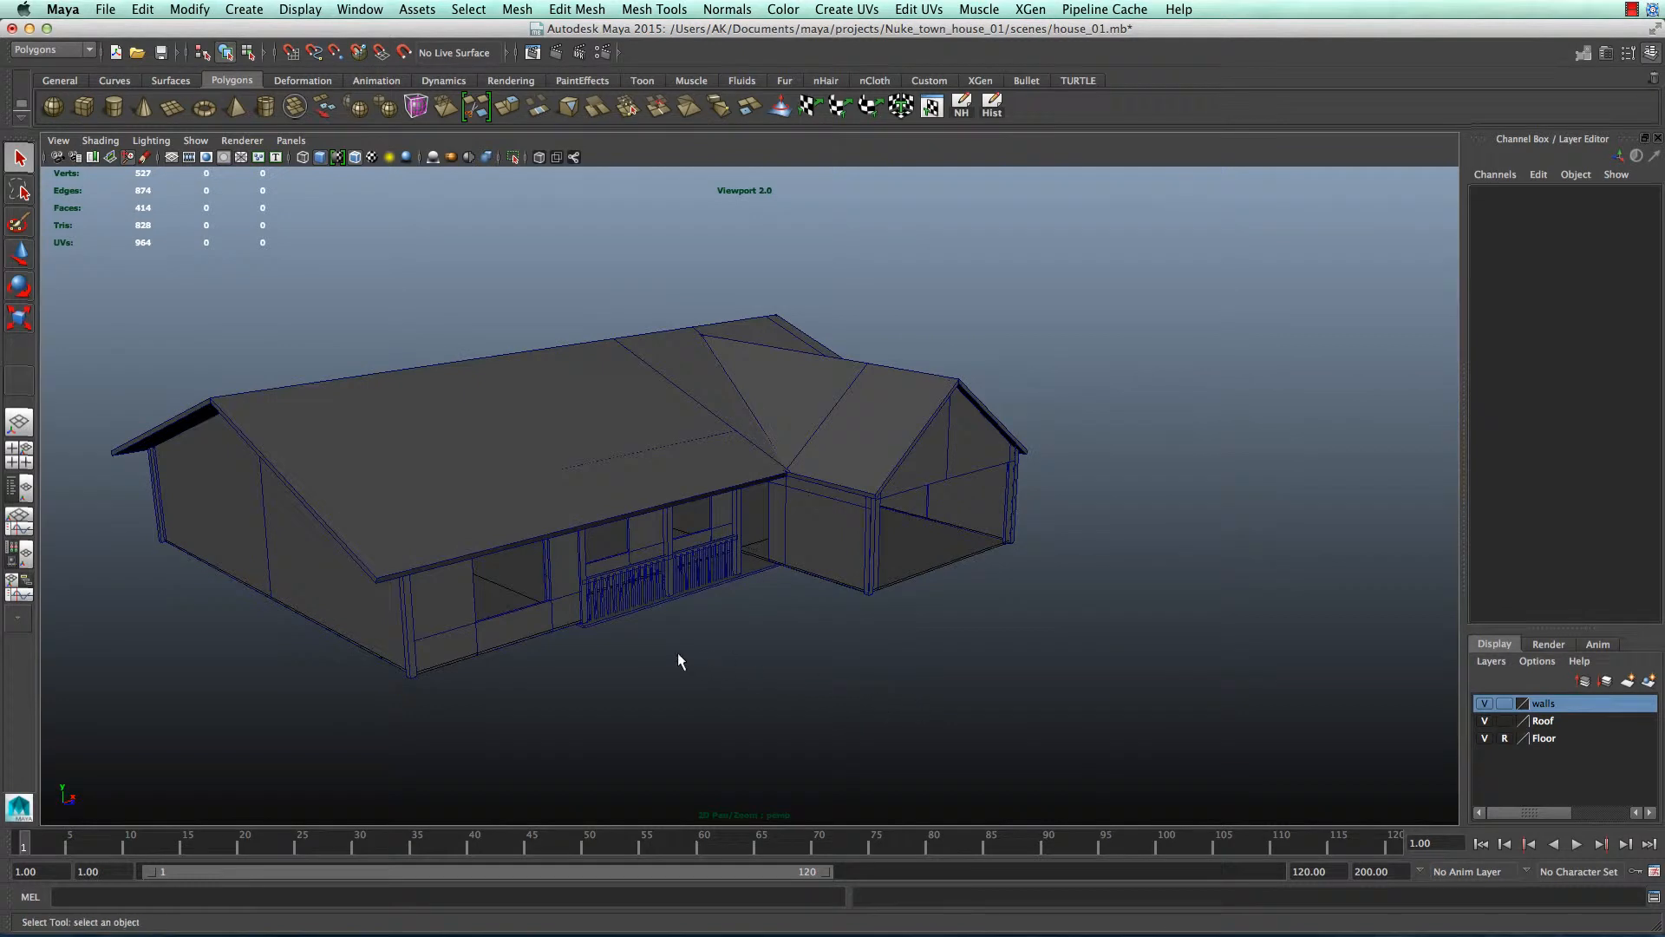
# - Select the gable end wall and open the UV Texture Editor, placing it clear of the wall
pyautogui.keyDown('alt'); pyautogui.moveTo(680, 662); pyautogui.dragTo(768, 636); pyautogui.keyUp('alt')
pyautogui.keyDown('alt'); pyautogui.moveTo(1168, 523); pyautogui.dragTo(1003, 528); pyautogui.keyUp('alt')
pyautogui.scroll(3, 1050, 548)
pyautogui.scroll(5, 1049, 548)
pyautogui.keyDown('alt'); pyautogui.moveTo(726, 645); pyautogui.dragTo(820, 605); pyautogui.keyUp('alt')
pyautogui.keyDown('alt'); pyautogui.moveTo(813, 627); pyautogui.dragTo(896, 639, button='middle'); pyautogui.keyUp('alt')
pyautogui.keyDown('alt'); pyautogui.moveTo(529, 583); pyautogui.dragTo(646, 599); pyautogui.keyUp('alt')
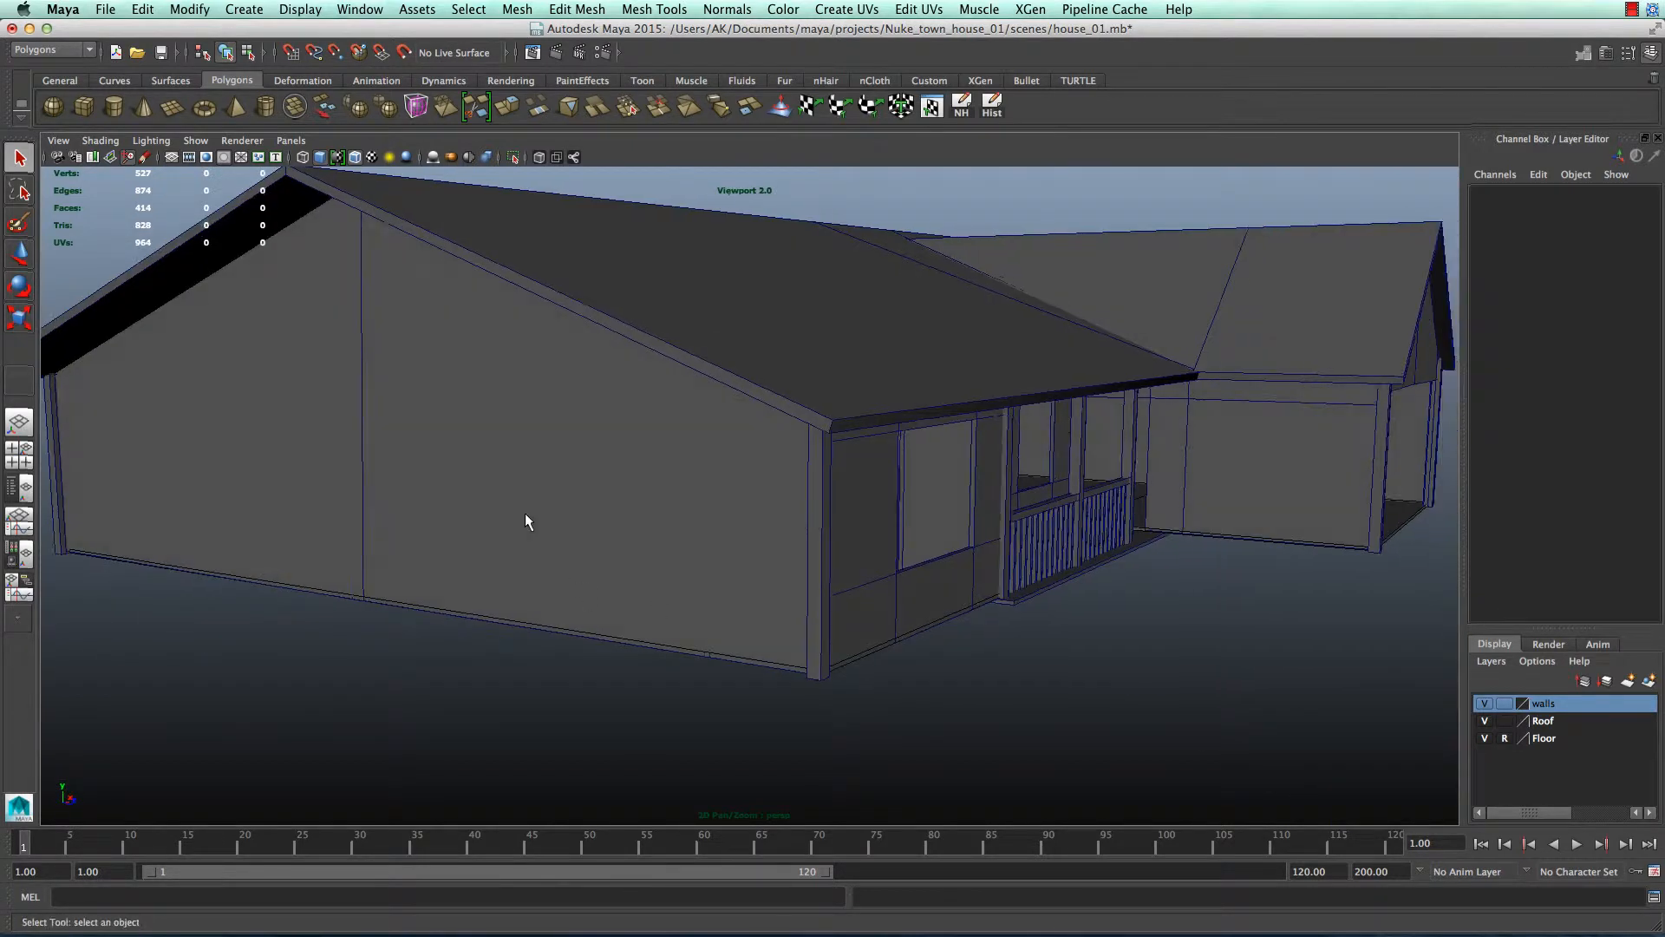
pyautogui.click(439, 569)
pyautogui.keyDown('alt'); pyautogui.moveTo(439, 568); pyautogui.dragTo(499, 559); pyautogui.keyUp('alt')
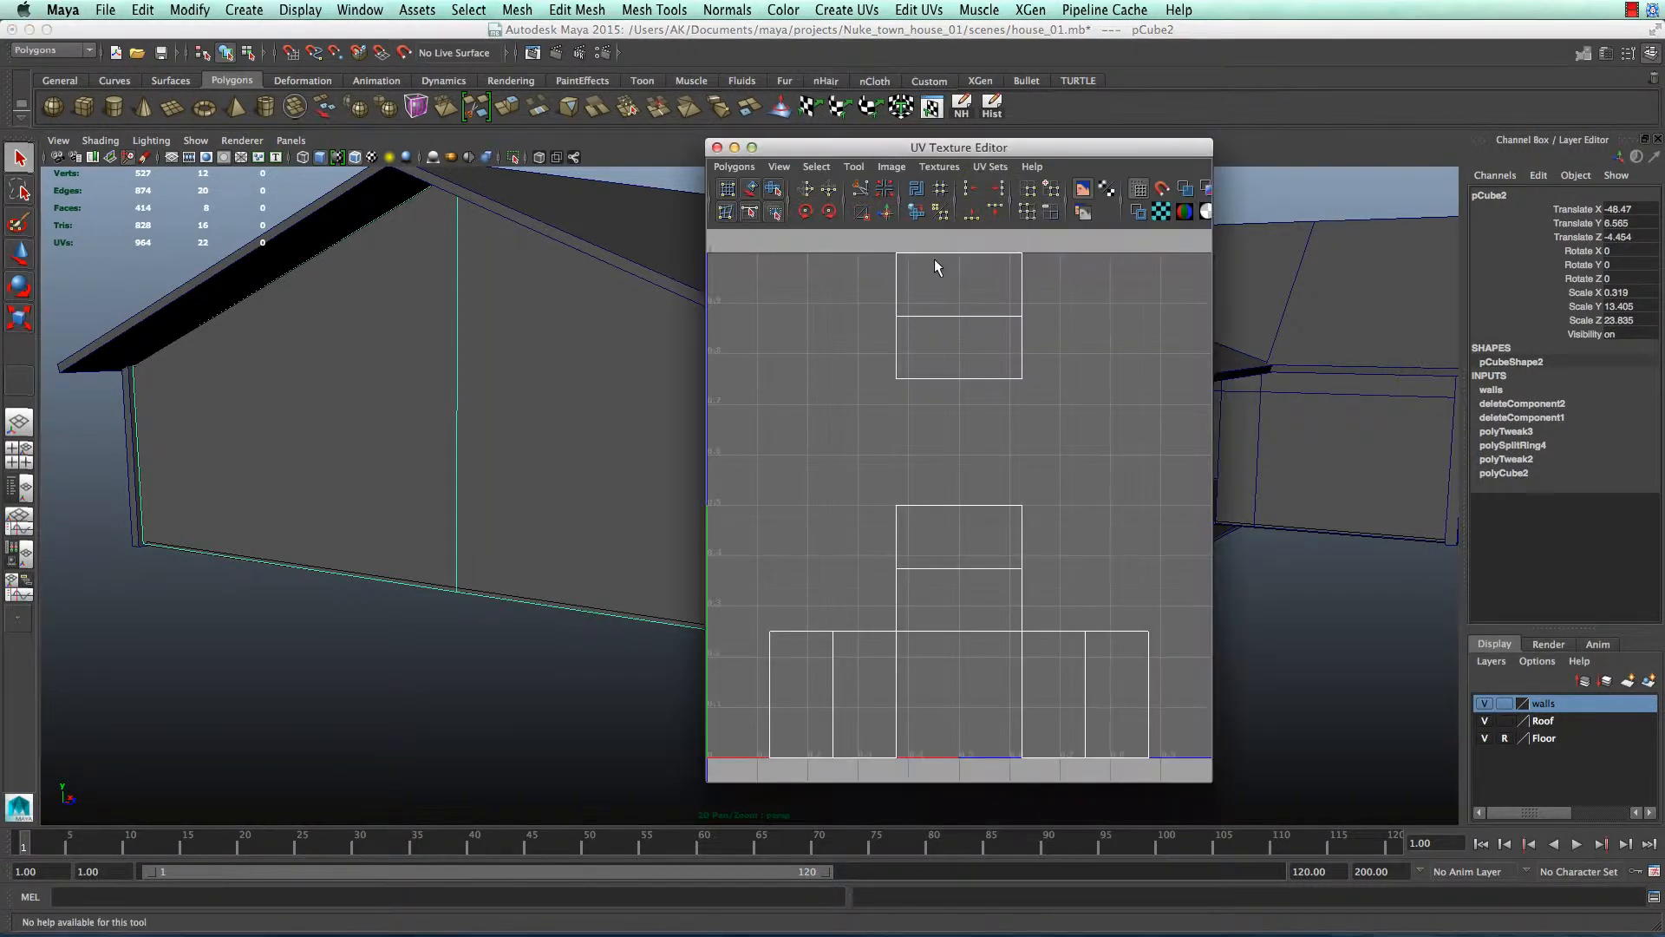
pyautogui.moveTo(997, 152); pyautogui.dragTo(1426, 122)
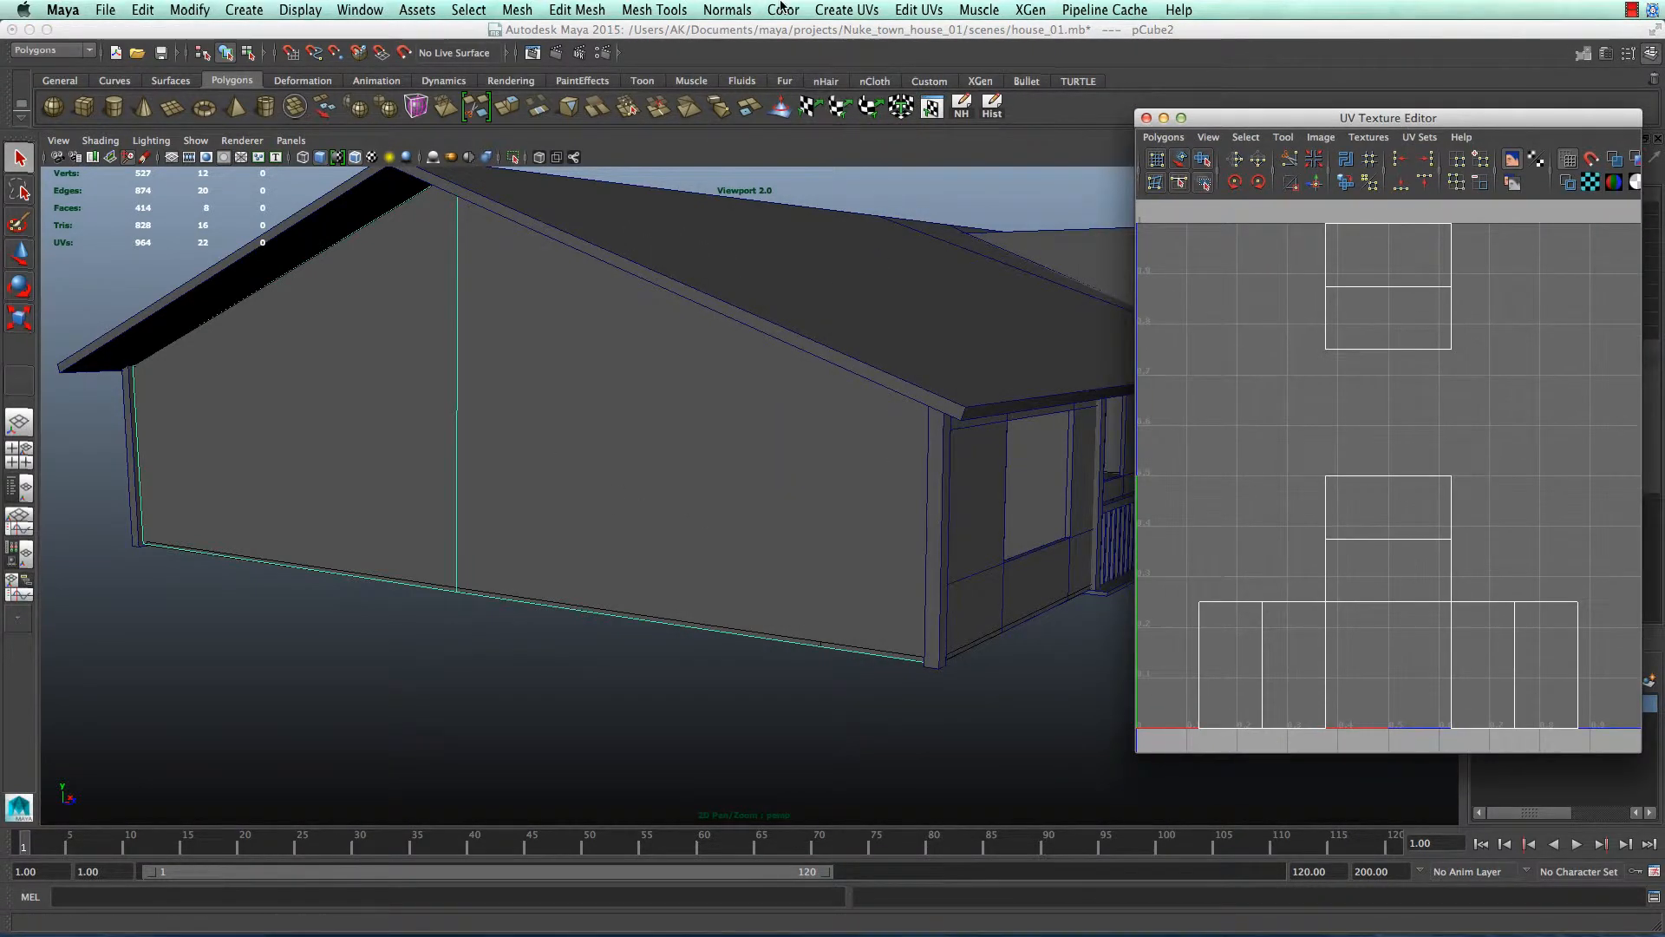
# - Apply a planar mapping to the gable end wall, projected from the X axis and fitted to the bounding box
pyautogui.click(829, 12)
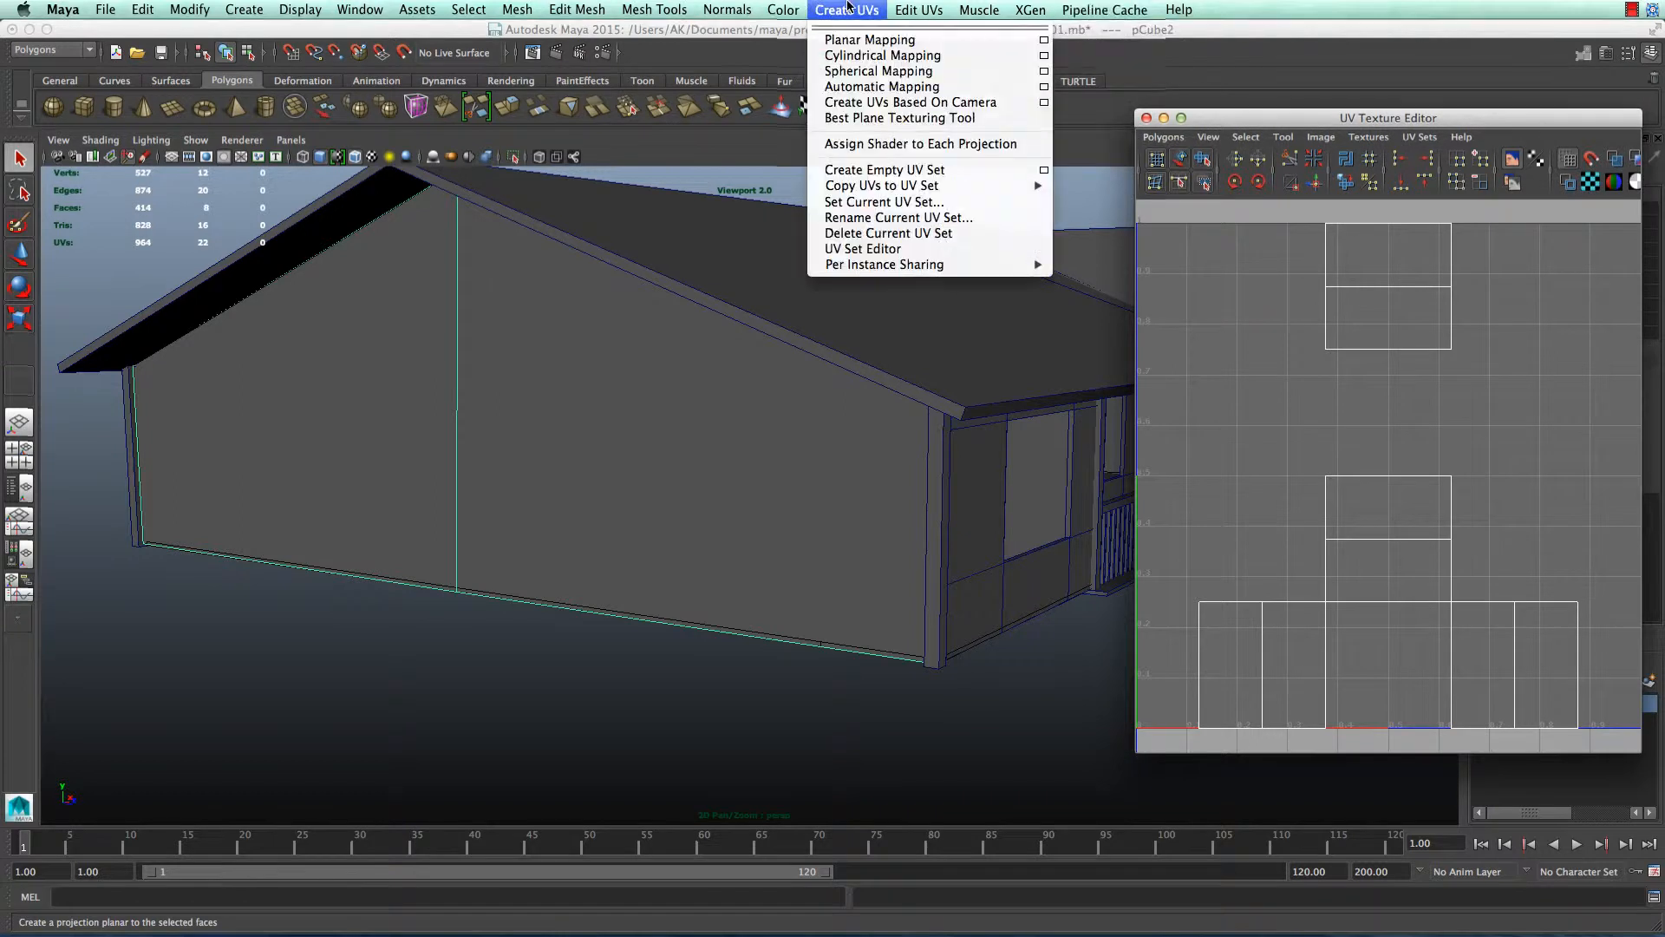
pyautogui.click(1045, 40)
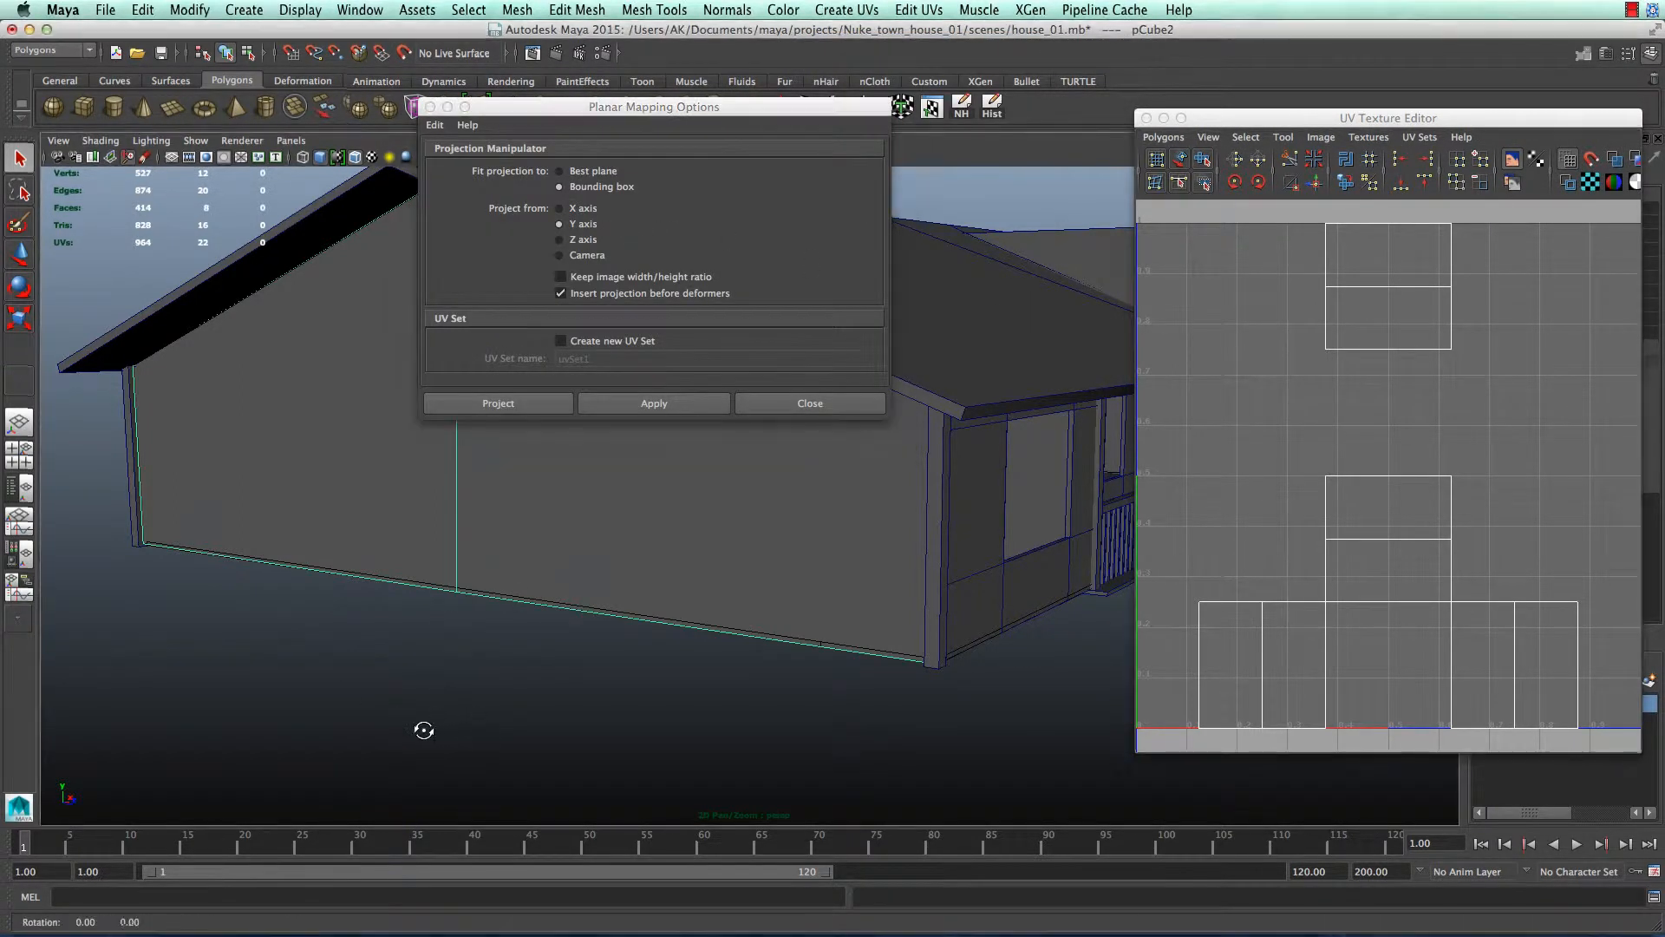
pyautogui.keyDown('alt'); pyautogui.moveTo(499, 699); pyautogui.dragTo(408, 730); pyautogui.keyUp('alt')
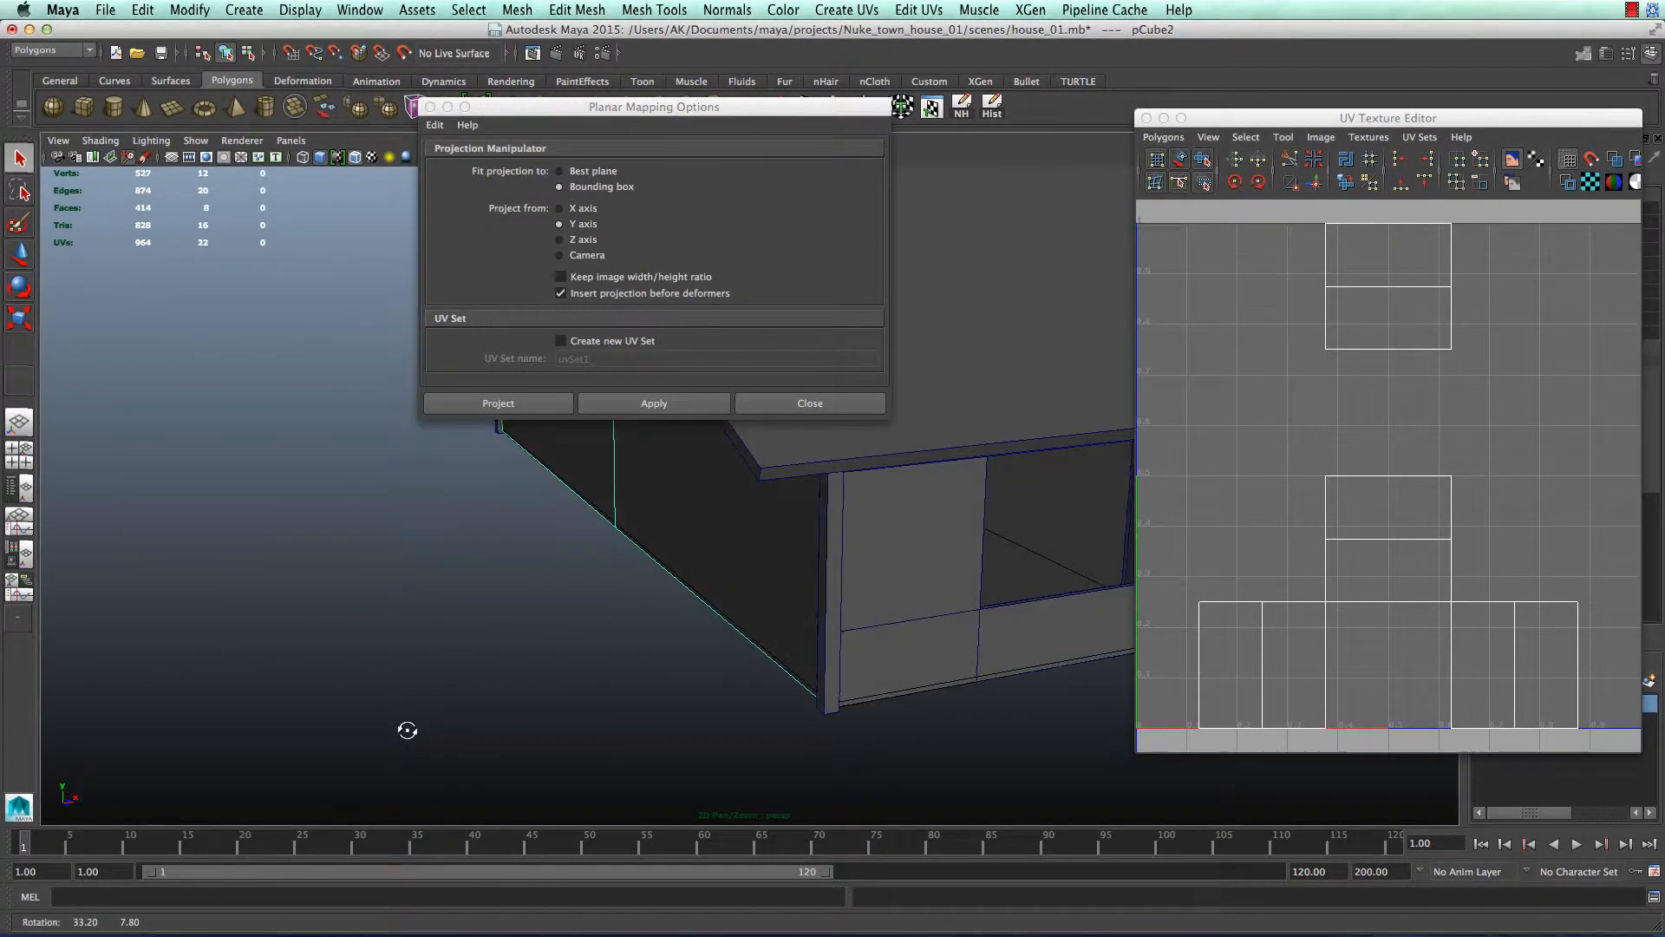
pyautogui.click(578, 212)
pyautogui.click(534, 397)
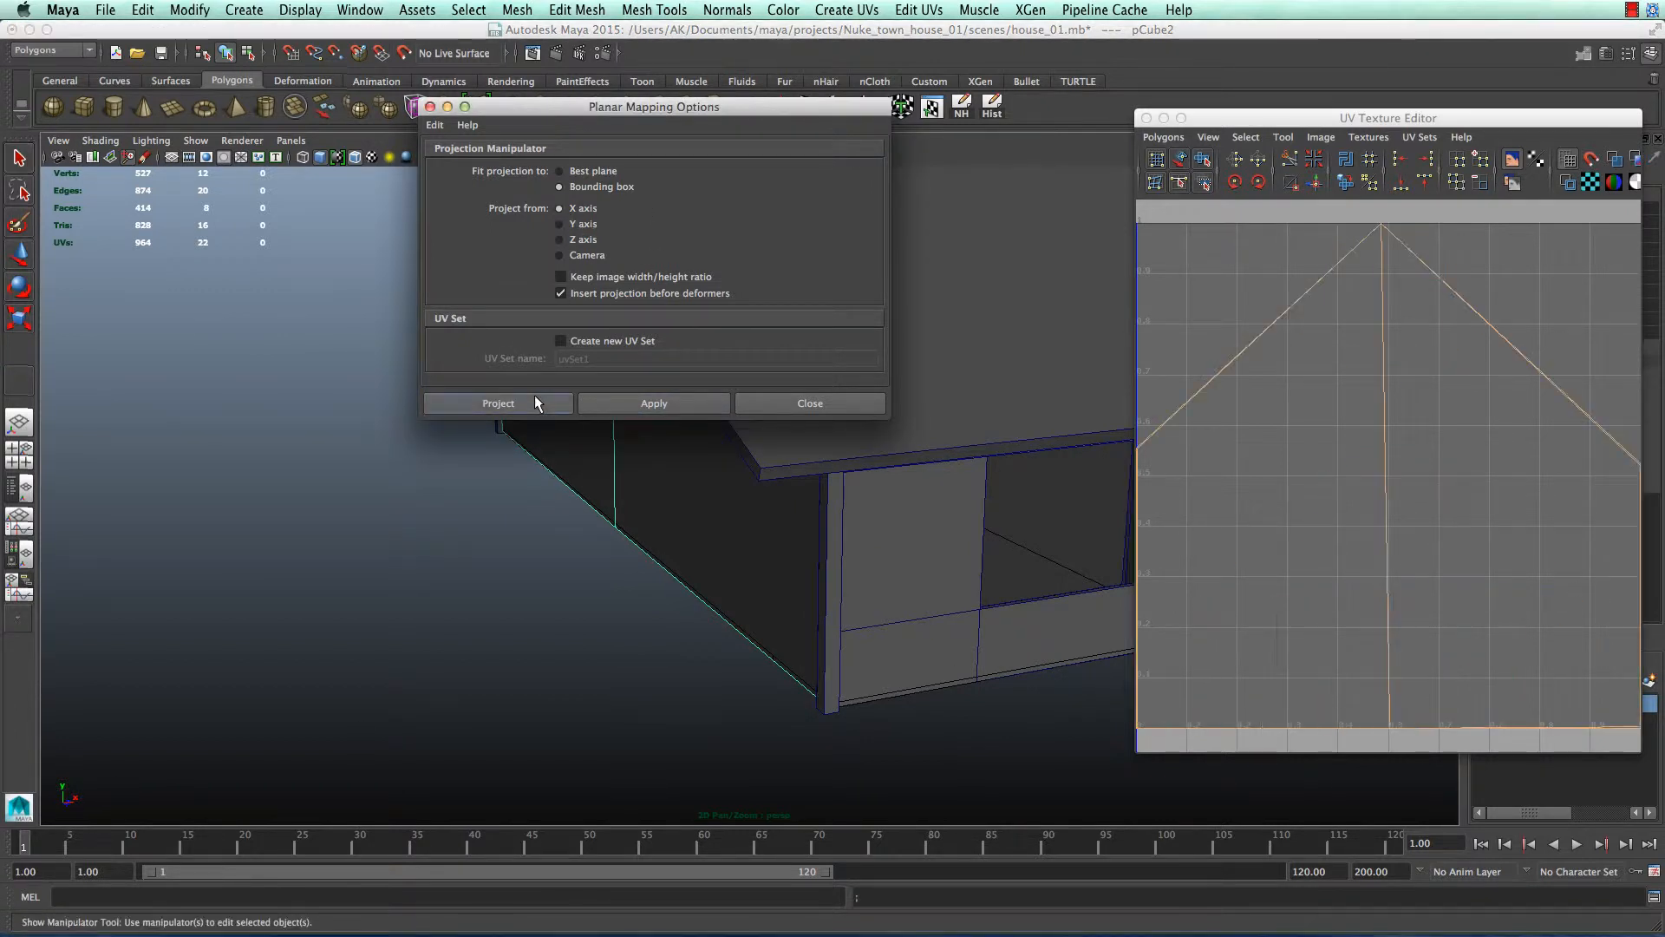
# - Scale the gable wall's UVs down vertically to match the wall's proportions, and return to object selection
pyautogui.keyDown('alt'); pyautogui.moveTo(310, 665); pyautogui.dragTo(487, 650); pyautogui.keyUp('alt')
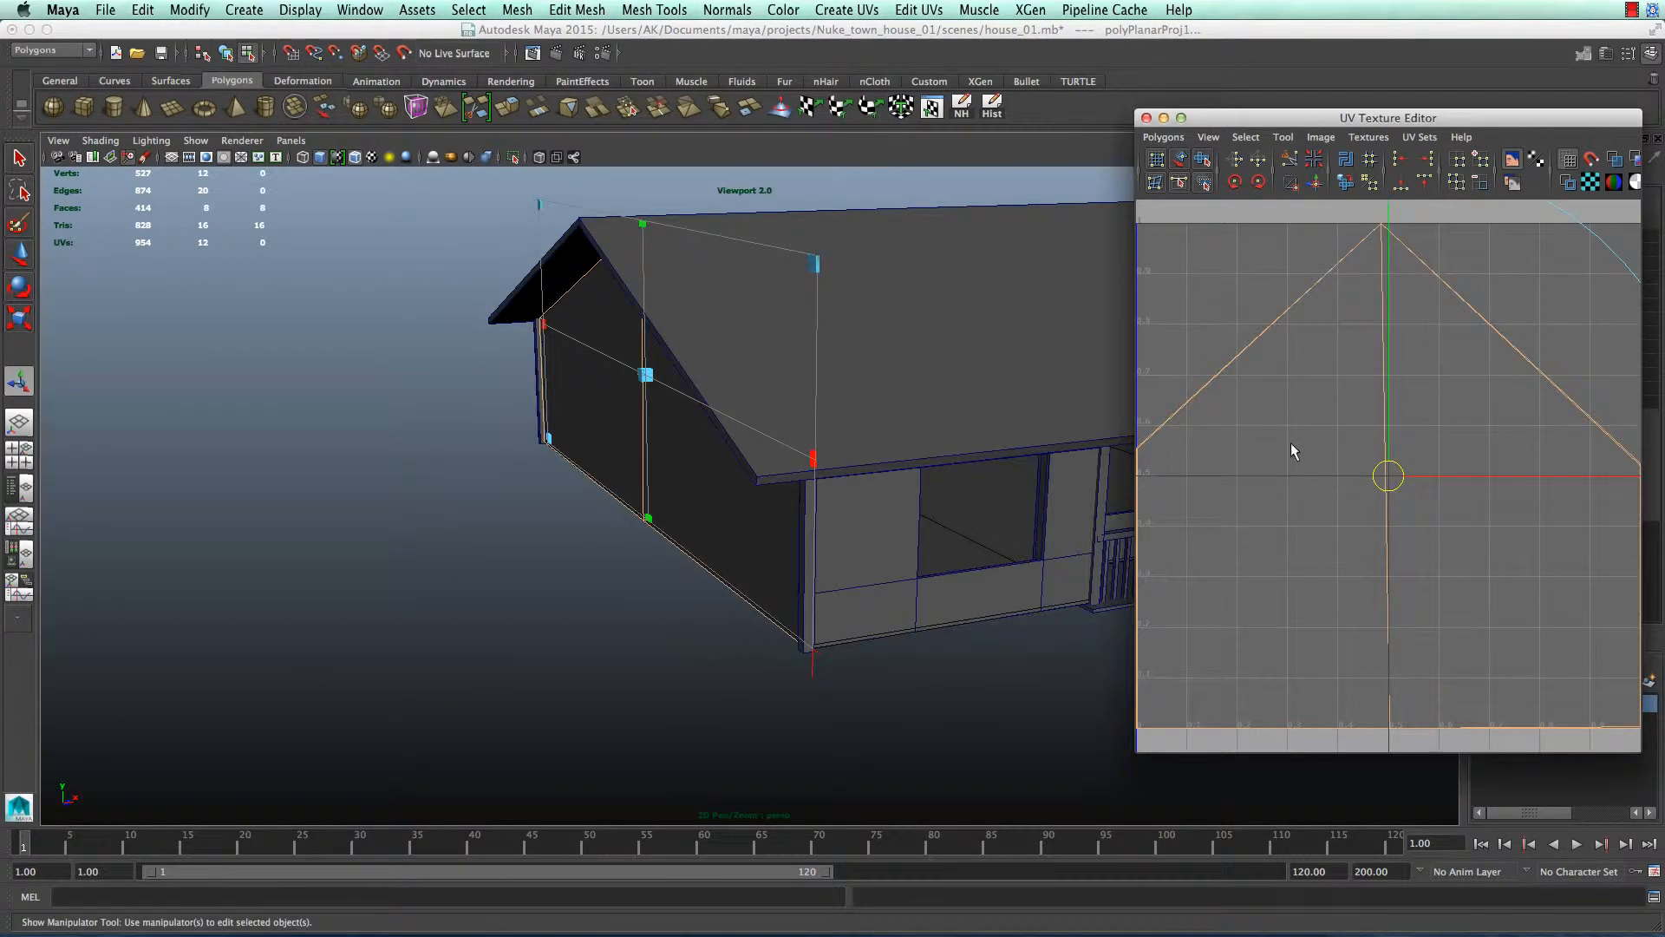
pyautogui.keyDown('alt'); pyautogui.moveTo(687, 612); pyautogui.dragTo(858, 620); pyautogui.keyUp('alt')
pyautogui.scroll(-5, 1416, 397)
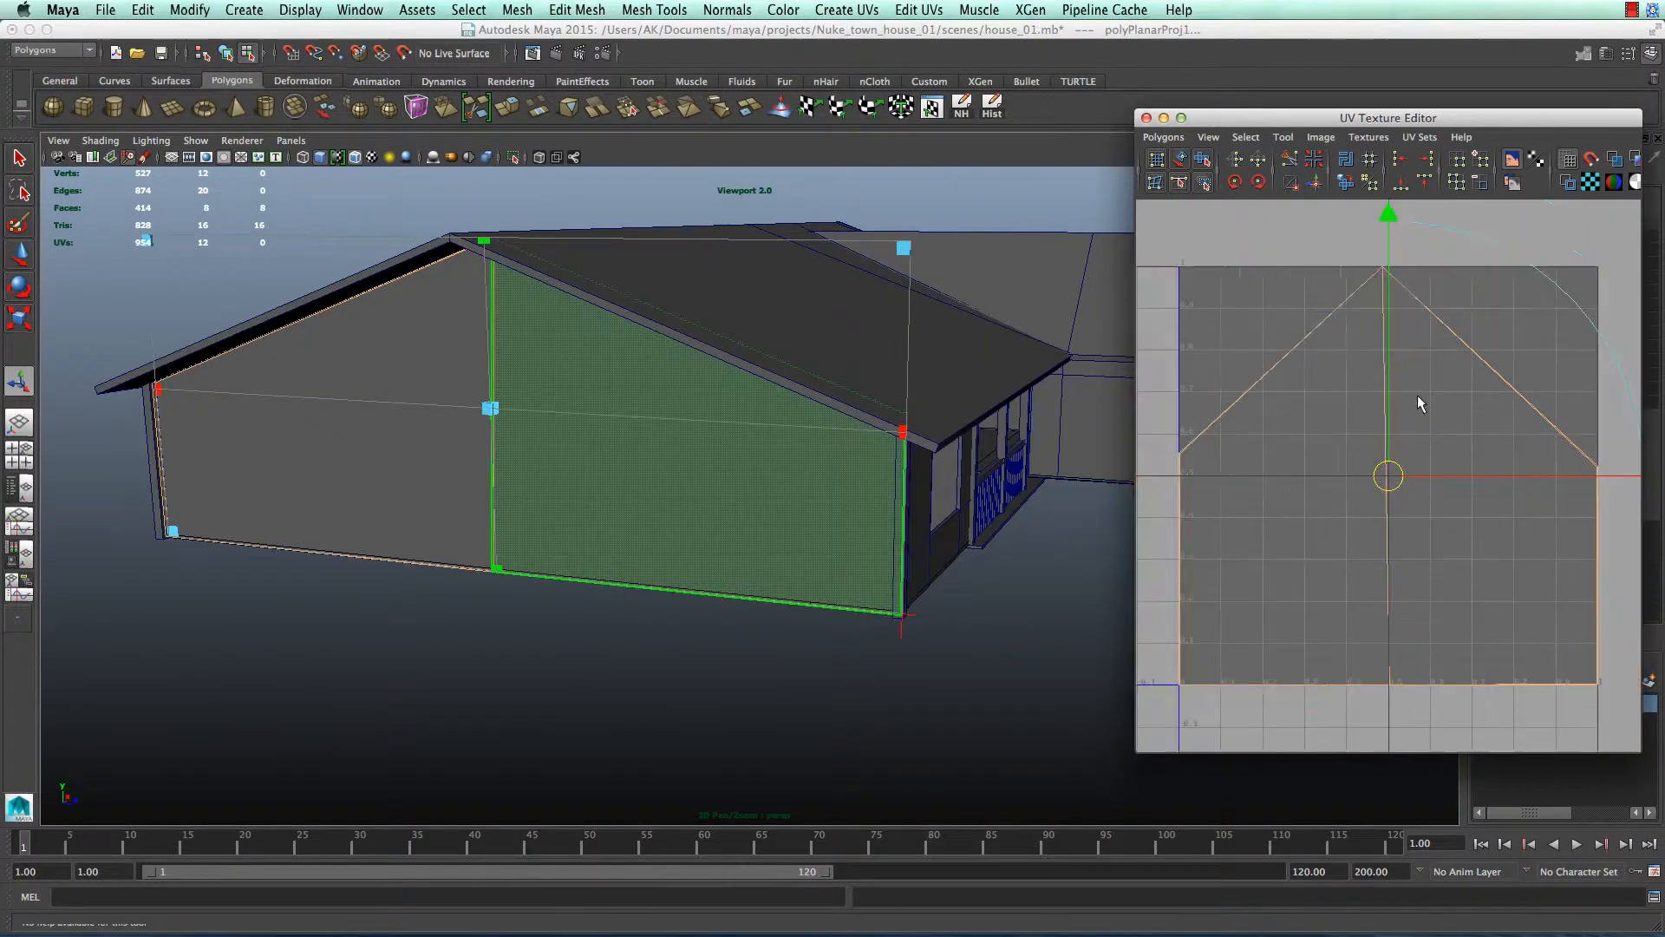
pyautogui.moveTo(1386, 283); pyautogui.dragTo(1389, 368)
pyautogui.click(635, 398)
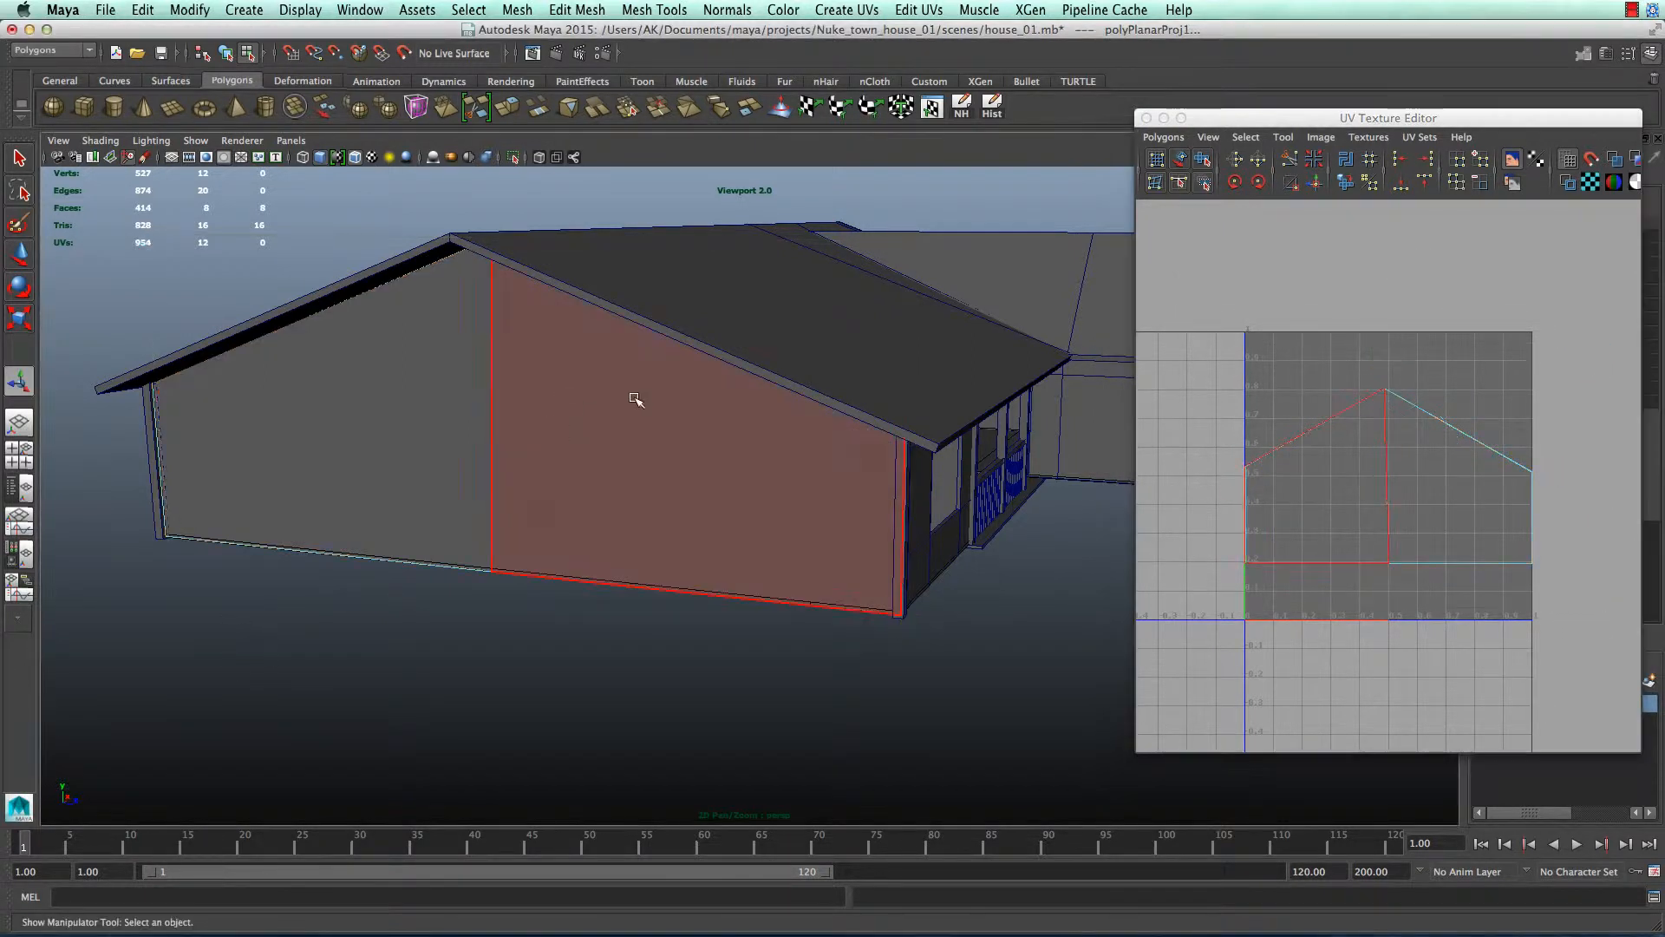
pyautogui.moveTo(613, 384); pyautogui.dragTo(706, 346, button='right')
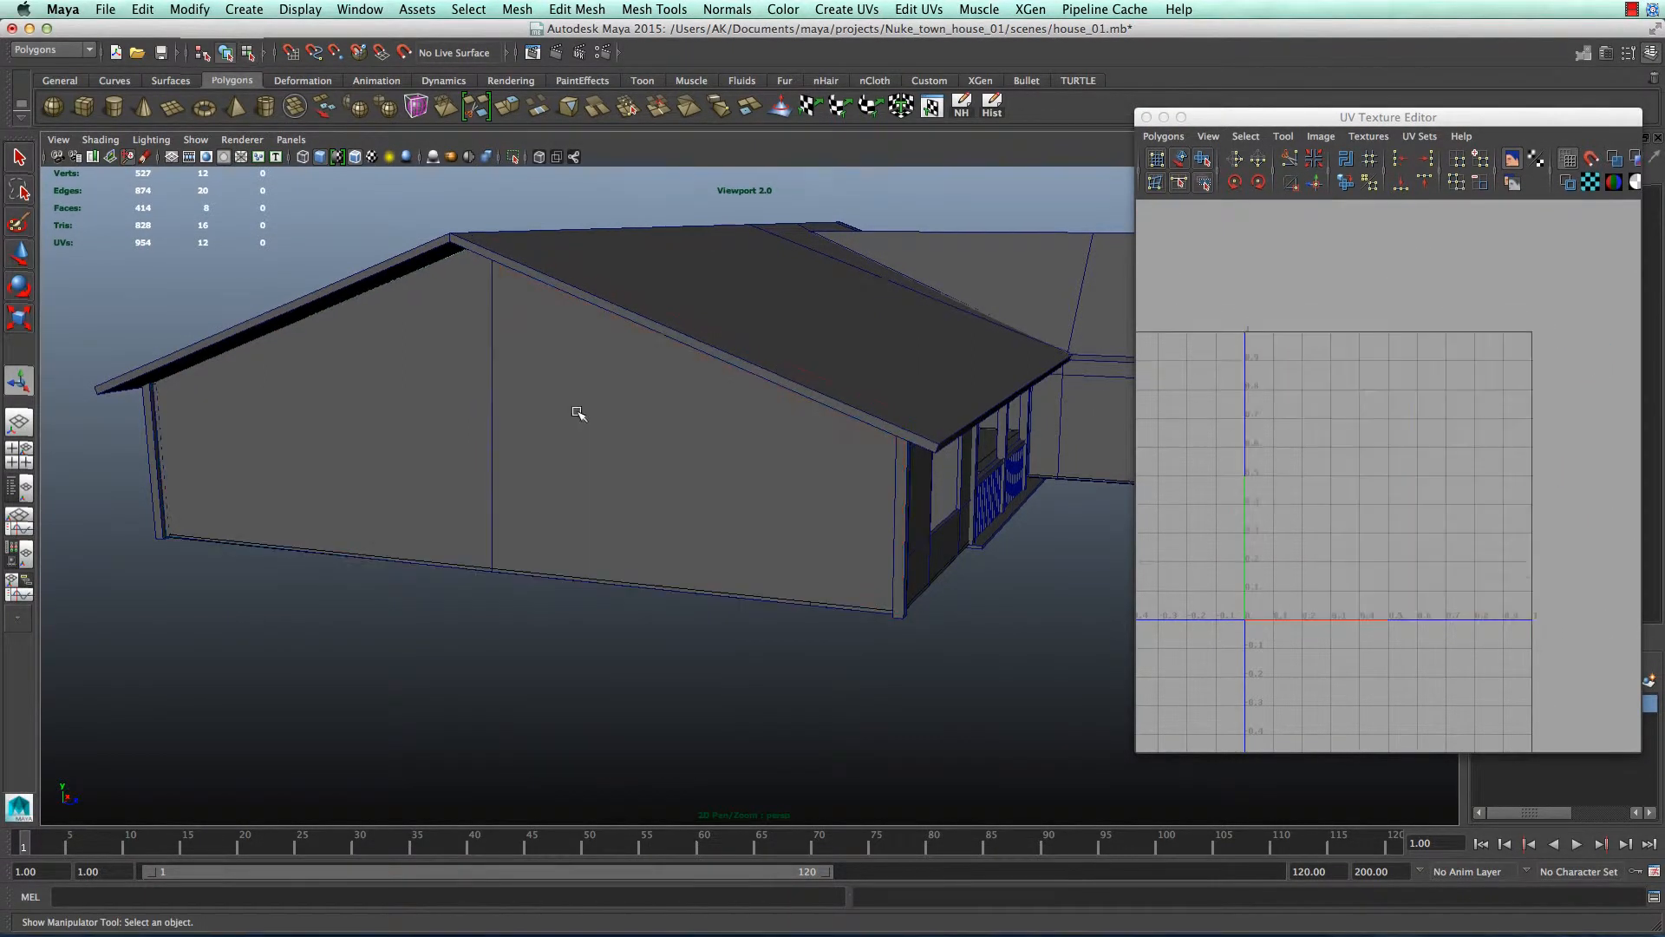
# - Assign a new Lambert material to the gable end wall and name it wall_text_01
pyautogui.click(569, 421)
pyautogui.moveTo(568, 398); pyautogui.dragTo(589, 741, button='right')
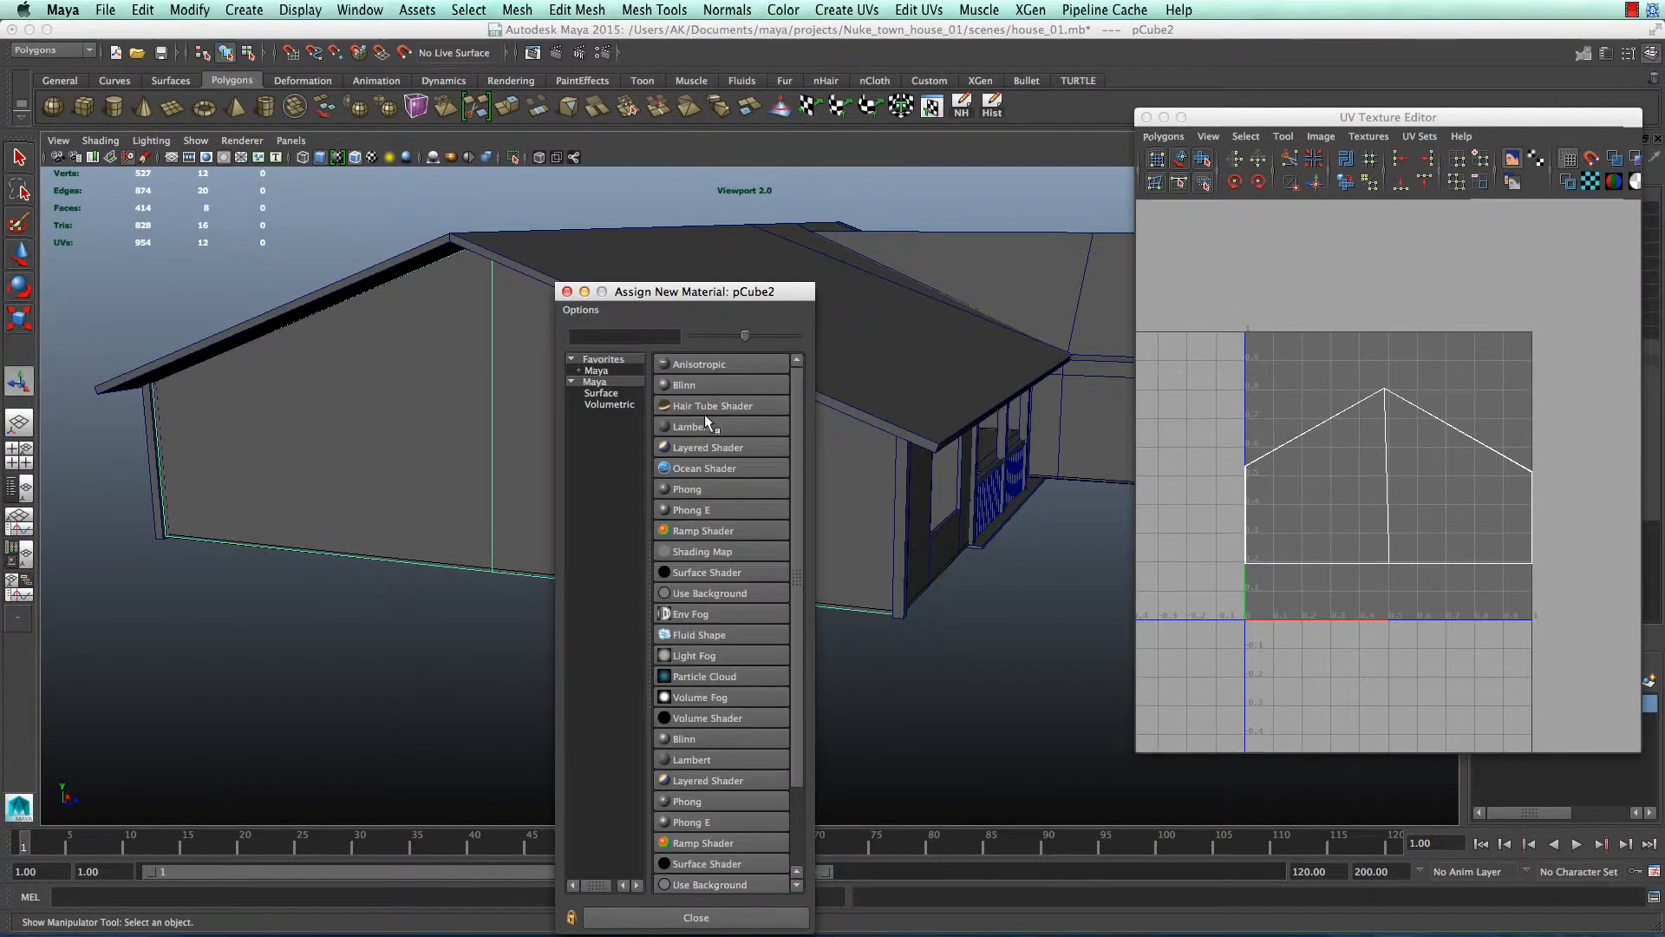
pyautogui.click(704, 424)
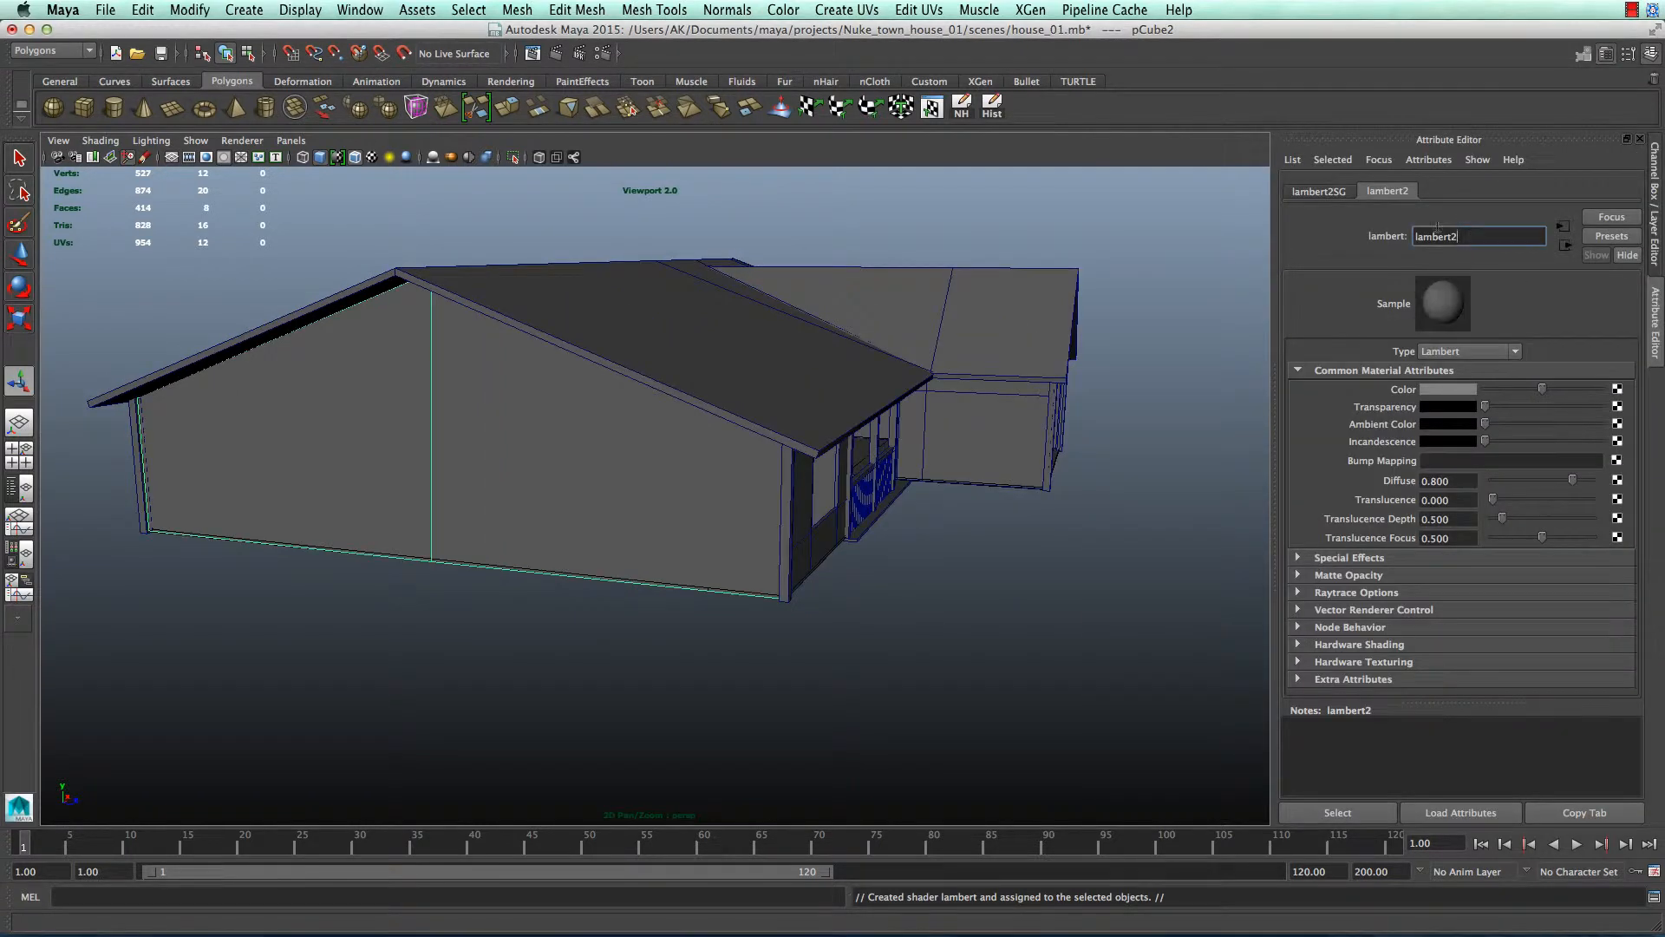
pyautogui.doubleClick(1437, 229)
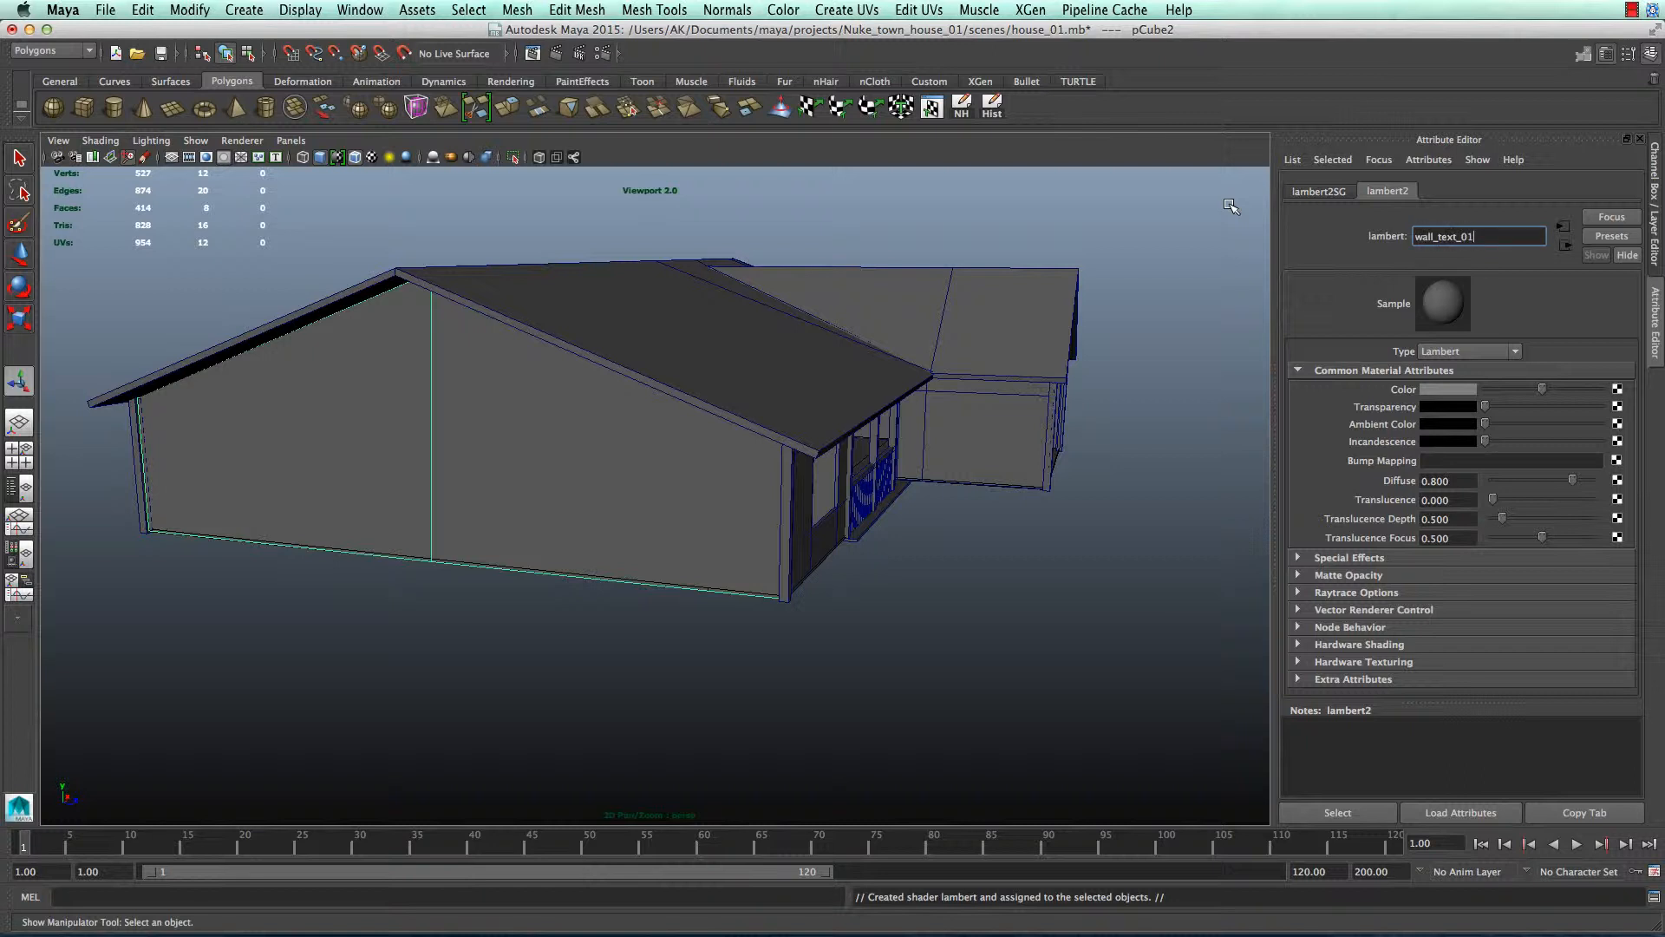
pyautogui.press('Return')
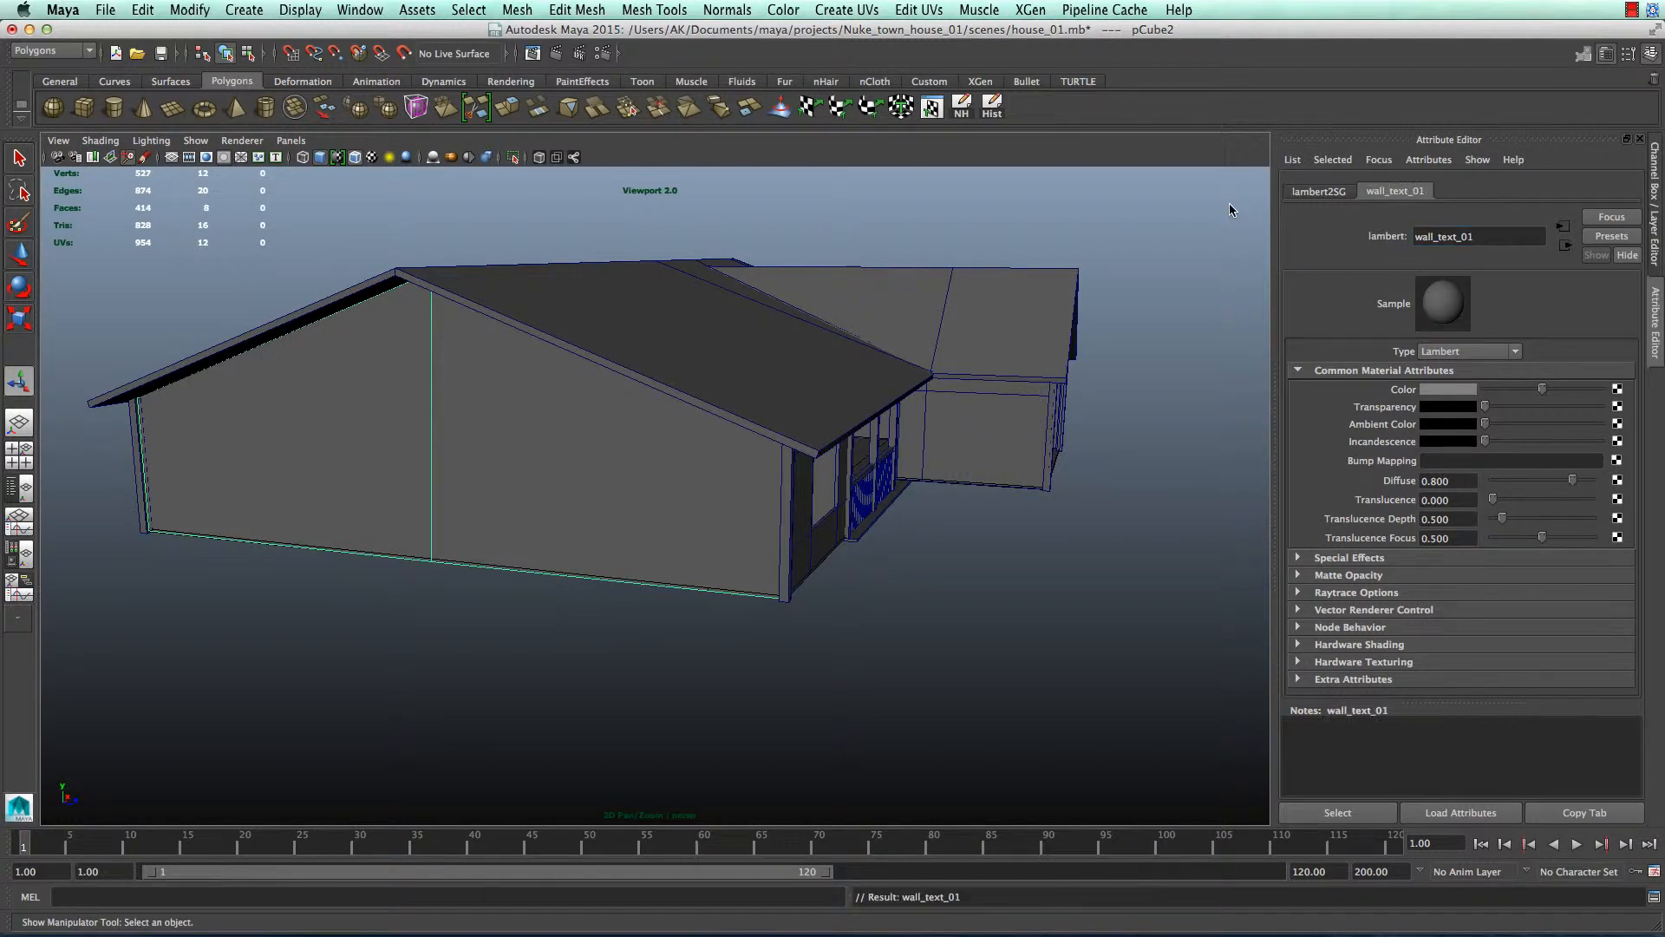
# - Connect a File texture to the wall material's color and load Designtnt-grunge-texture-6191.jpg from the sourceimages folder
pyautogui.click(1617, 390)
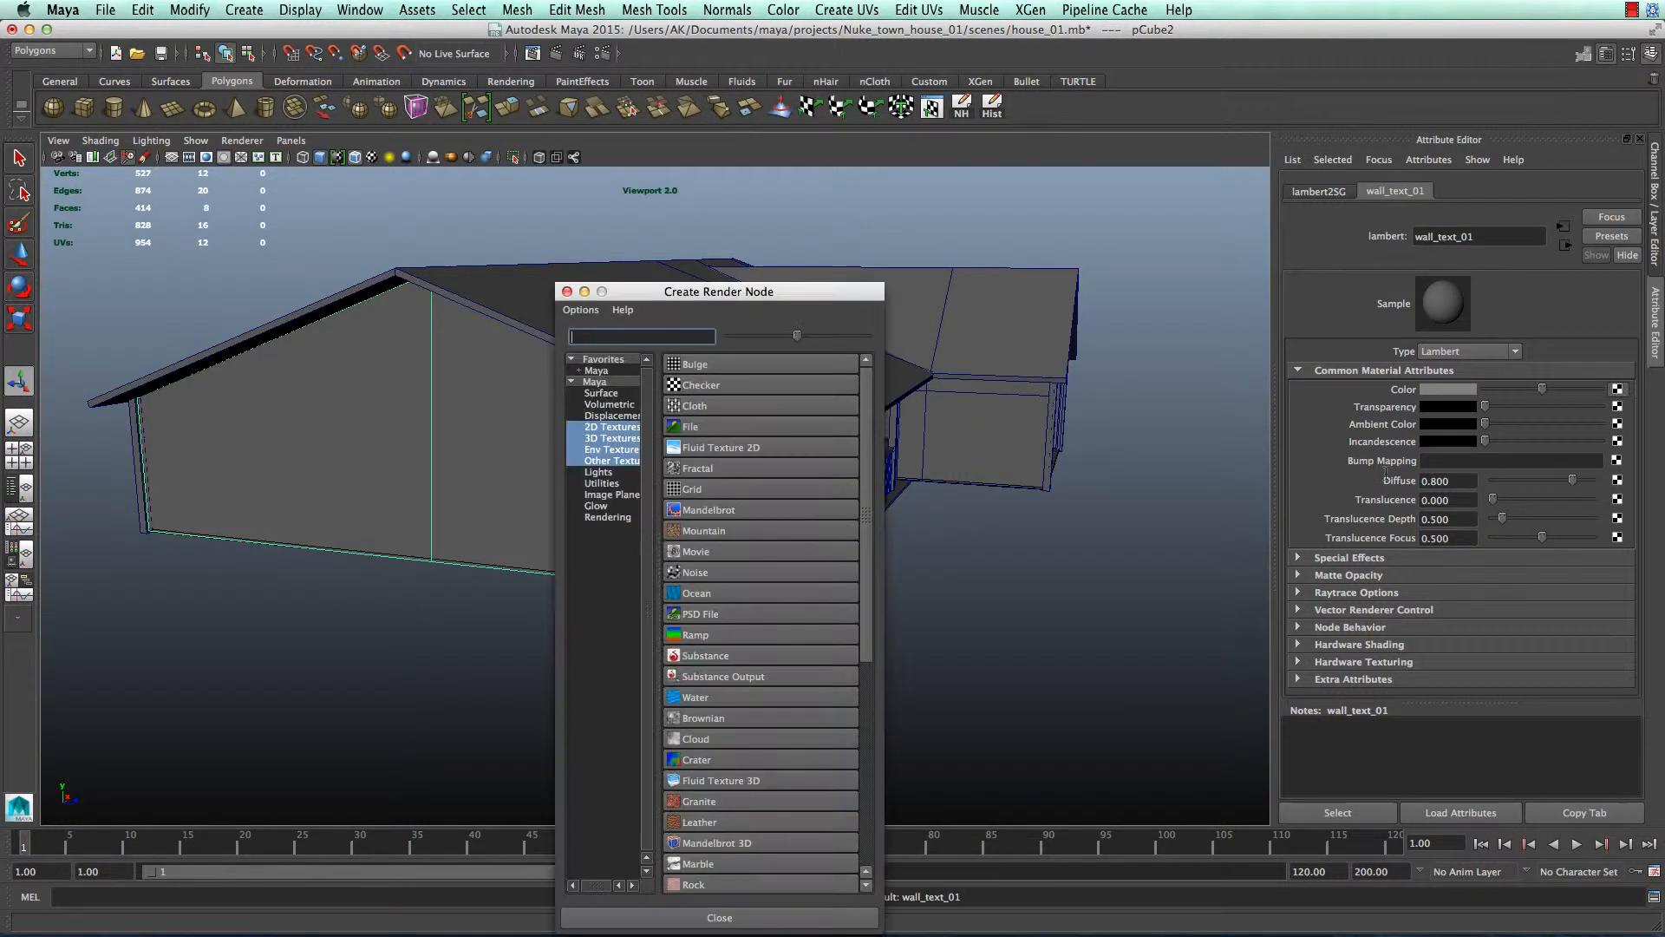
pyautogui.click(728, 422)
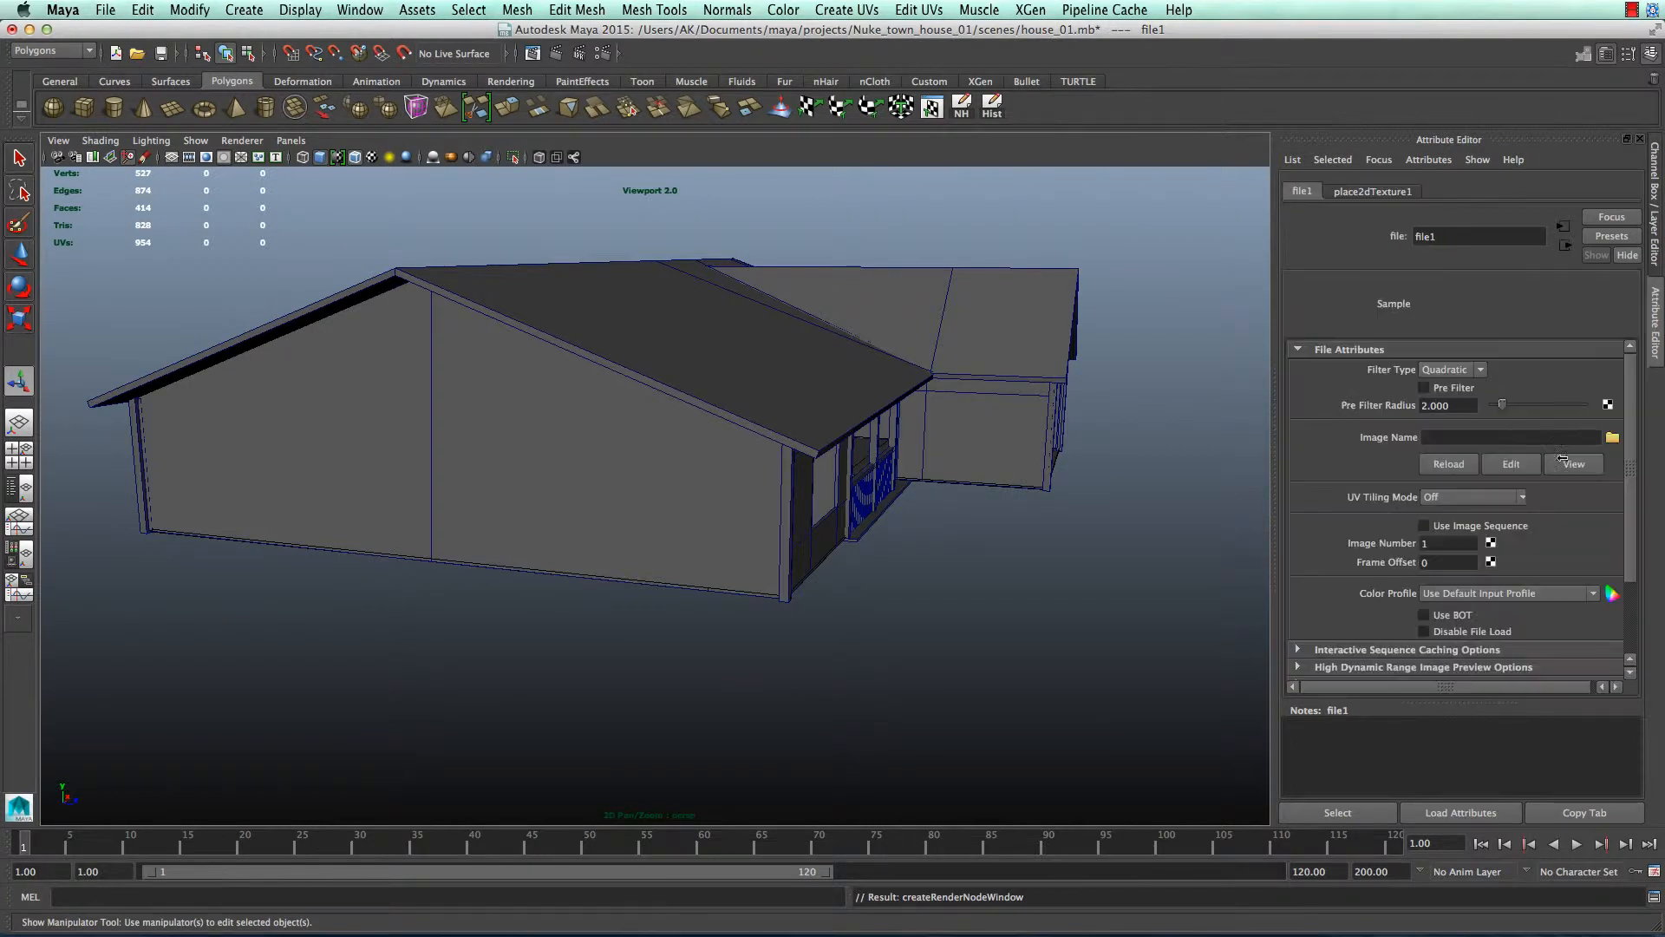
pyautogui.click(1612, 438)
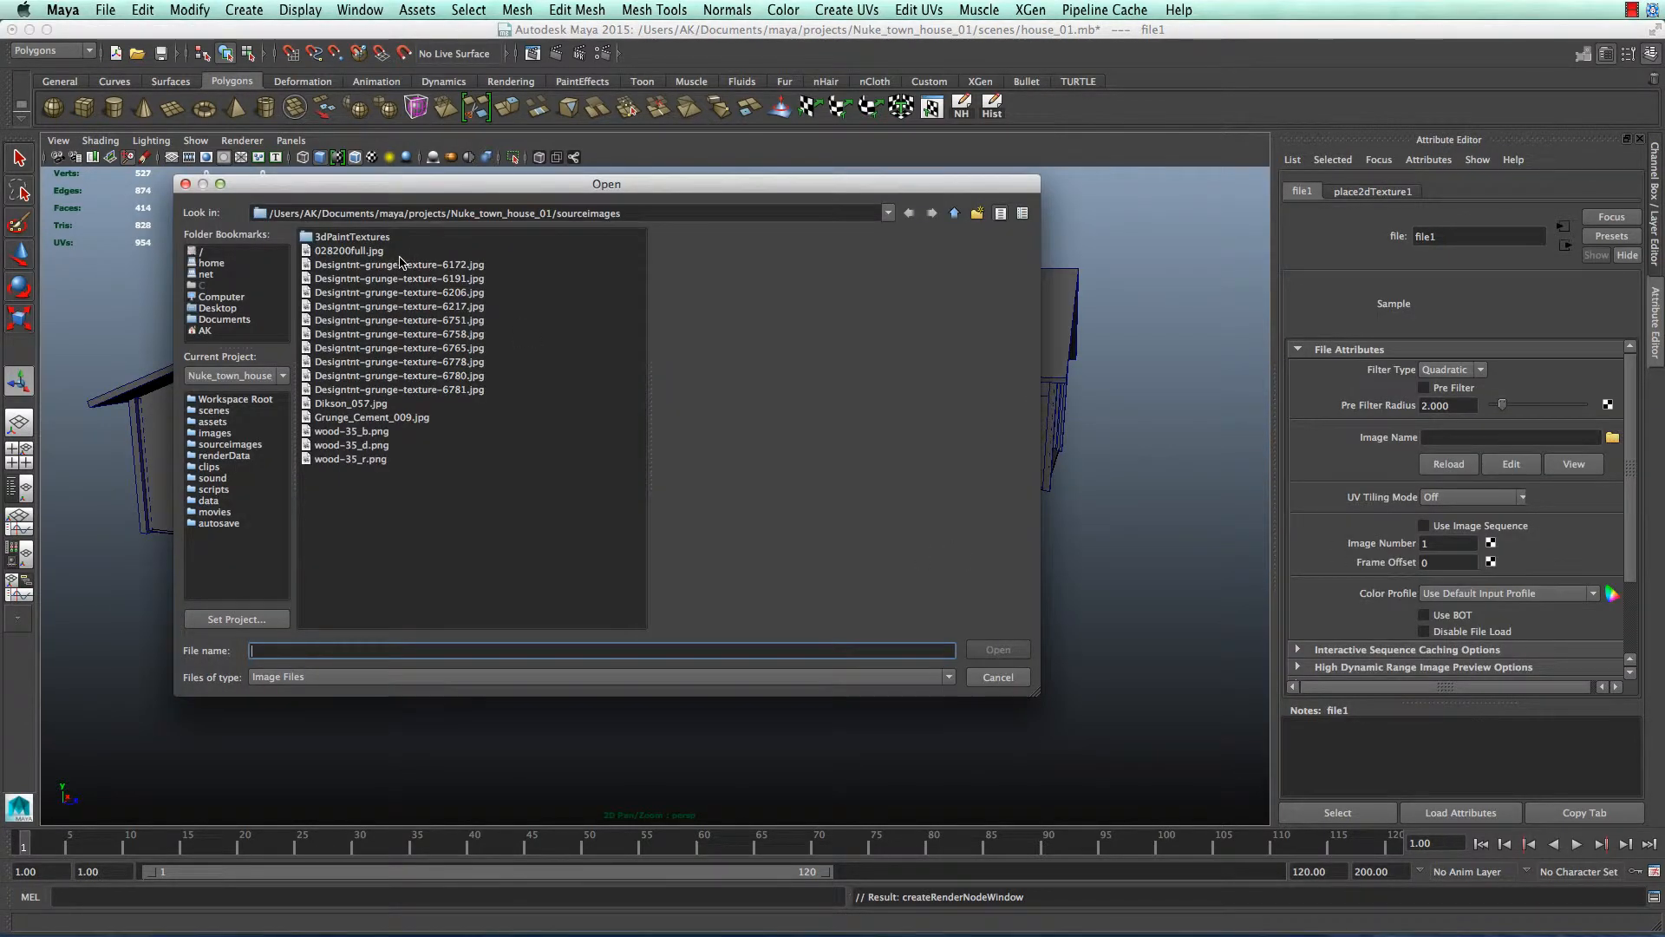
pyautogui.click(400, 263)
pyautogui.press('Up')
pyautogui.press('Down')
pyautogui.press('Down')
pyautogui.press('Down')
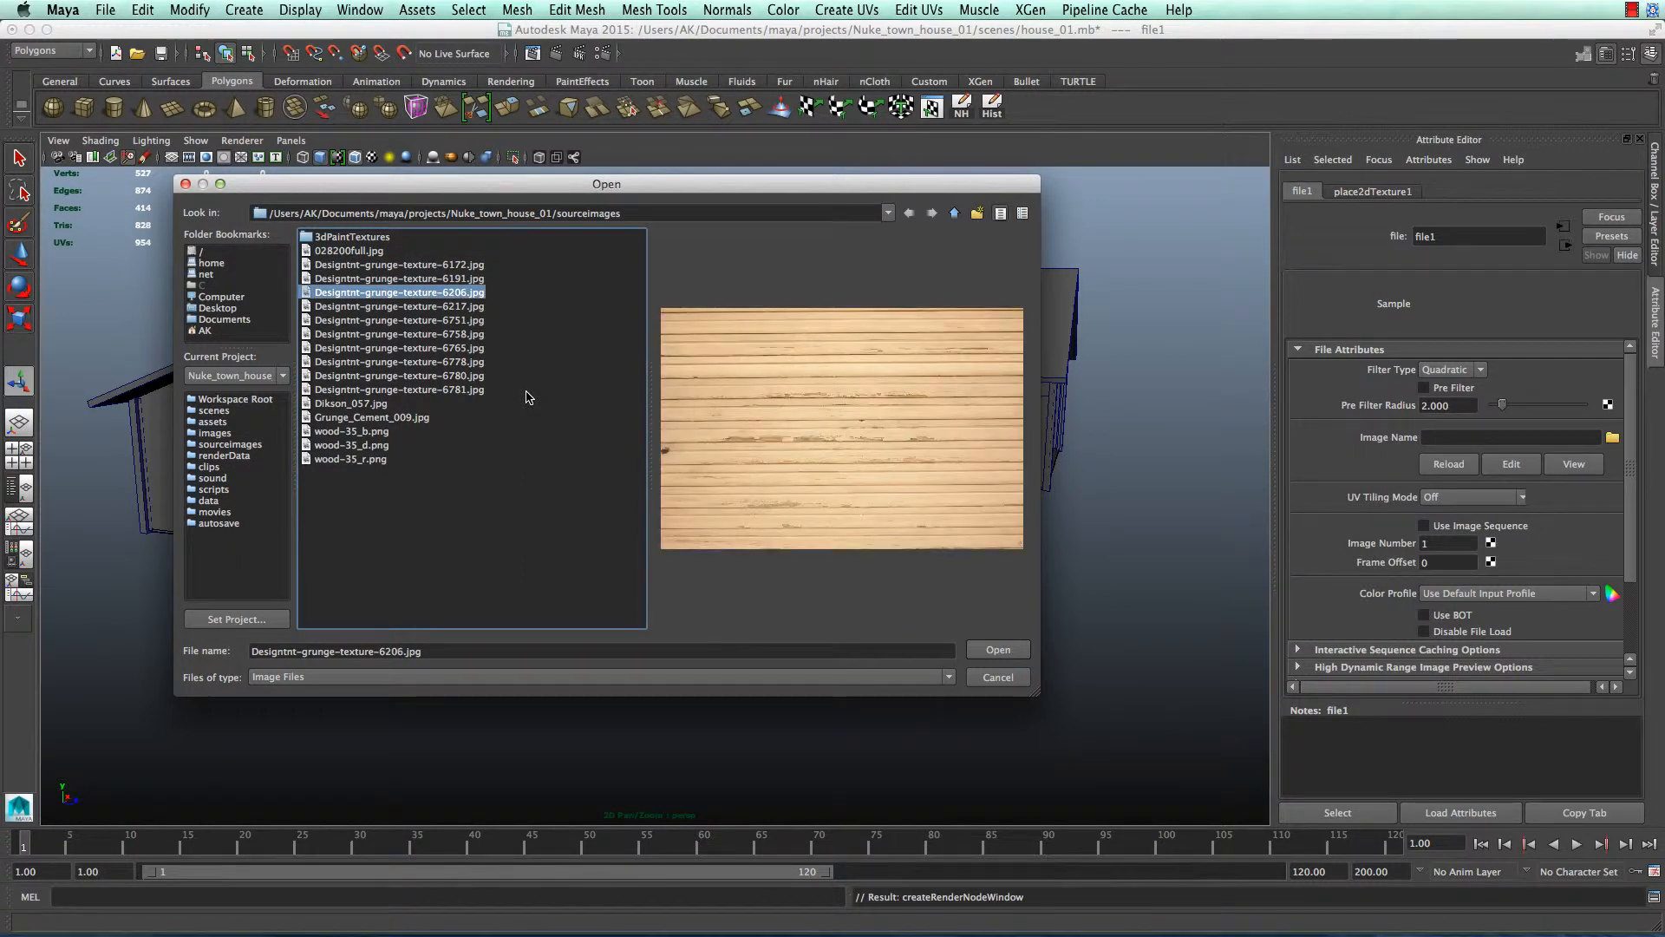
pyautogui.press('Up')
pyautogui.click(1005, 657)
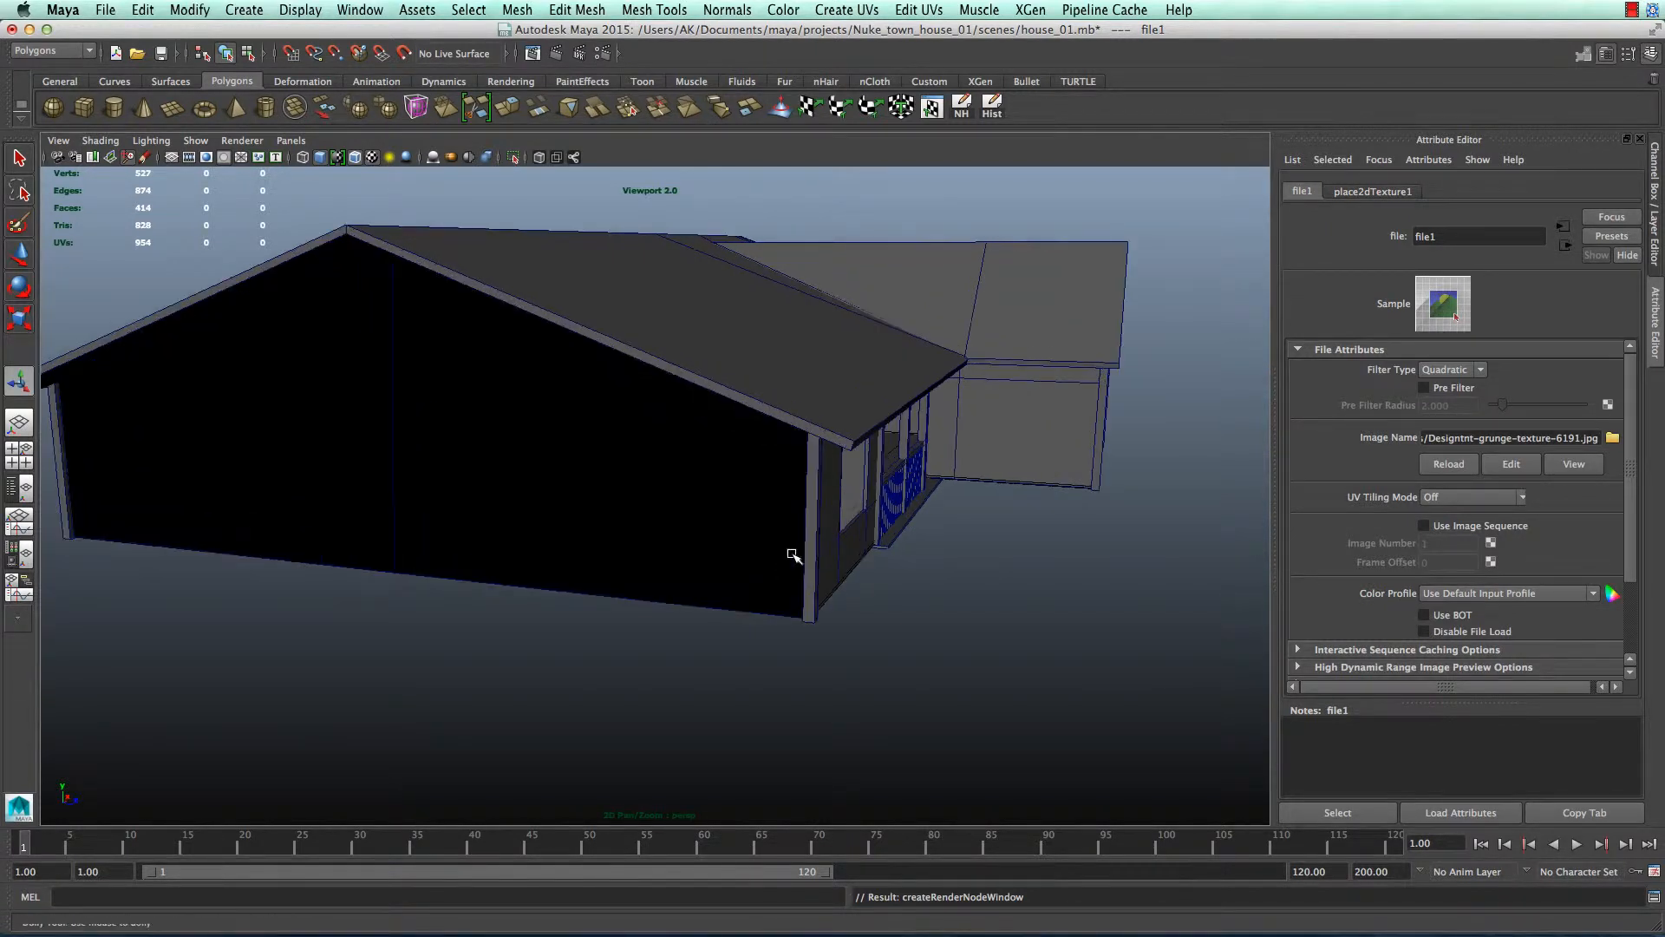
# - Render the current frame from near the house corner to check the wall texture, and close the render
pyautogui.keyDown('alt'); pyautogui.moveTo(780, 557); pyautogui.dragTo(694, 578); pyautogui.keyUp('alt')
pyautogui.scroll(3, 676, 577)
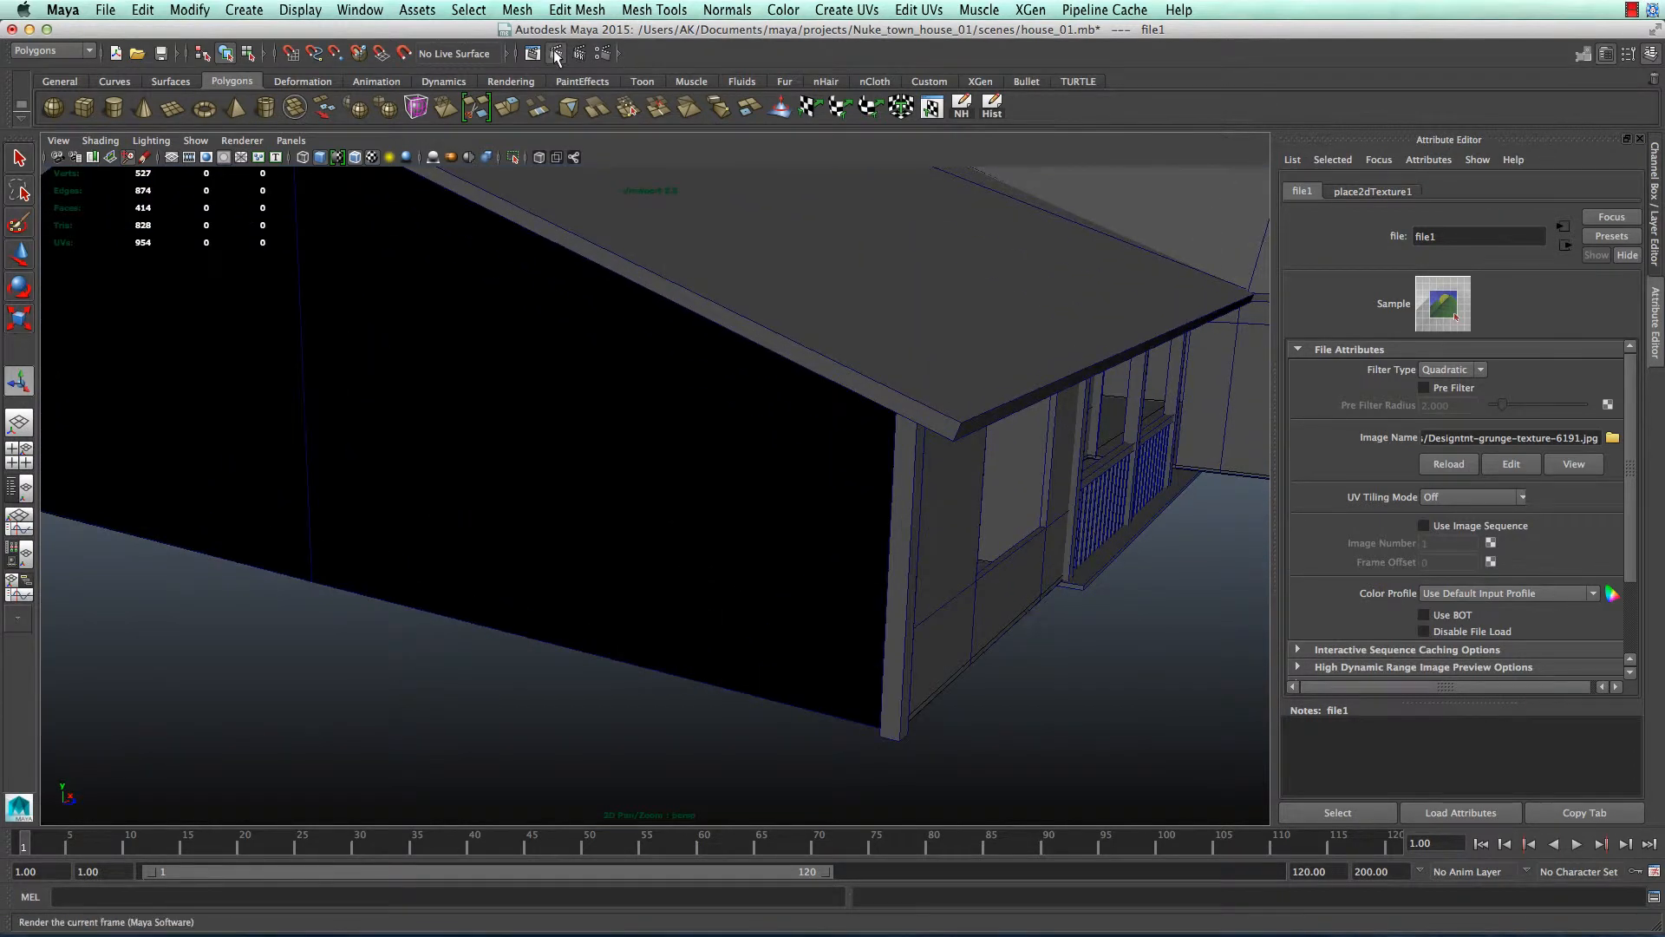
pyautogui.click(556, 54)
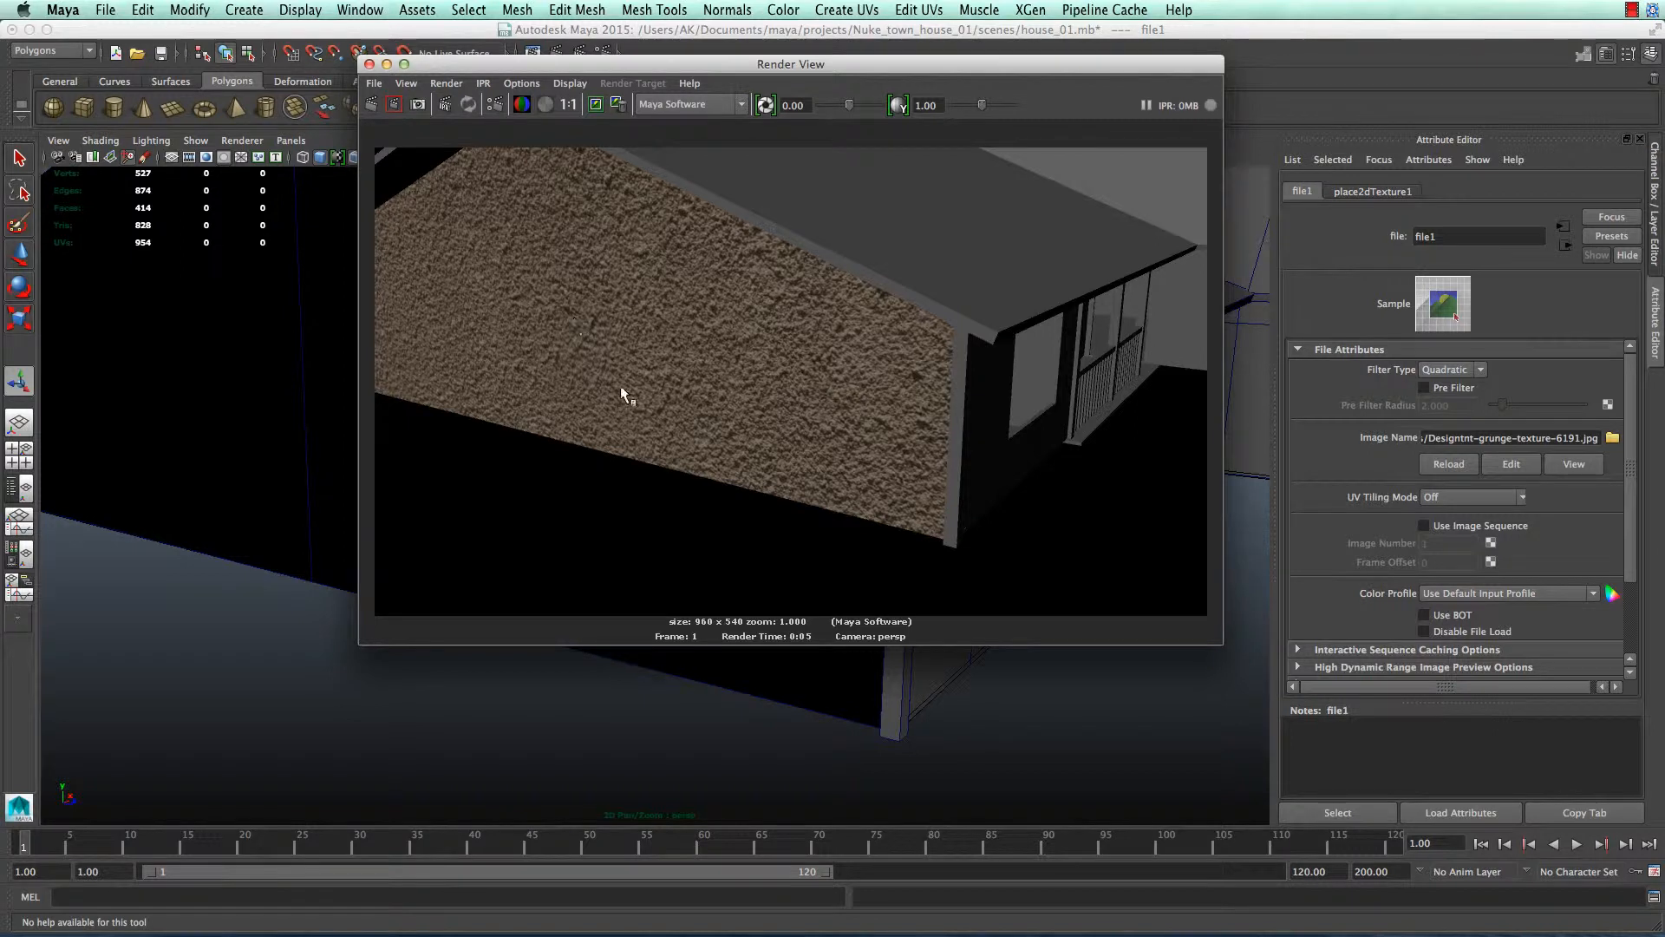
pyautogui.click(370, 64)
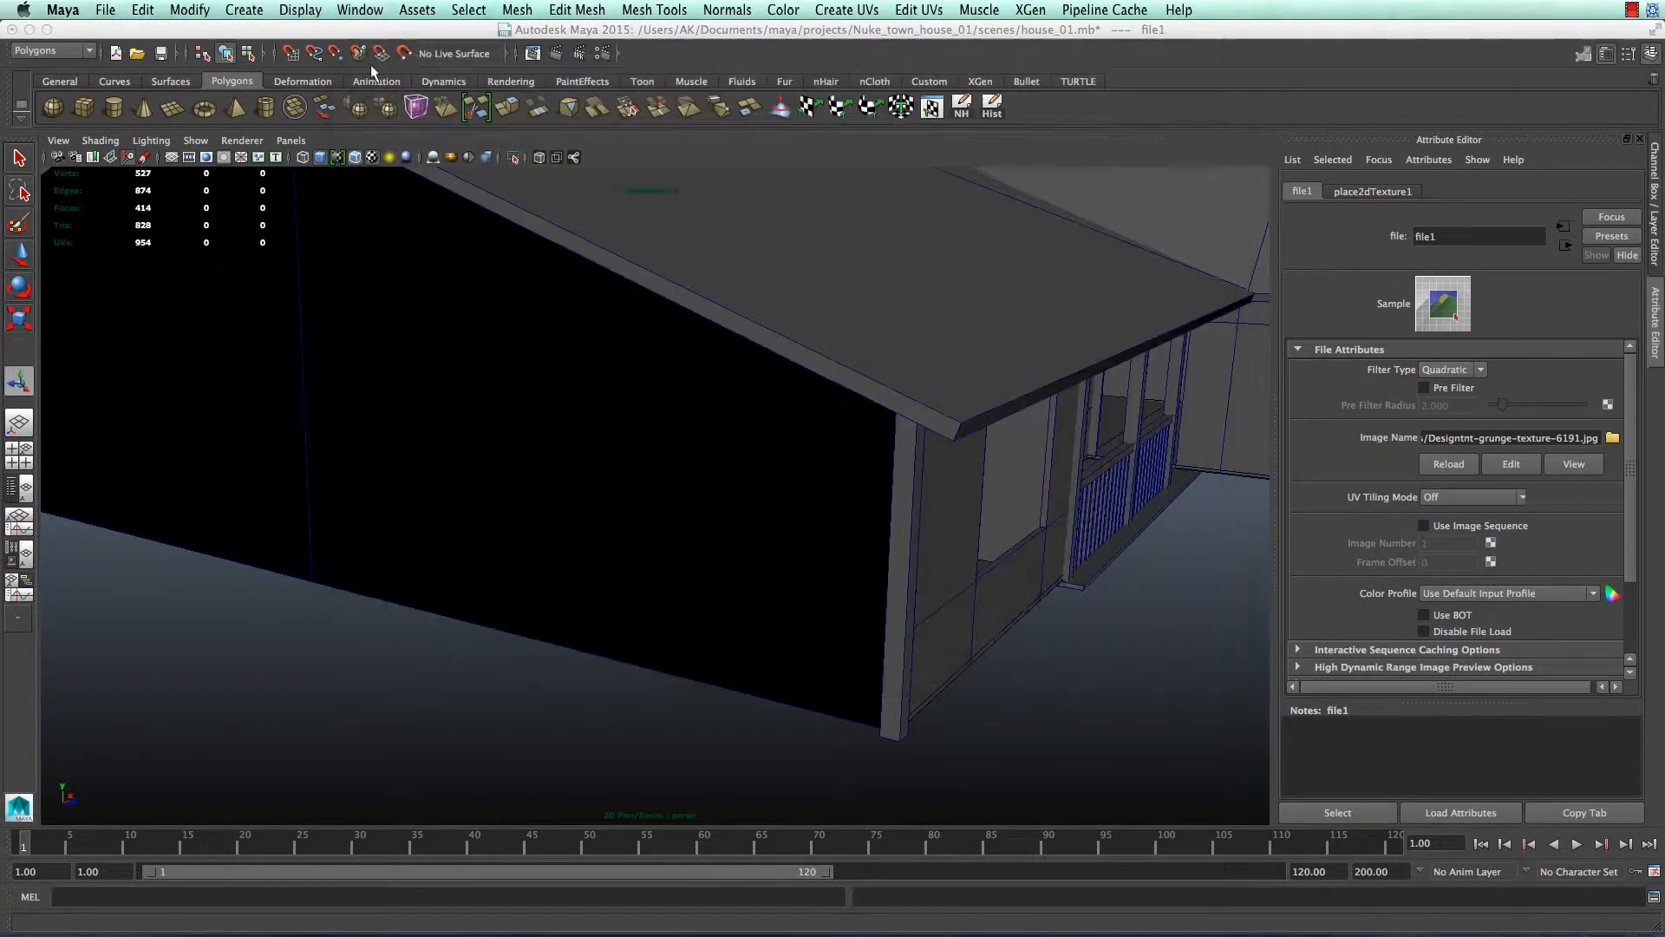
# - Try lighting the viewport with all scene lights, and turn off the wireframe overlay on the shaded house
pyautogui.keyDown('alt'); pyautogui.moveTo(446, 532); pyautogui.dragTo(509, 338); pyautogui.keyUp('alt')
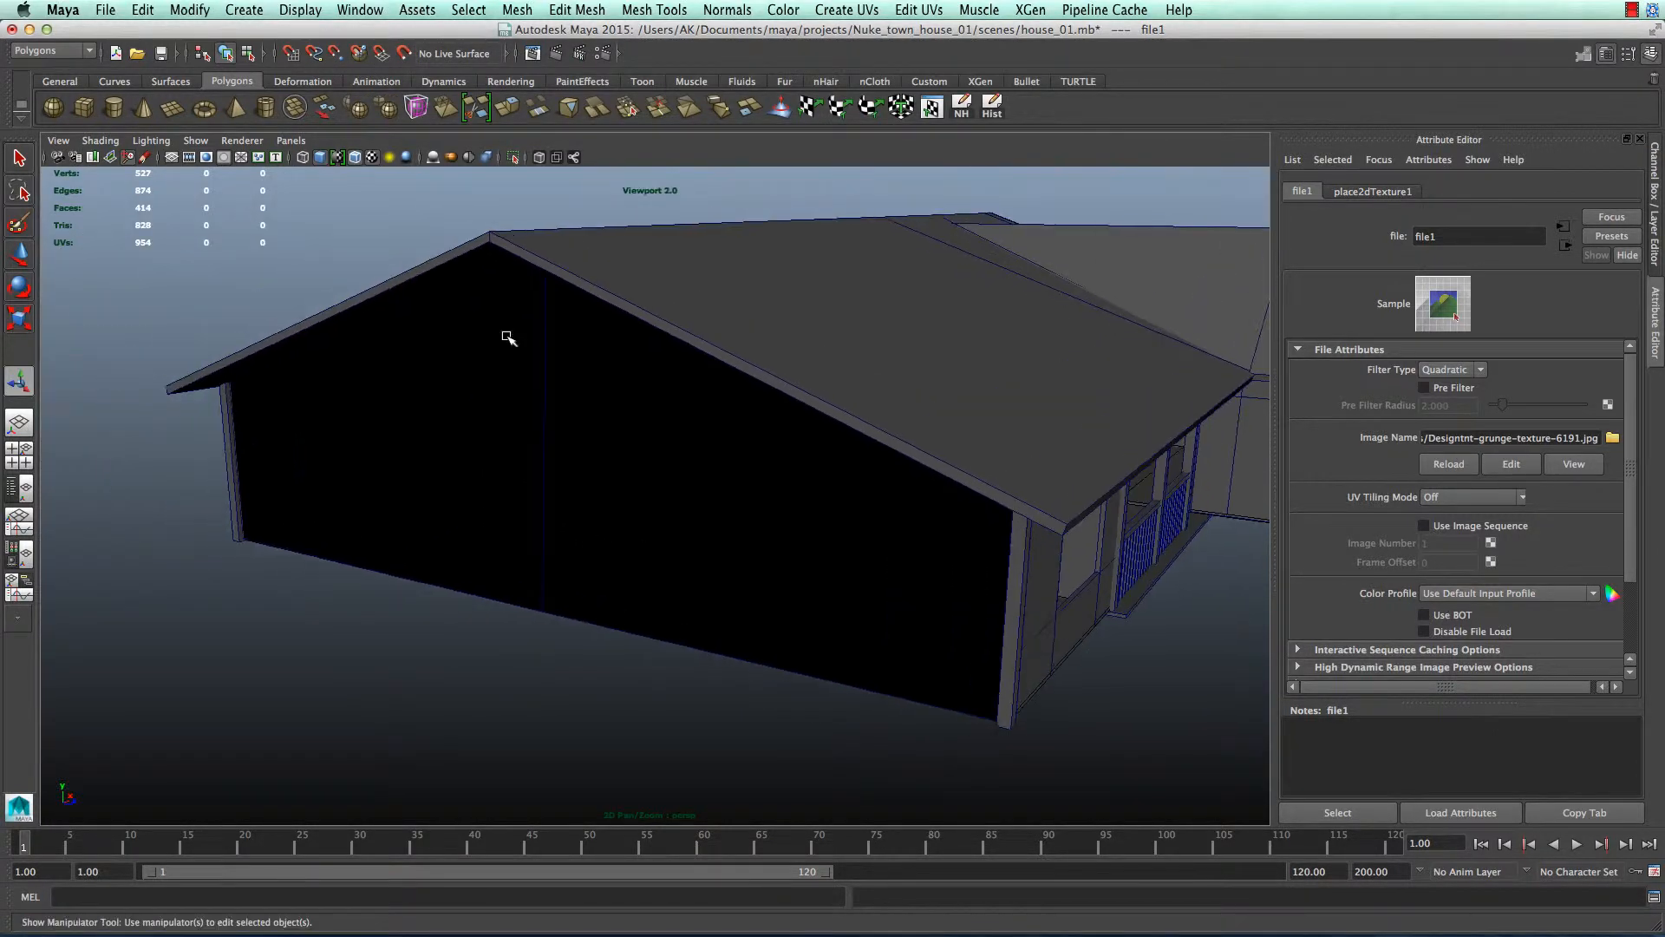
pyautogui.click(407, 157)
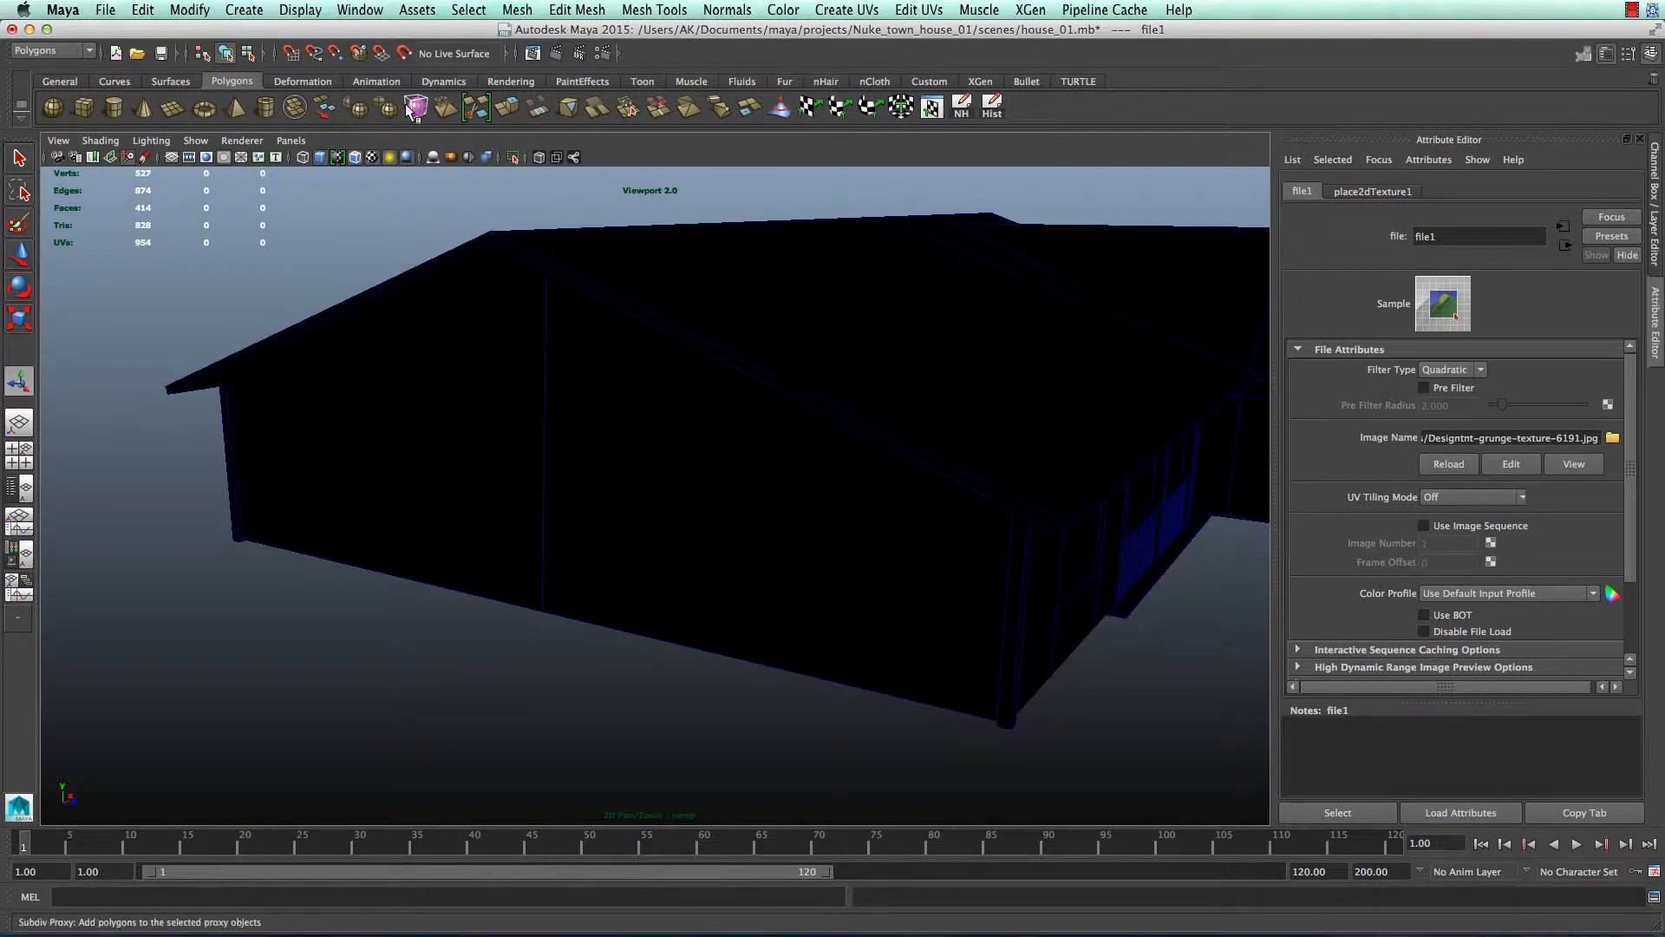
pyautogui.keyDown('alt'); pyautogui.moveTo(403, 178); pyautogui.dragTo(564, 601); pyautogui.keyUp('alt')
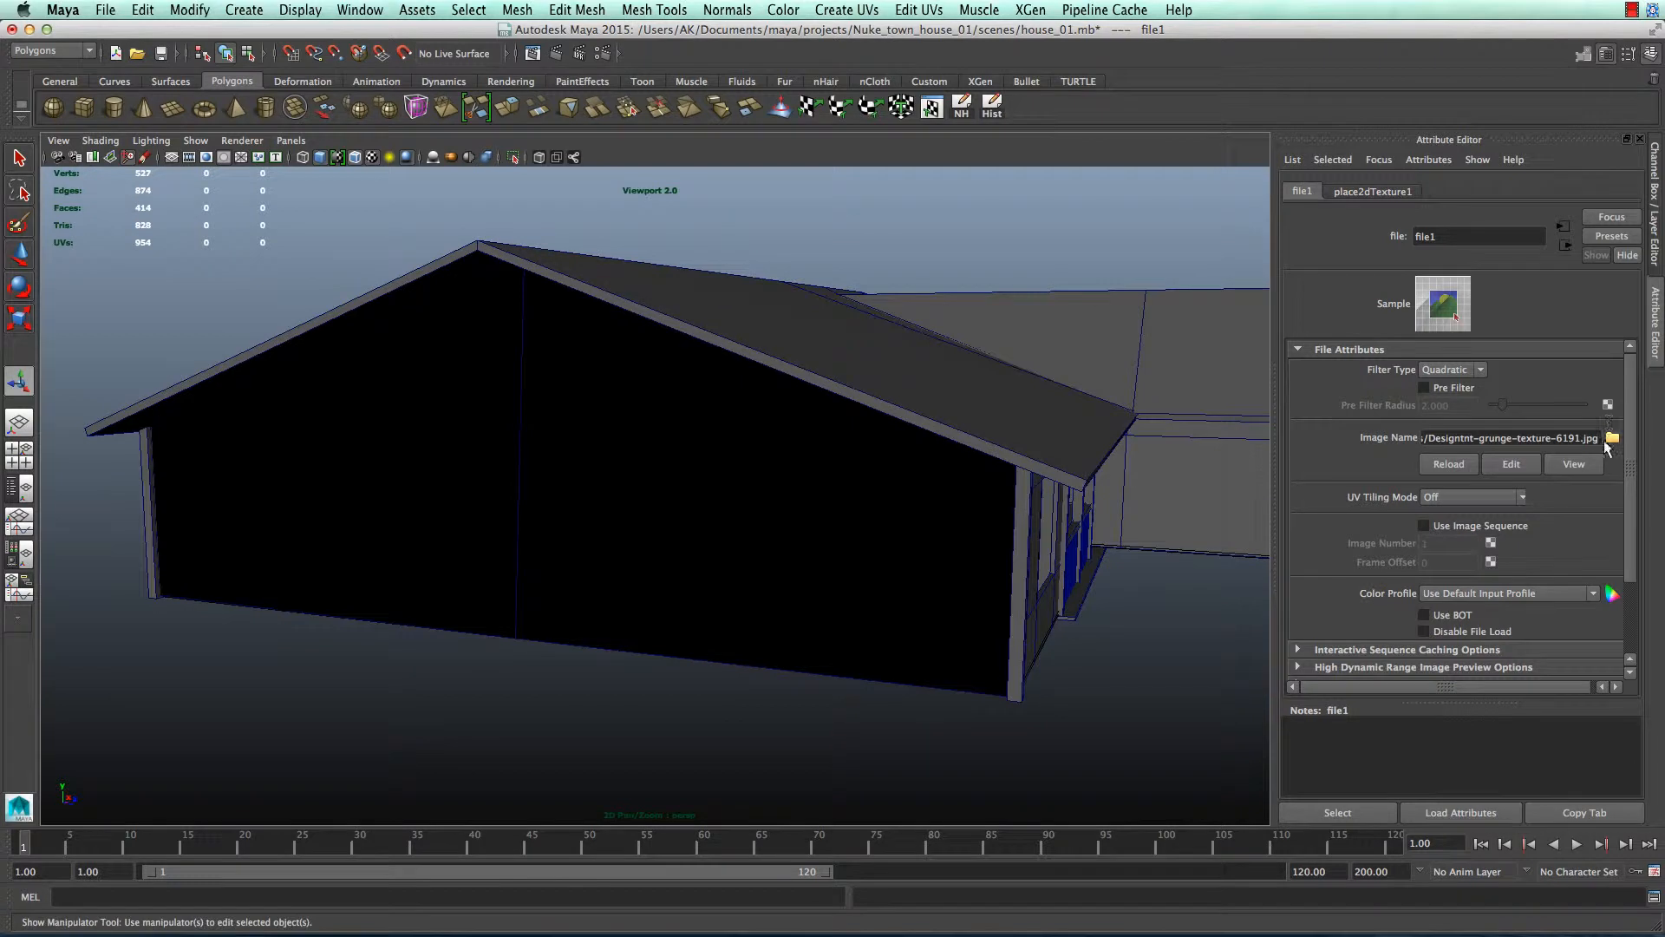
pyautogui.click(308, 156)
pyautogui.click(319, 158)
pyautogui.click(356, 159)
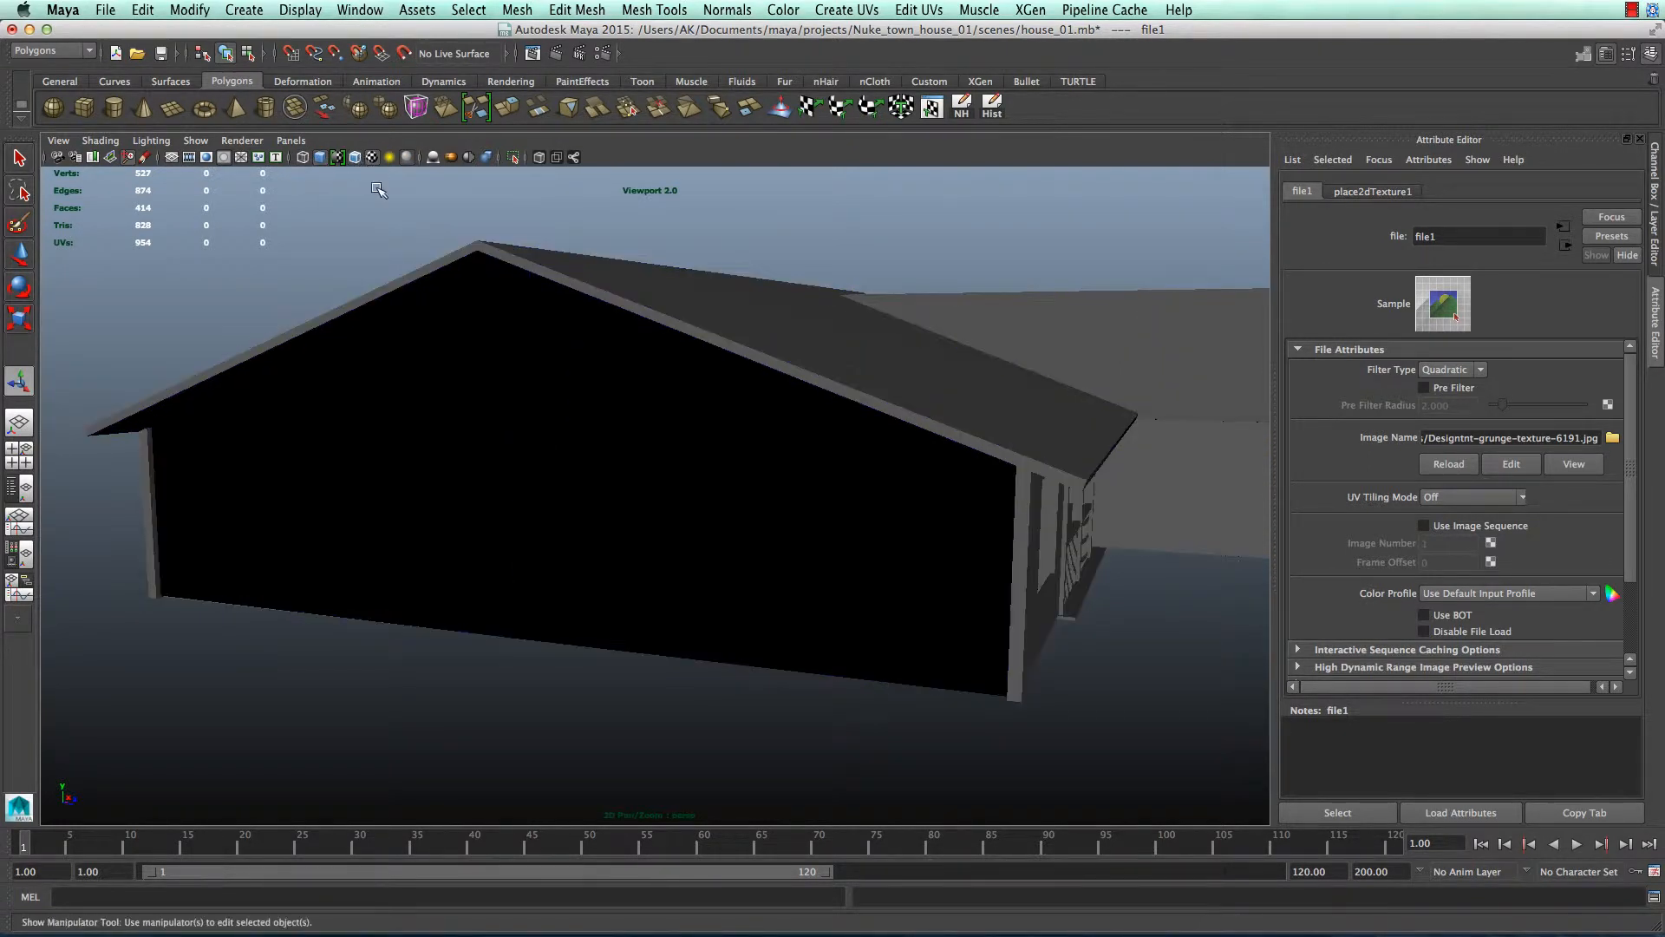
# - Switch the viewport from Viewport 2.0 to another renderer to display the texture on the gable wall
pyautogui.keyDown('alt'); pyautogui.moveTo(853, 584); pyautogui.dragTo(493, 579); pyautogui.keyUp('alt')
pyautogui.keyDown('alt'); pyautogui.moveTo(493, 579); pyautogui.dragTo(434, 590, button='right'); pyautogui.keyUp('alt')
pyautogui.keyDown('alt'); pyautogui.moveTo(416, 513); pyautogui.dragTo(626, 484); pyautogui.keyUp('alt')
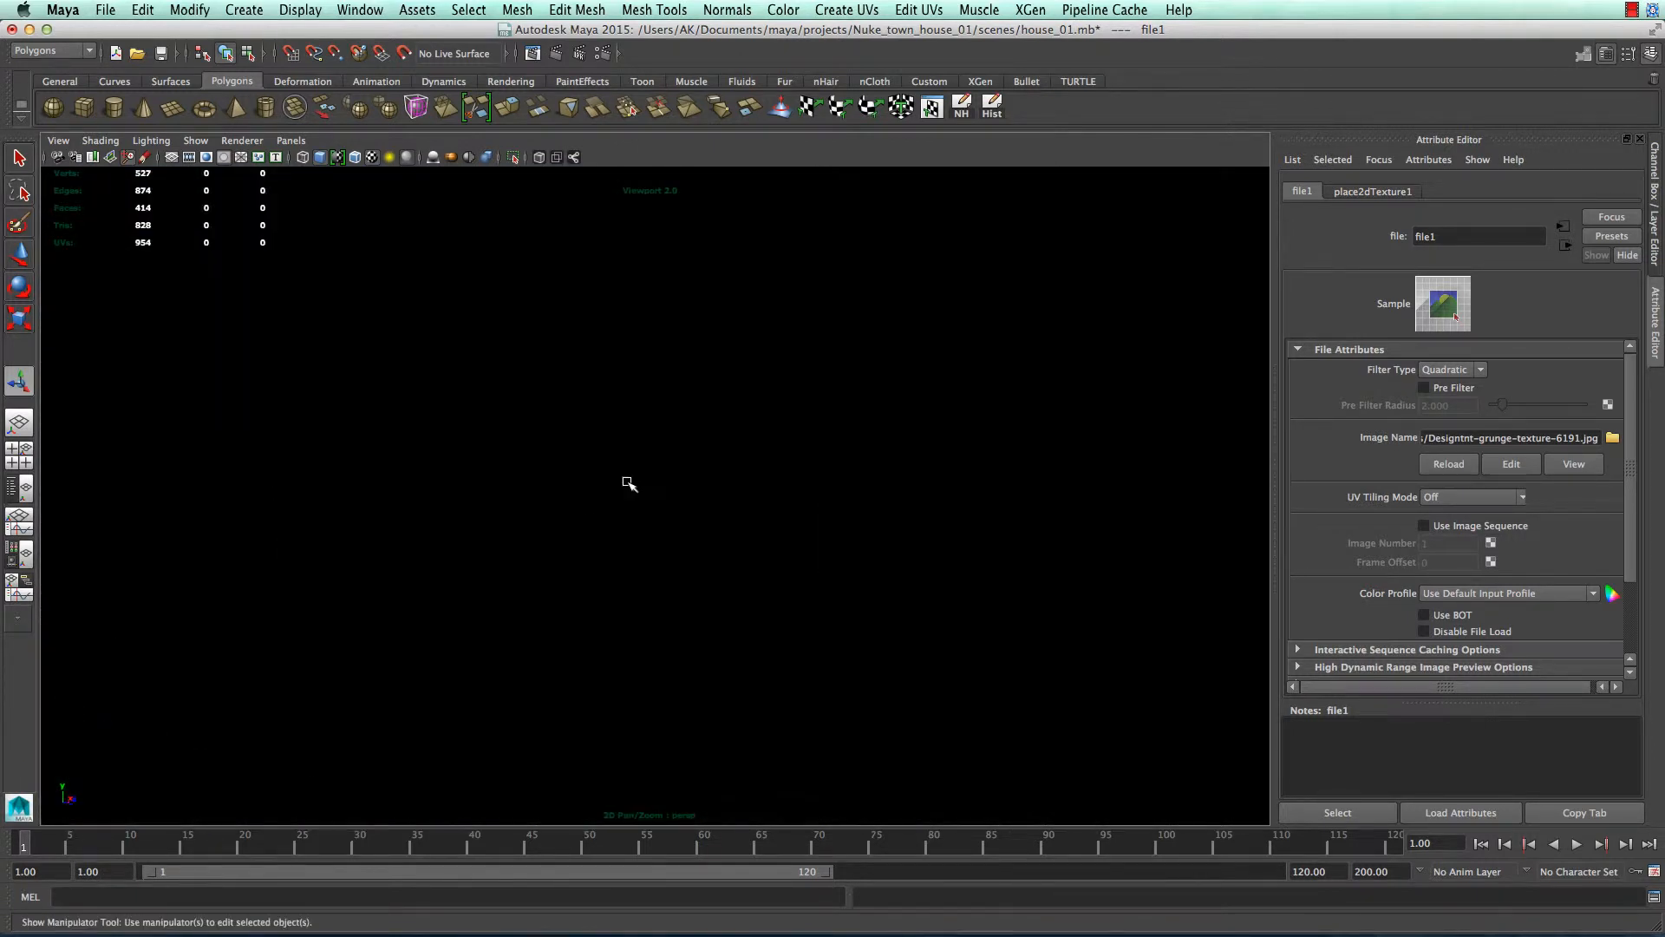
pyautogui.keyDown('alt'); pyautogui.moveTo(628, 483); pyautogui.dragTo(669, 416, button='right'); pyautogui.keyUp('alt')
pyautogui.scroll(-10, 669, 416)
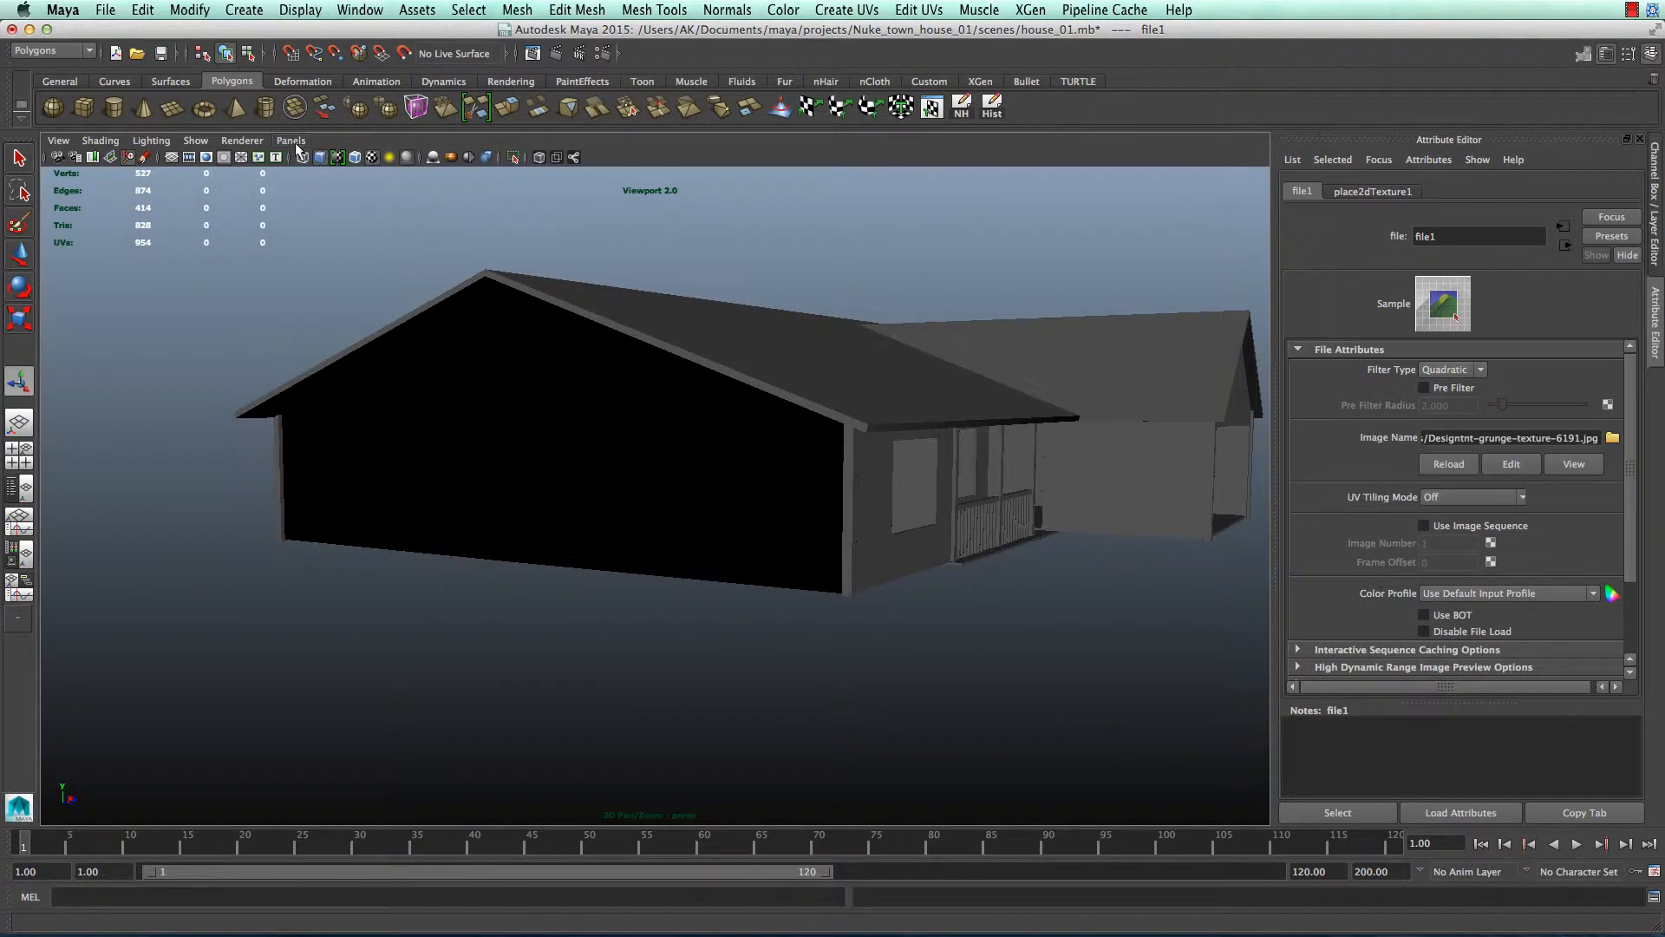
pyautogui.click(238, 142)
pyautogui.click(278, 192)
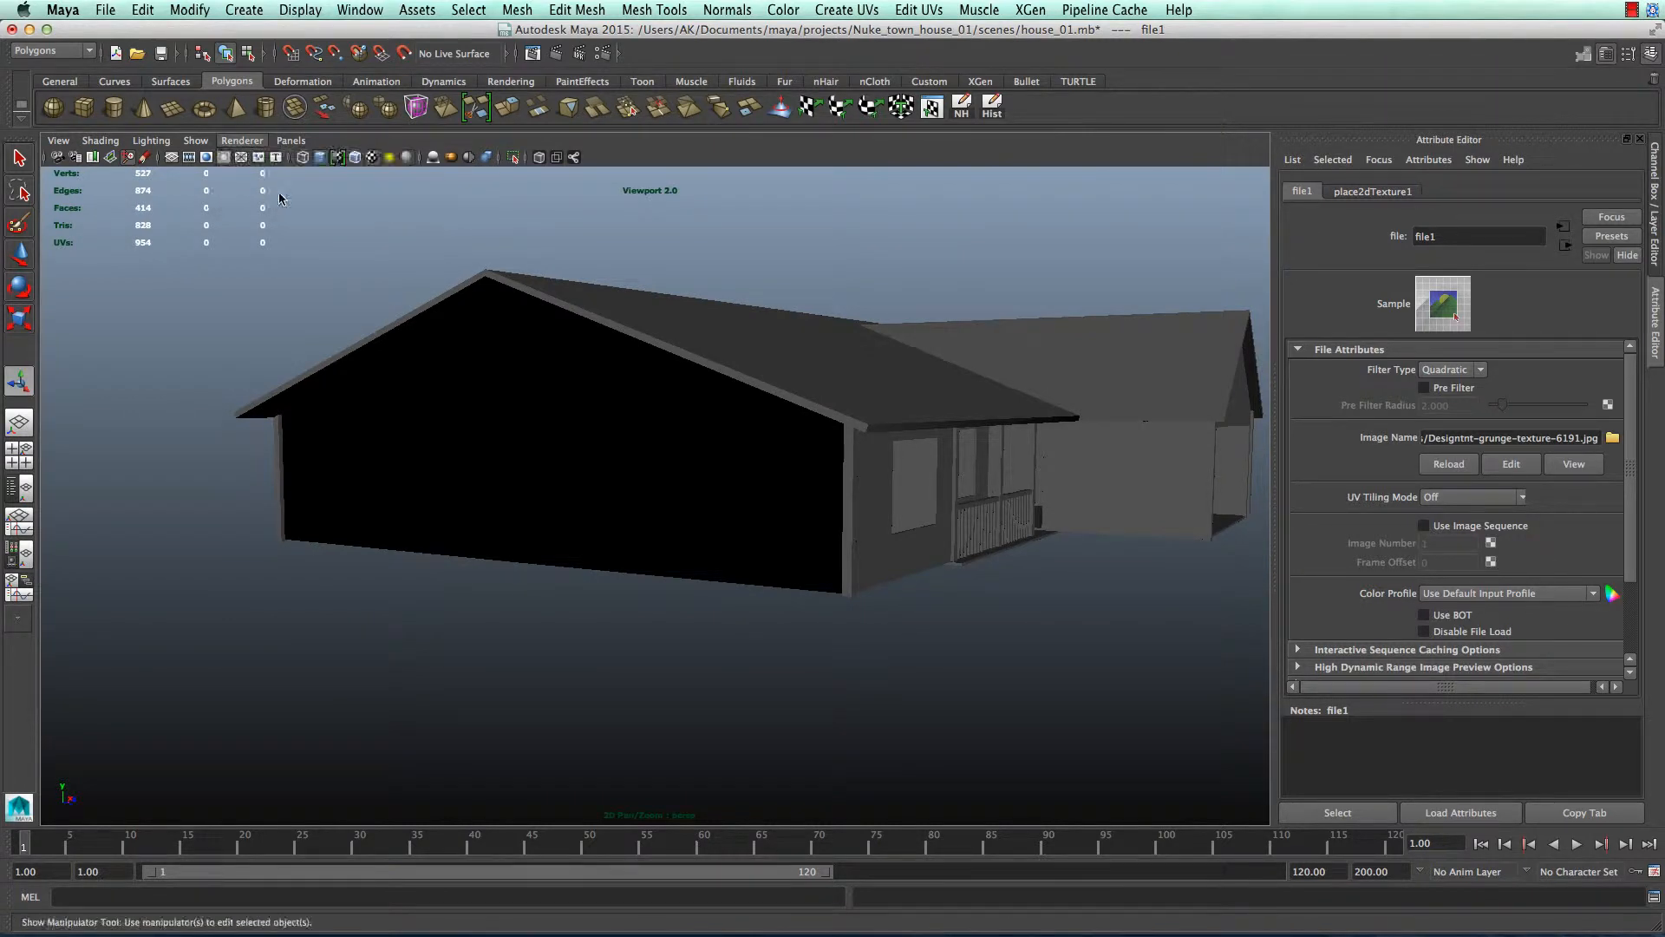
pyautogui.moveTo(911, 598)
pyautogui.keyDown('alt'); pyautogui.mouseDown()
pyautogui.moveTo(867, 606)
pyautogui.moveTo(1015, 602)
pyautogui.moveTo(885, 615)
pyautogui.moveTo(851, 587)
pyautogui.moveTo(929, 595)
pyautogui.mouseUp(); pyautogui.keyUp('alt')
pyautogui.scroll(5, 888, 607)
pyautogui.scroll(-3, 888, 607)
pyautogui.scroll(2, 888, 606)
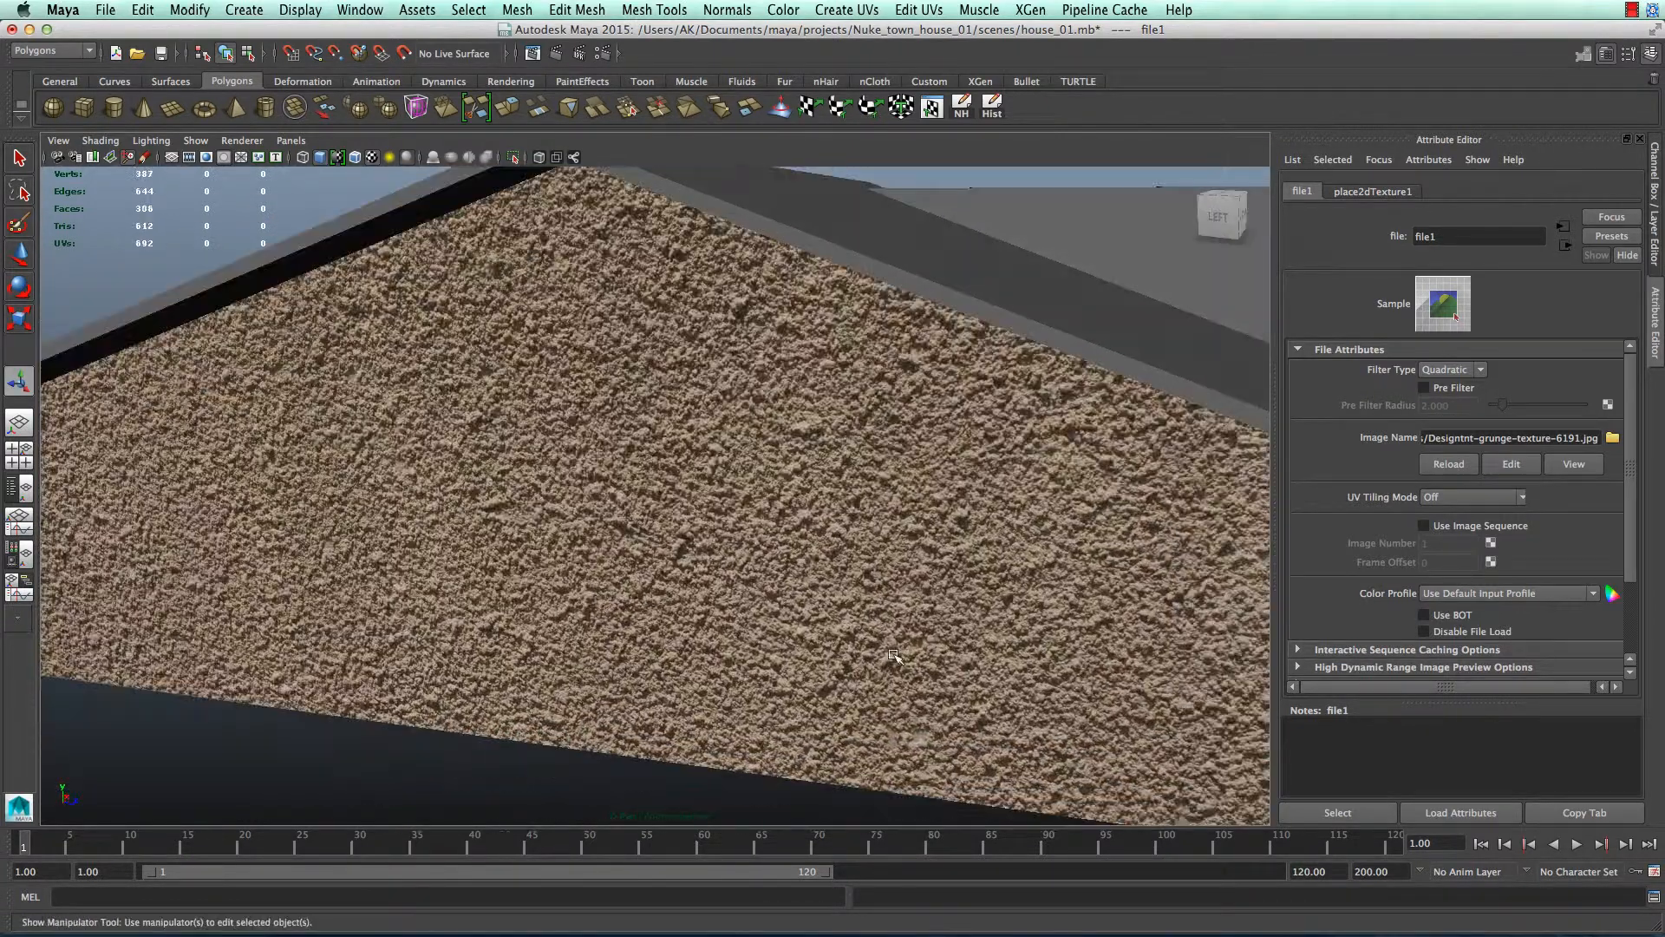
# - Set Repeat UV to 2 and 2 in the wall texture's place2dTexture1 node and inspect the tiling
pyautogui.click(1373, 191)
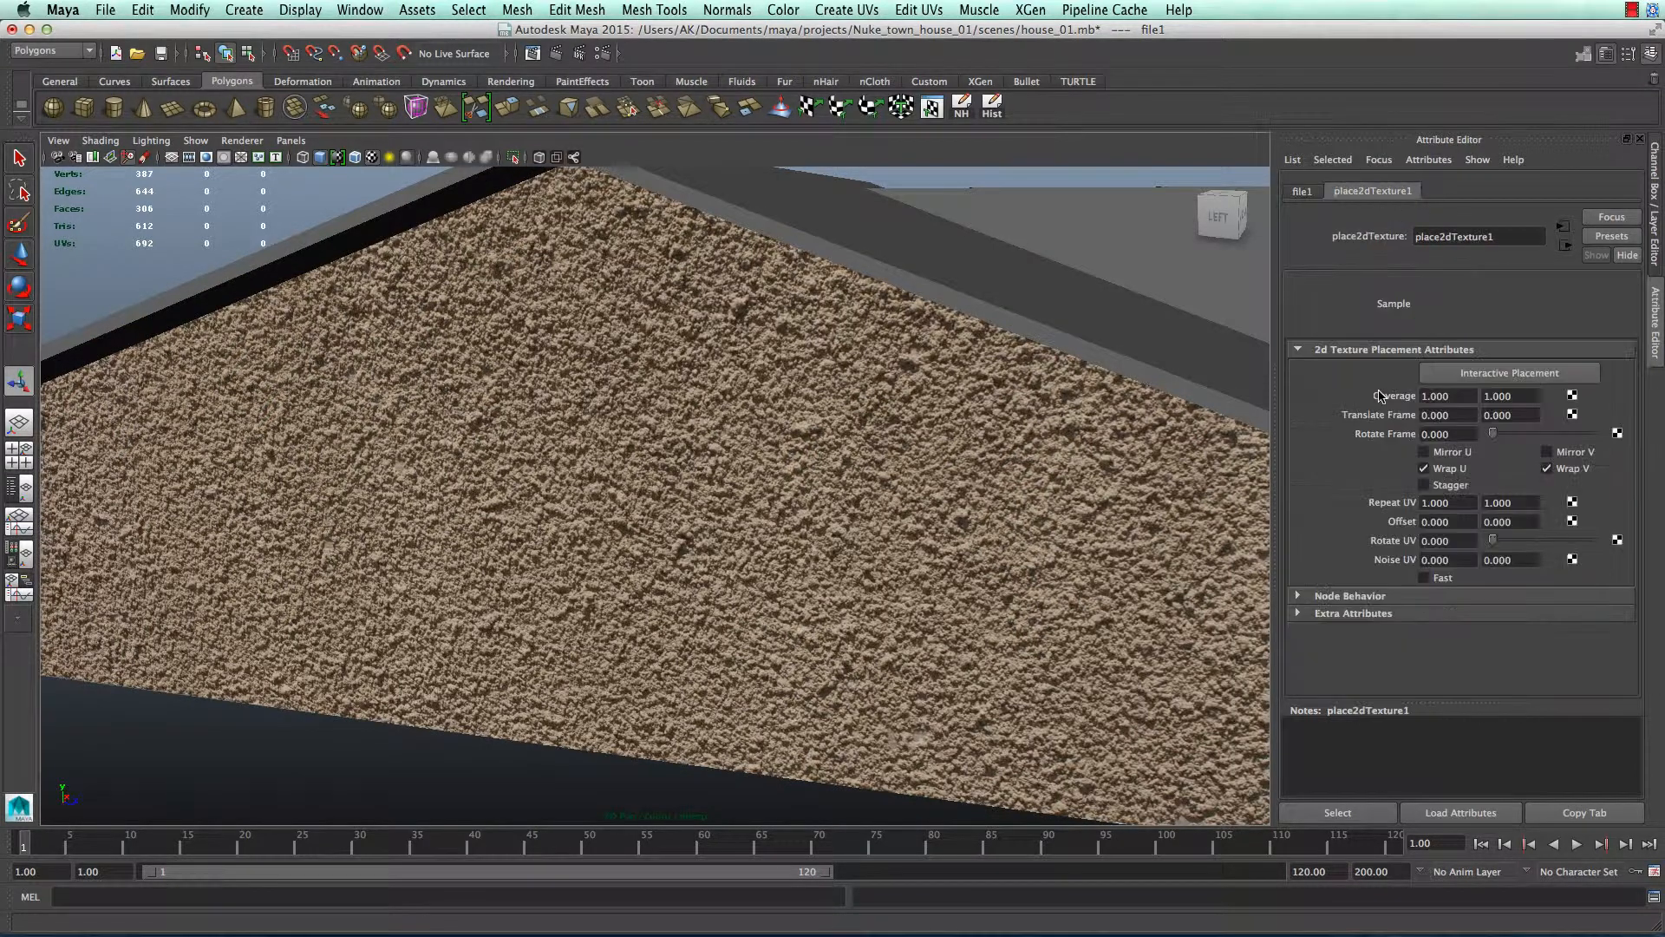
pyautogui.write('2')
pyautogui.press('Tab')
pyautogui.write('2')
pyautogui.press('Tab')
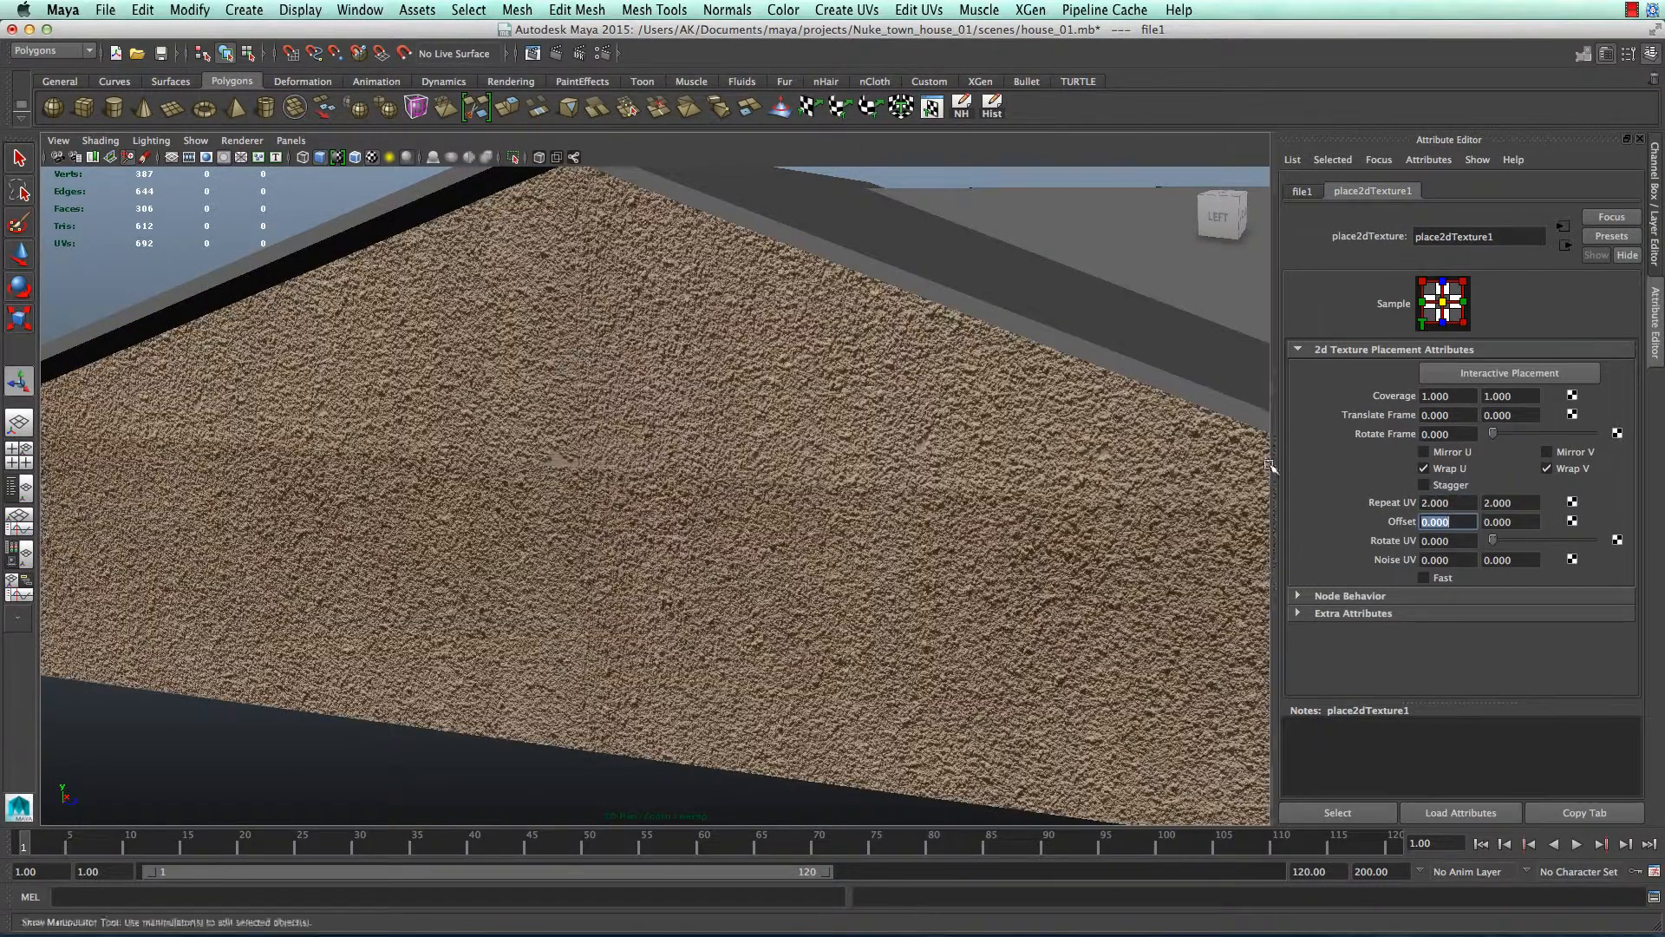
pyautogui.scroll(-3, 935, 619)
pyautogui.scroll(2, 935, 619)
pyautogui.scroll(5, 935, 619)
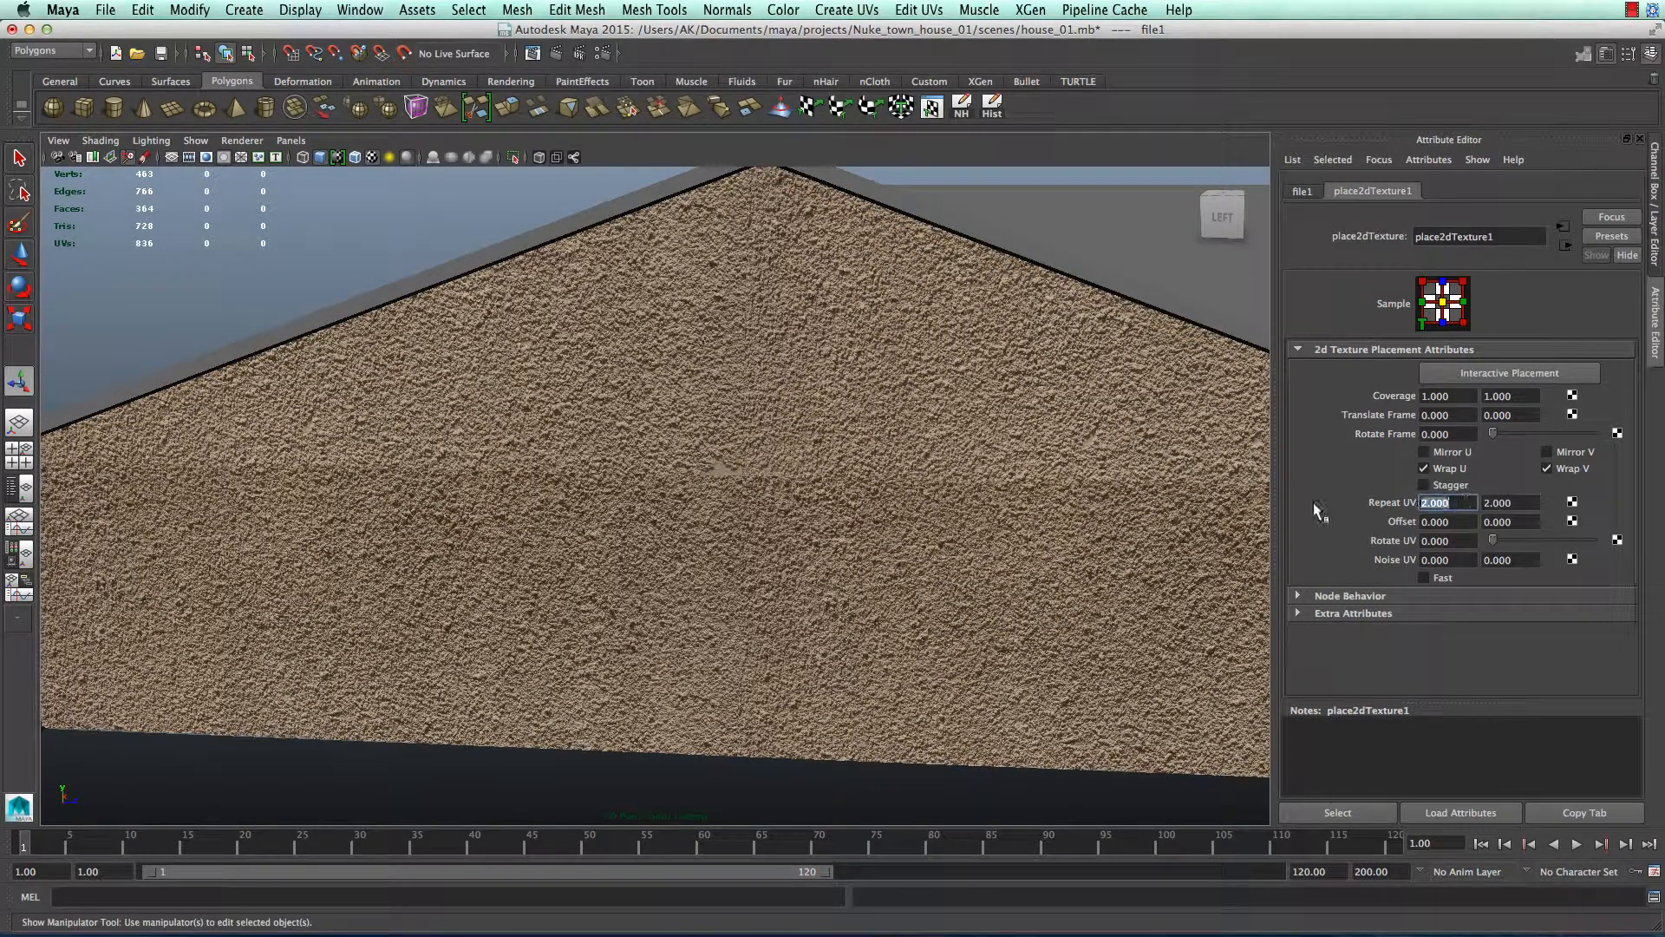
# - Set the wall texture's Repeat UV to 3 and 3 and view the whole gable wall
pyautogui.write('3')
pyautogui.press('Tab')
pyautogui.write('3')
pyautogui.press('Tab')
pyautogui.scroll(-5, 867, 548)
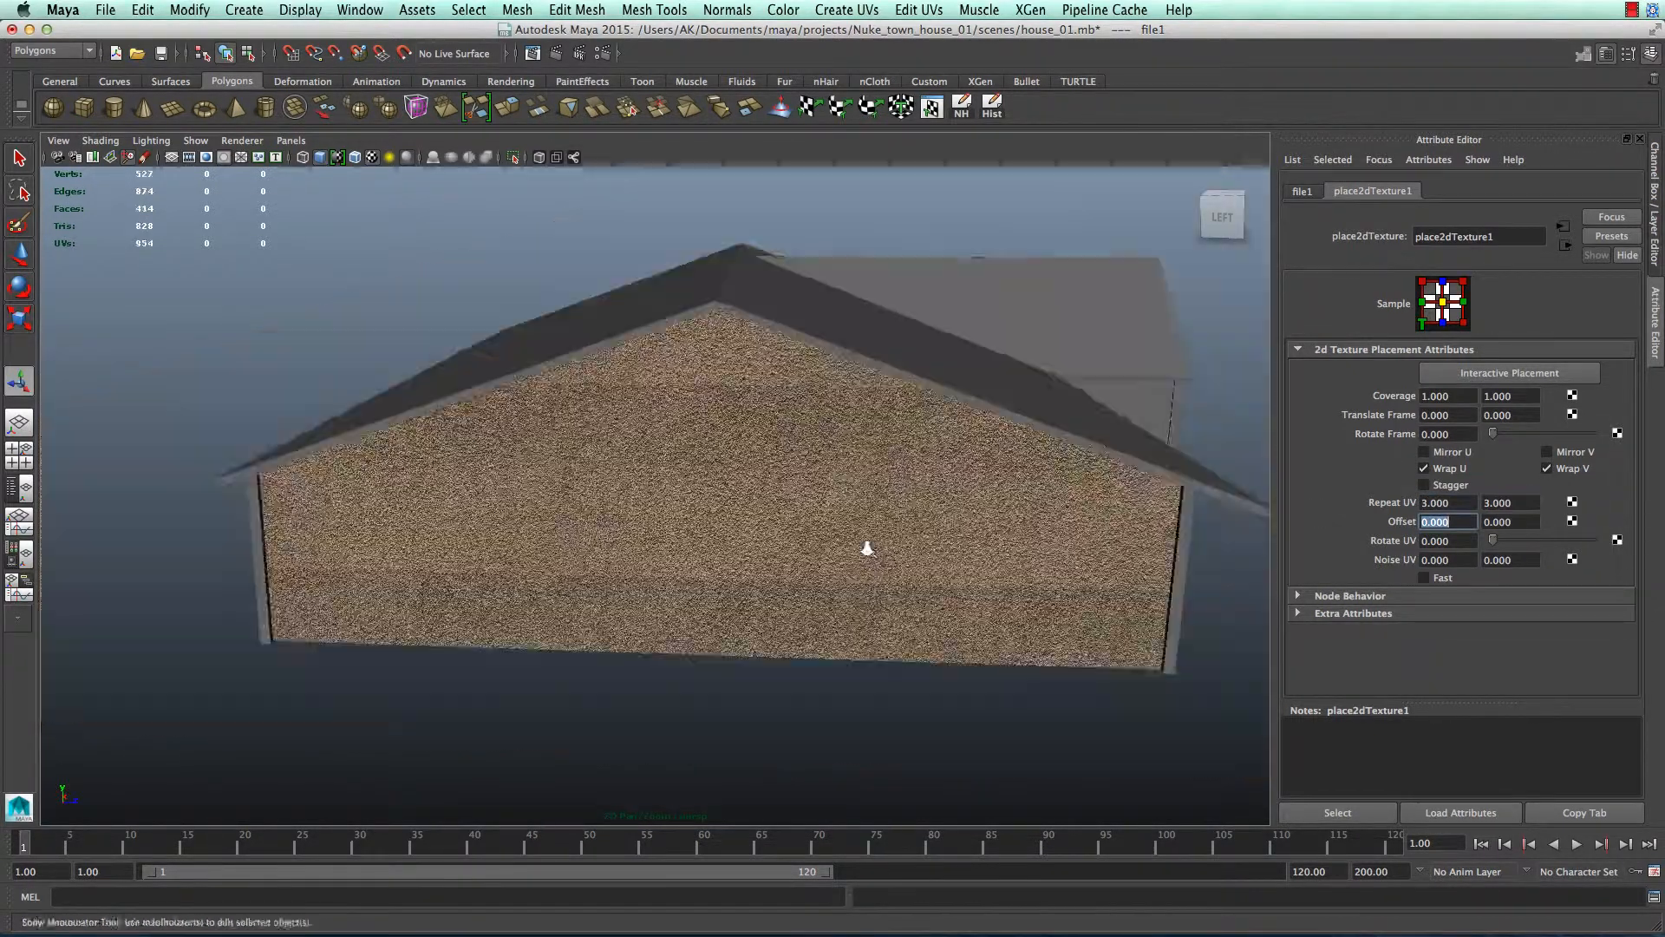
# - Examine the stucco tiling on the gable end wall up close and from a distance
pyautogui.keyDown('alt'); pyautogui.moveTo(867, 548); pyautogui.dragTo(820, 589); pyautogui.keyUp('alt')
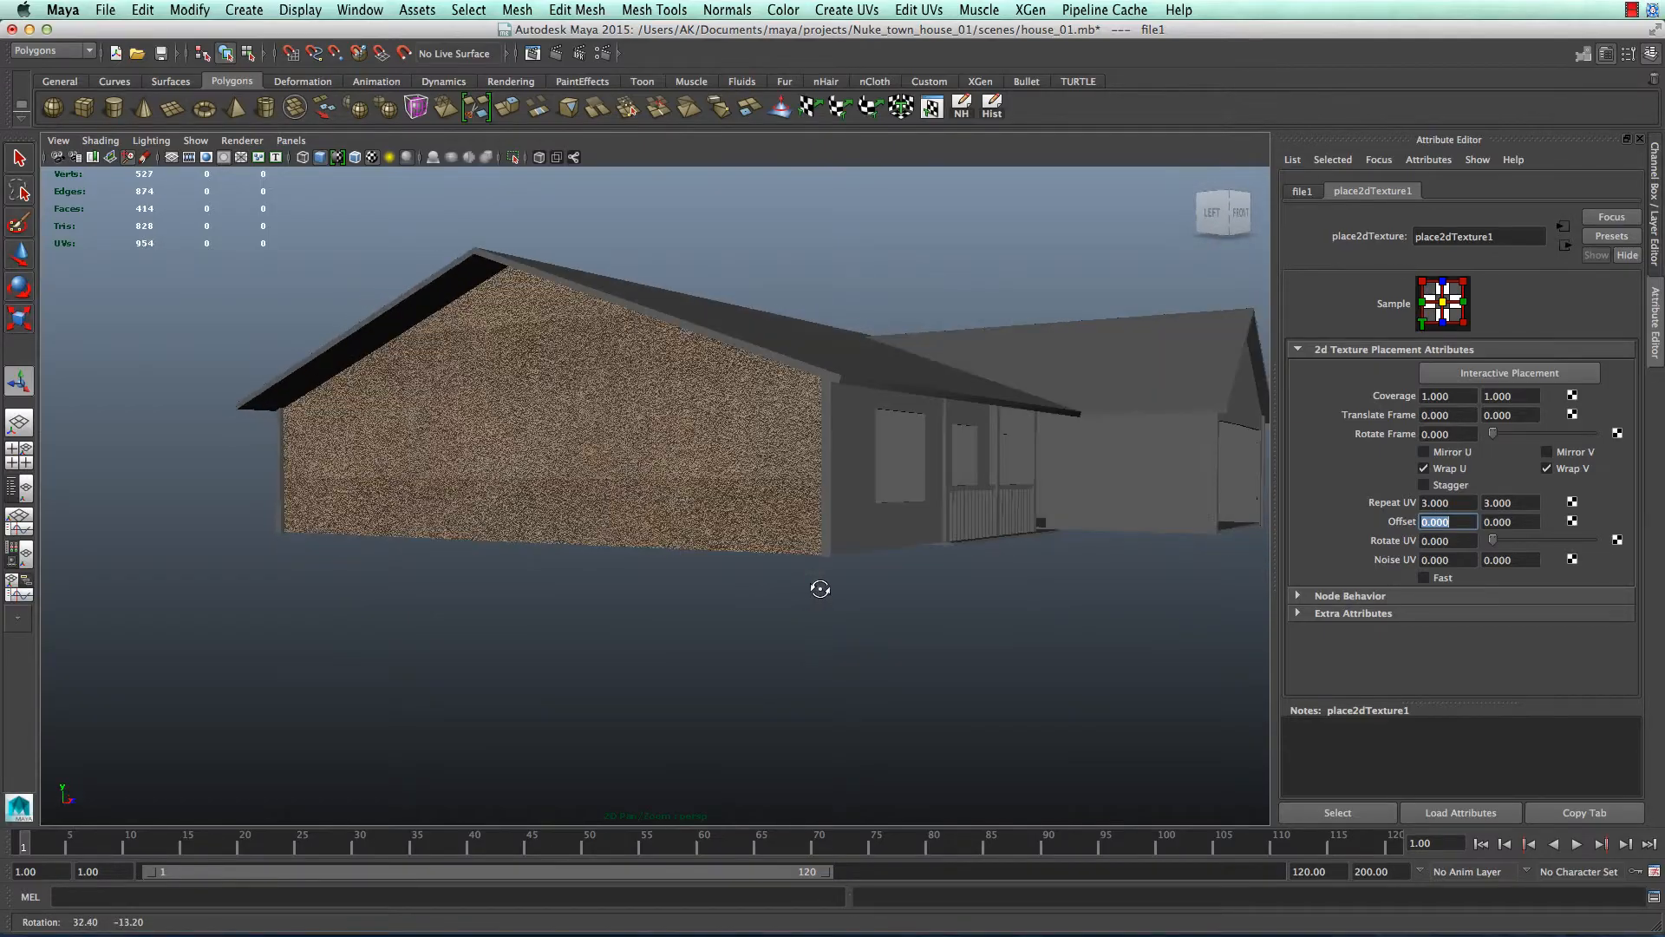
pyautogui.scroll(10, 820, 589)
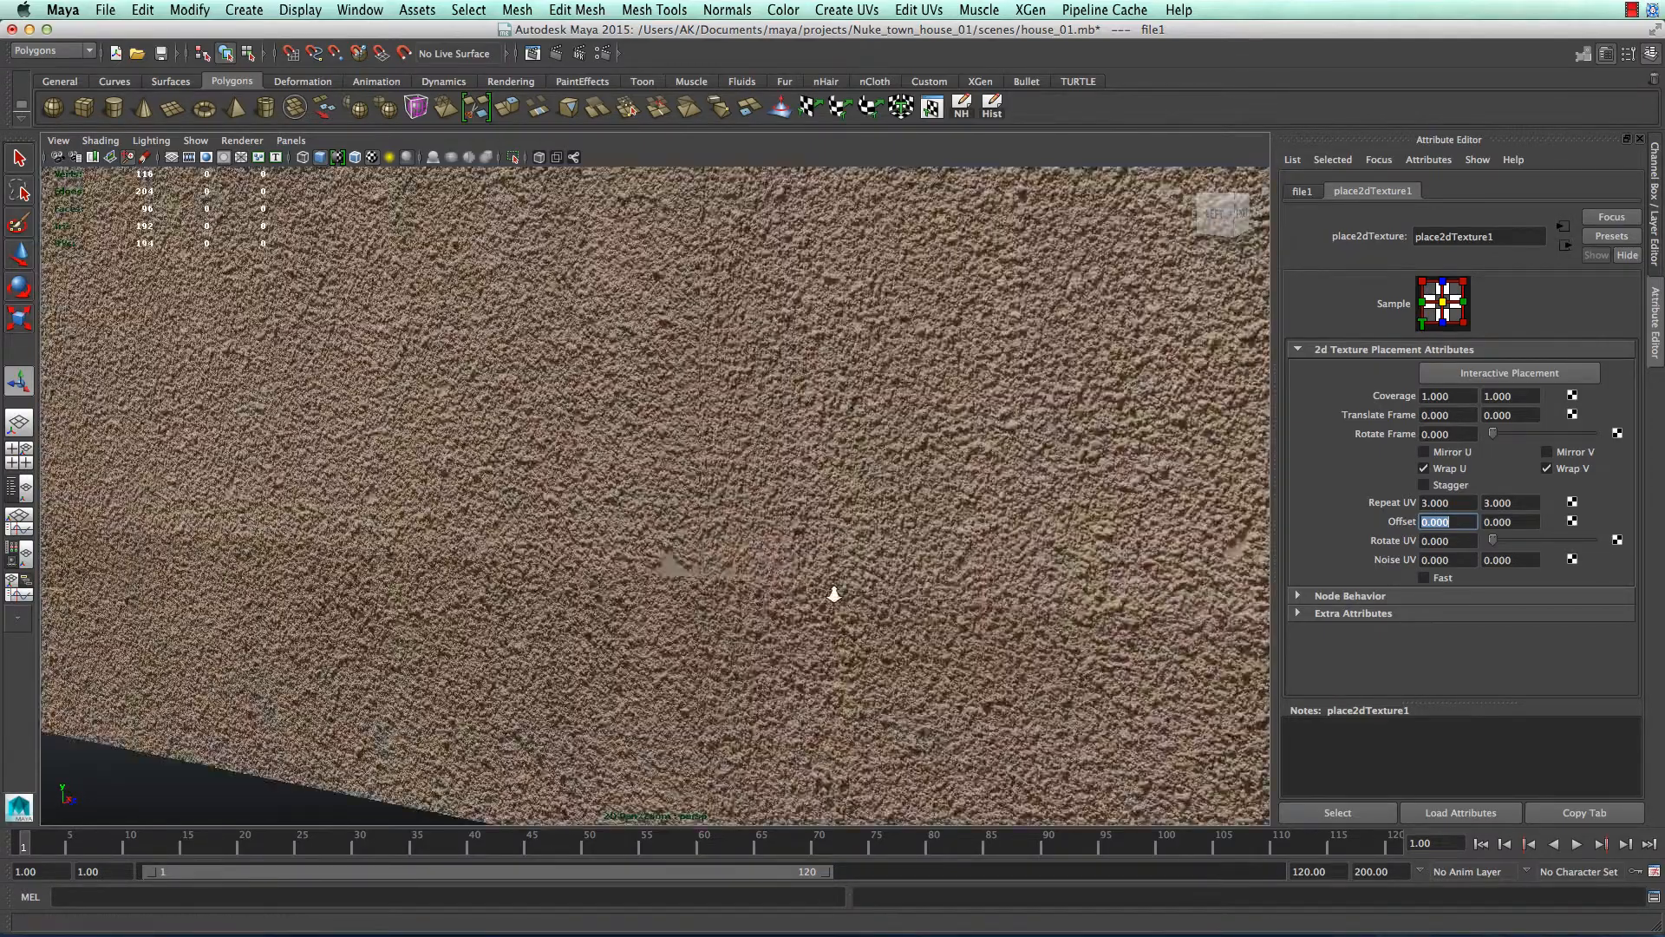
pyautogui.scroll(3, 834, 594)
pyautogui.scroll(-10, 833, 594)
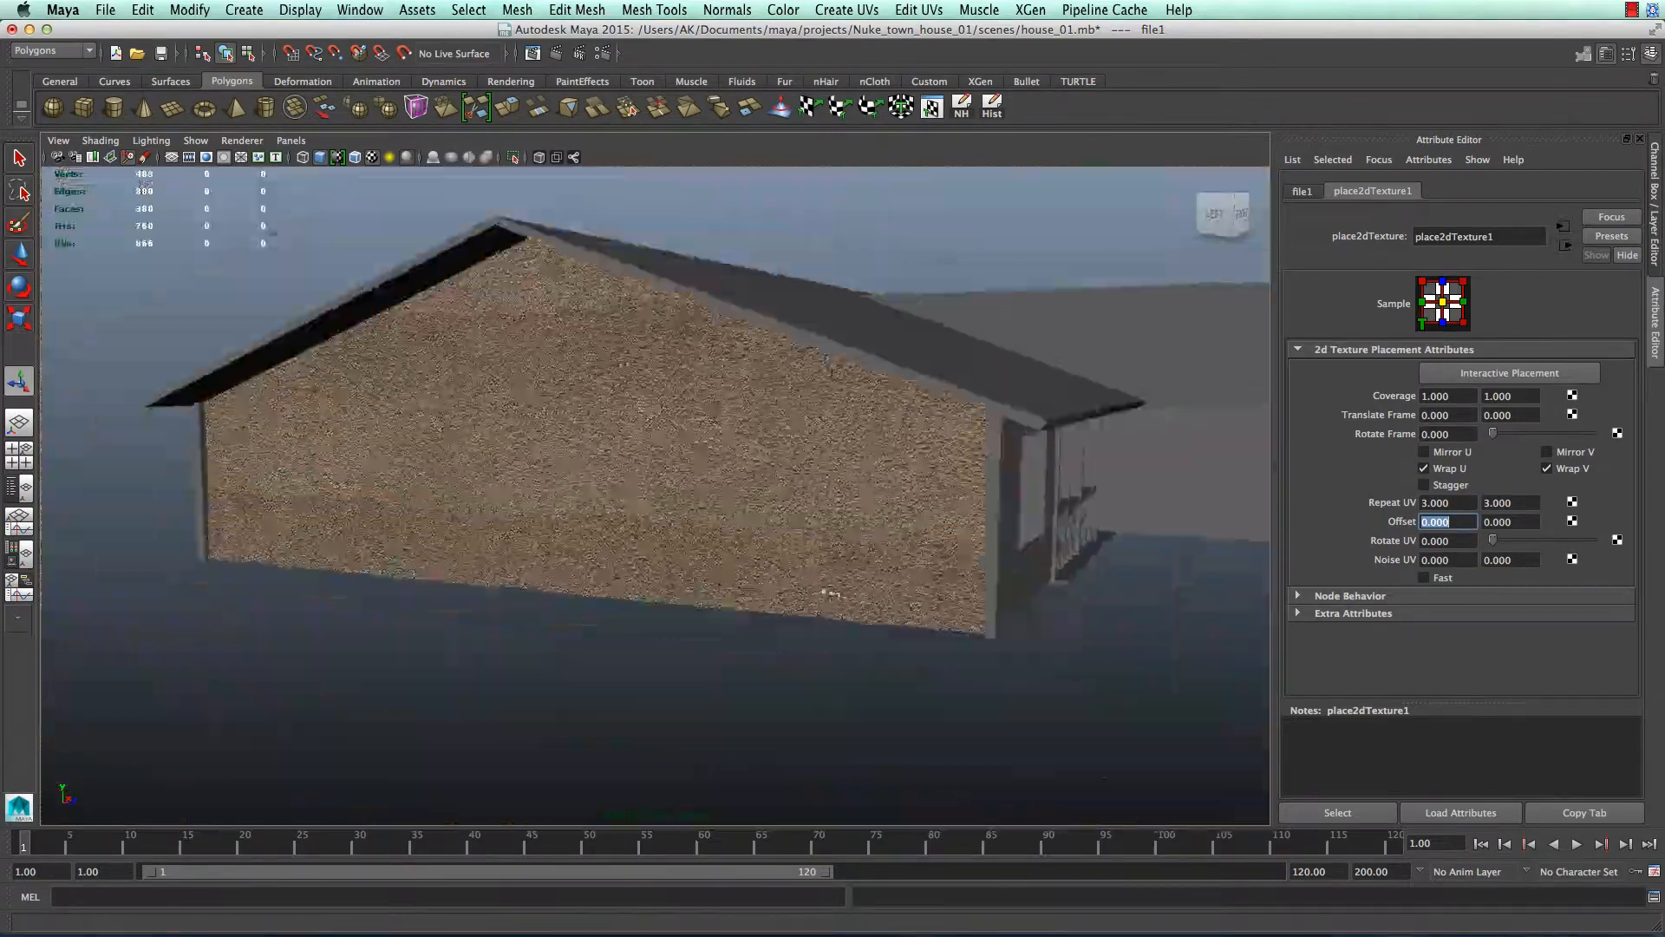
# - Select the interior faces of the gable end wall from inside the house
pyautogui.keyDown('alt'); pyautogui.moveTo(832, 595); pyautogui.dragTo(701, 623); pyautogui.keyUp('alt')
pyautogui.scroll(10, 835, 566)
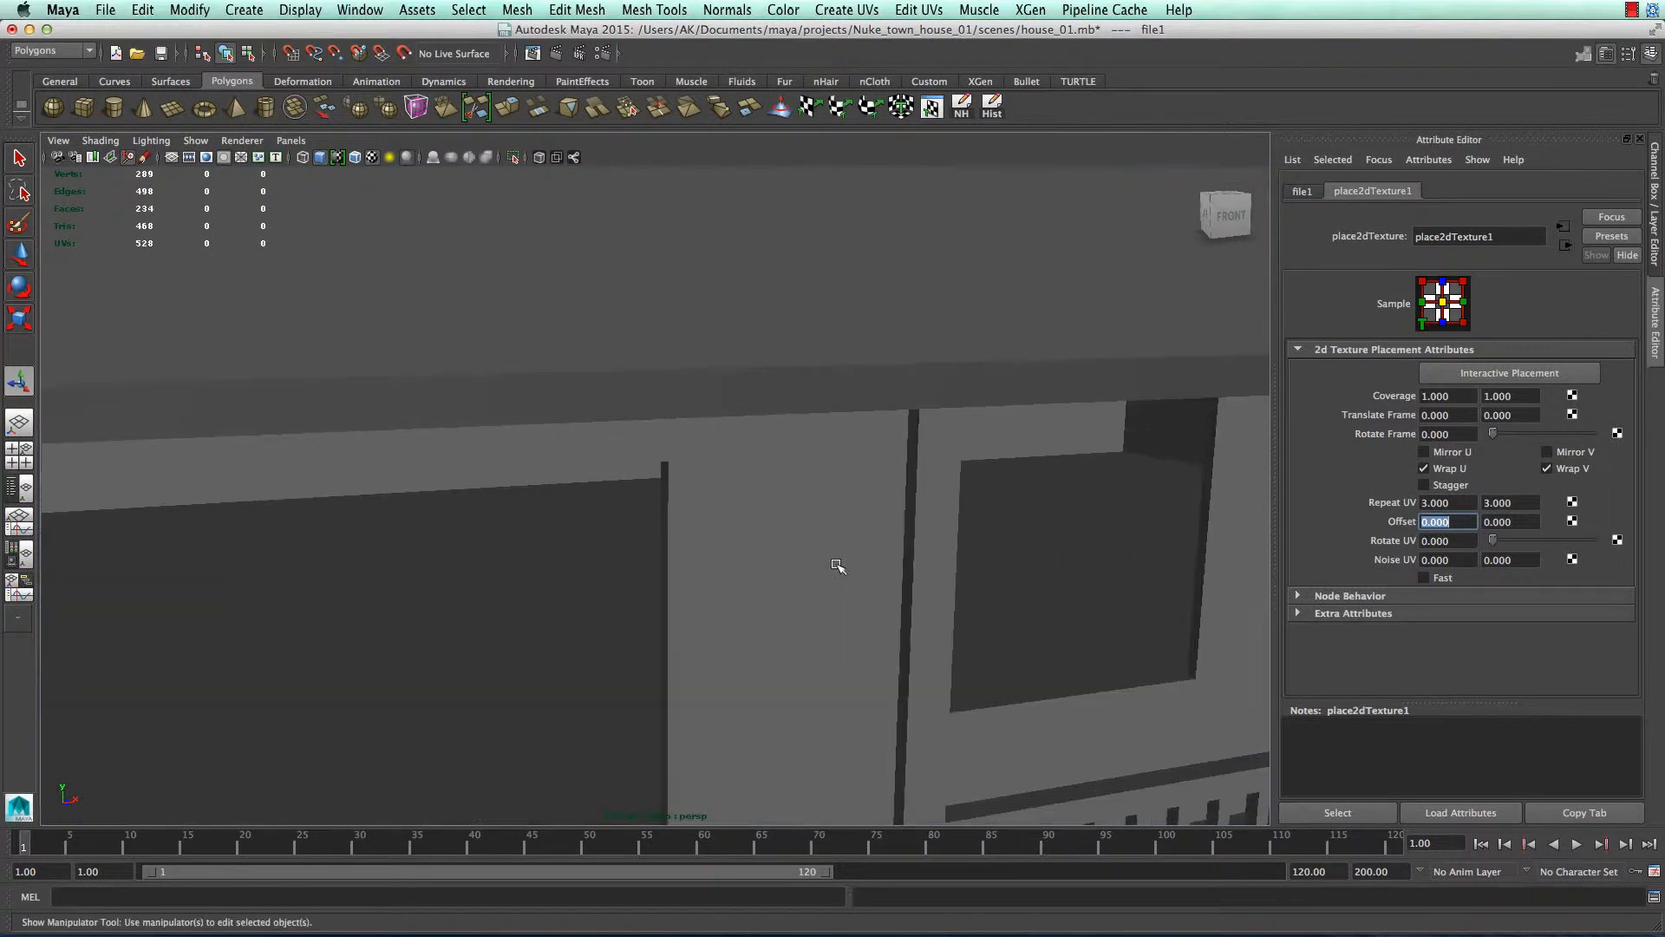
pyautogui.keyDown('alt'); pyautogui.moveTo(841, 476); pyautogui.dragTo(698, 677, button='middle'); pyautogui.keyUp('alt')
pyautogui.keyDown('alt'); pyautogui.moveTo(698, 676); pyautogui.dragTo(742, 693); pyautogui.keyUp('alt')
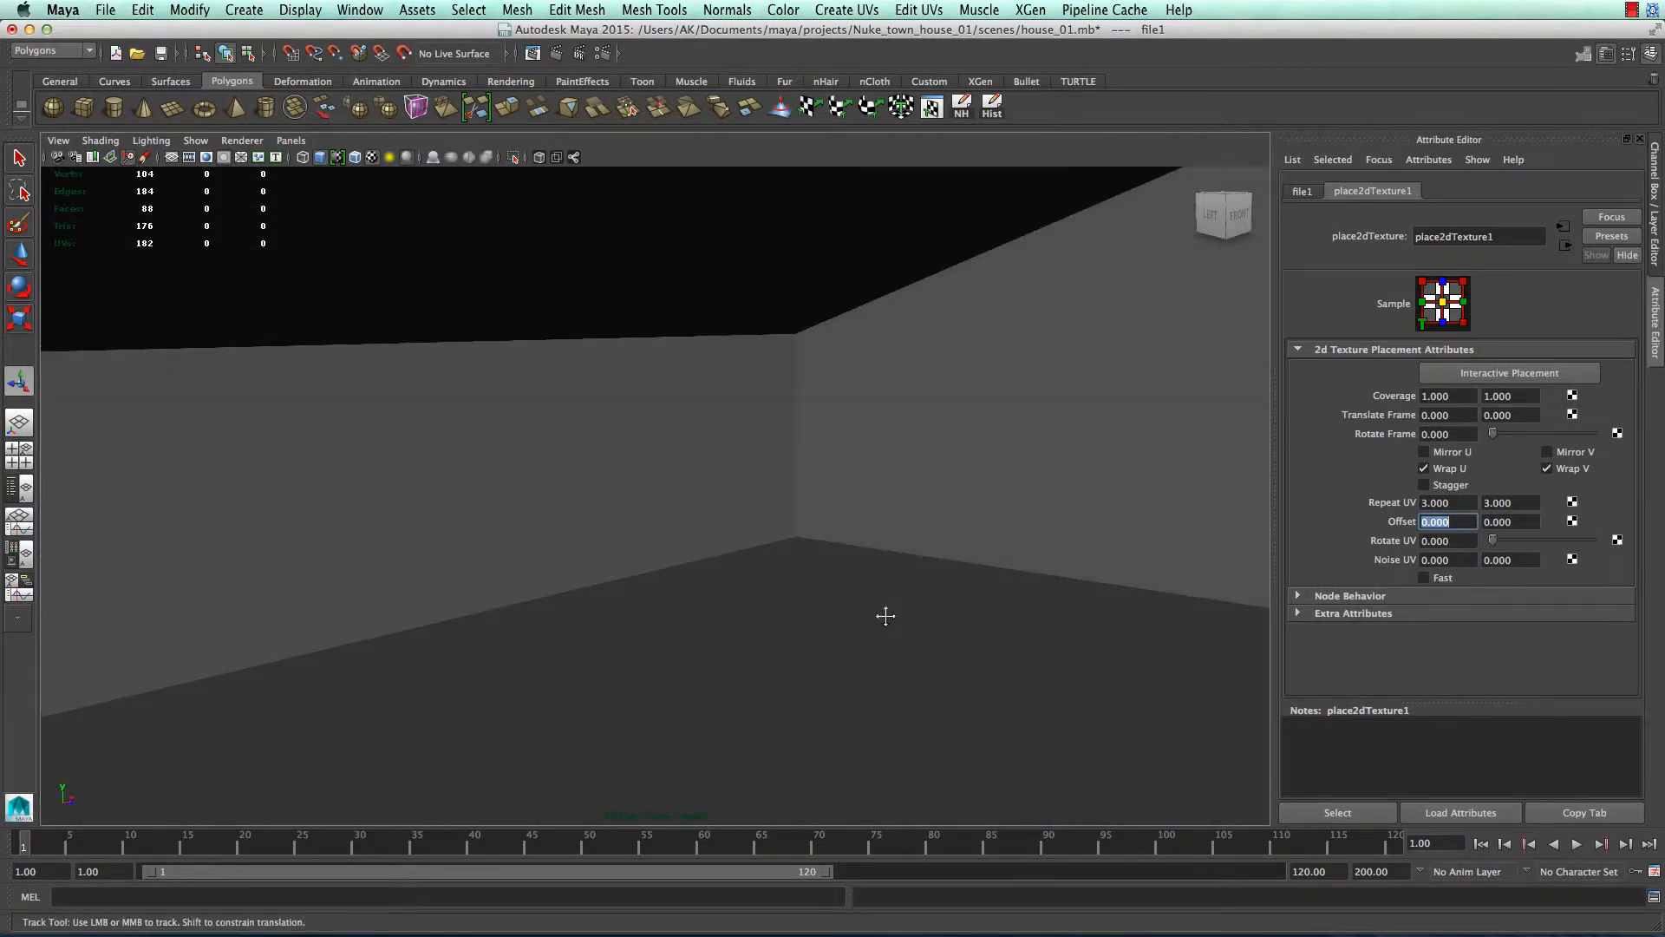
pyautogui.keyDown('alt'); pyautogui.moveTo(884, 617); pyautogui.dragTo(606, 673, button='middle'); pyautogui.keyUp('alt')
pyautogui.click(523, 552)
pyautogui.keyDown('alt'); pyautogui.moveTo(468, 609); pyautogui.dragTo(280, 613); pyautogui.keyUp('alt')
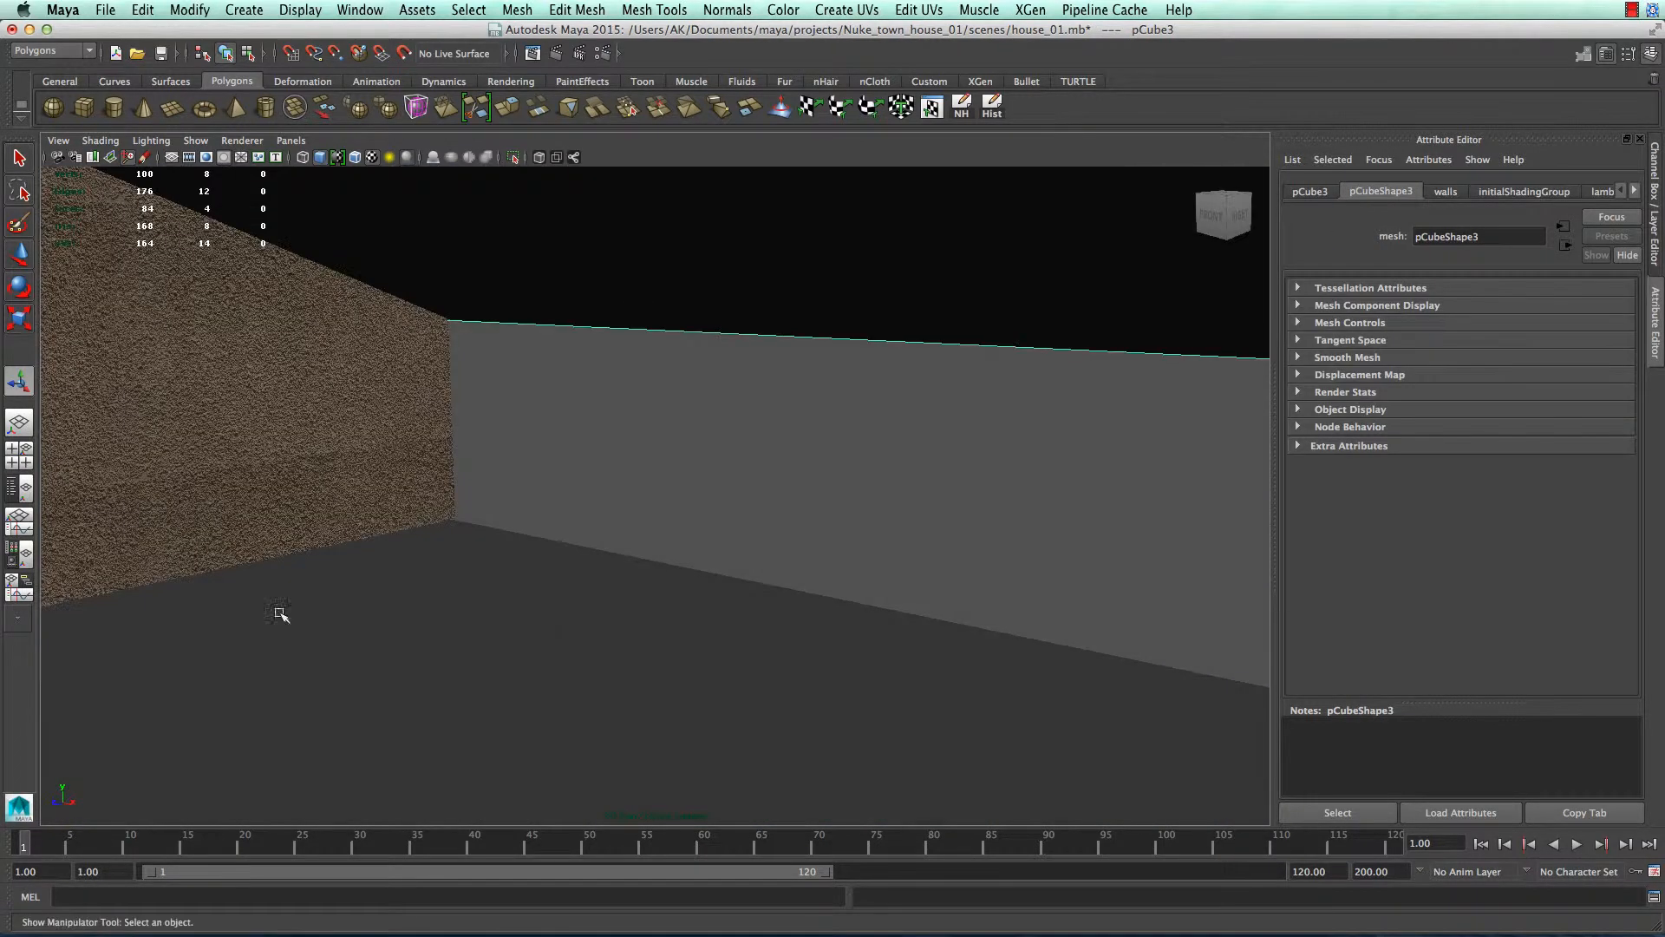
pyautogui.keyDown('alt'); pyautogui.moveTo(558, 612); pyautogui.dragTo(544, 544); pyautogui.keyUp('alt')
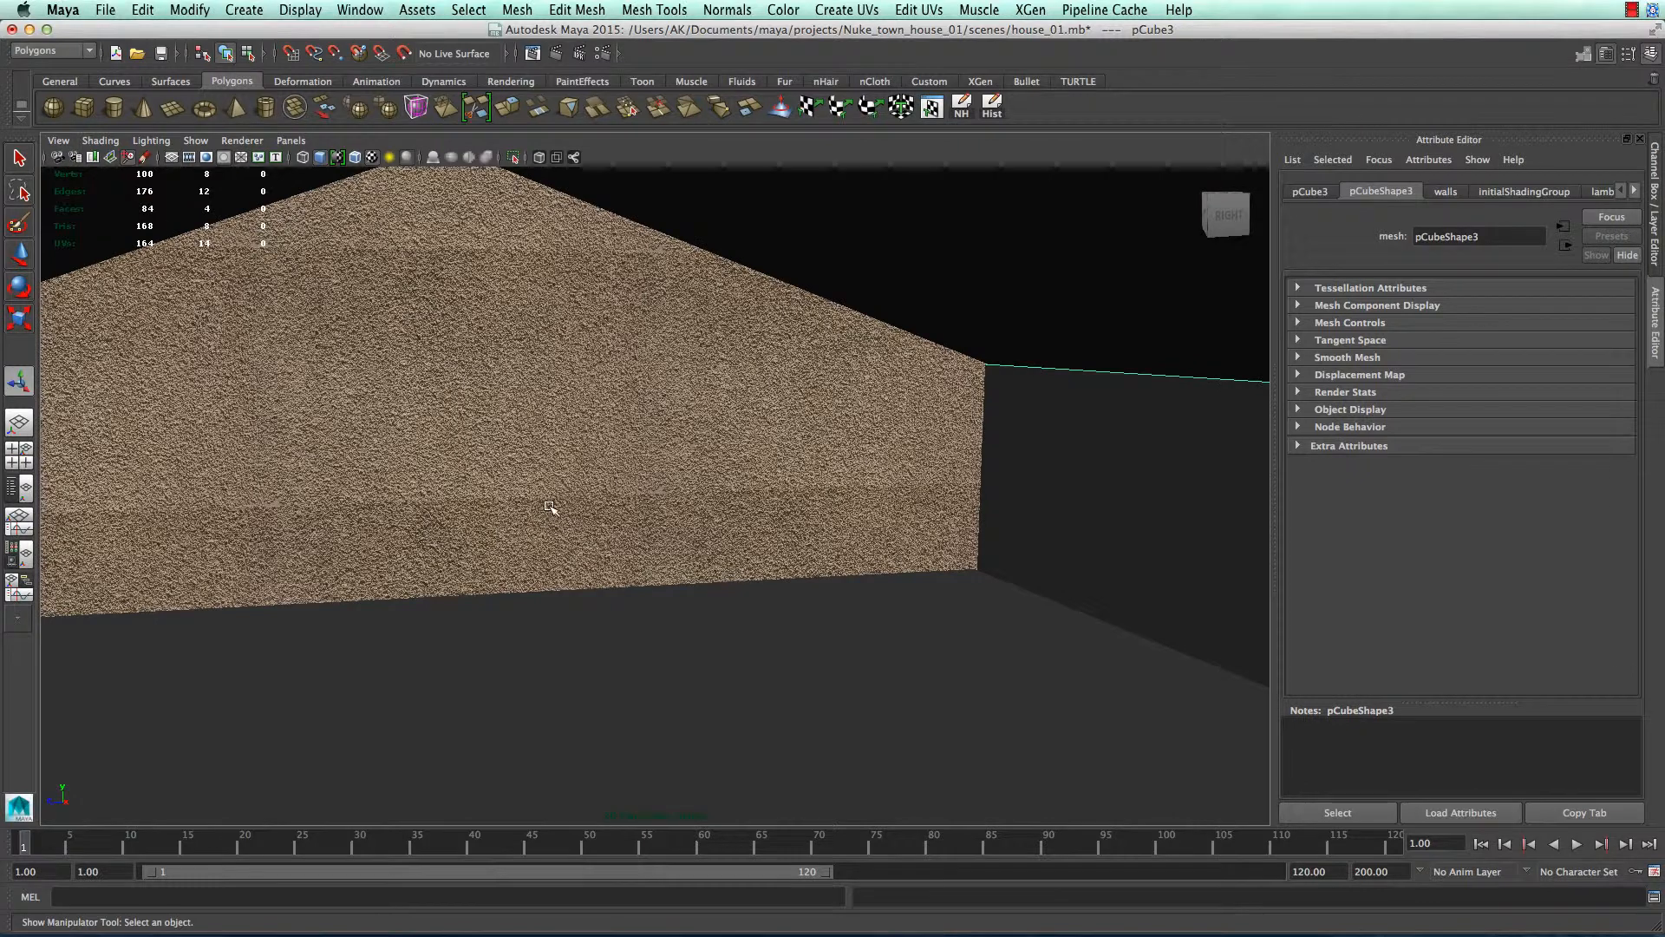
pyautogui.moveTo(531, 446); pyautogui.dragTo(533, 458, button='right')
pyautogui.click(533, 458)
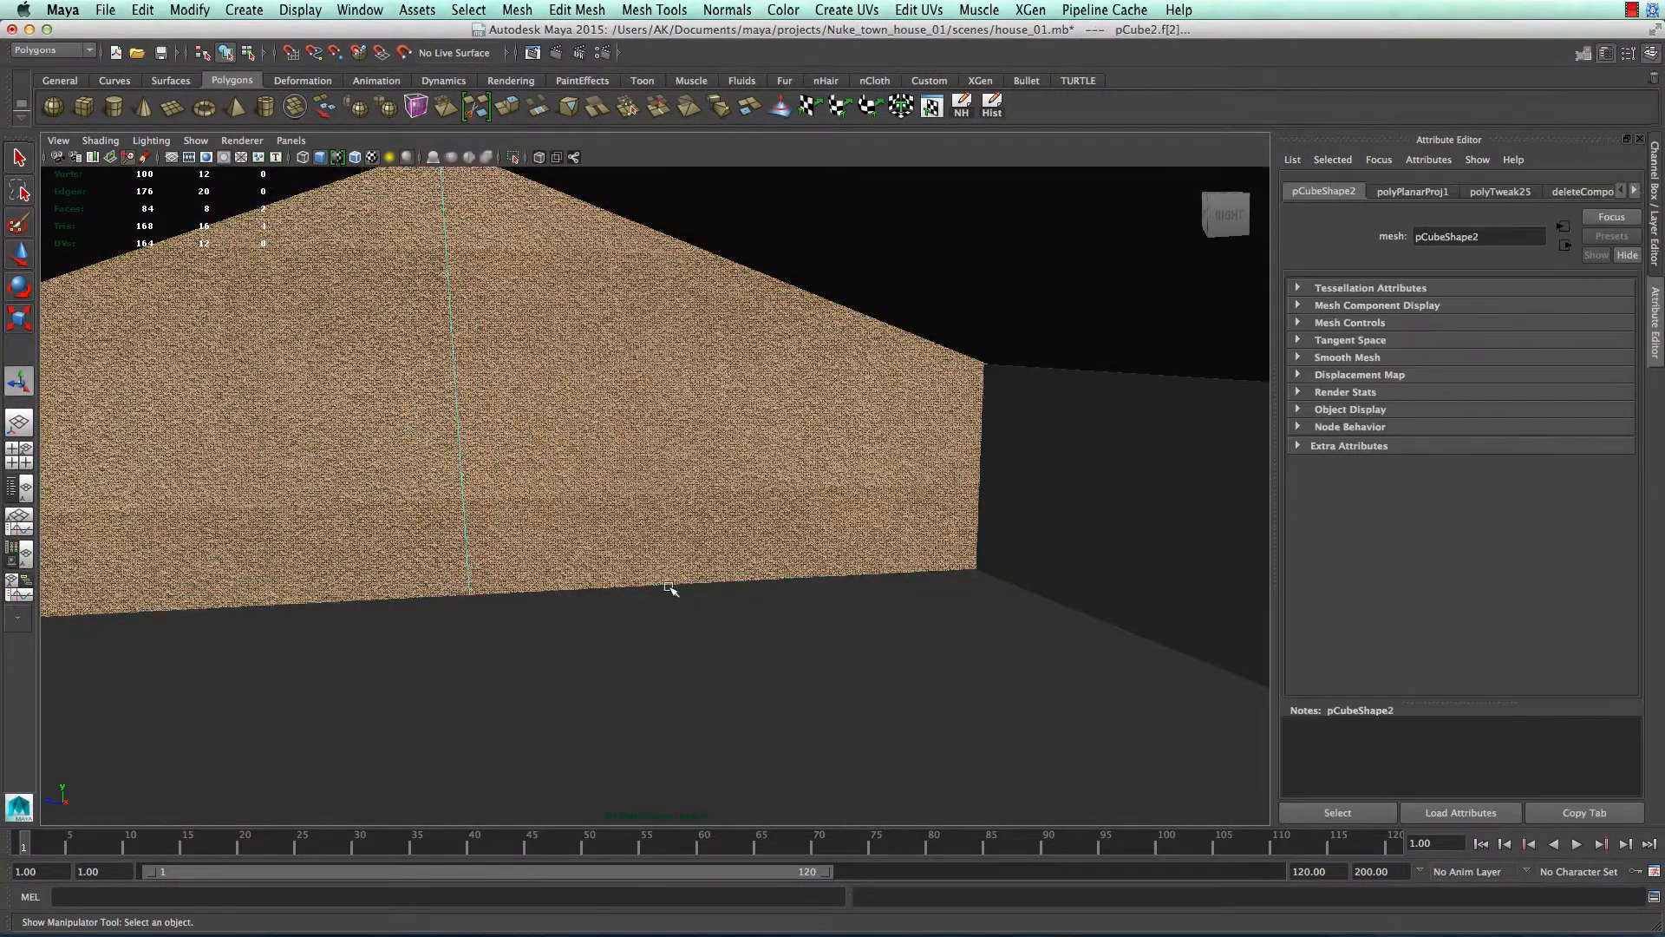
pyautogui.keyDown('alt'); pyautogui.moveTo(421, 544); pyautogui.dragTo(521, 525); pyautogui.keyUp('alt')
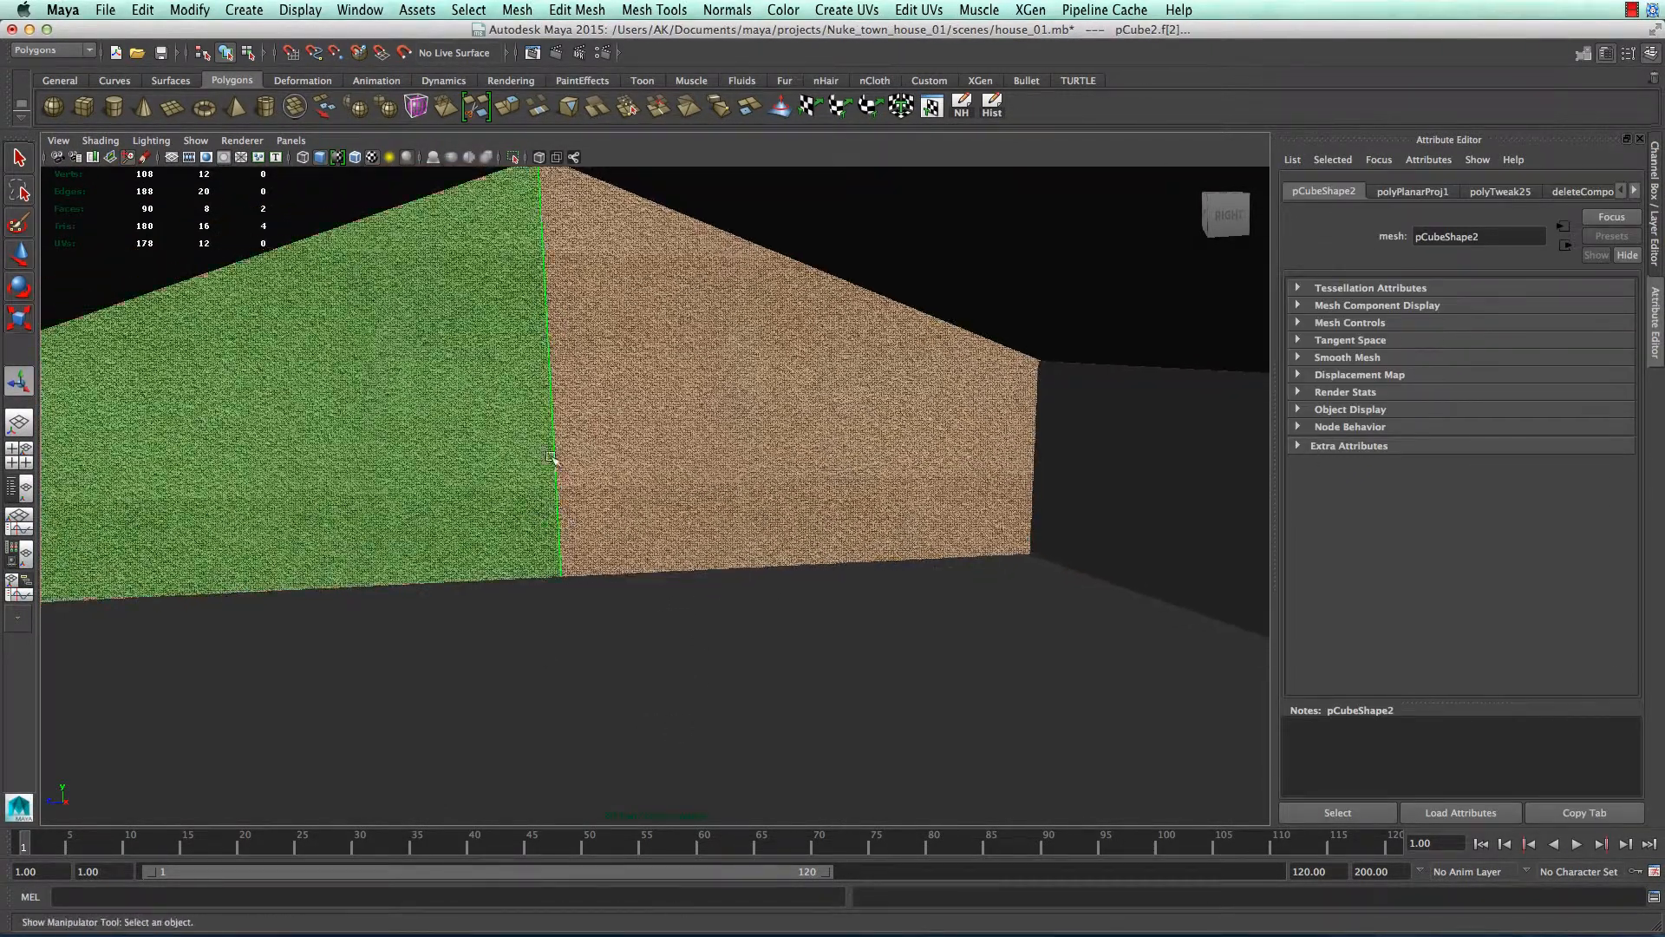
# - Assign a new Lambert material to the selected interior wall faces and name it inside_wall_01
pyautogui.rightClick(597, 375)
pyautogui.click(614, 709)
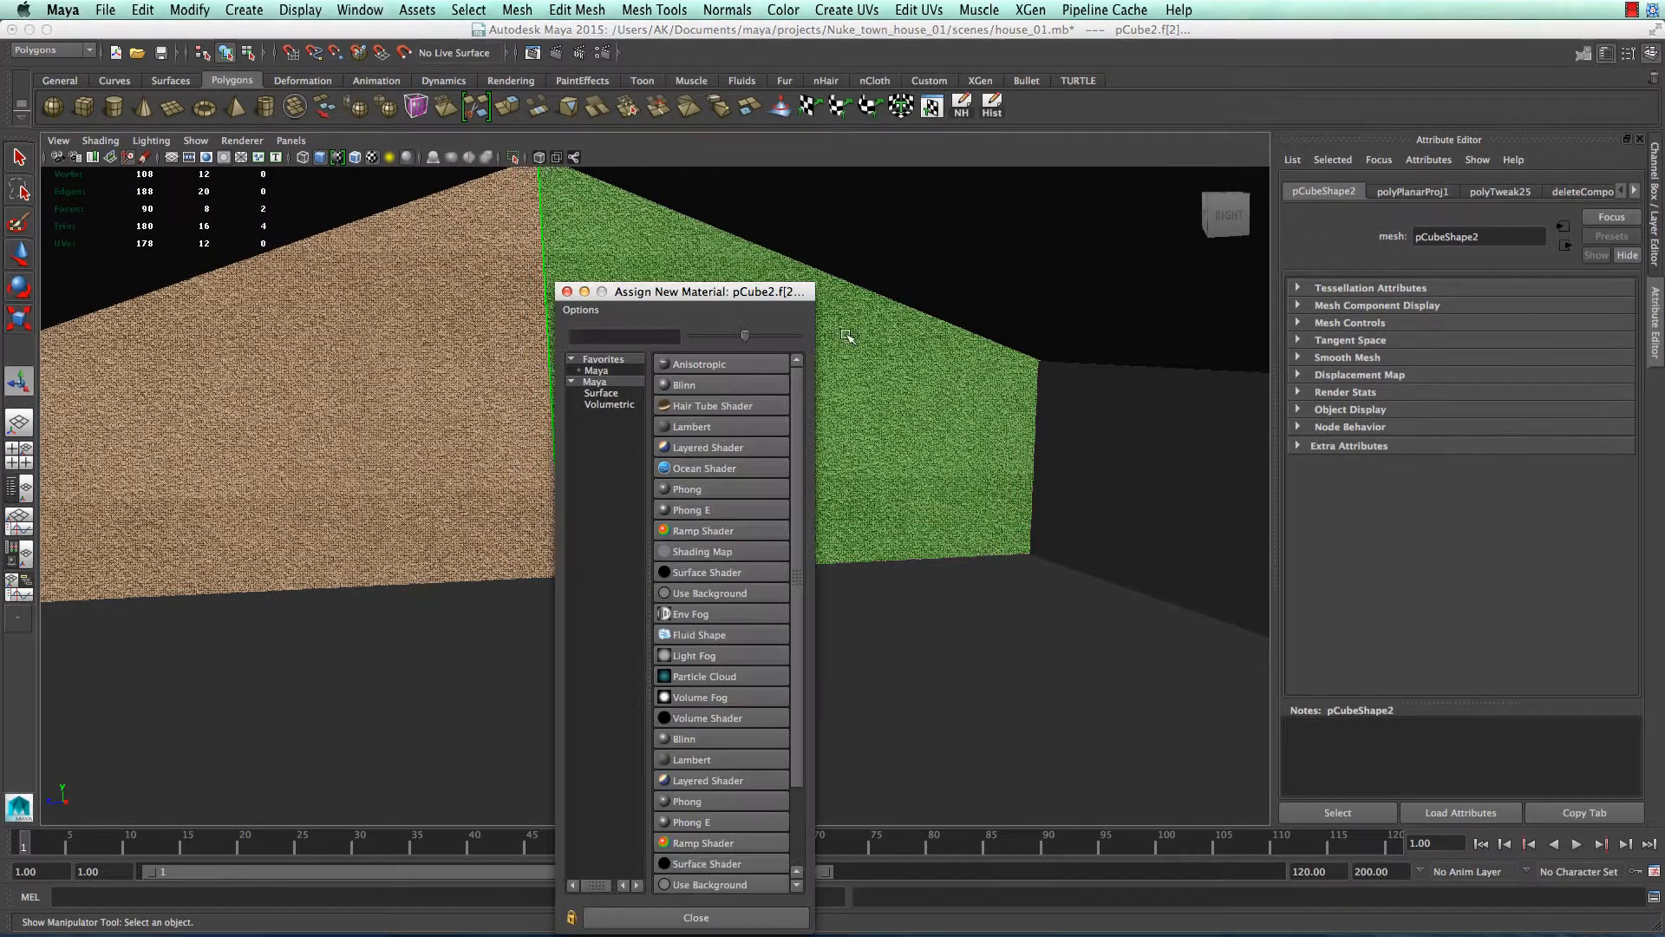
pyautogui.click(709, 426)
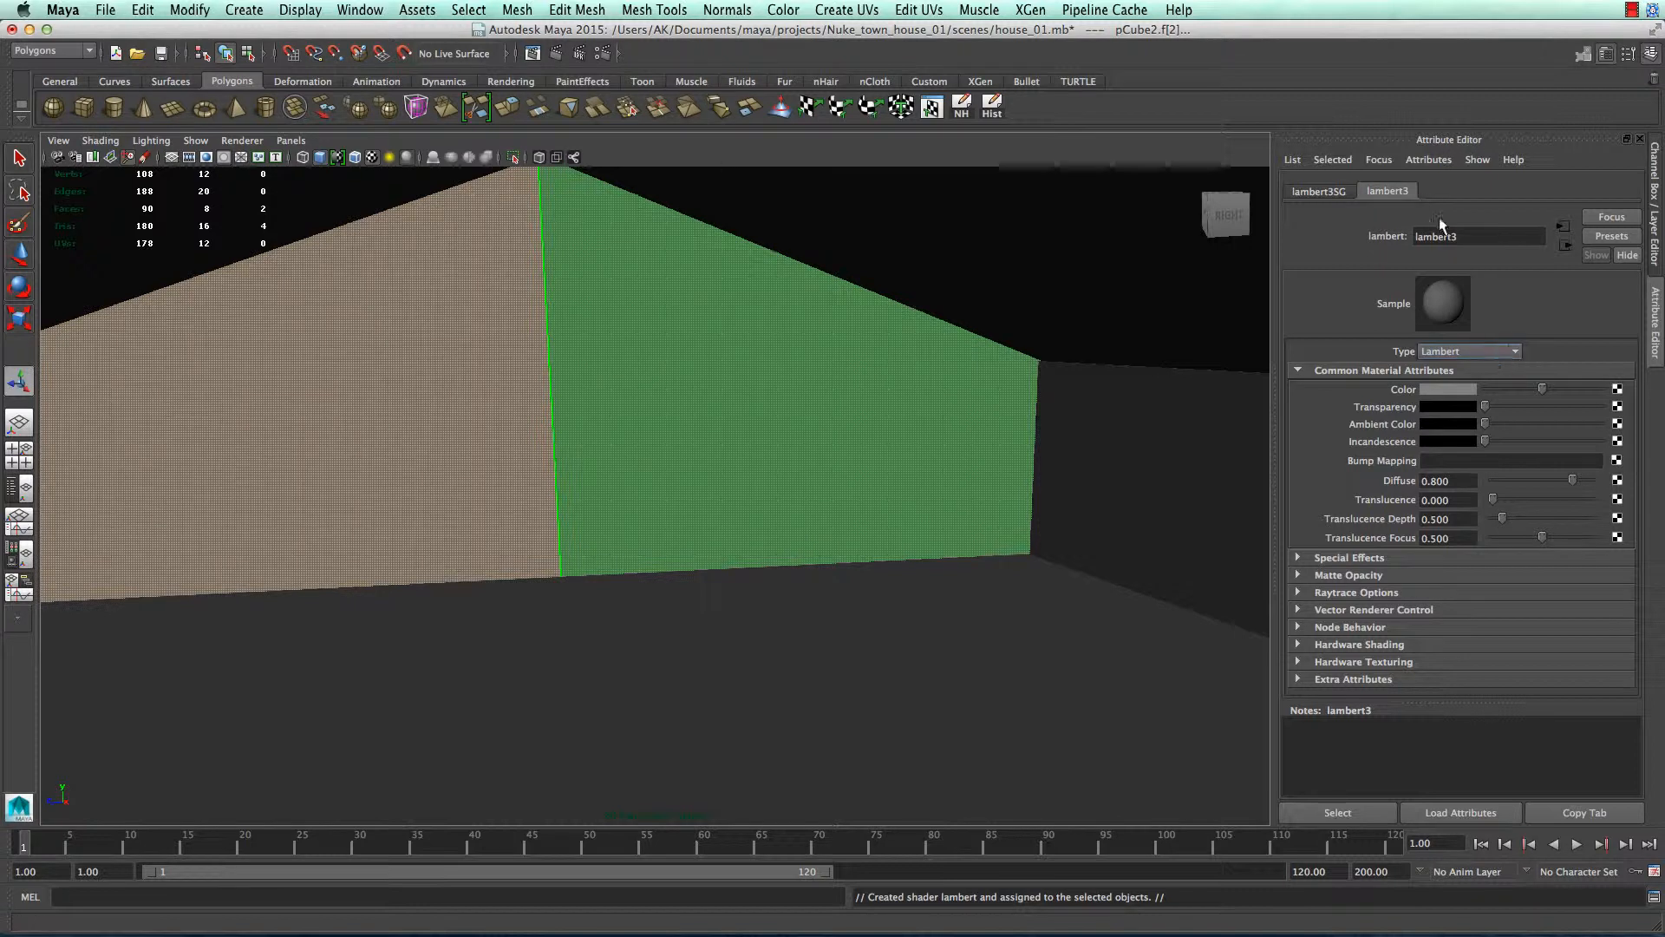
pyautogui.doubleClick(1439, 235)
pyautogui.write('in')
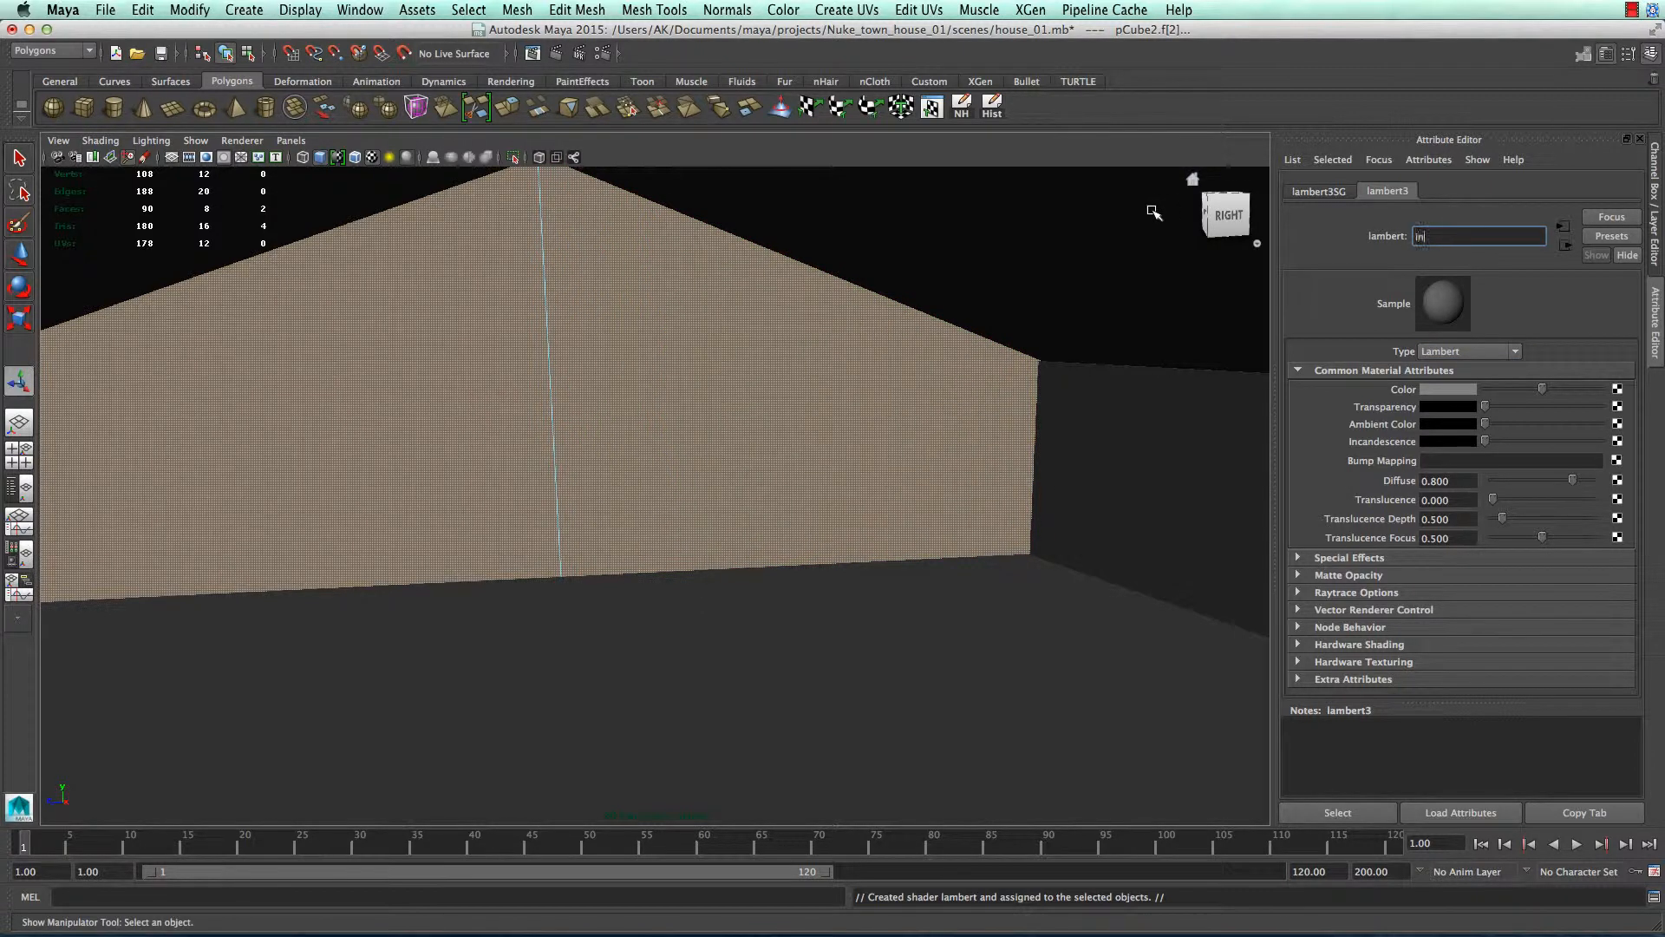
pyautogui.write('side_wall_01')
pyautogui.press('Return')
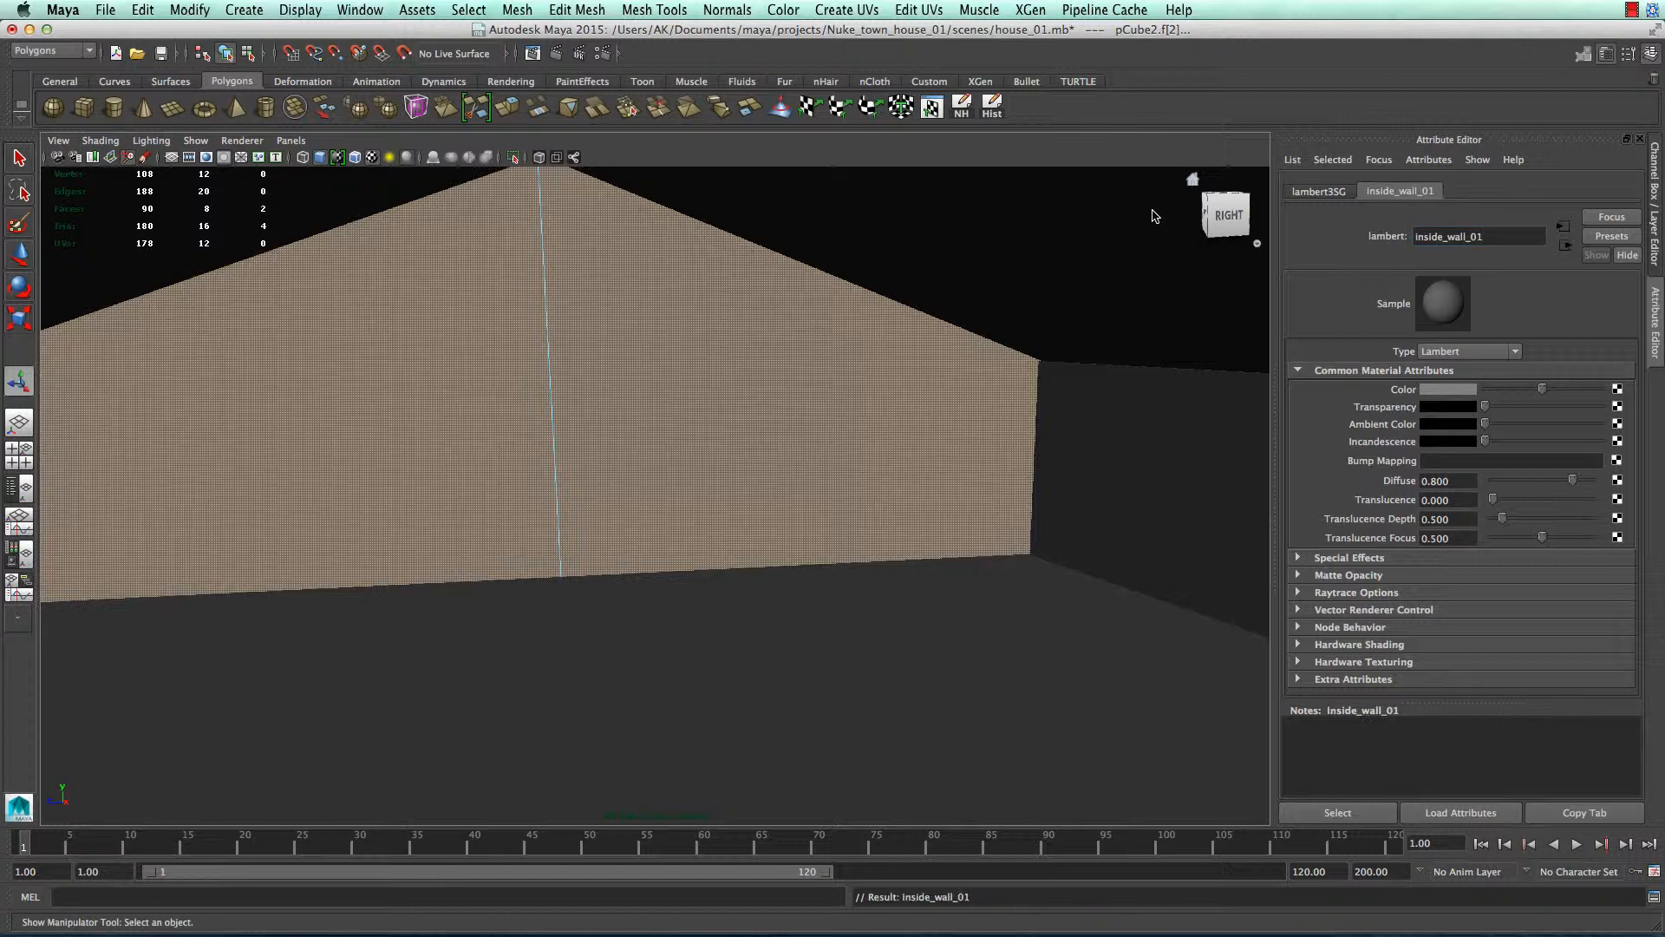
# - Connect a File texture to the inside_wall_01 color and load the wallpaper image 028200full.jpg from sourceimages
pyautogui.click(1616, 388)
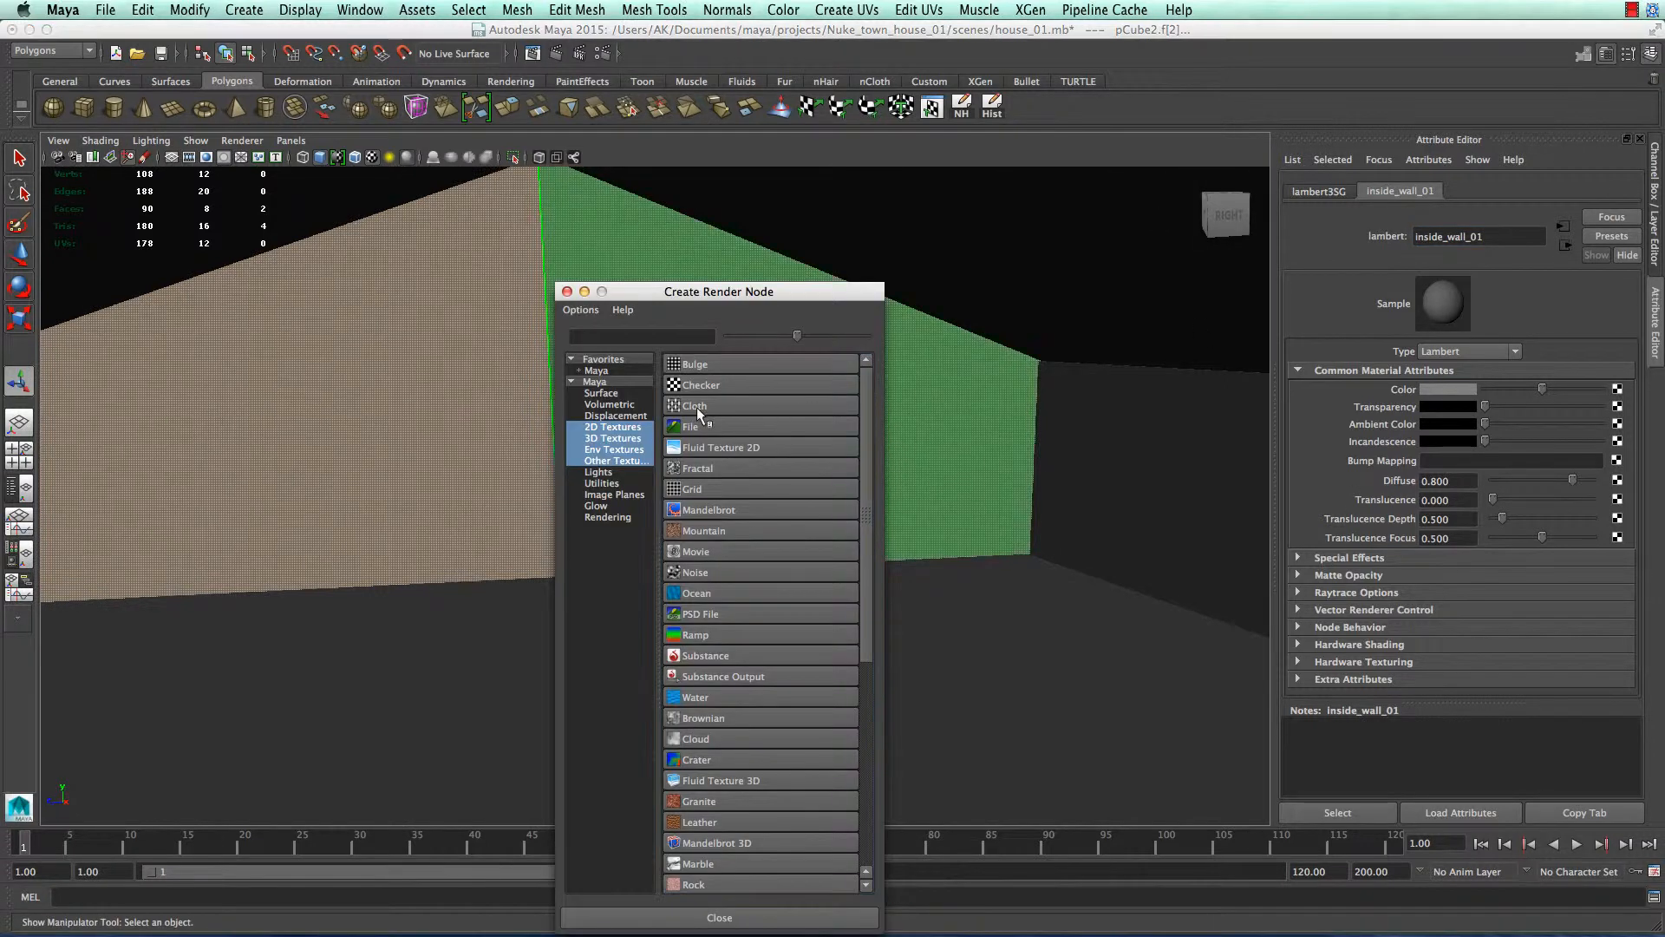
pyautogui.click(698, 425)
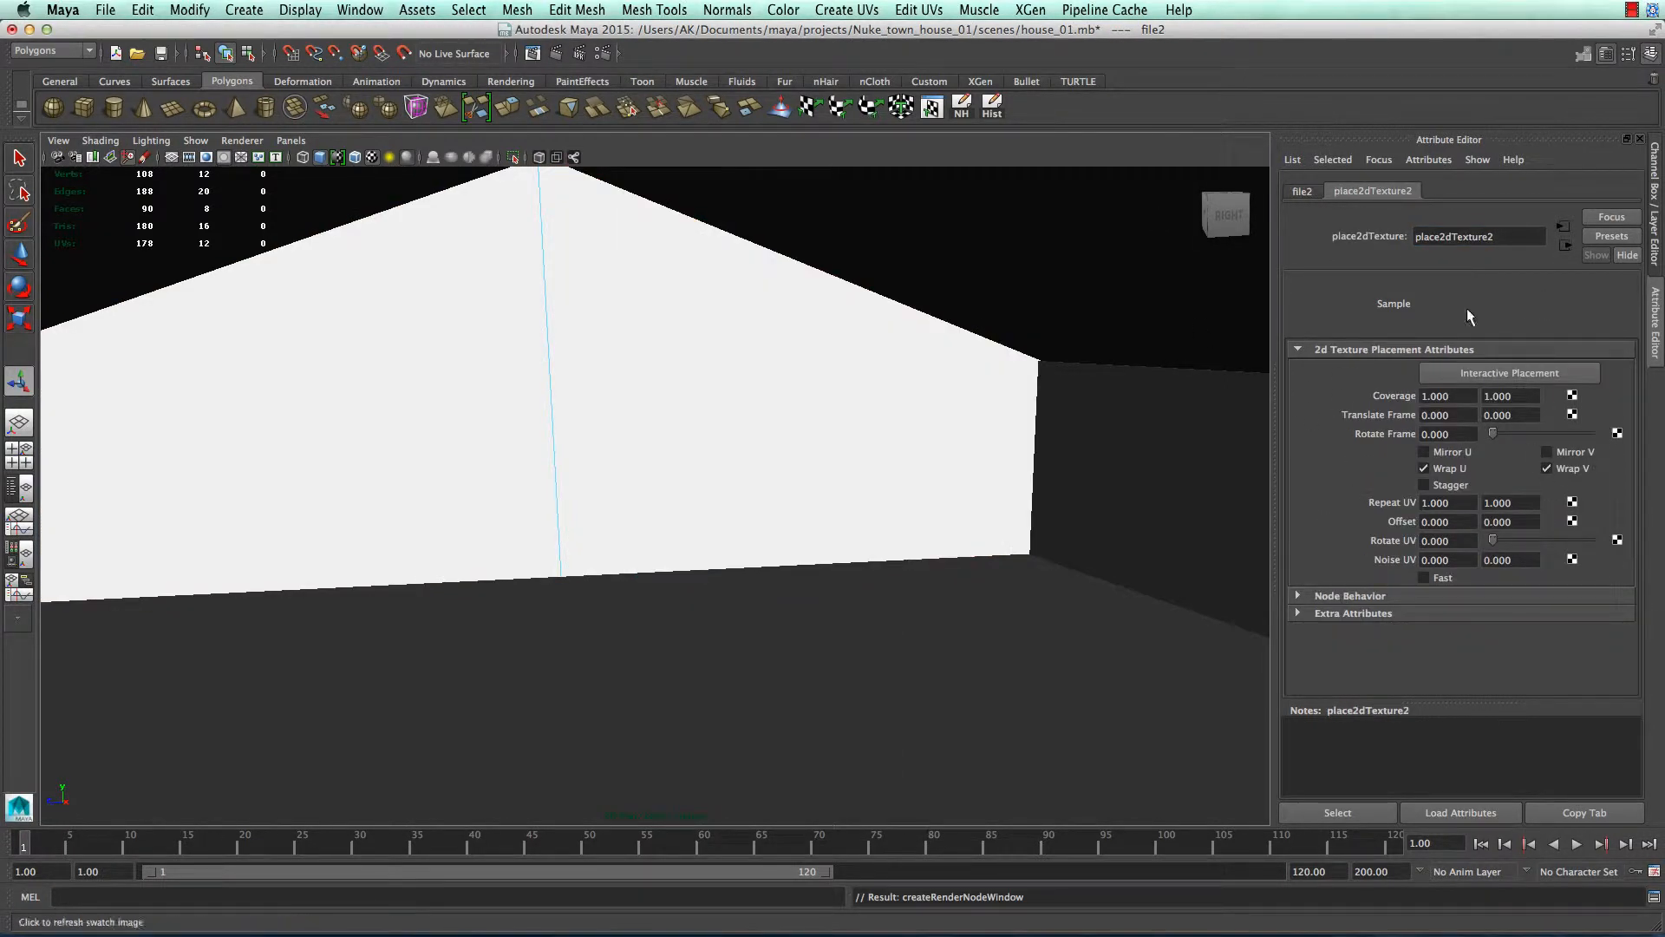
pyautogui.click(1304, 193)
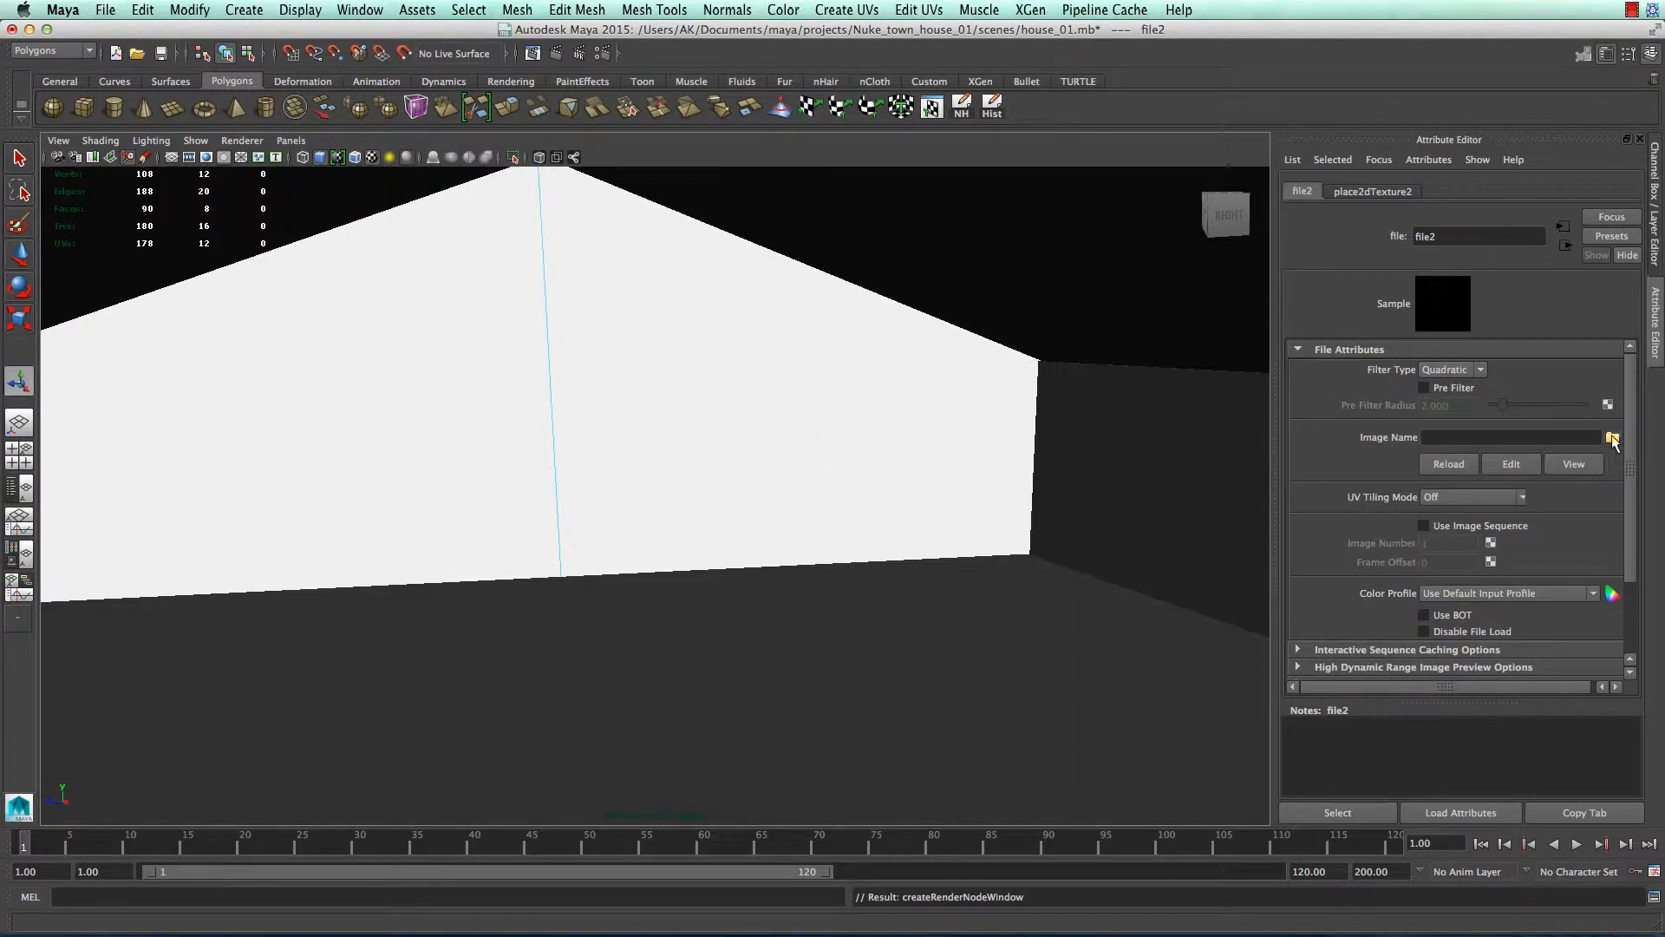
pyautogui.click(1611, 438)
pyautogui.click(353, 252)
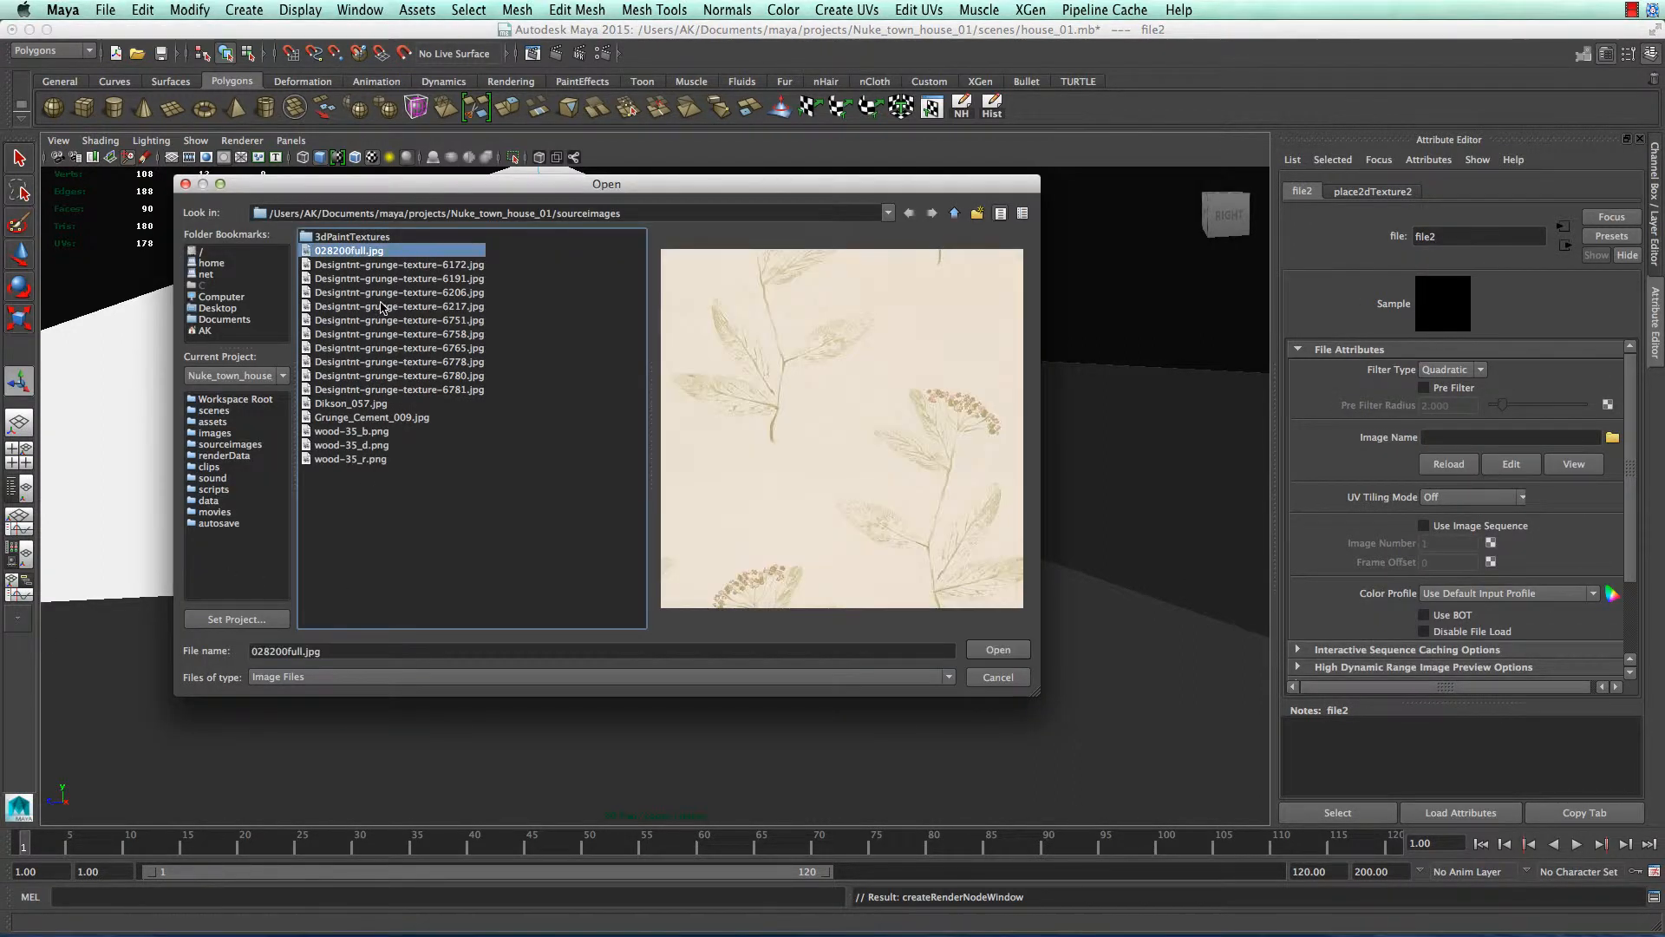
pyautogui.click(997, 650)
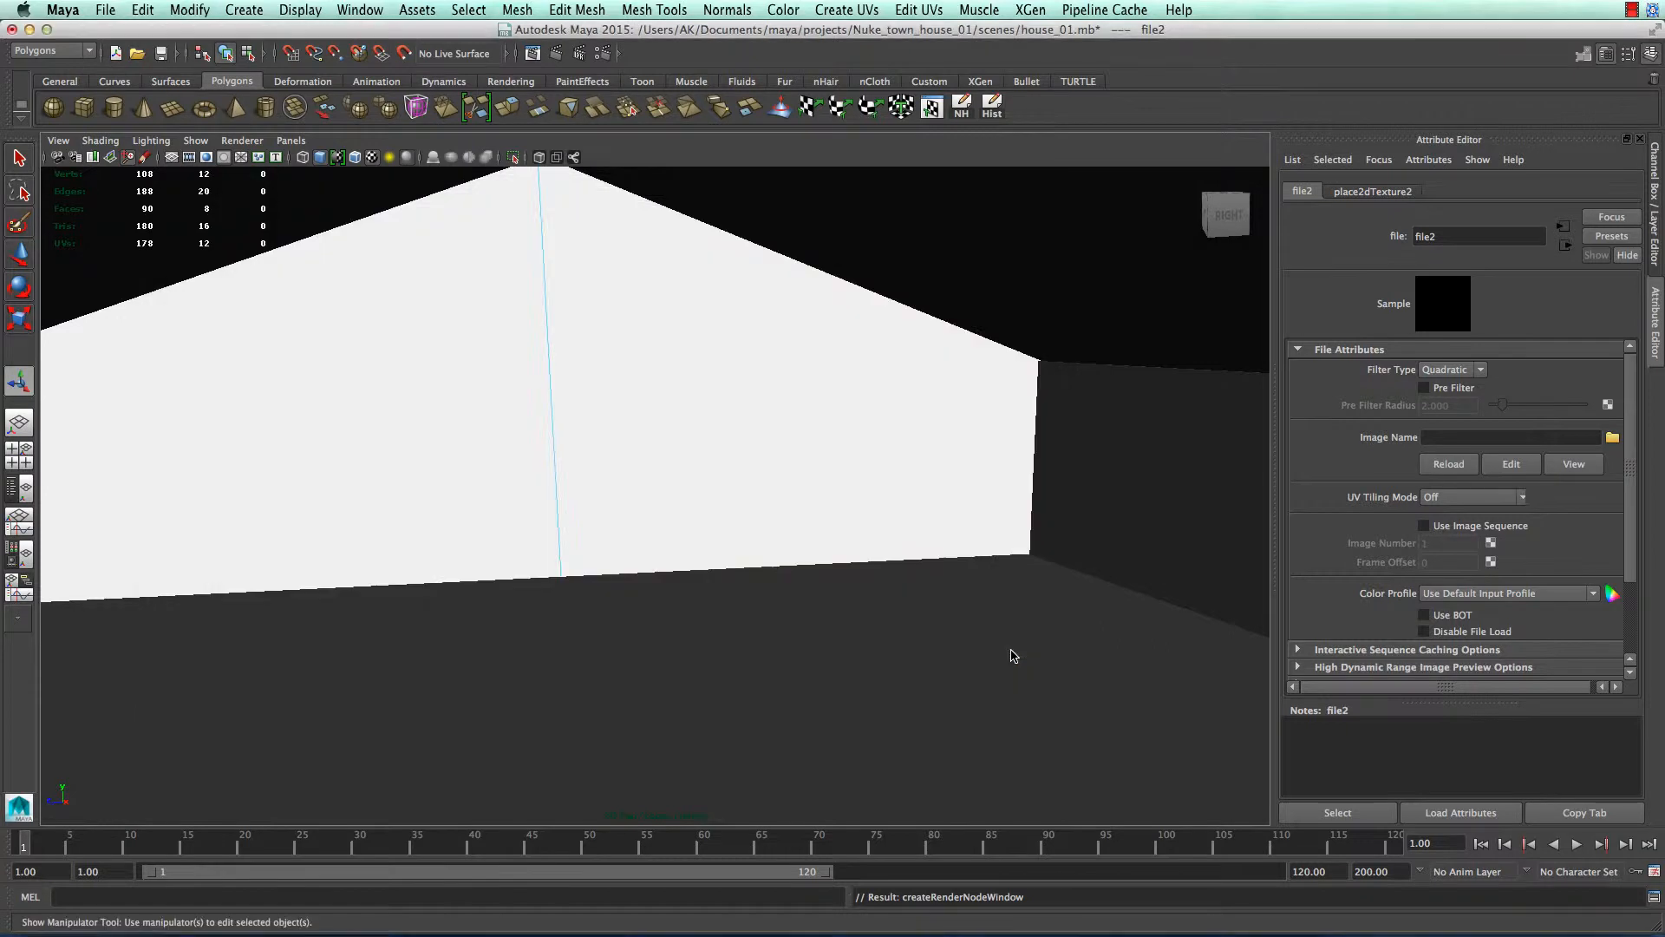
# - Set the wallpaper's Repeat UV to 10 and 20 in place2dTexture2 and inspect the pattern on the wall
pyautogui.click(1373, 191)
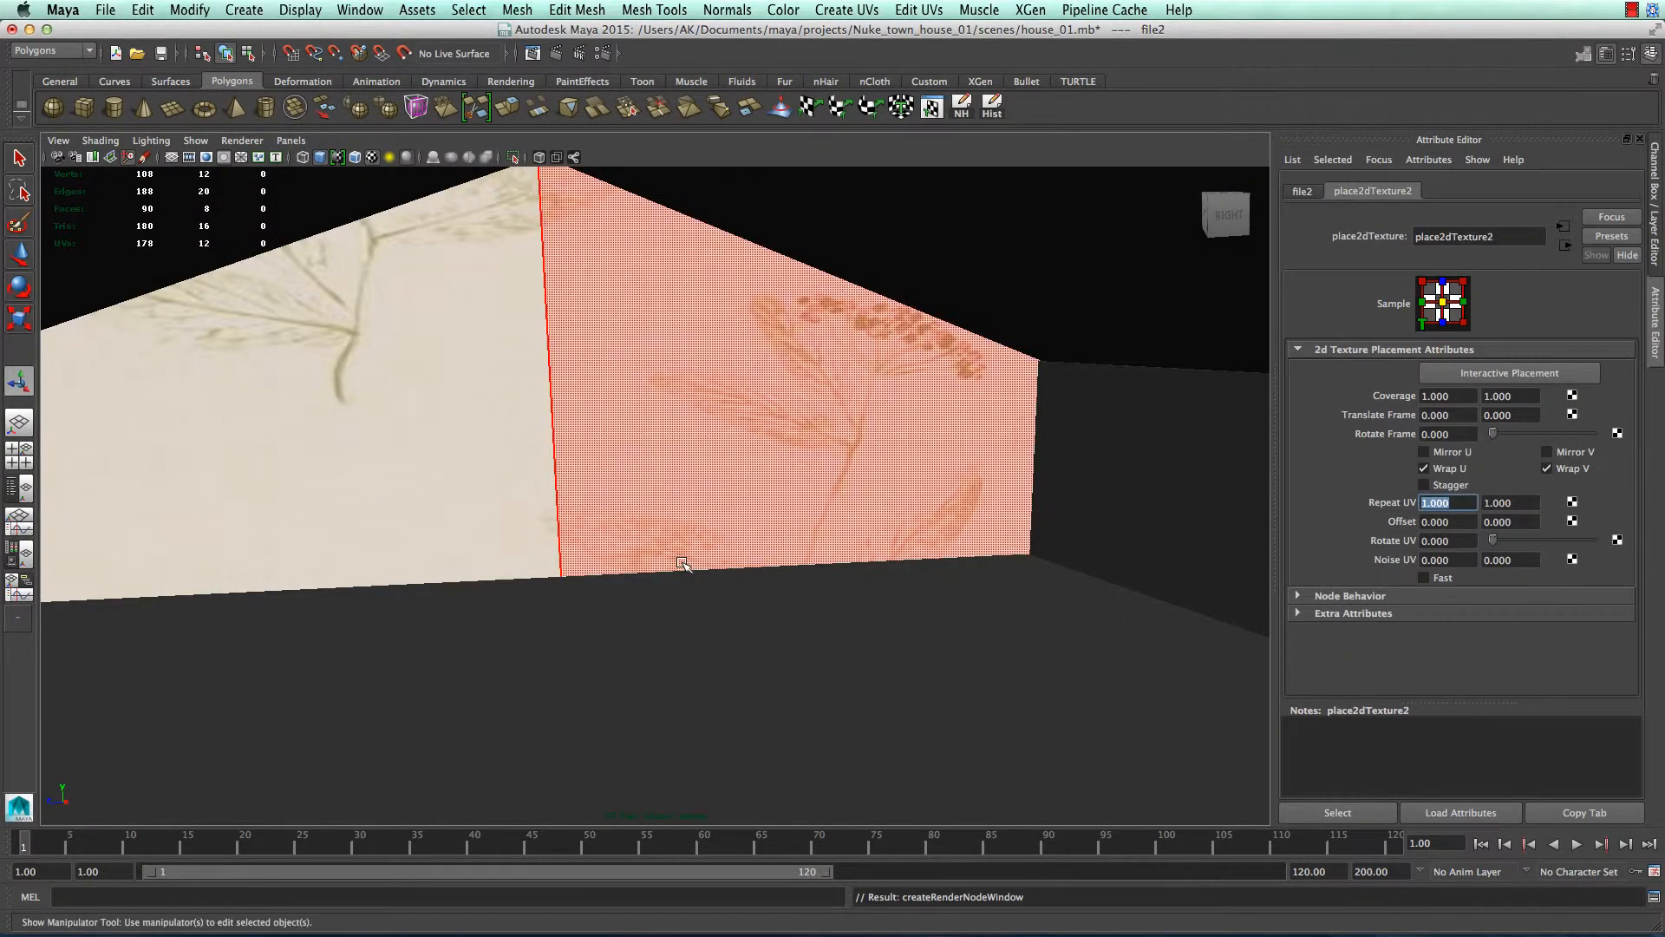
pyautogui.keyDown('alt'); pyautogui.moveTo(682, 564); pyautogui.dragTo(850, 546, button='middle'); pyautogui.keyUp('alt')
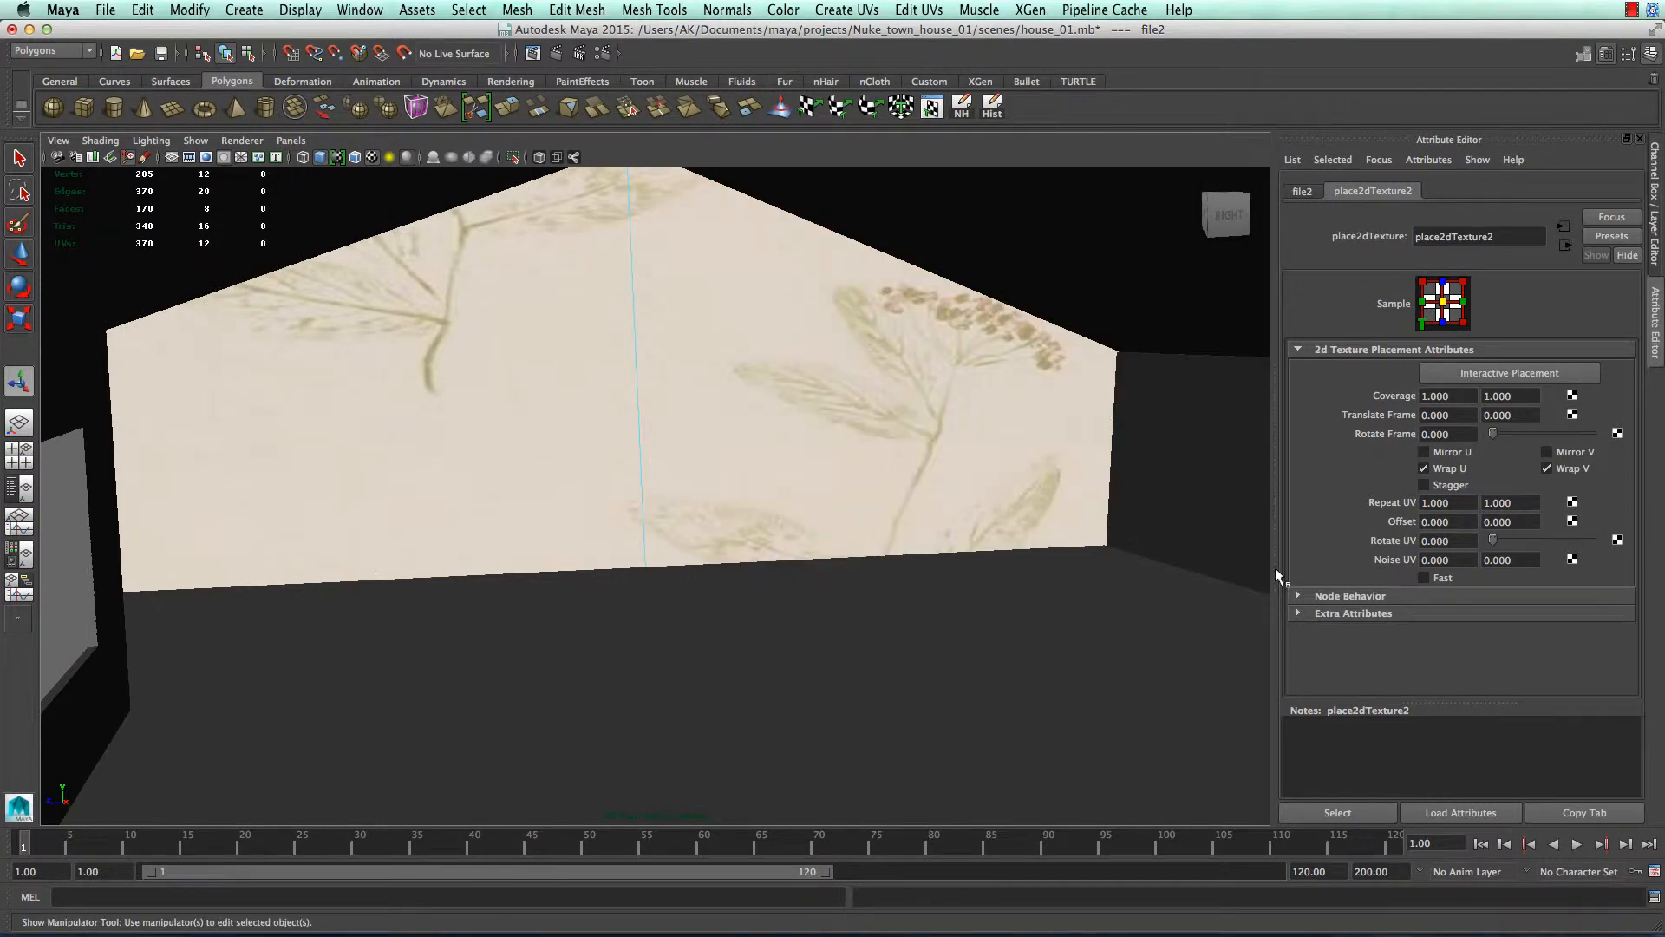
pyautogui.doubleClick(1472, 502)
pyautogui.write('10')
pyautogui.press('Tab')
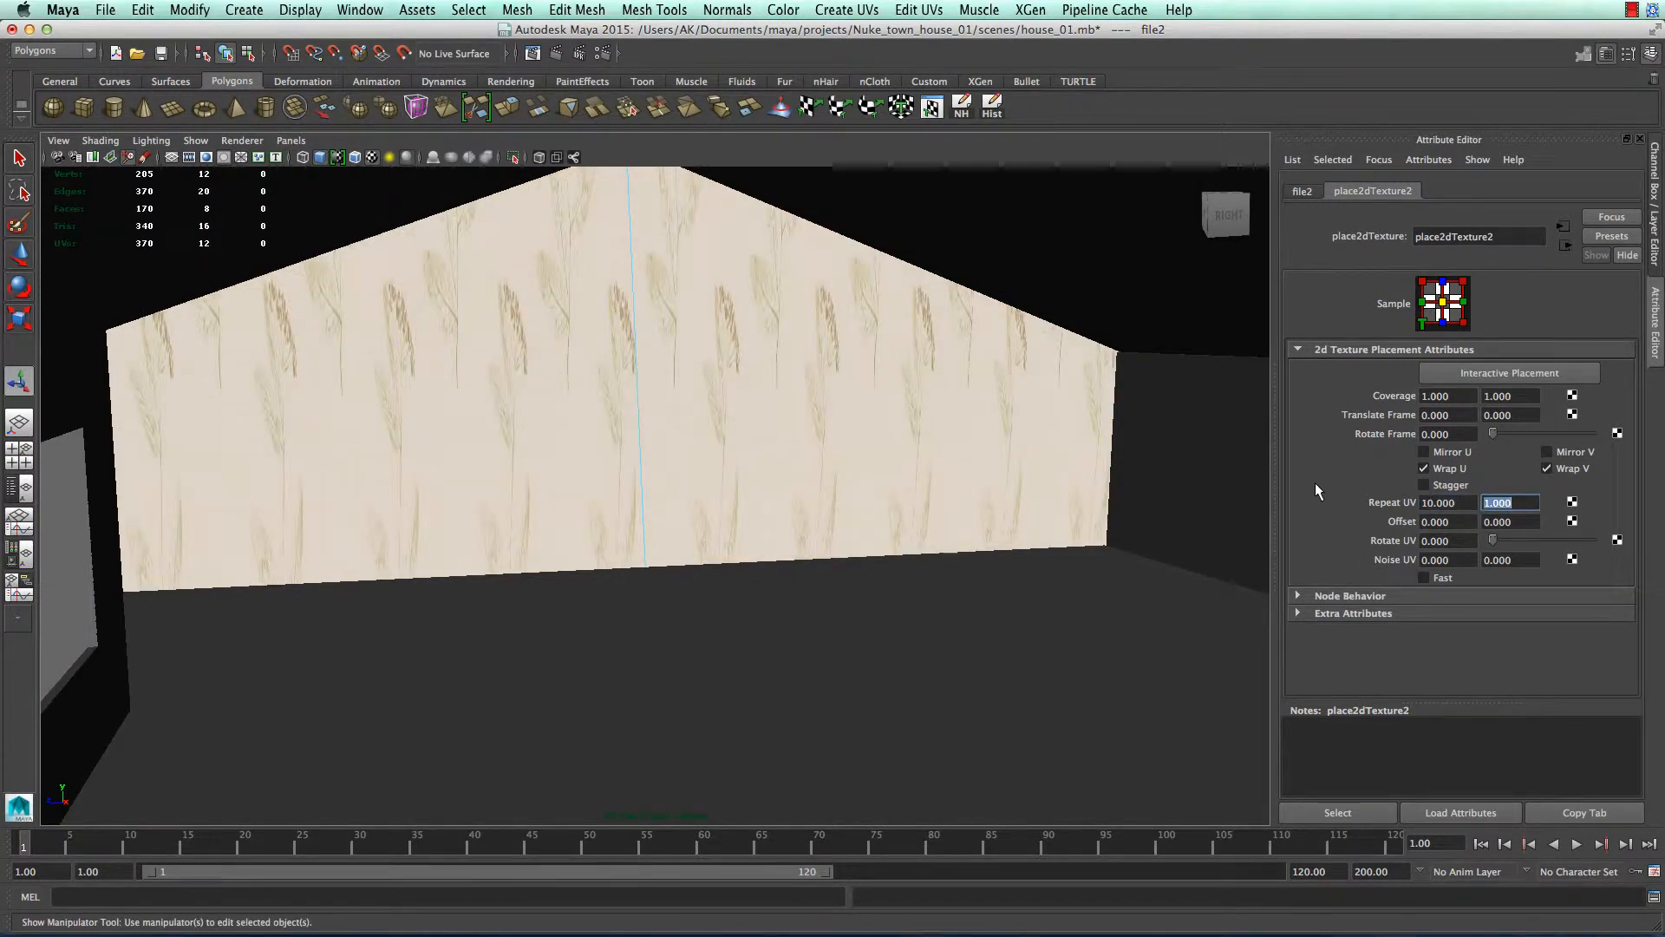
pyautogui.write('20')
pyautogui.press('Tab')
pyautogui.scroll(6, 825, 434)
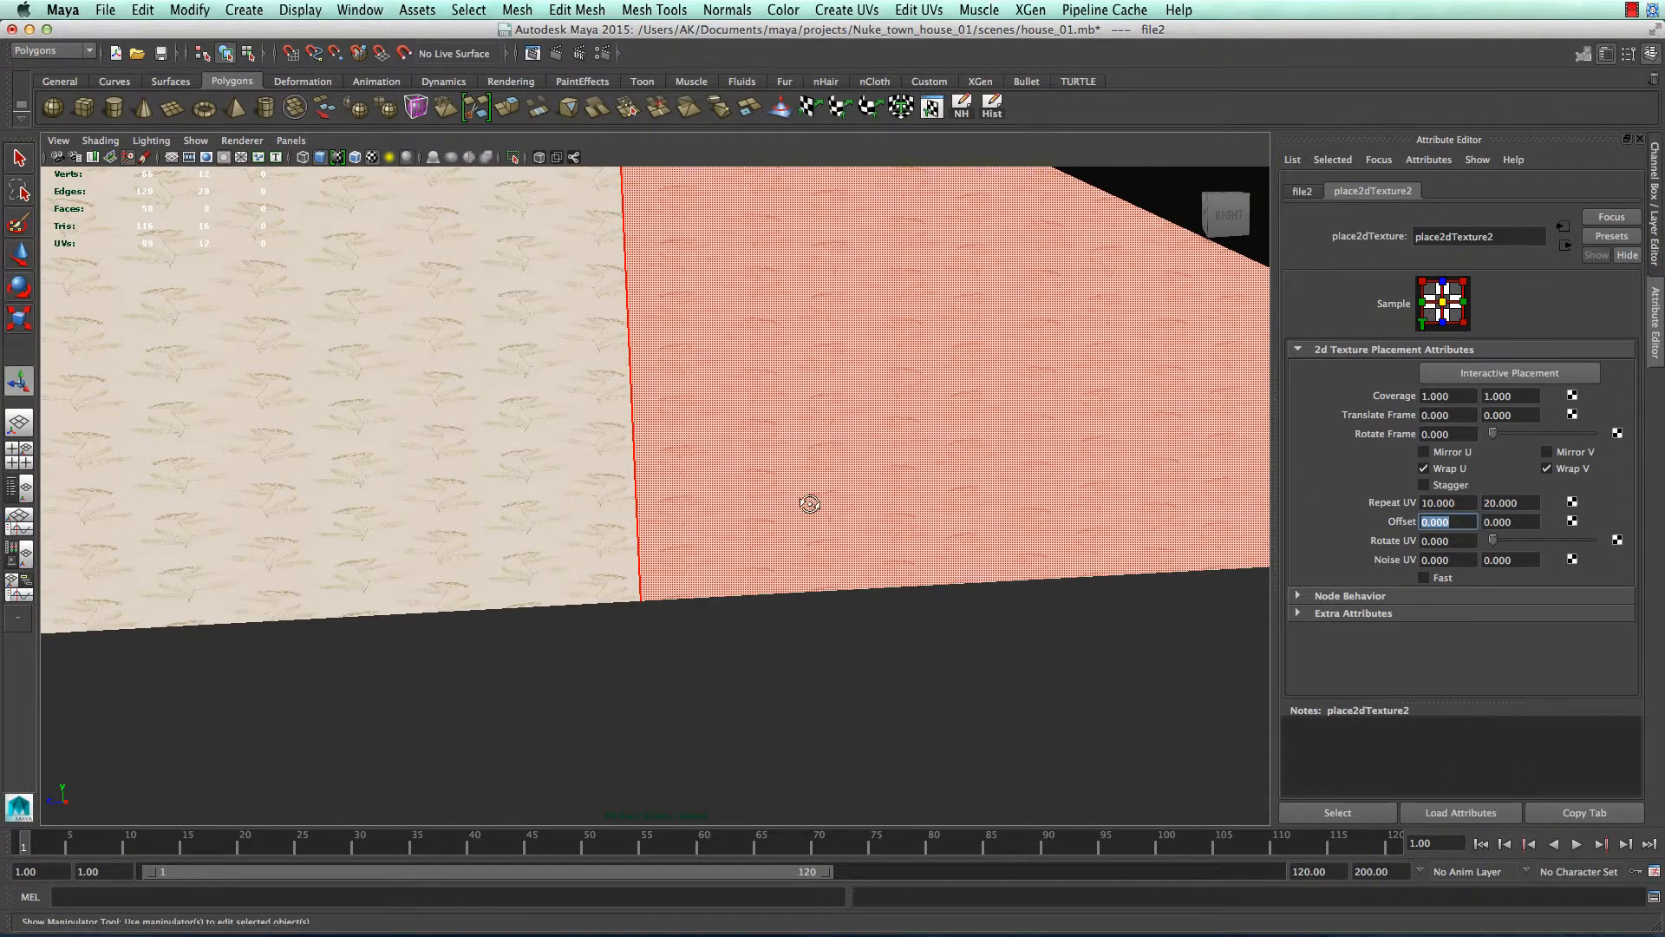
pyautogui.keyDown('alt'); pyautogui.moveTo(810, 504); pyautogui.dragTo(777, 483); pyautogui.keyUp('alt')
pyautogui.scroll(3, 810, 529)
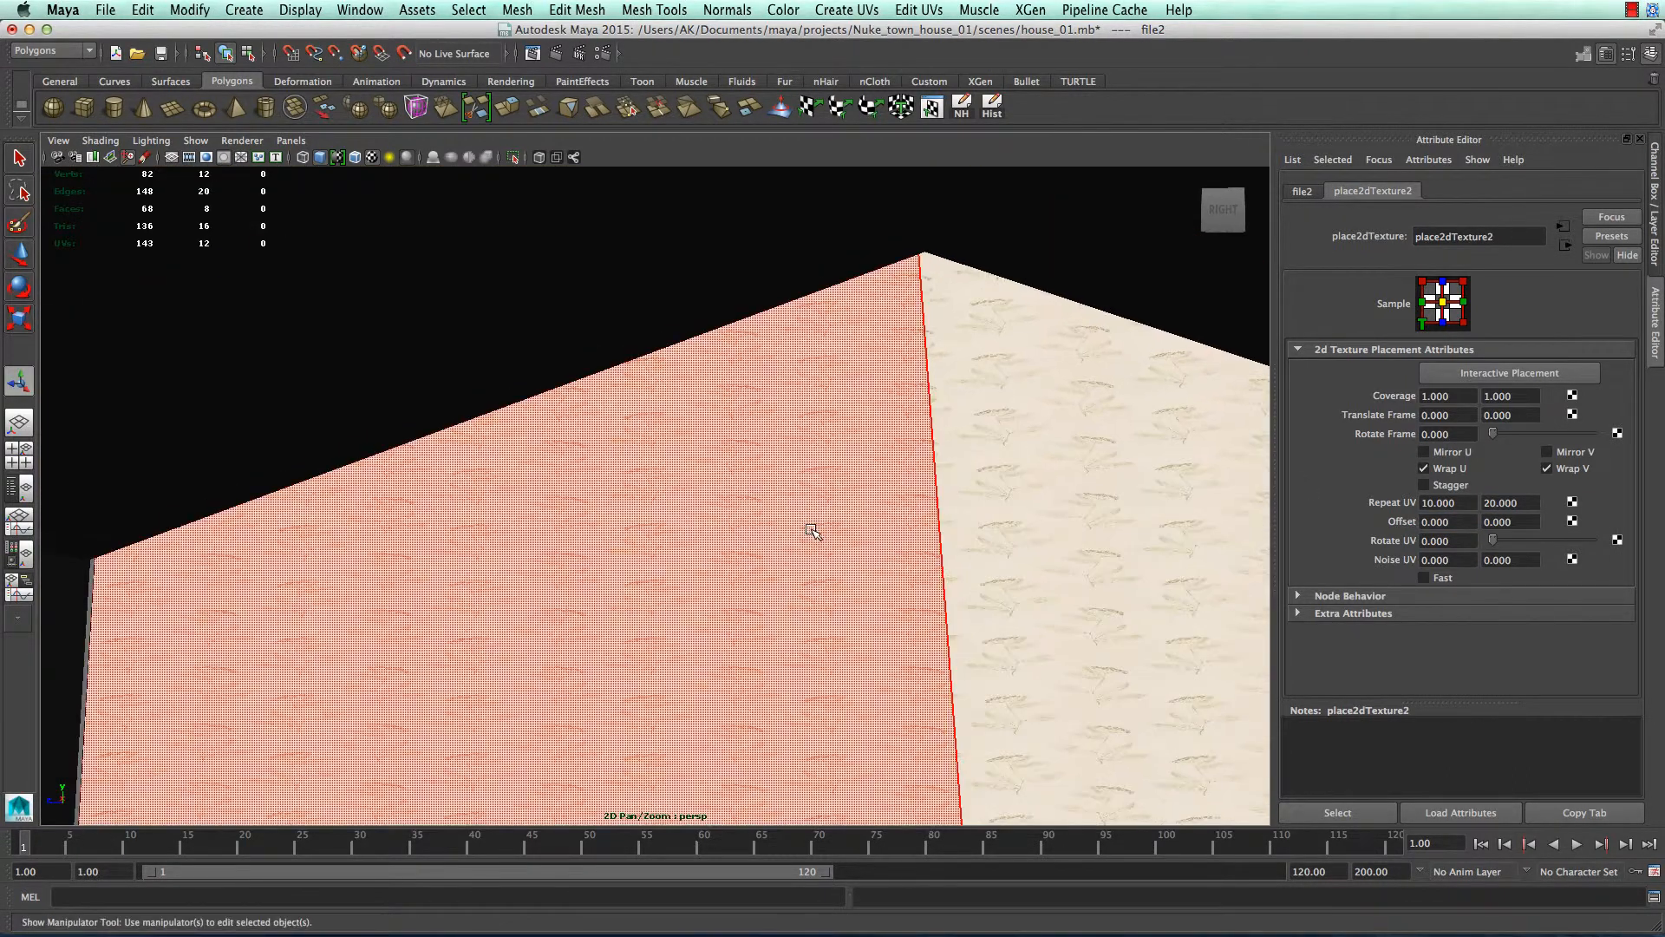
pyautogui.keyDown('alt'); pyautogui.moveTo(832, 635); pyautogui.dragTo(818, 192, button='middle'); pyautogui.keyUp('alt')
pyautogui.keyDown('alt'); pyautogui.moveTo(814, 603); pyautogui.dragTo(822, 630); pyautogui.keyUp('alt')
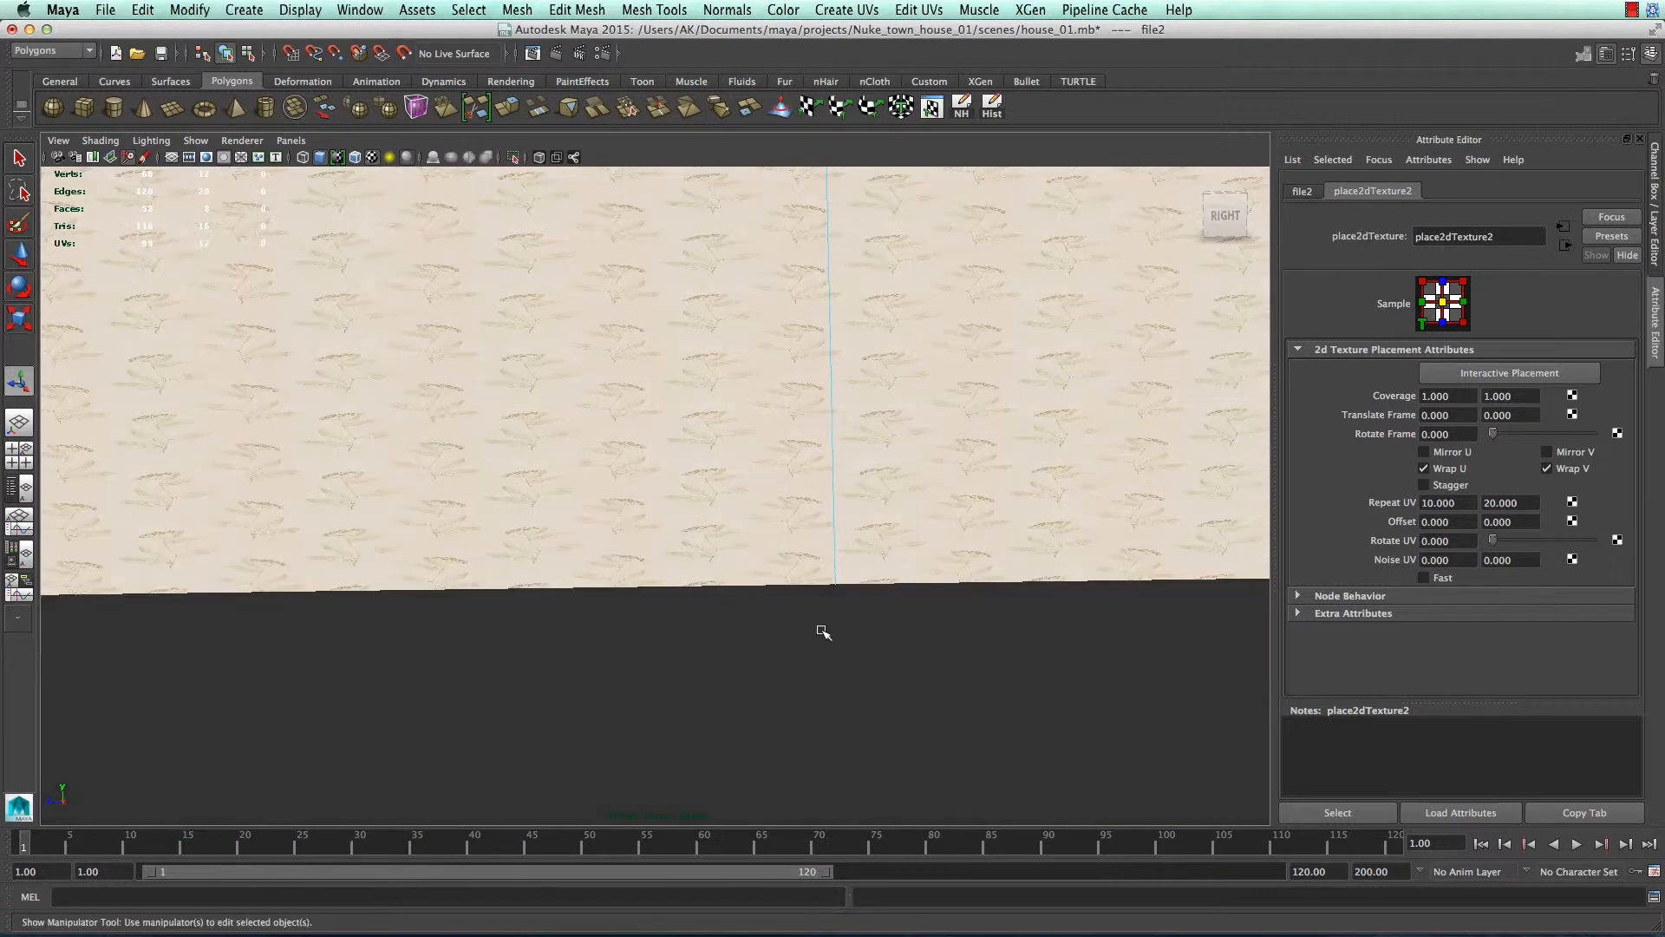
# - Leave face selection, set the wallpaper's U repeat to 20, and clear the selection
pyautogui.moveTo(792, 430); pyautogui.dragTo(871, 407, button='right')
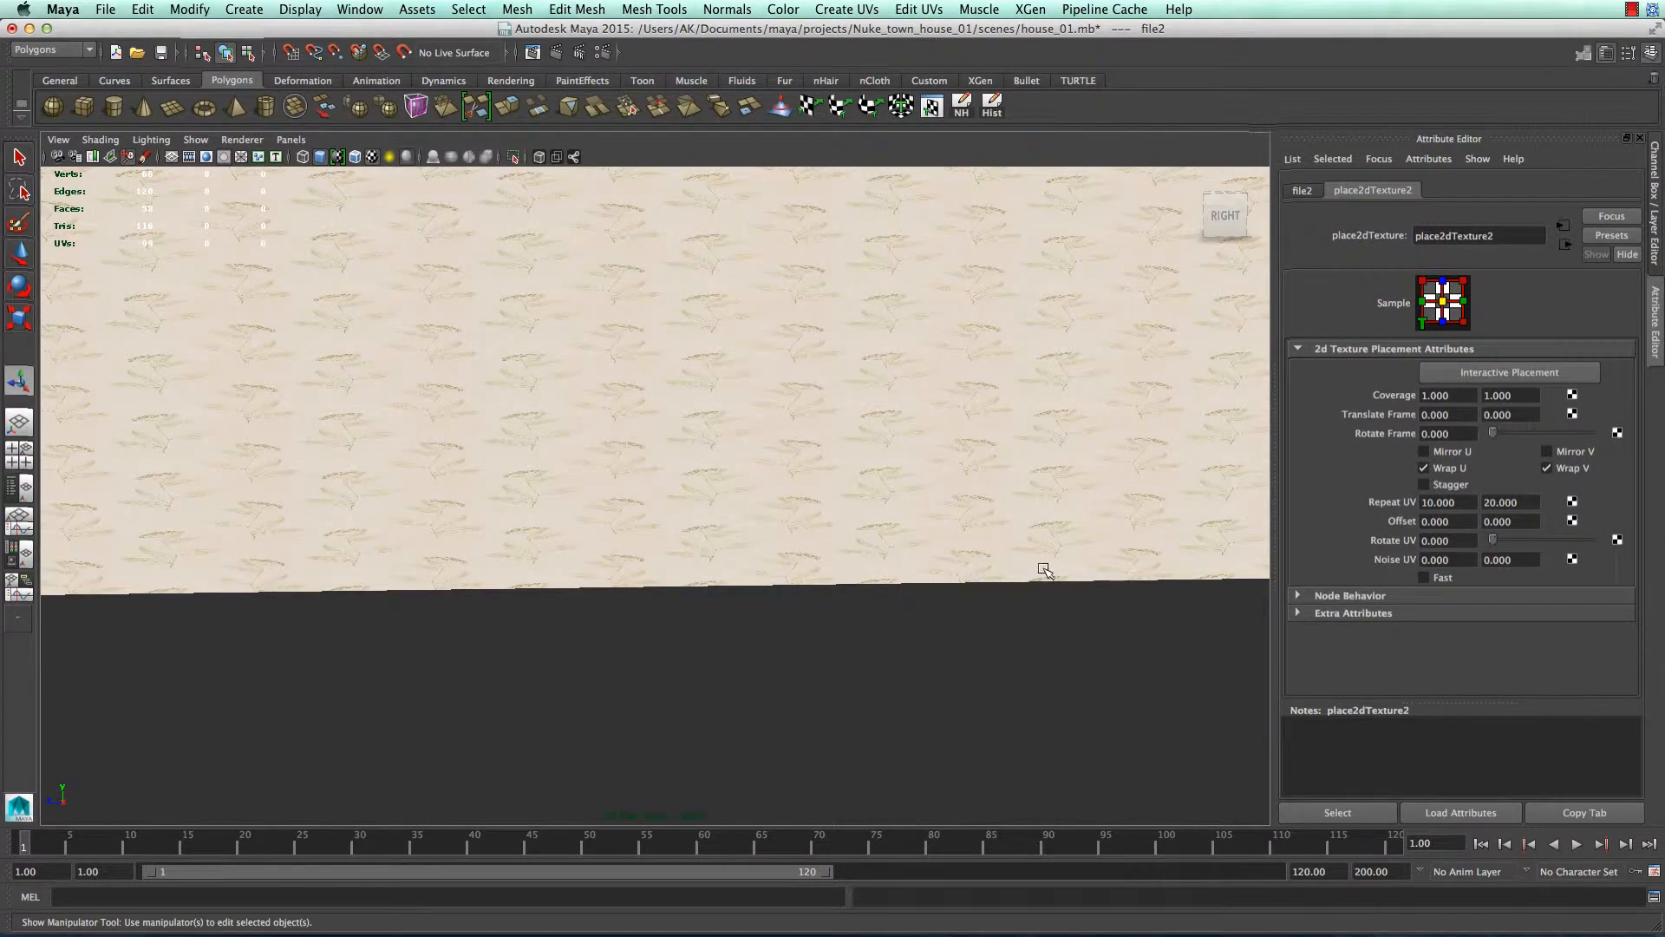
pyautogui.click(1521, 502)
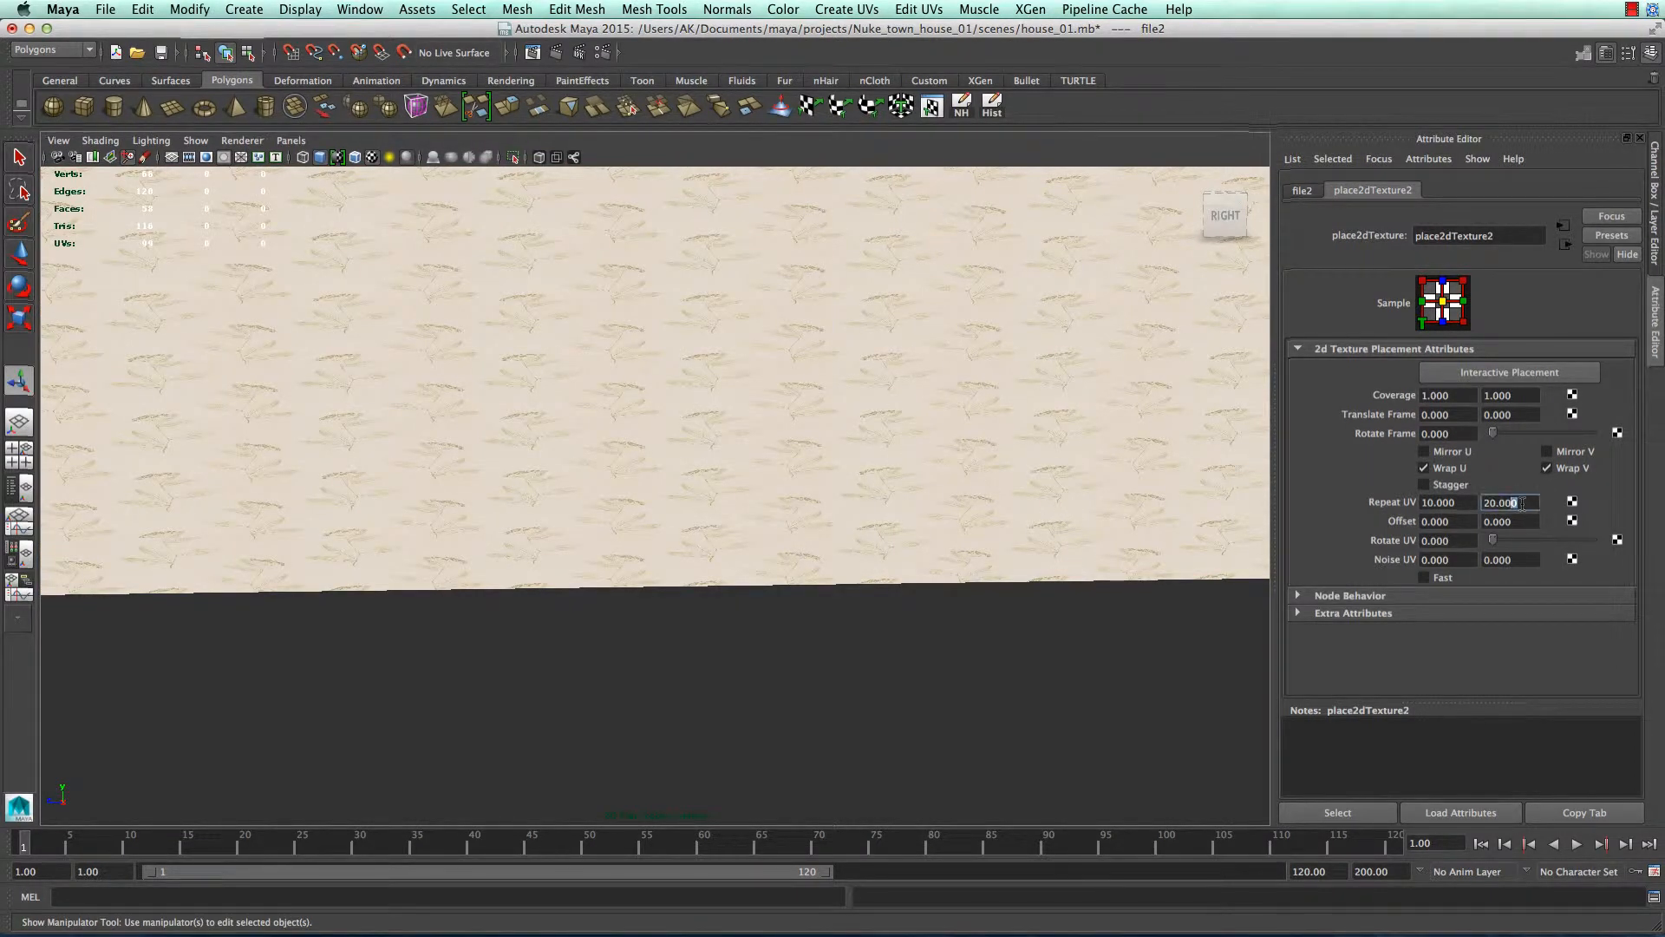
pyautogui.click(1456, 503)
pyautogui.write('20')
pyautogui.press('Tab')
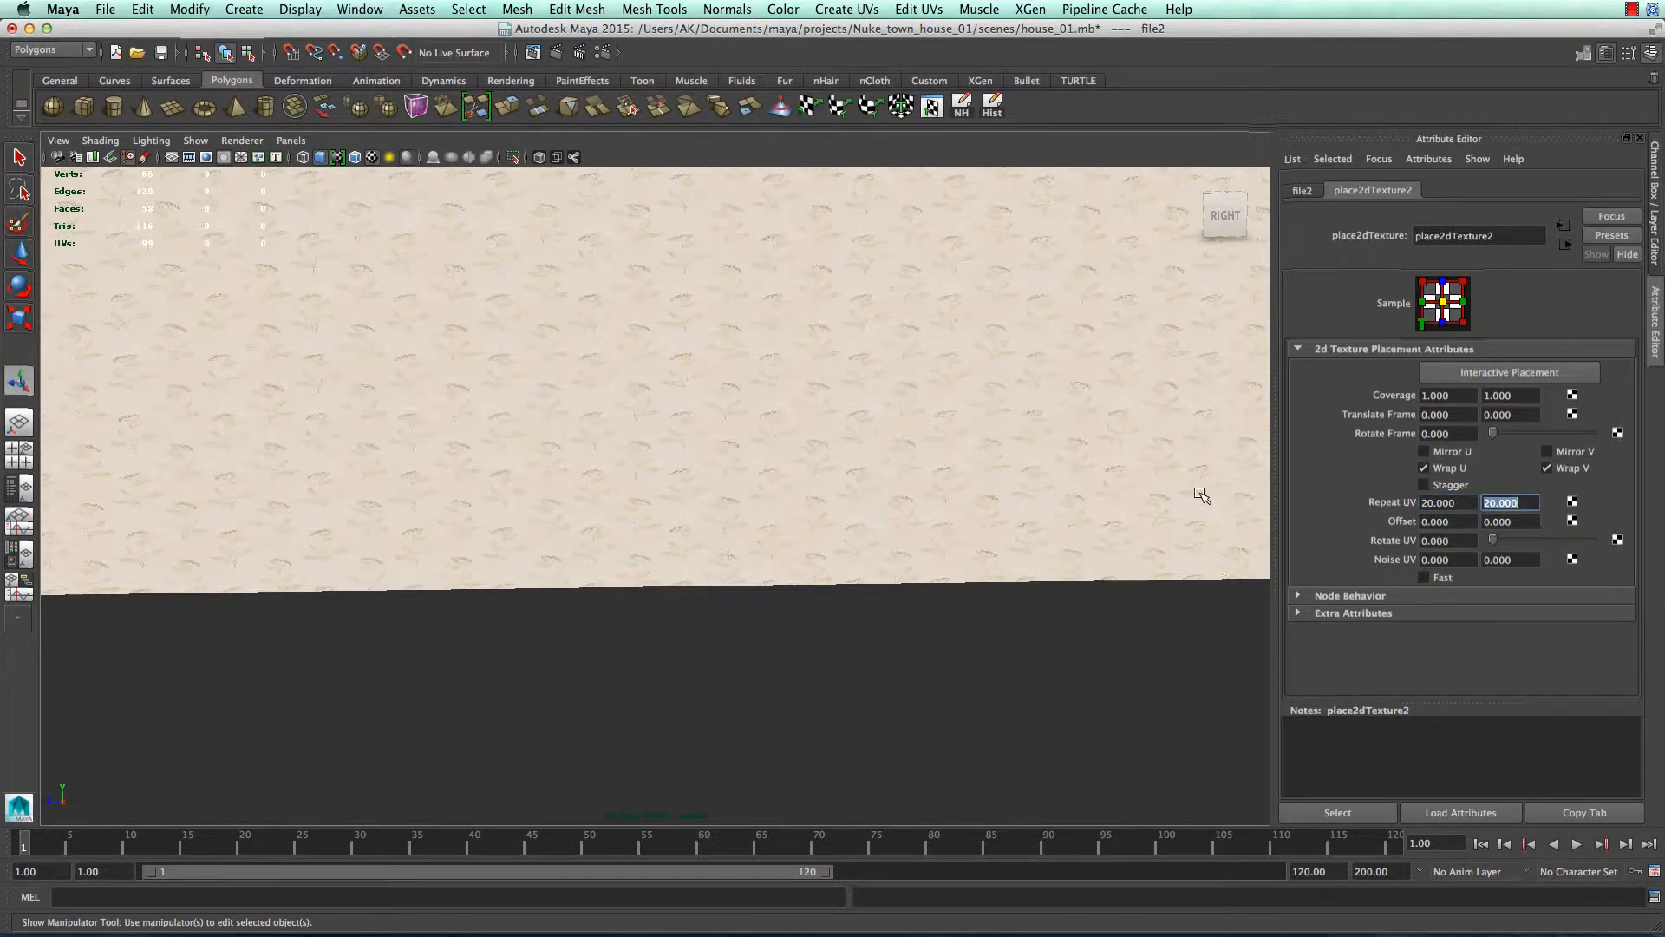
pyautogui.keyDown('alt'); pyautogui.moveTo(947, 440); pyautogui.dragTo(872, 469); pyautogui.keyUp('alt')
pyautogui.click(879, 701)
# - Replace the Attribute Editor with the Channel Box / Layer Editor, hide the Tool Settings, and make the Floor layer selectable
pyautogui.scroll(-1, 888, 710)
pyautogui.scroll(-10, 886, 713)
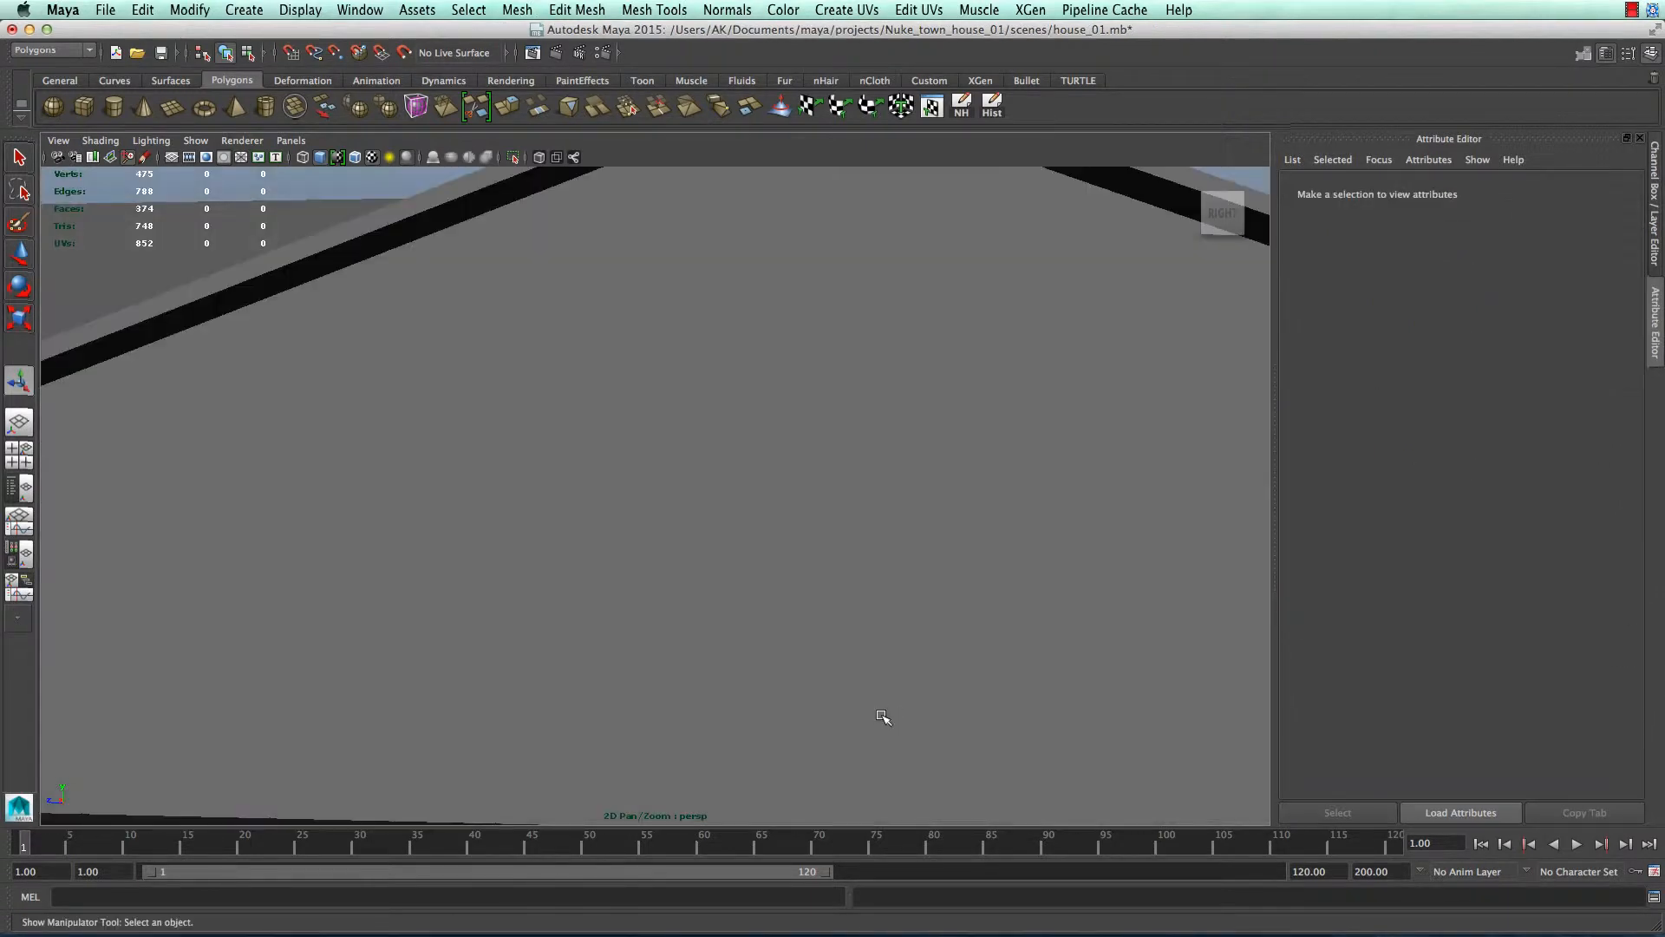
pyautogui.keyDown('alt'); pyautogui.moveTo(552, 706); pyautogui.dragTo(683, 721); pyautogui.keyUp('alt')
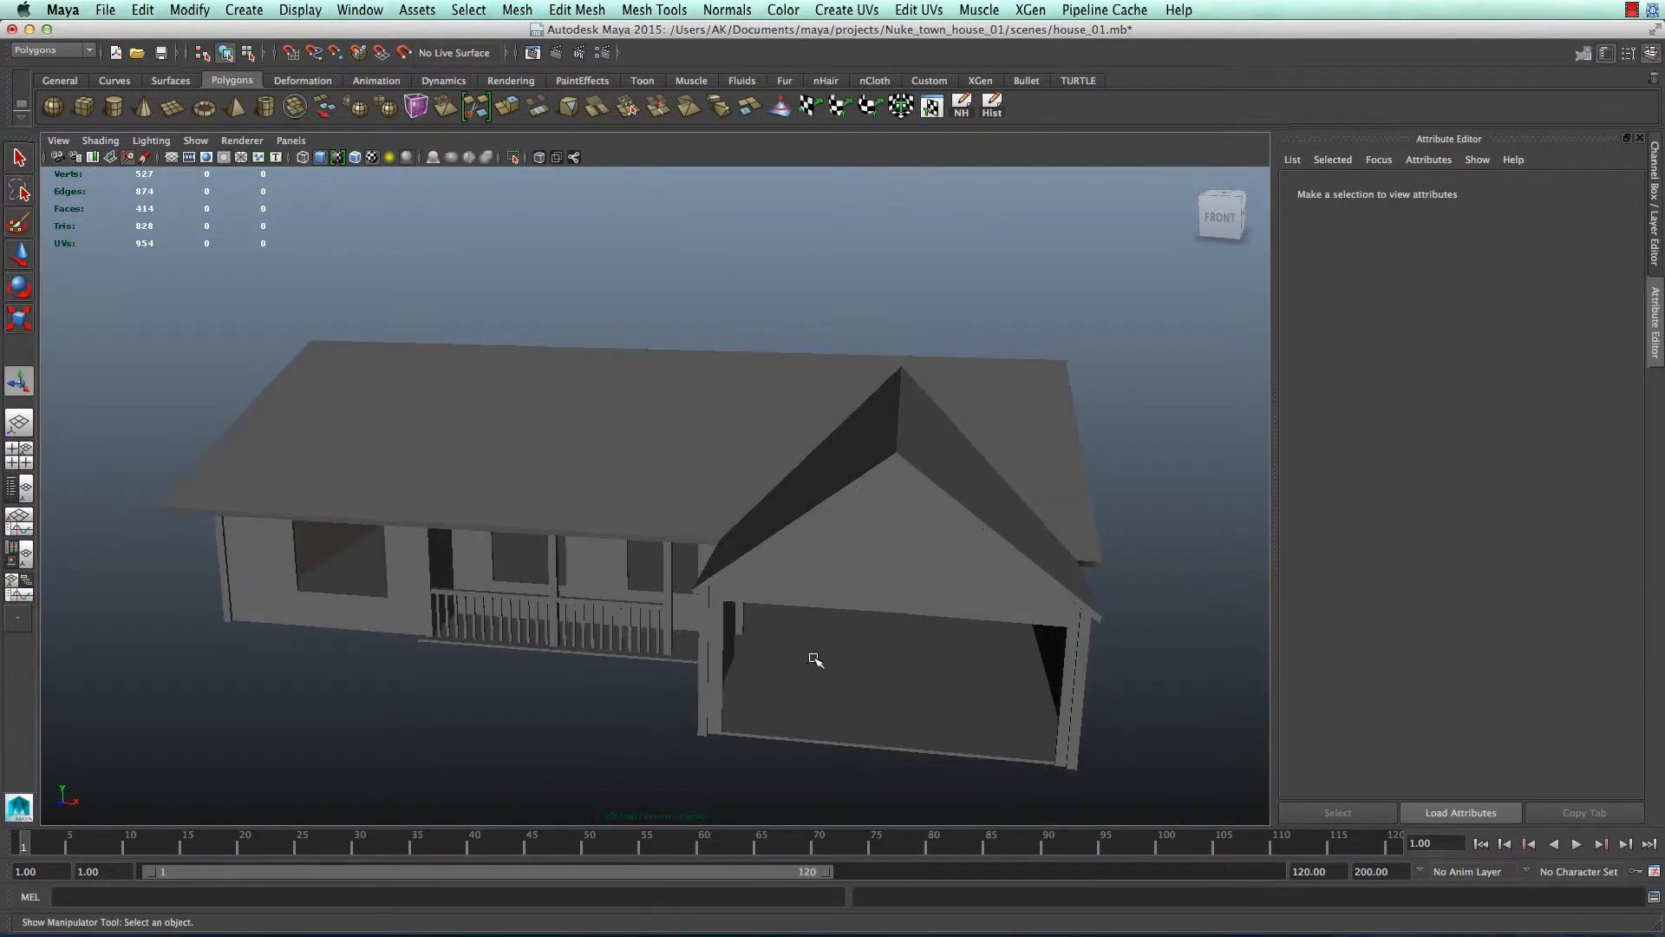
pyautogui.keyDown('alt'); pyautogui.moveTo(815, 659); pyautogui.dragTo(739, 734); pyautogui.keyUp('alt')
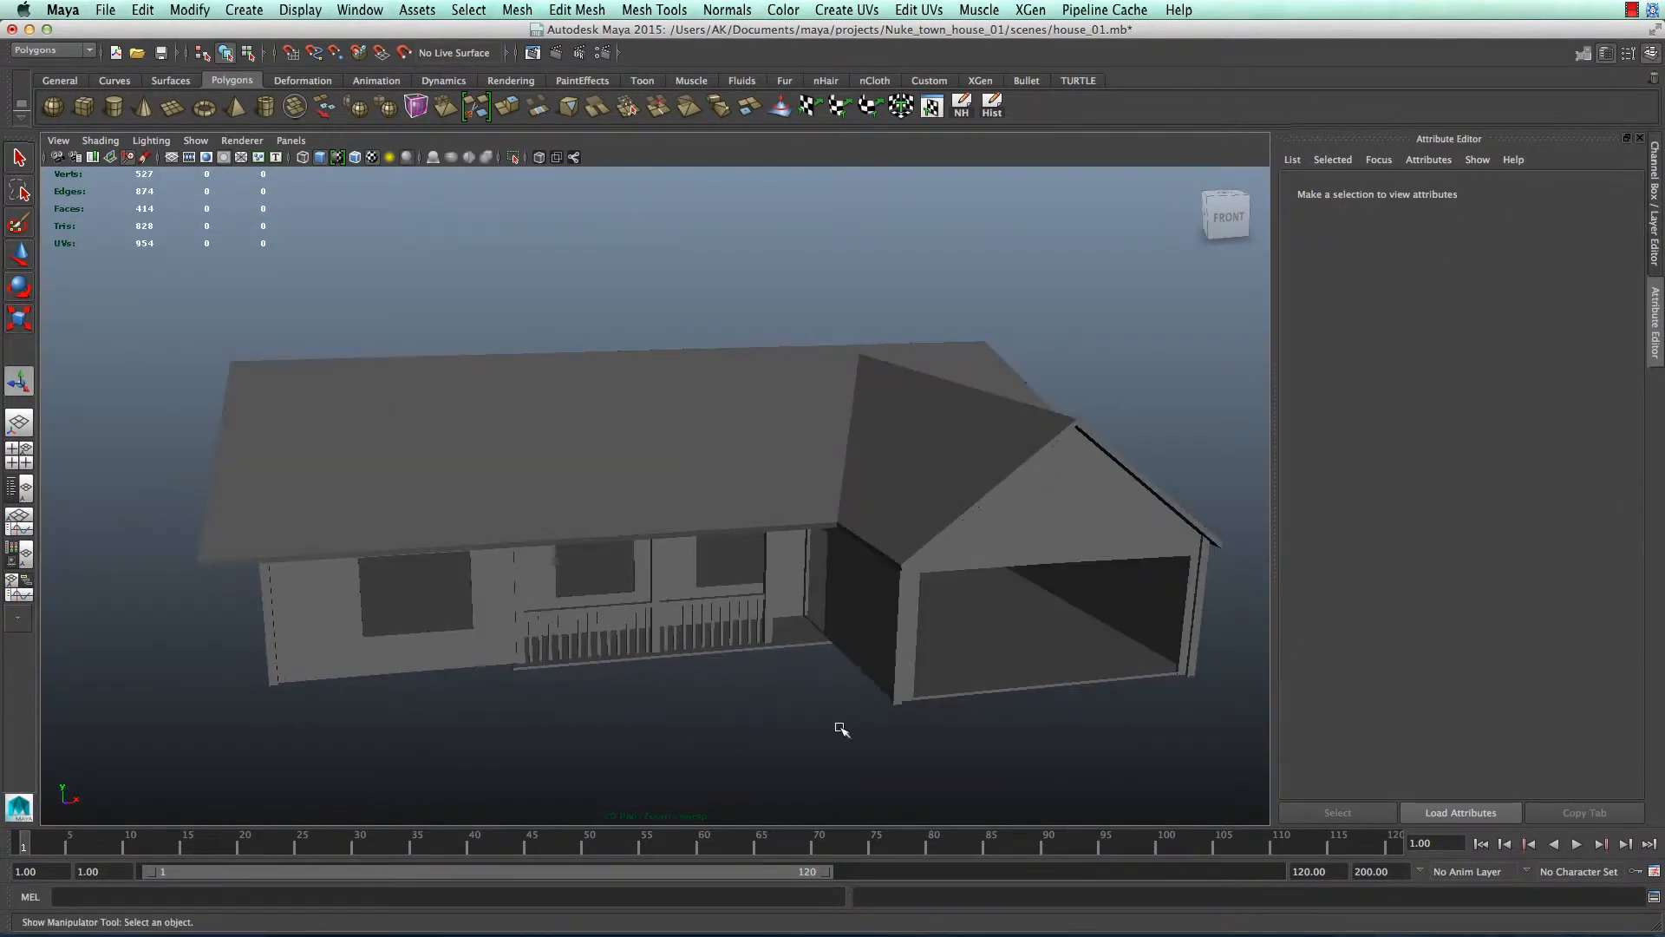
pyautogui.click(1627, 54)
pyautogui.click(1606, 56)
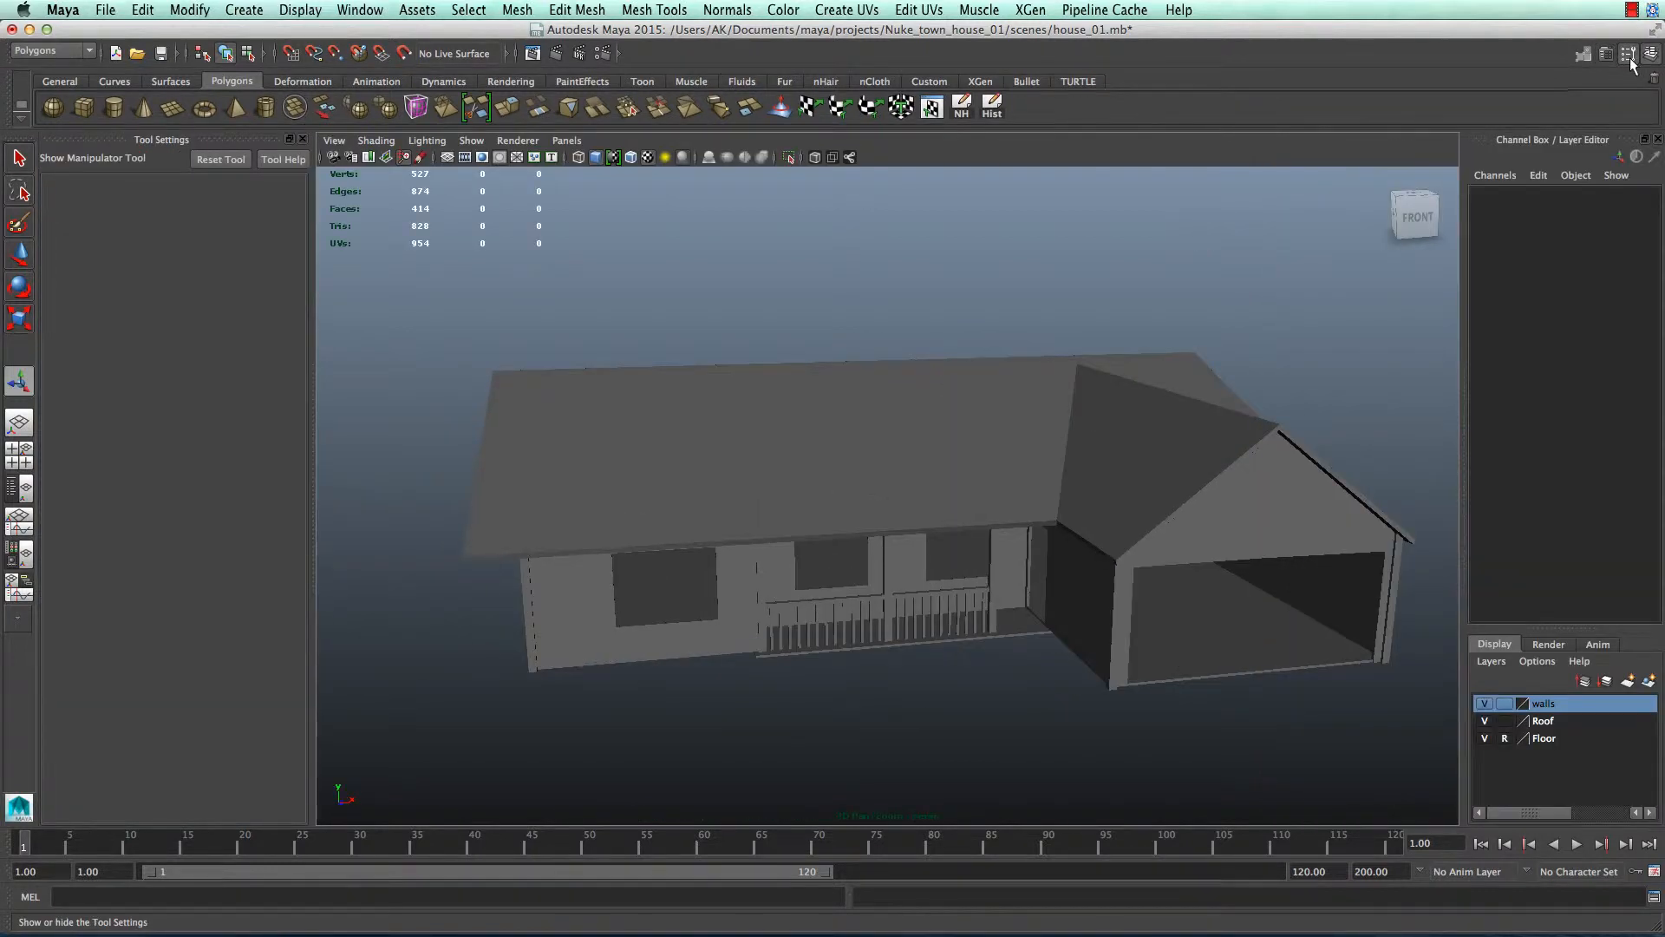
pyautogui.click(1628, 56)
pyautogui.moveTo(945, 646)
pyautogui.keyDown('alt'); pyautogui.mouseDown()
pyautogui.moveTo(1015, 610)
pyautogui.moveTo(992, 606)
pyautogui.moveTo(997, 621)
pyautogui.moveTo(932, 659)
pyautogui.mouseUp(); pyautogui.keyUp('alt')
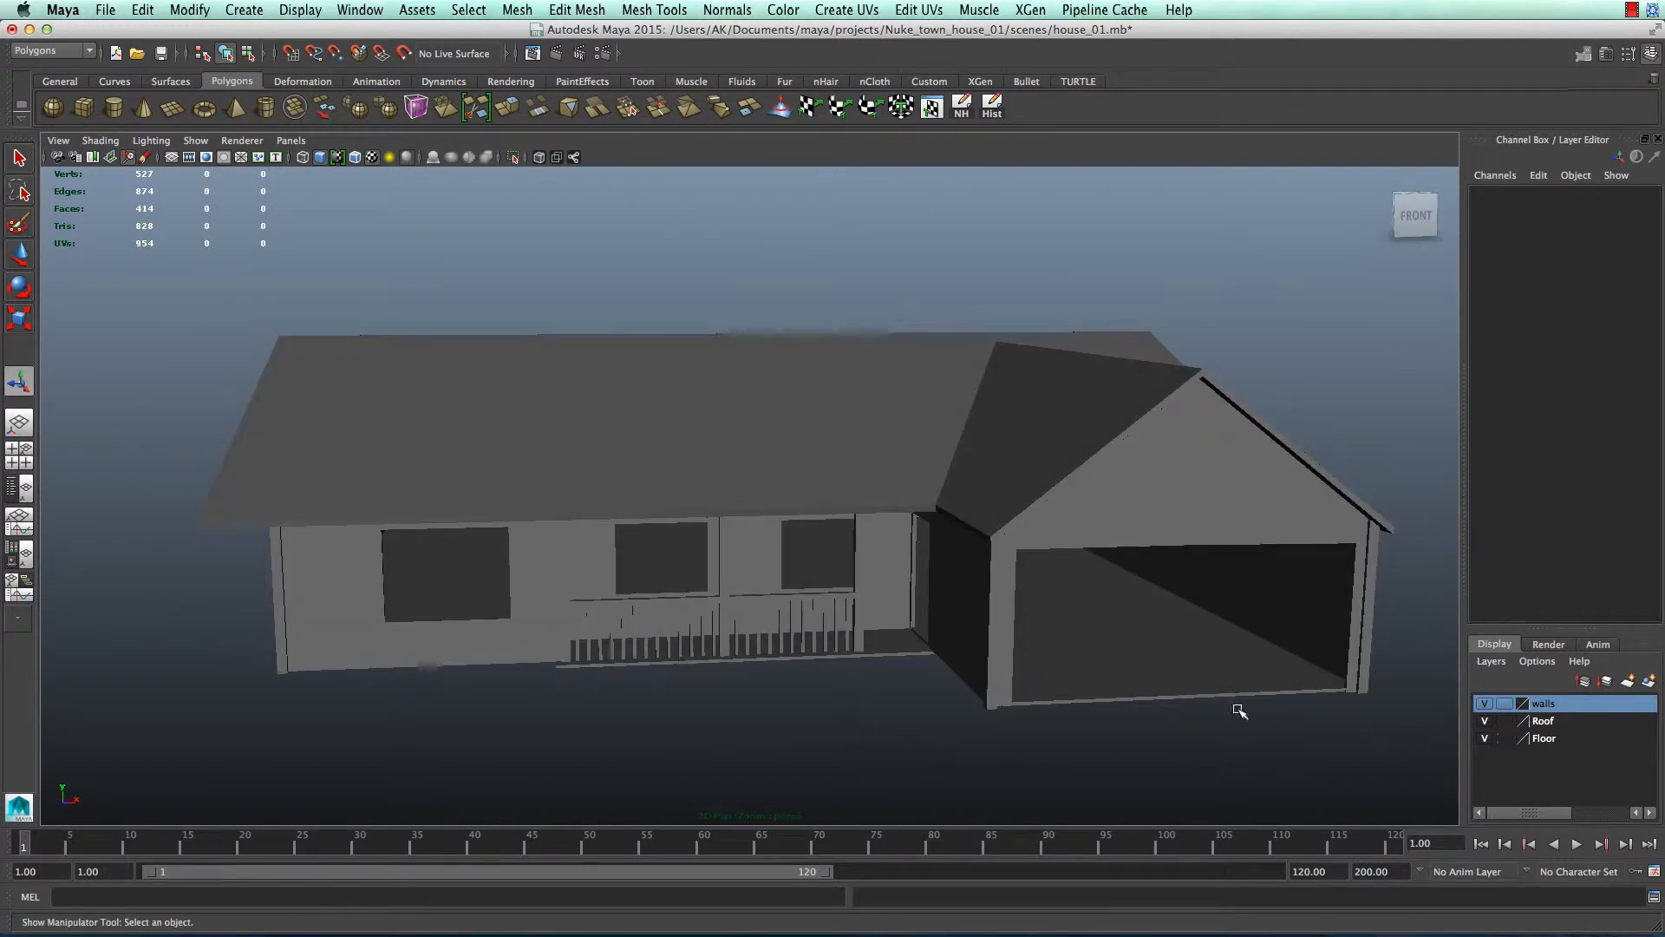
# - Duplicate the floor slab and raise the copy above the rooms as a ceiling, at Translate Y 13.169
pyautogui.click(1116, 686)
pyautogui.press('super+d')
pyautogui.press('w')
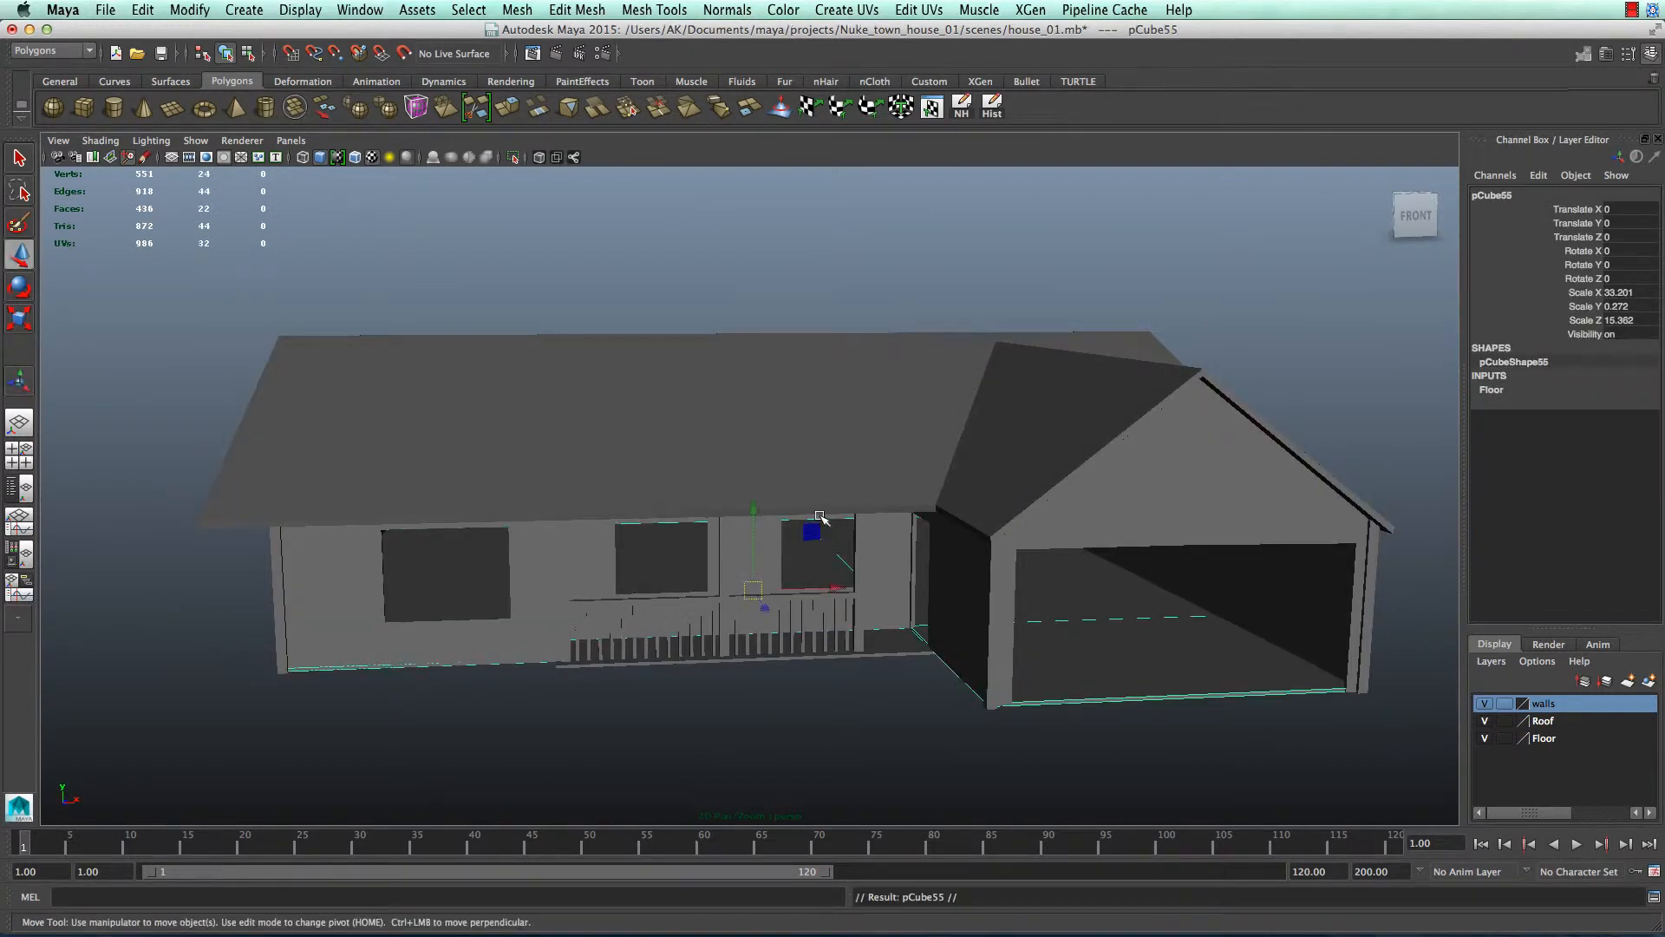
pyautogui.scroll(10, 806, 522)
pyautogui.moveTo(757, 608); pyautogui.dragTo(1065, 492)
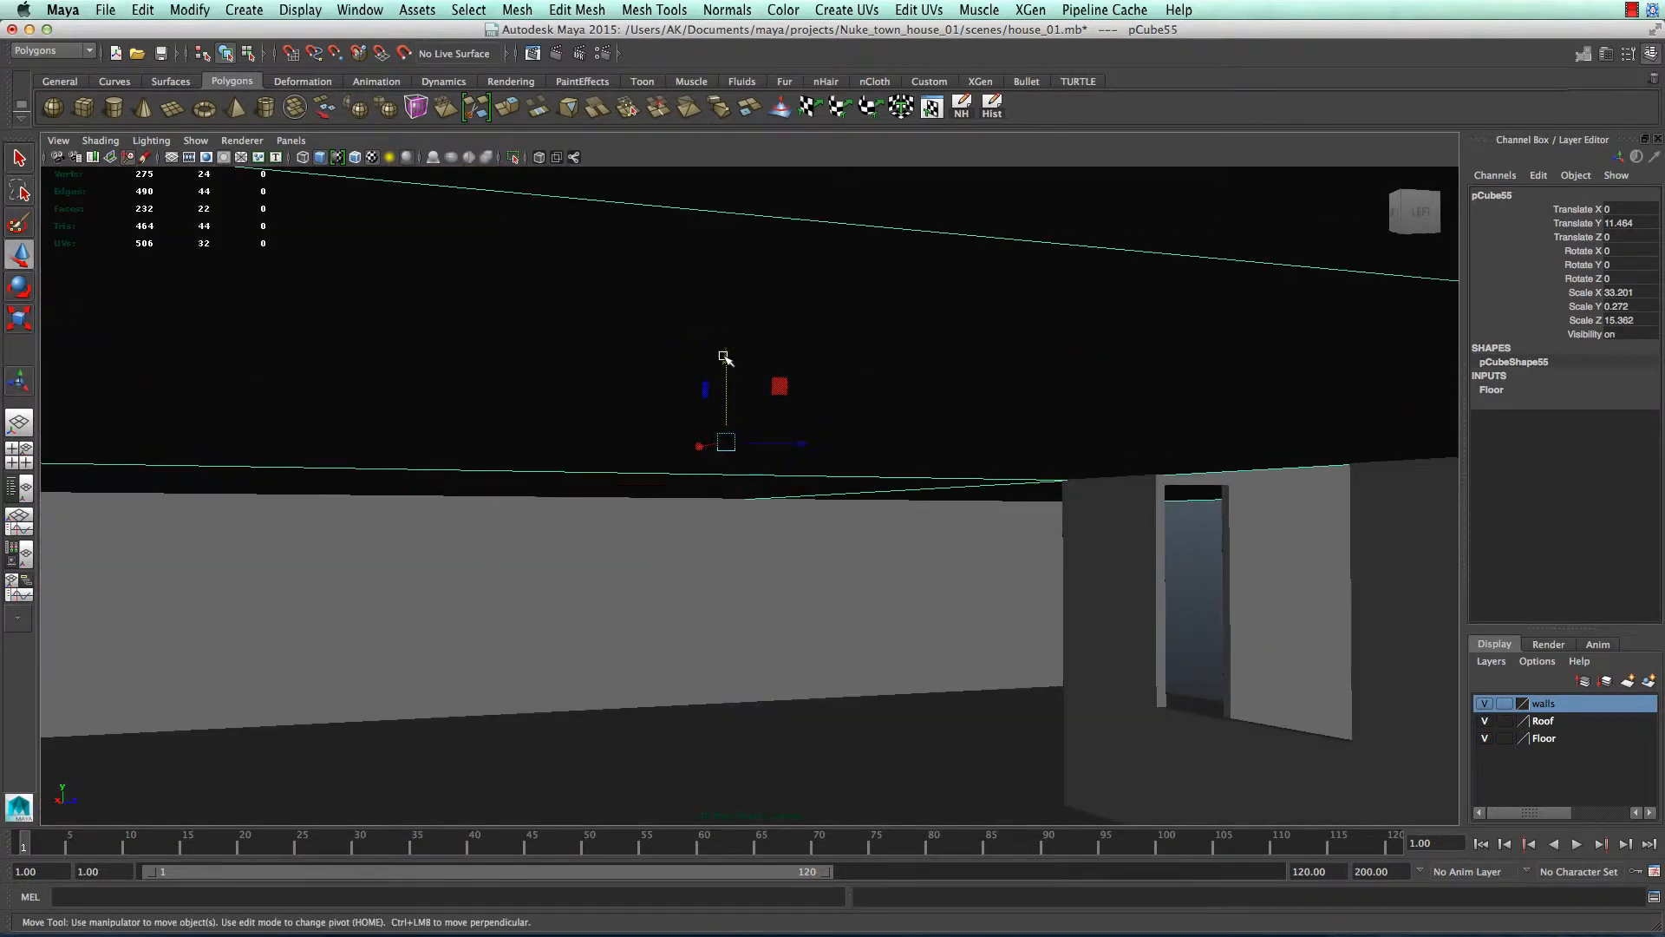
pyautogui.moveTo(724, 358); pyautogui.dragTo(747, 276)
pyautogui.keyDown('alt'); pyautogui.moveTo(776, 468); pyautogui.dragTo(1097, 493); pyautogui.keyUp('alt')
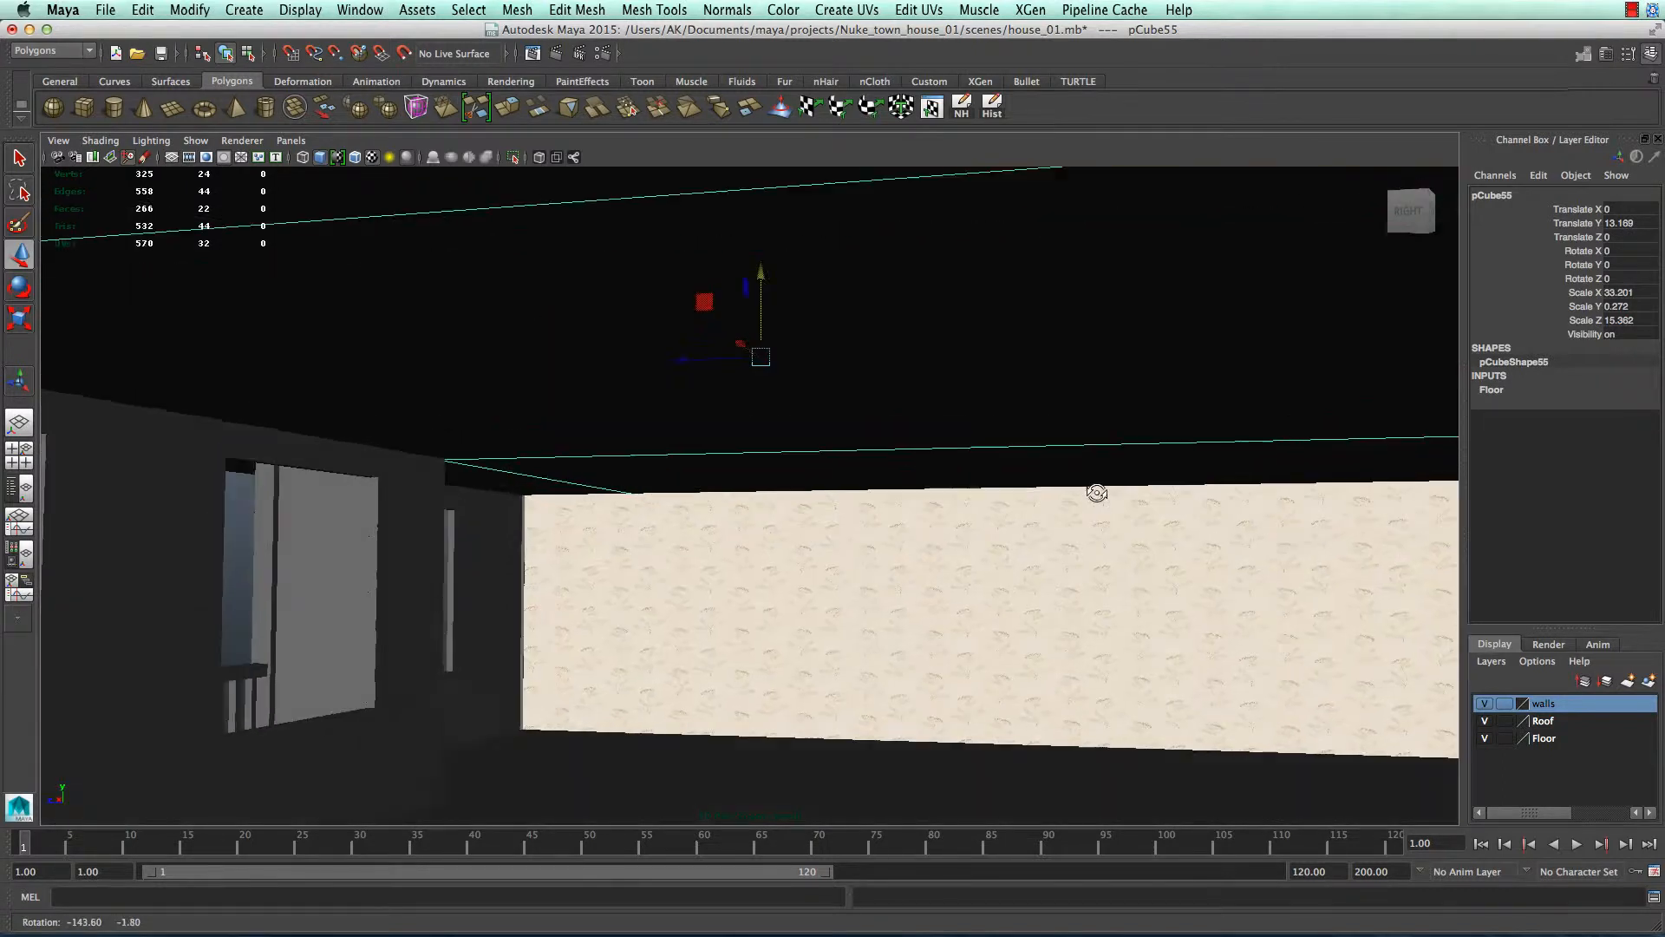
# - Raise the ceiling slab to Translate Y 13.403
pyautogui.keyDown('alt'); pyautogui.moveTo(1044, 617); pyautogui.dragTo(849, 503); pyautogui.keyUp('alt')
pyautogui.keyDown('alt'); pyautogui.moveTo(818, 445); pyautogui.dragTo(865, 507, button='middle'); pyautogui.keyUp('alt')
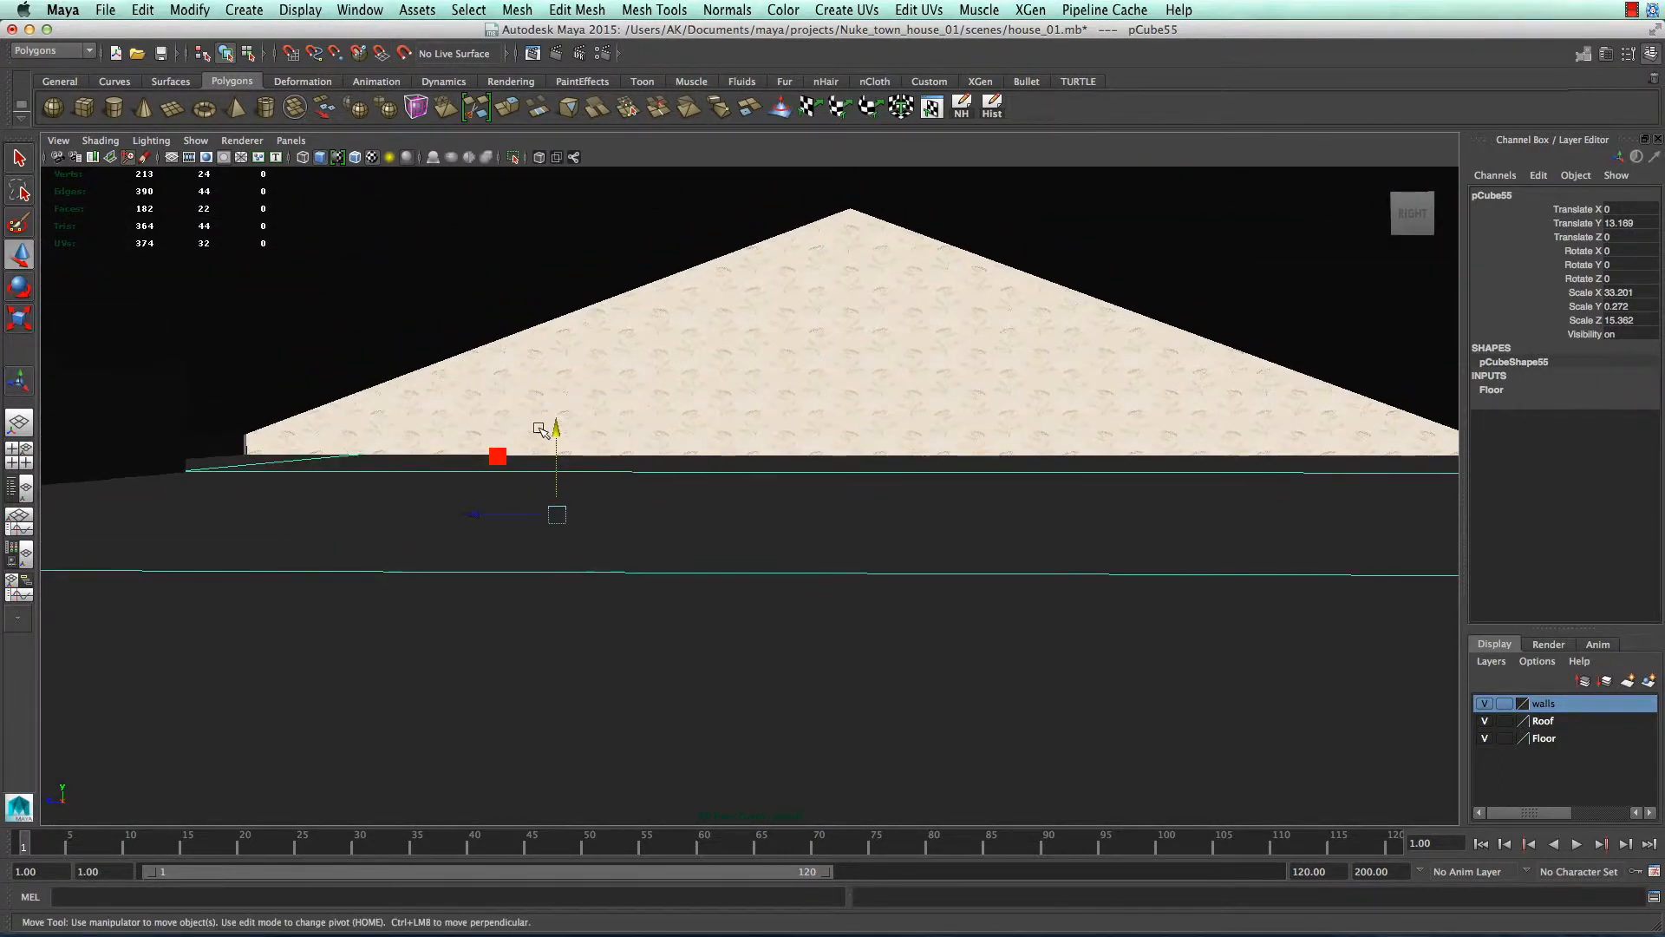
pyautogui.moveTo(558, 438); pyautogui.dragTo(561, 427)
pyautogui.scroll(-4, 568, 560)
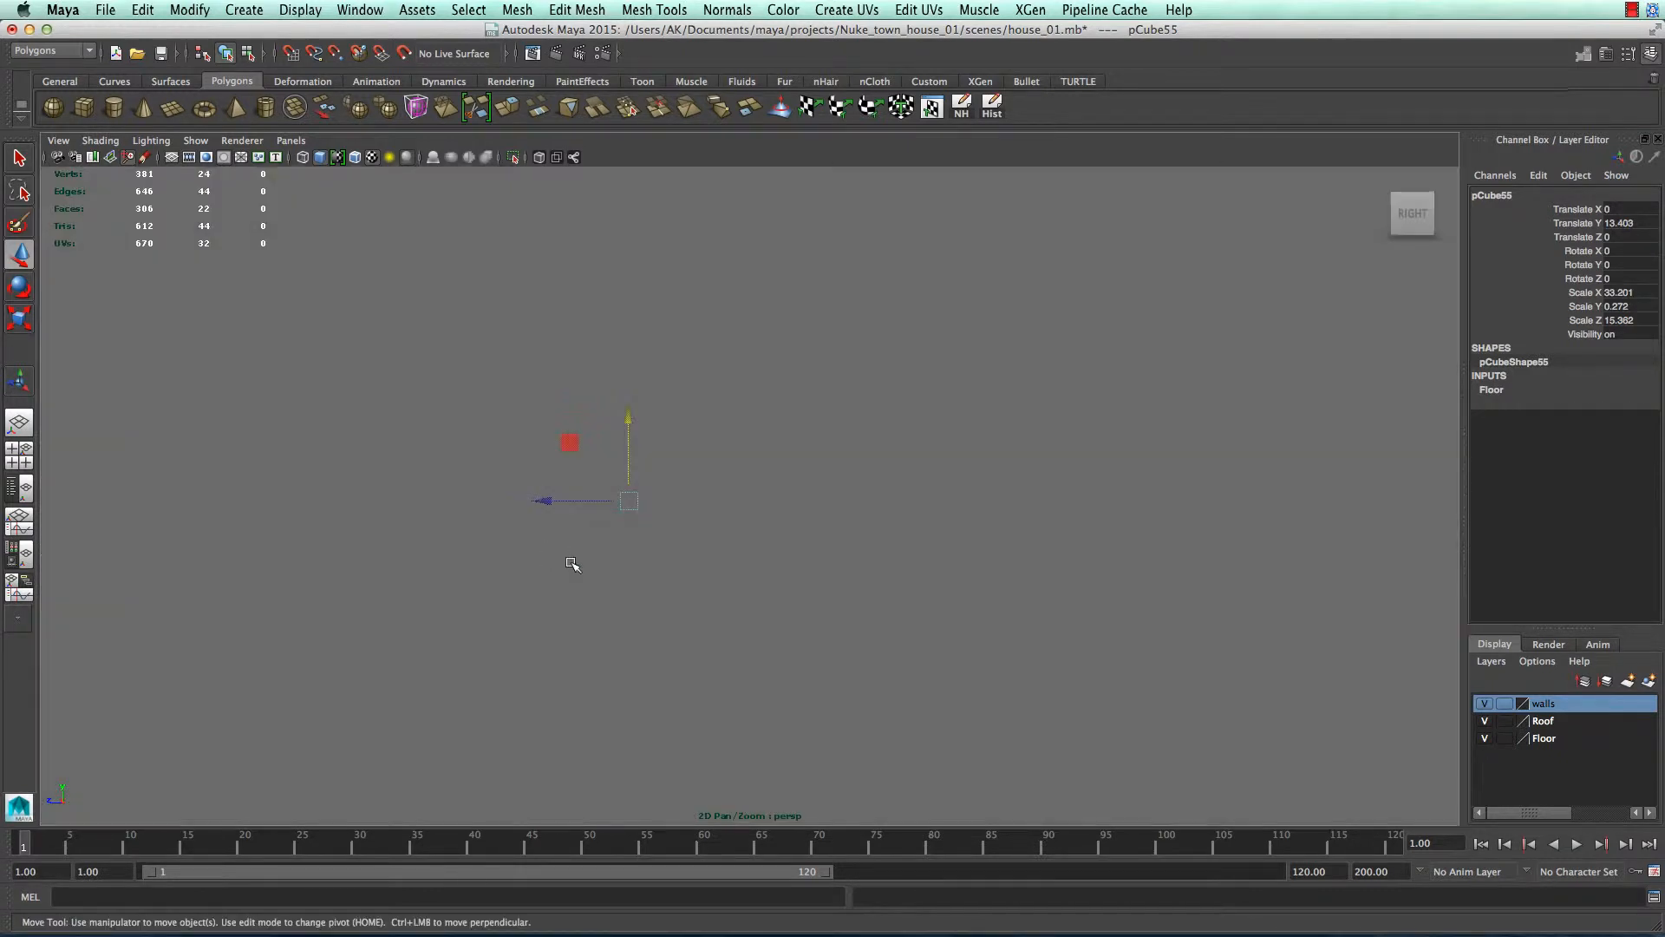
pyautogui.keyDown('alt'); pyautogui.moveTo(573, 565); pyautogui.dragTo(612, 404, button='middle'); pyautogui.keyUp('alt')
pyautogui.scroll(4, 601, 447)
# - Select the floor slab inside the house and assign it a new Lambert material
pyautogui.keyDown('alt'); pyautogui.moveTo(599, 463); pyautogui.dragTo(646, 570); pyautogui.keyUp('alt')
pyautogui.scroll(2, 639, 461)
pyautogui.scroll(2, 639, 462)
pyautogui.click(862, 484)
pyautogui.scroll(-2, 914, 509)
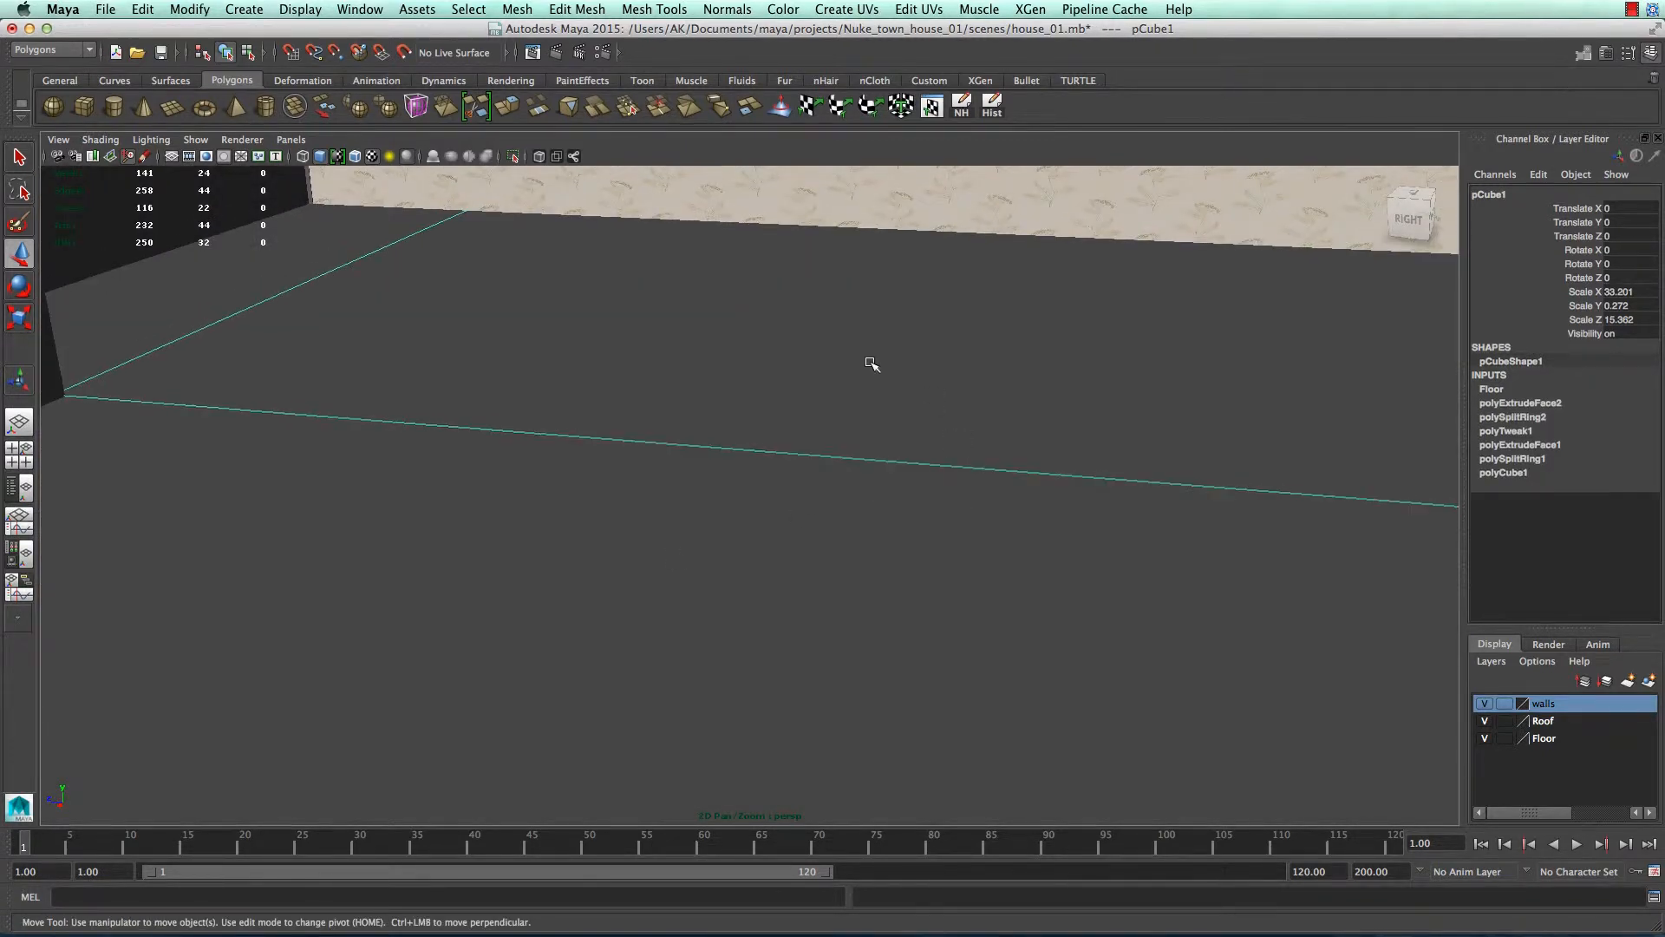
pyautogui.moveTo(870, 365); pyautogui.dragTo(898, 701, button='right')
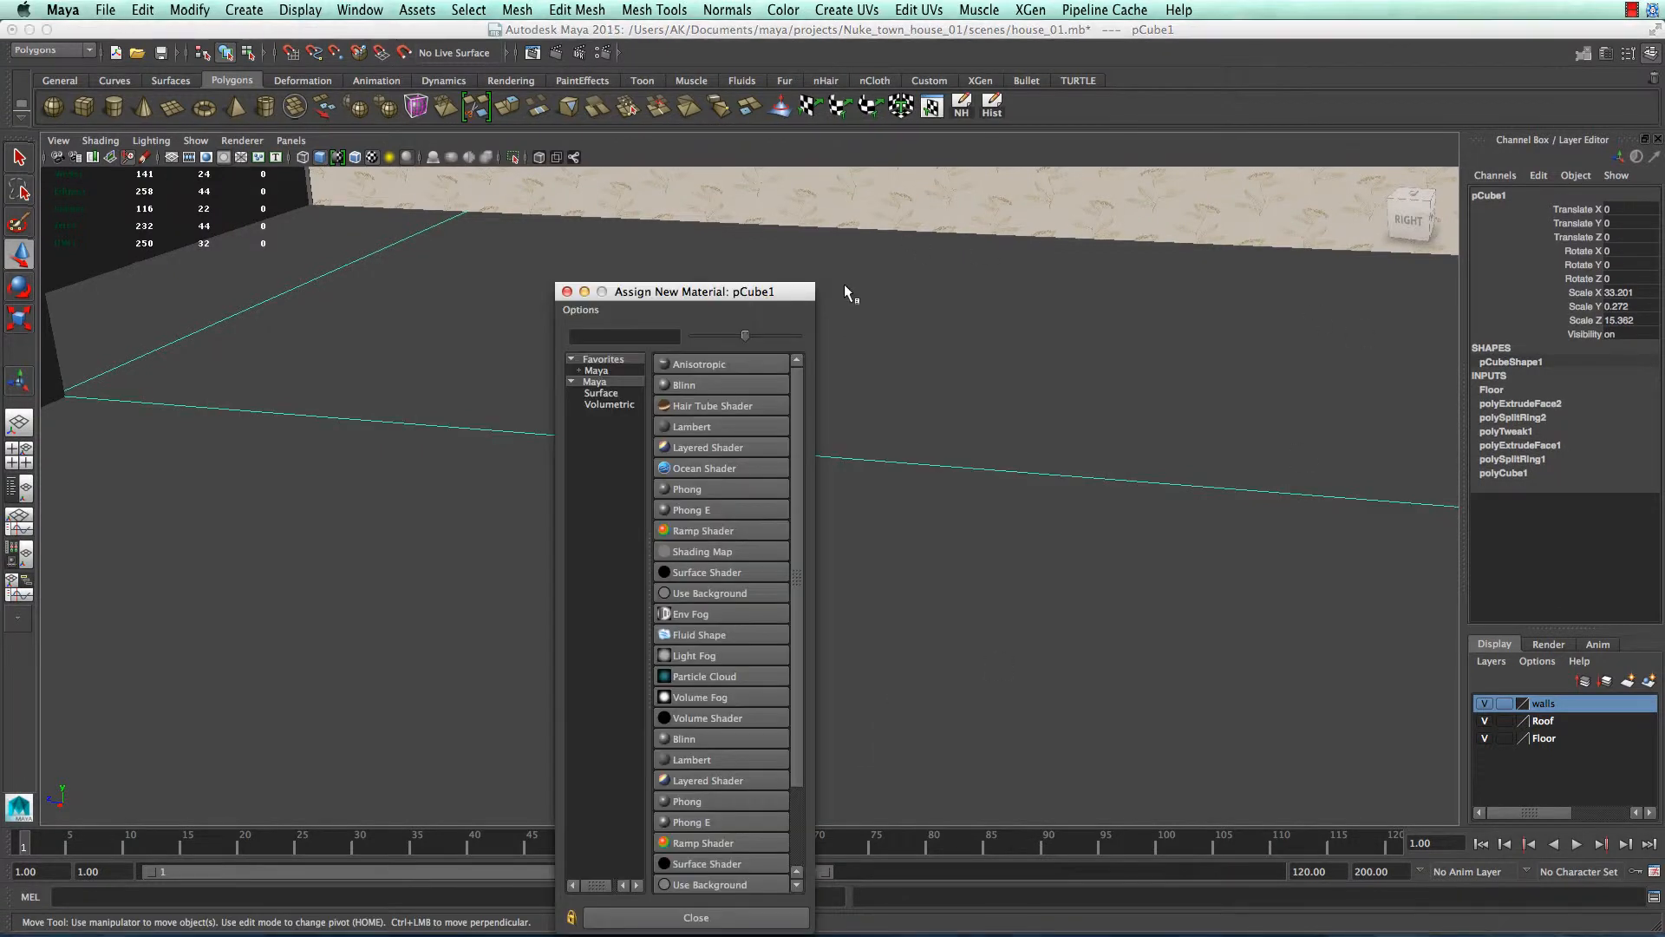
pyautogui.click(717, 425)
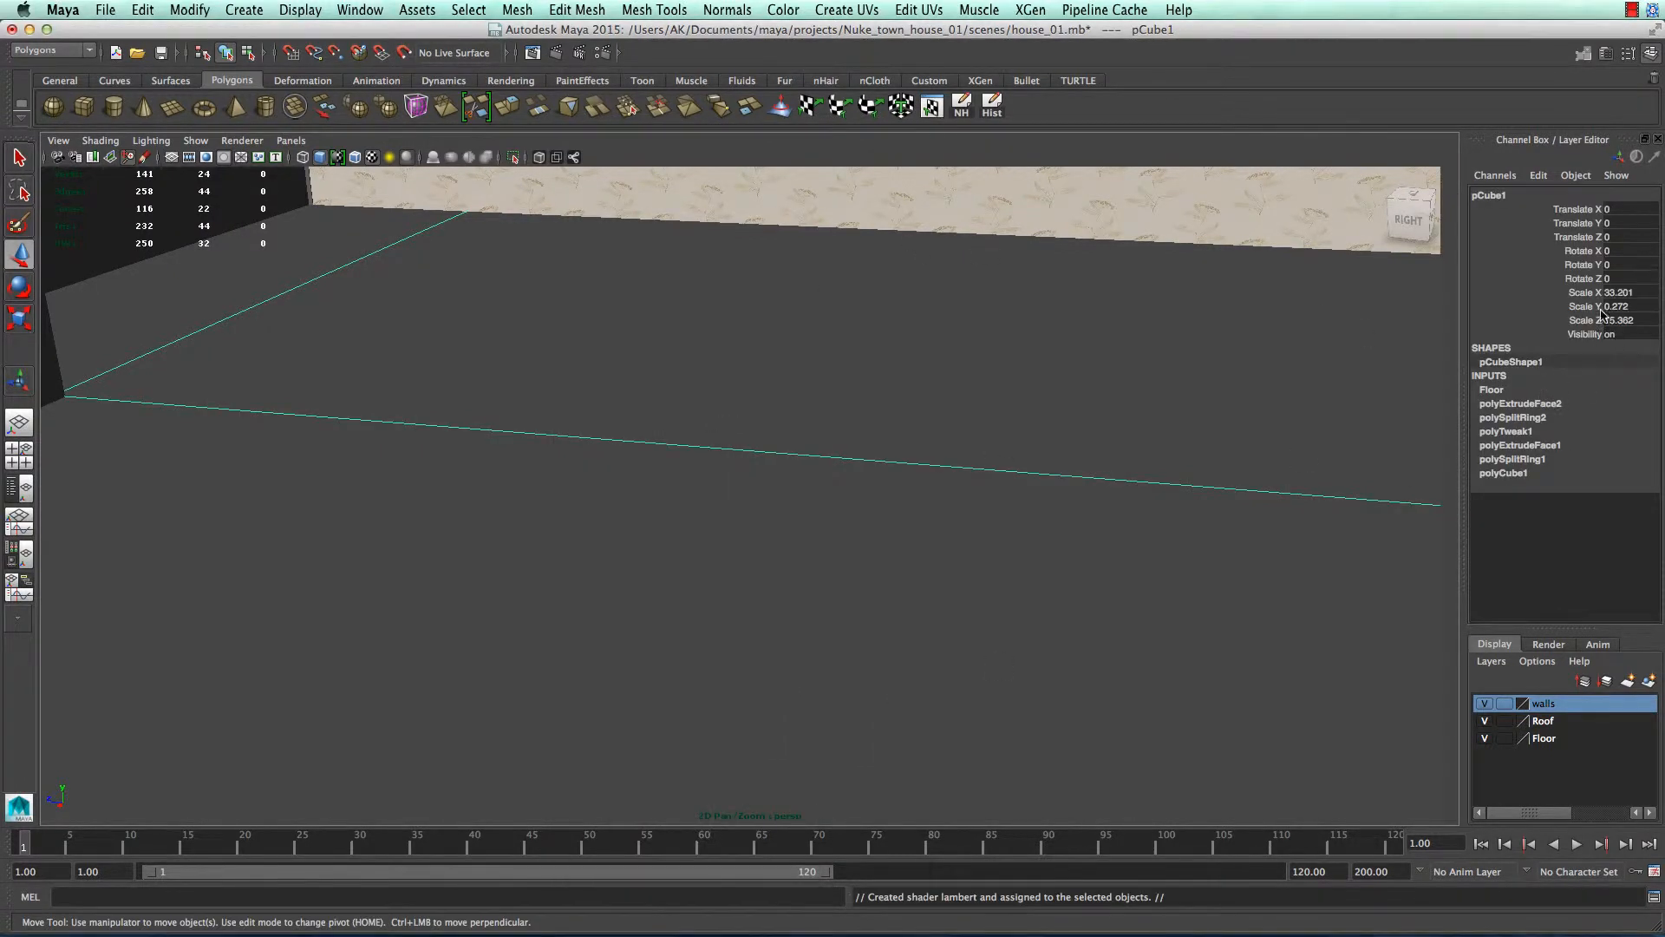
# - Rename the floor's new Lambert material to flor_text_01
pyautogui.moveTo(1472, 238); pyautogui.dragTo(1199, 203)
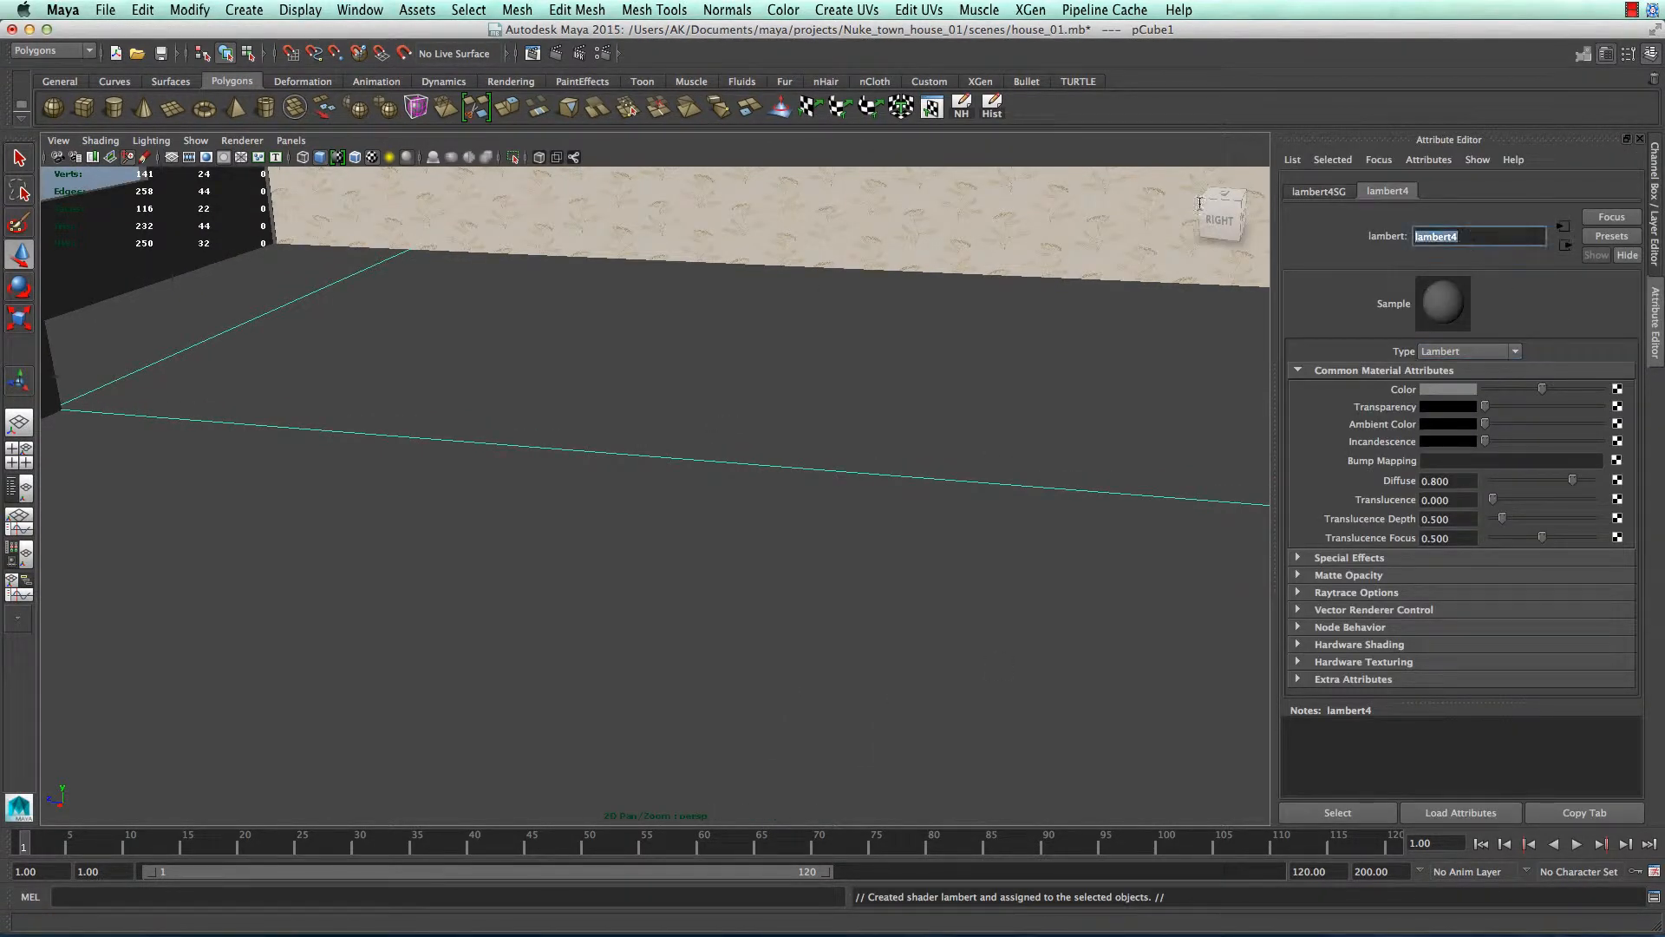
pyautogui.write('fl')
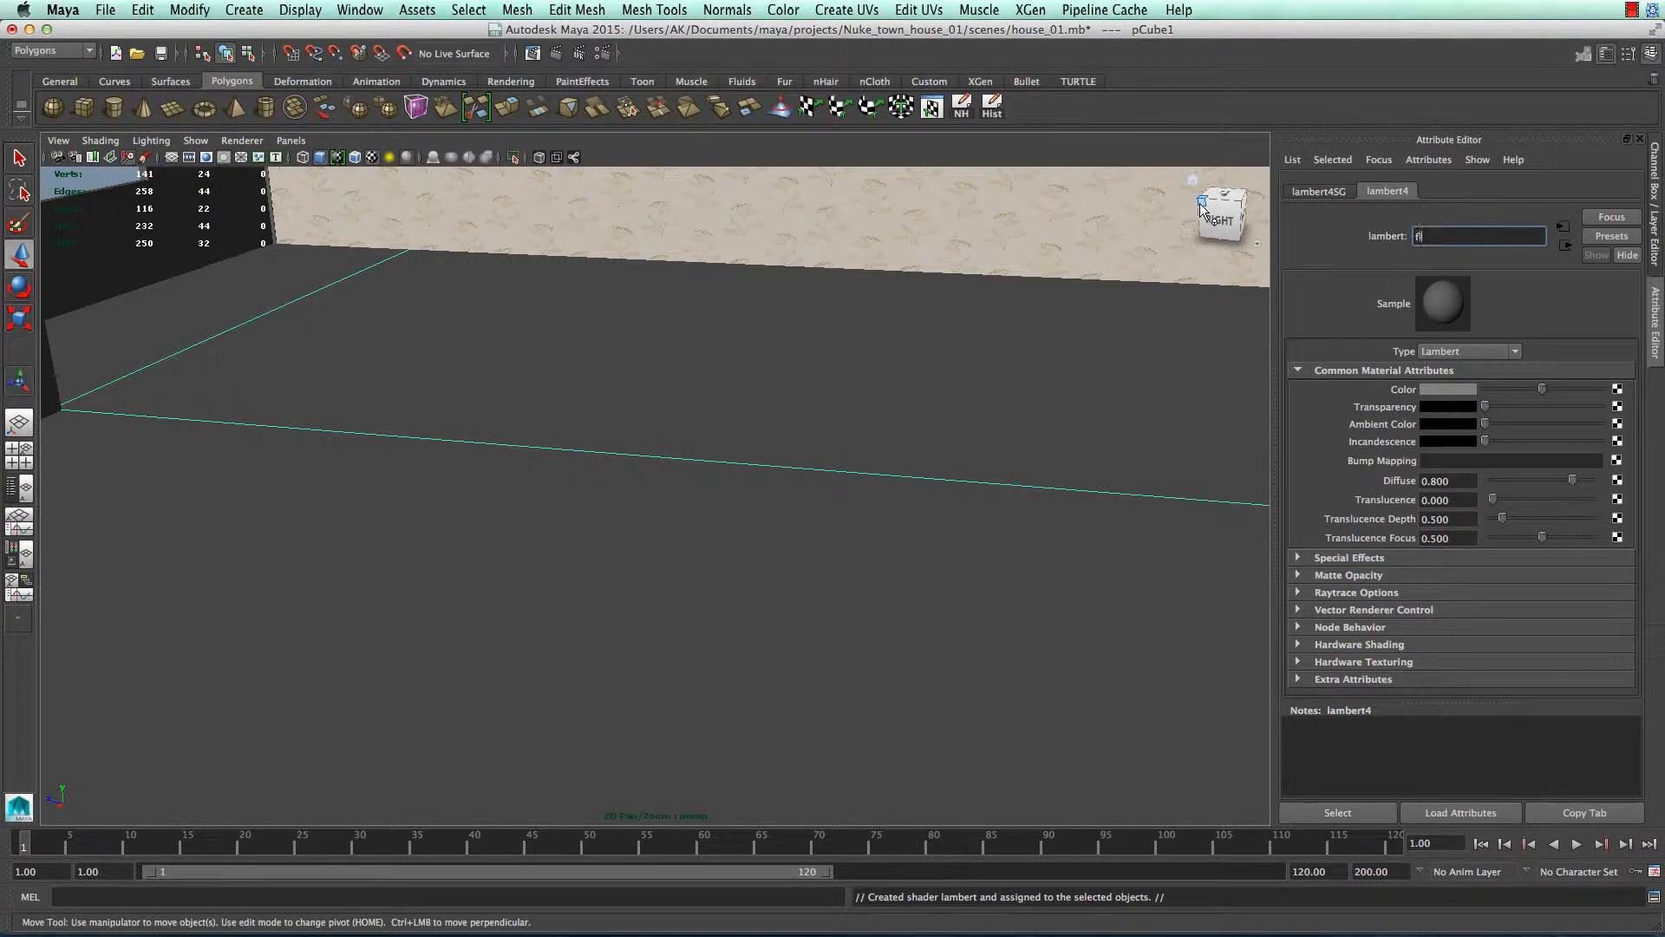
pyautogui.write('oor_text_01')
pyautogui.press('Return')
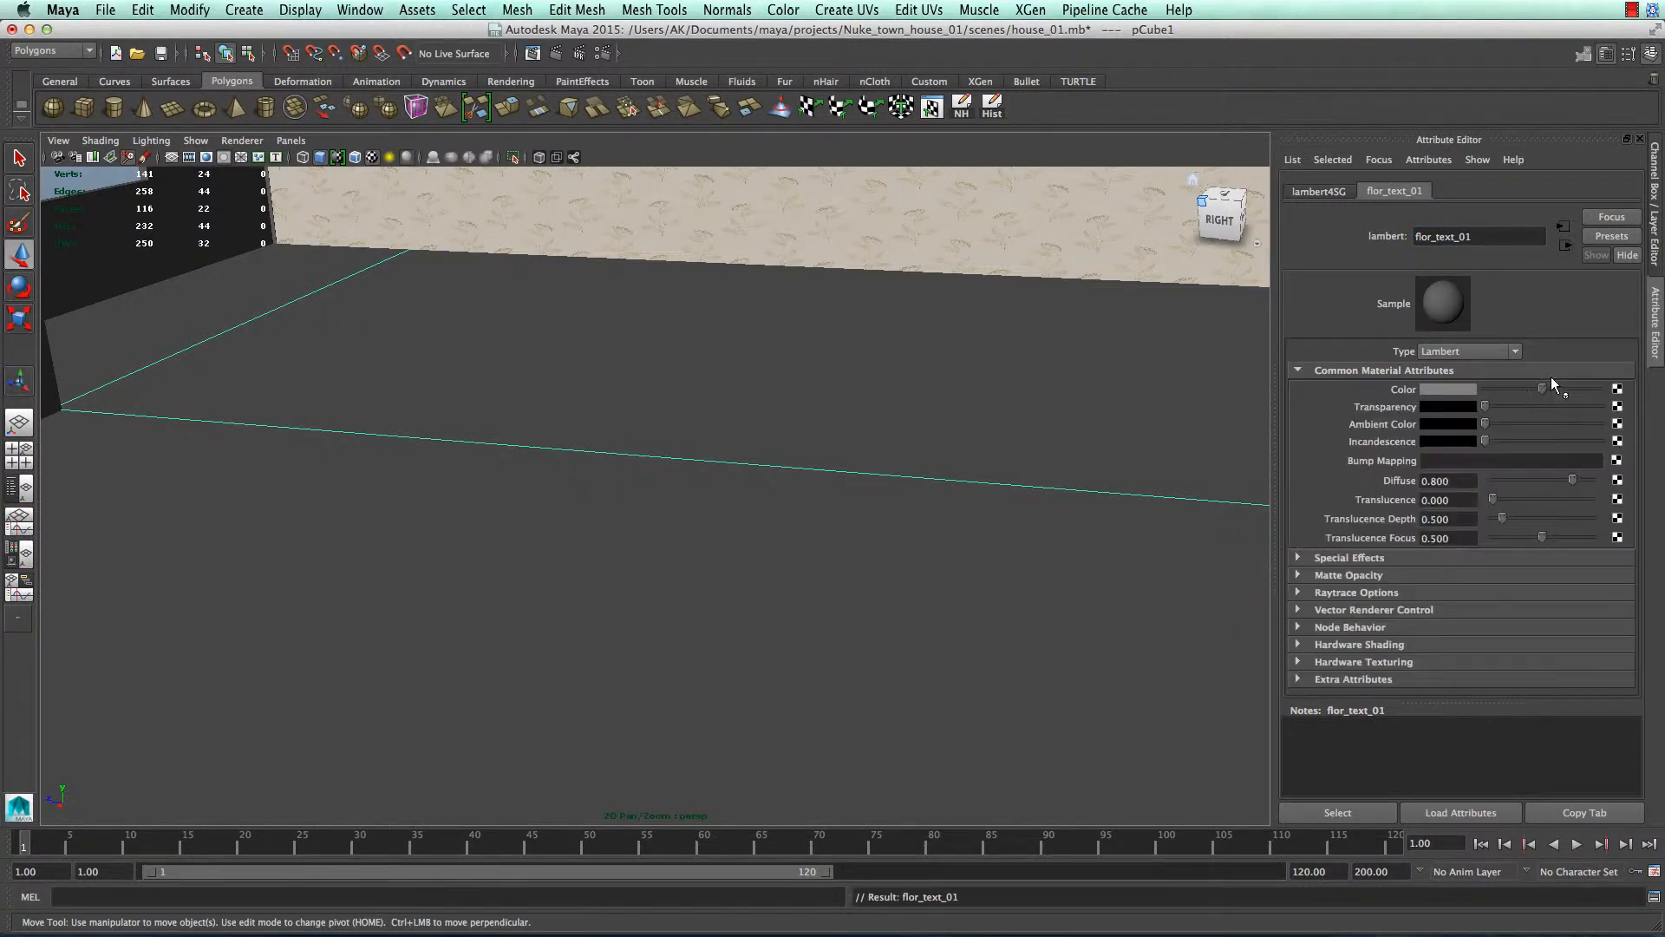
# - Connect a File texture to the Color of flor_text_01 and open the browser for its image
pyautogui.click(1615, 390)
pyautogui.click(756, 428)
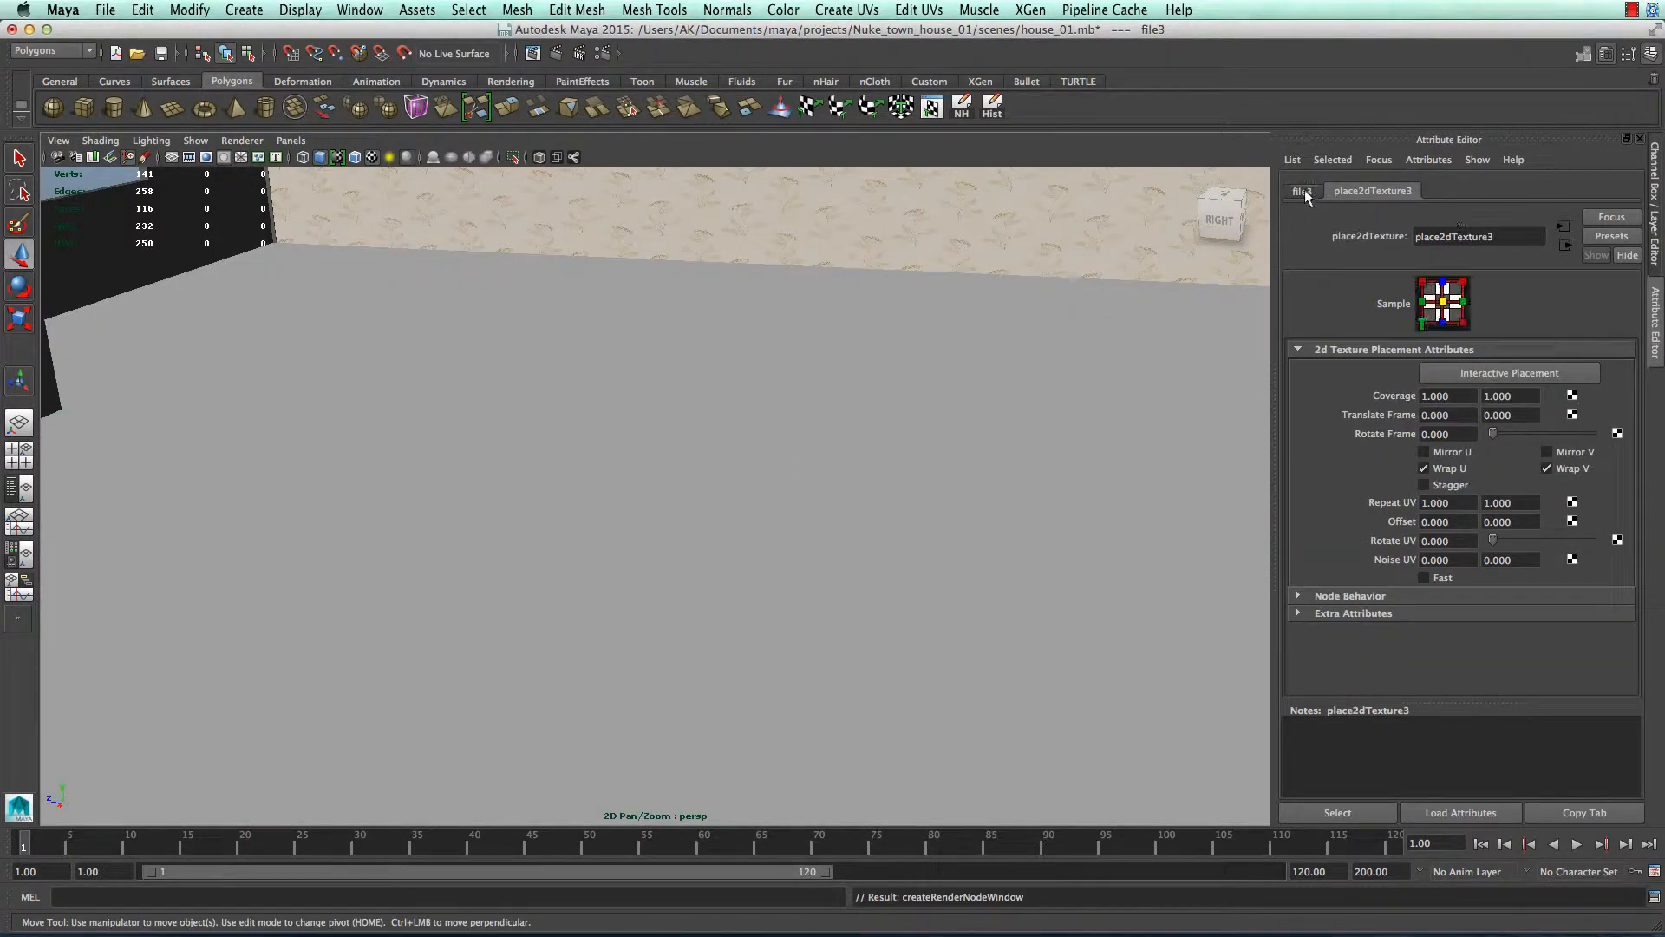
pyautogui.click(1612, 437)
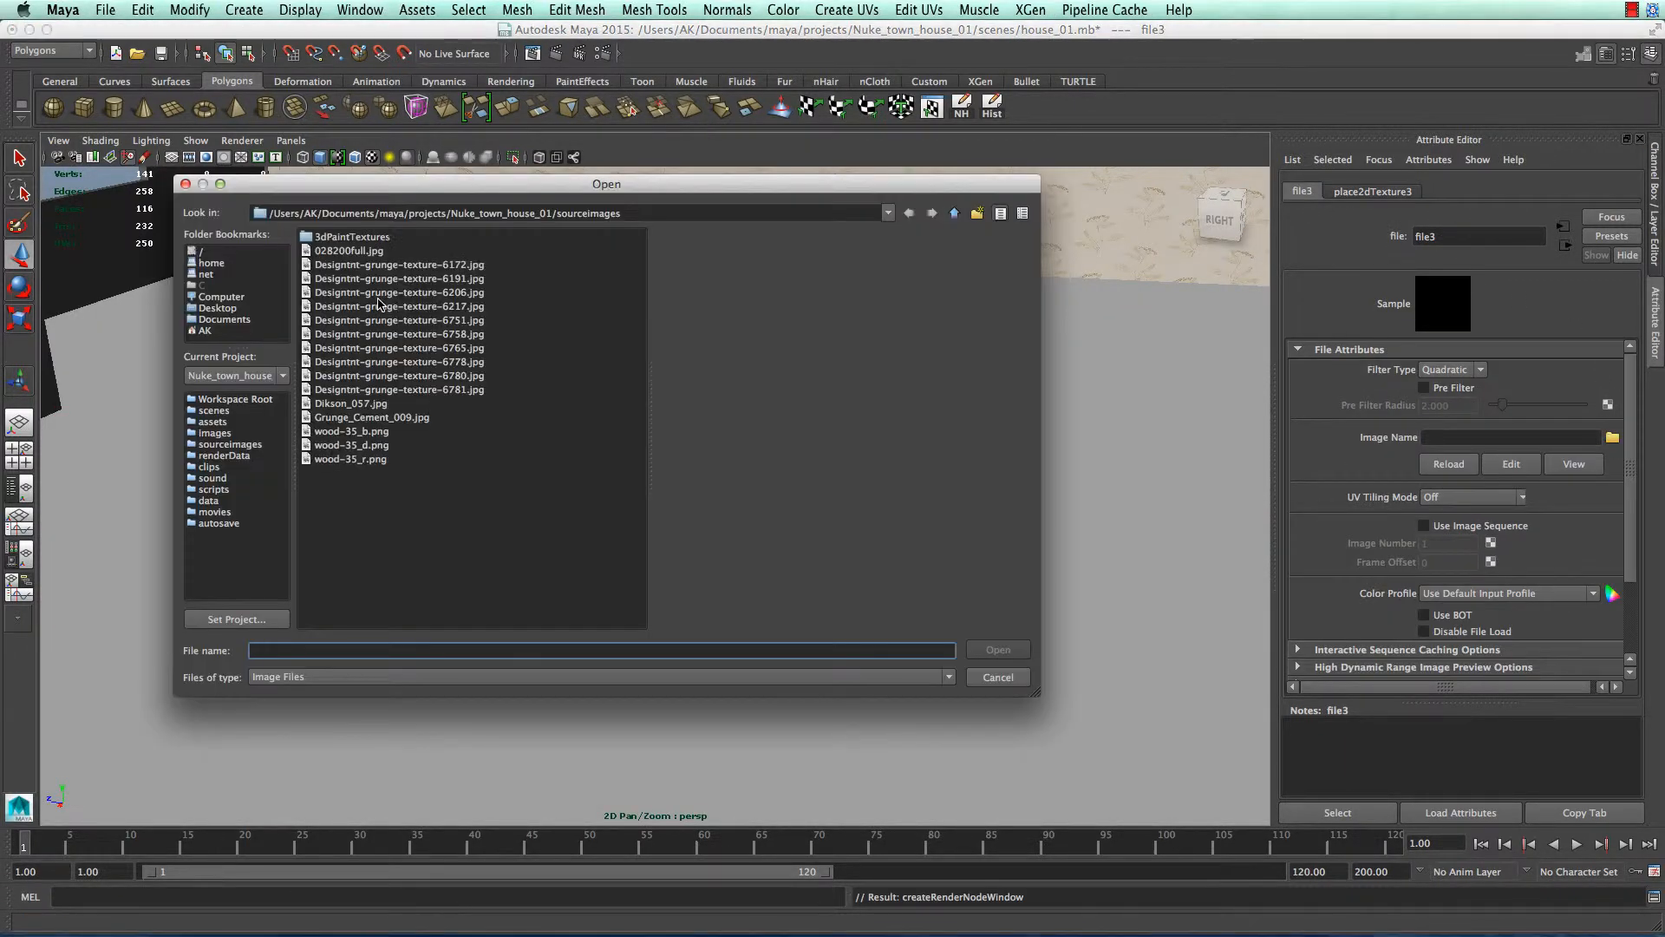
# - Preview the texture images in the sourceimages folder and load wood-35_d.png as the floor's colour texture
pyautogui.click(371, 267)
pyautogui.press('Down')
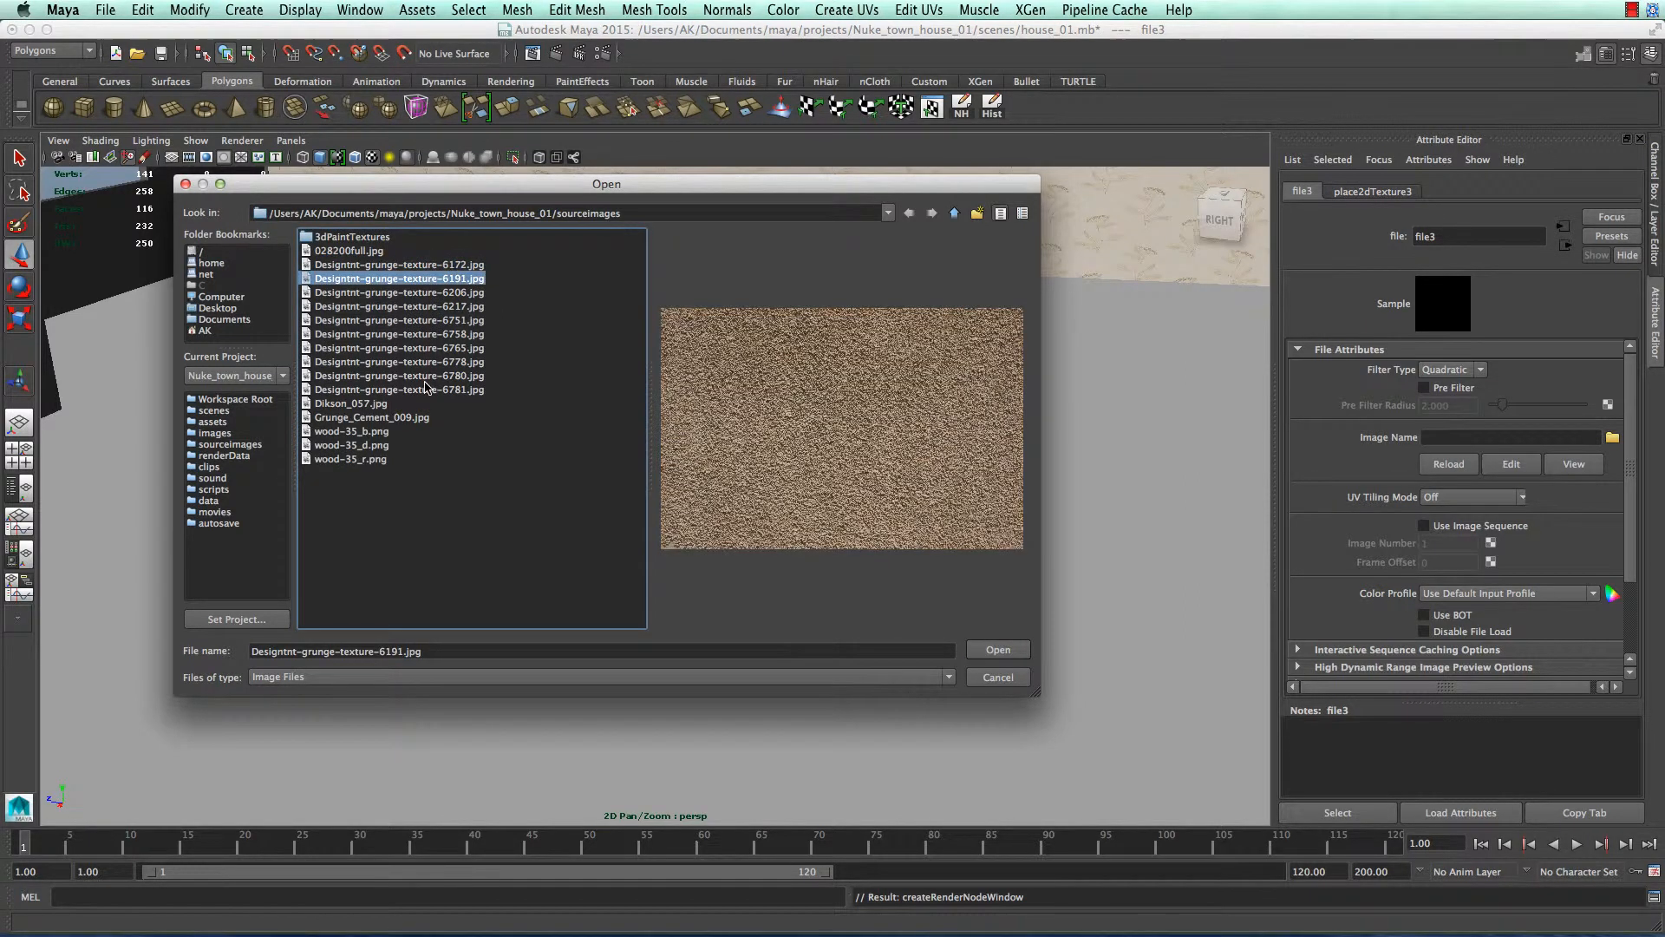
pyautogui.press('Down')
pyautogui.press('Down')
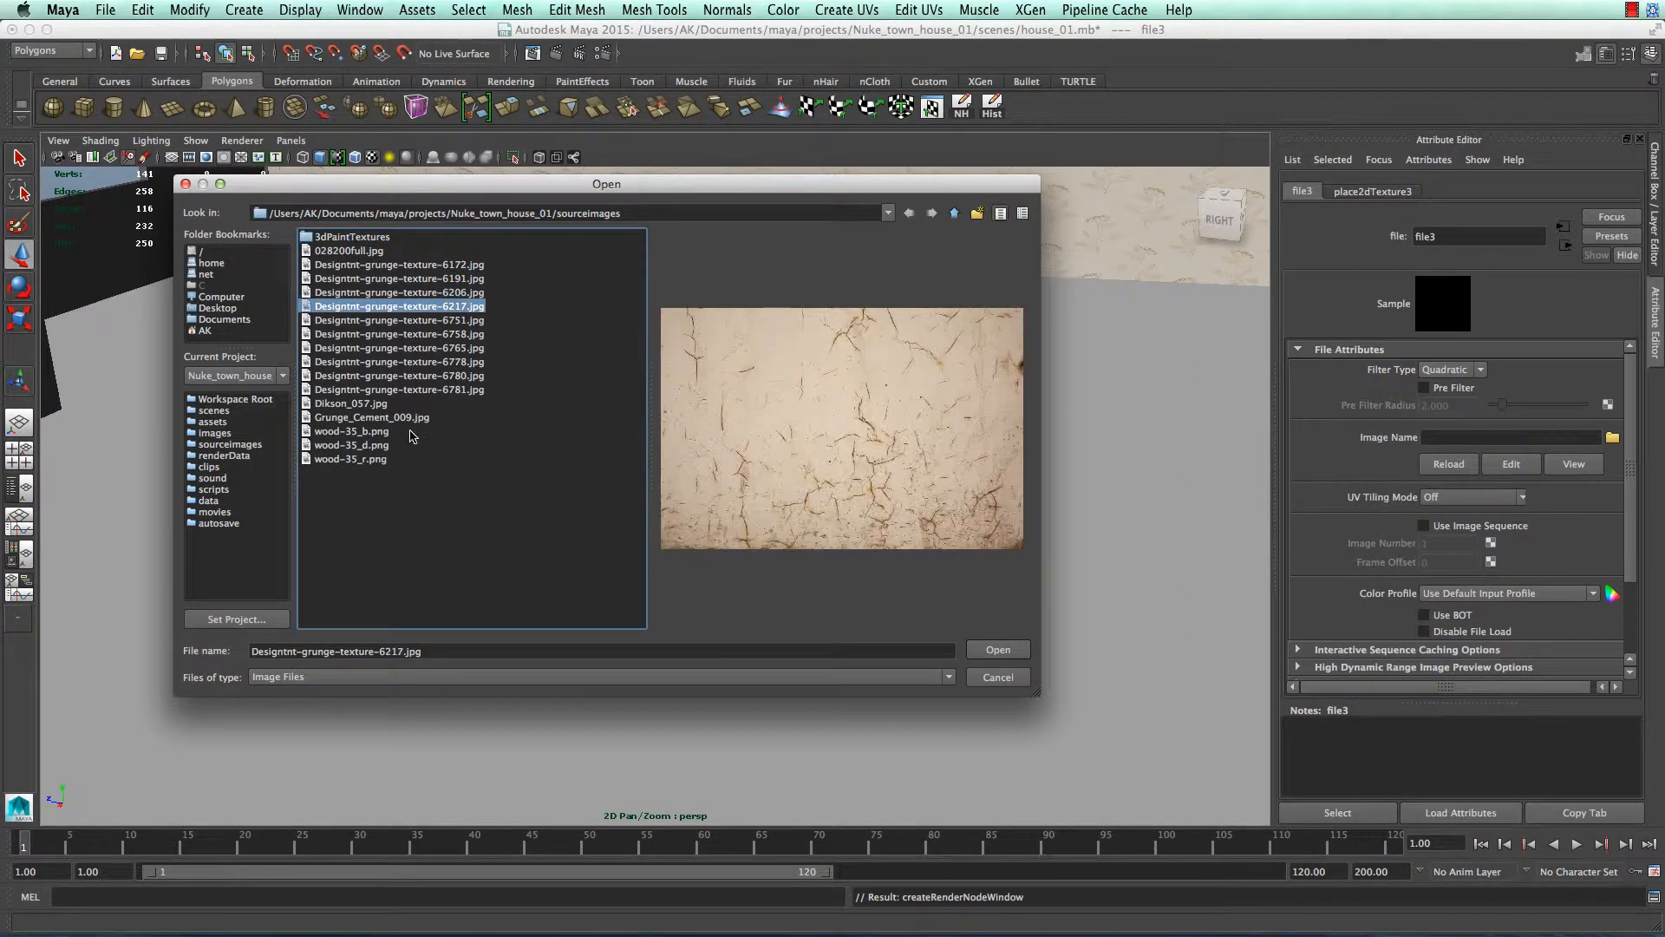
pyautogui.press('Up')
pyautogui.press('Down')
pyautogui.press('Down')
pyautogui.press('Down')
pyautogui.press('Down')
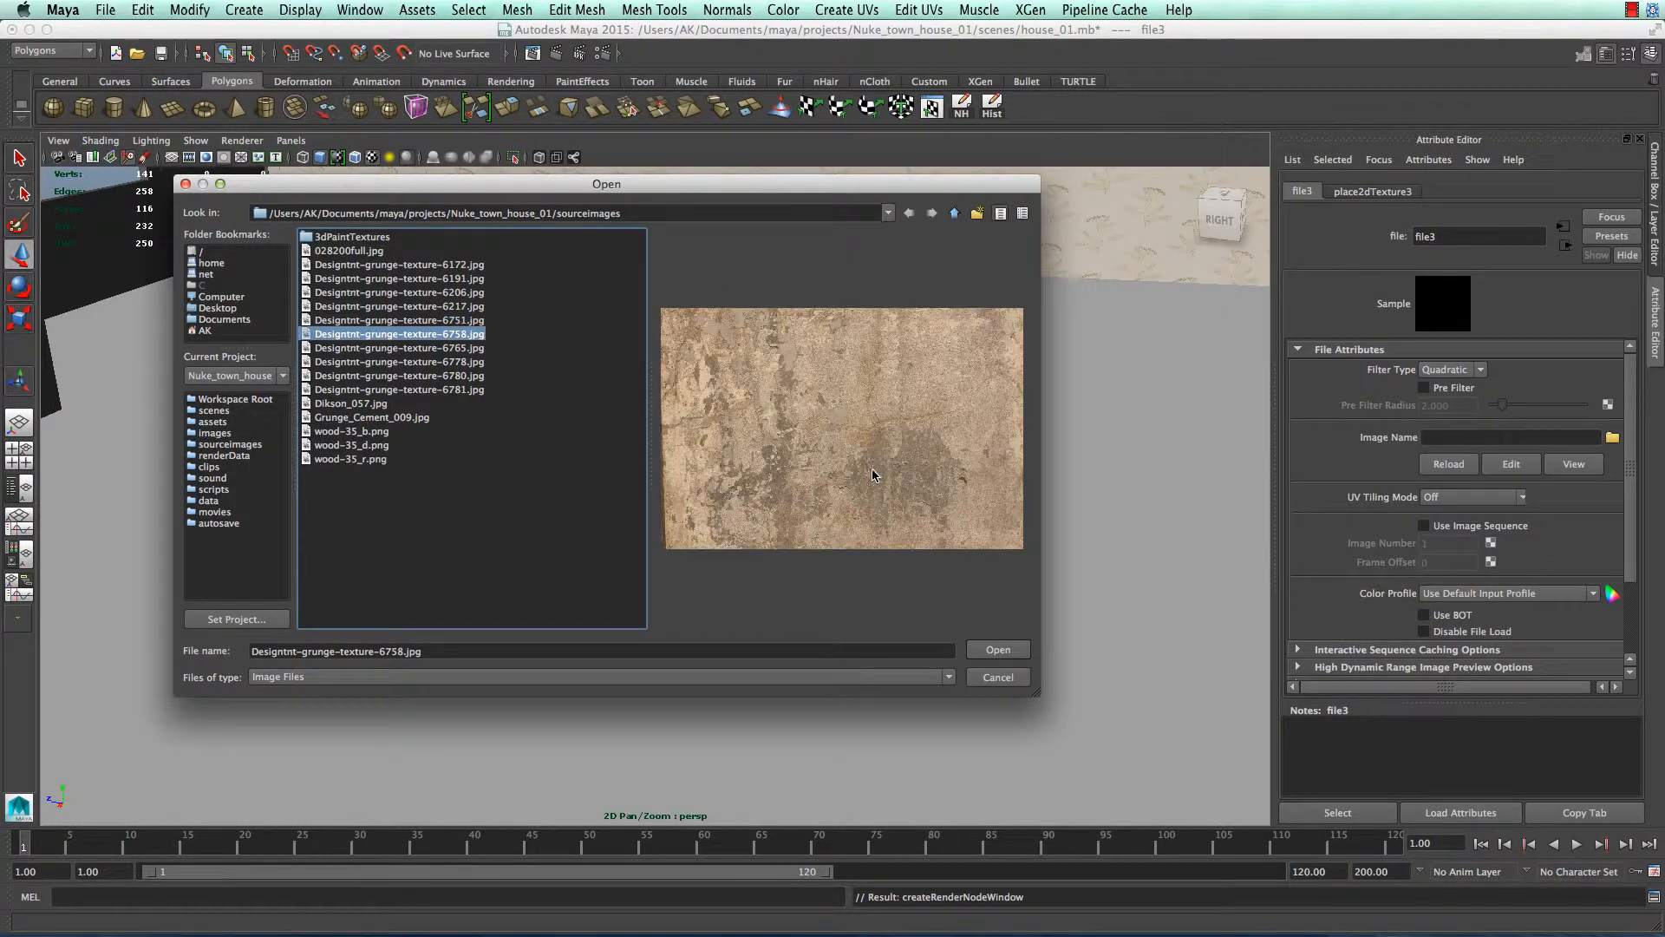
pyautogui.press('Down')
pyautogui.press('Down')
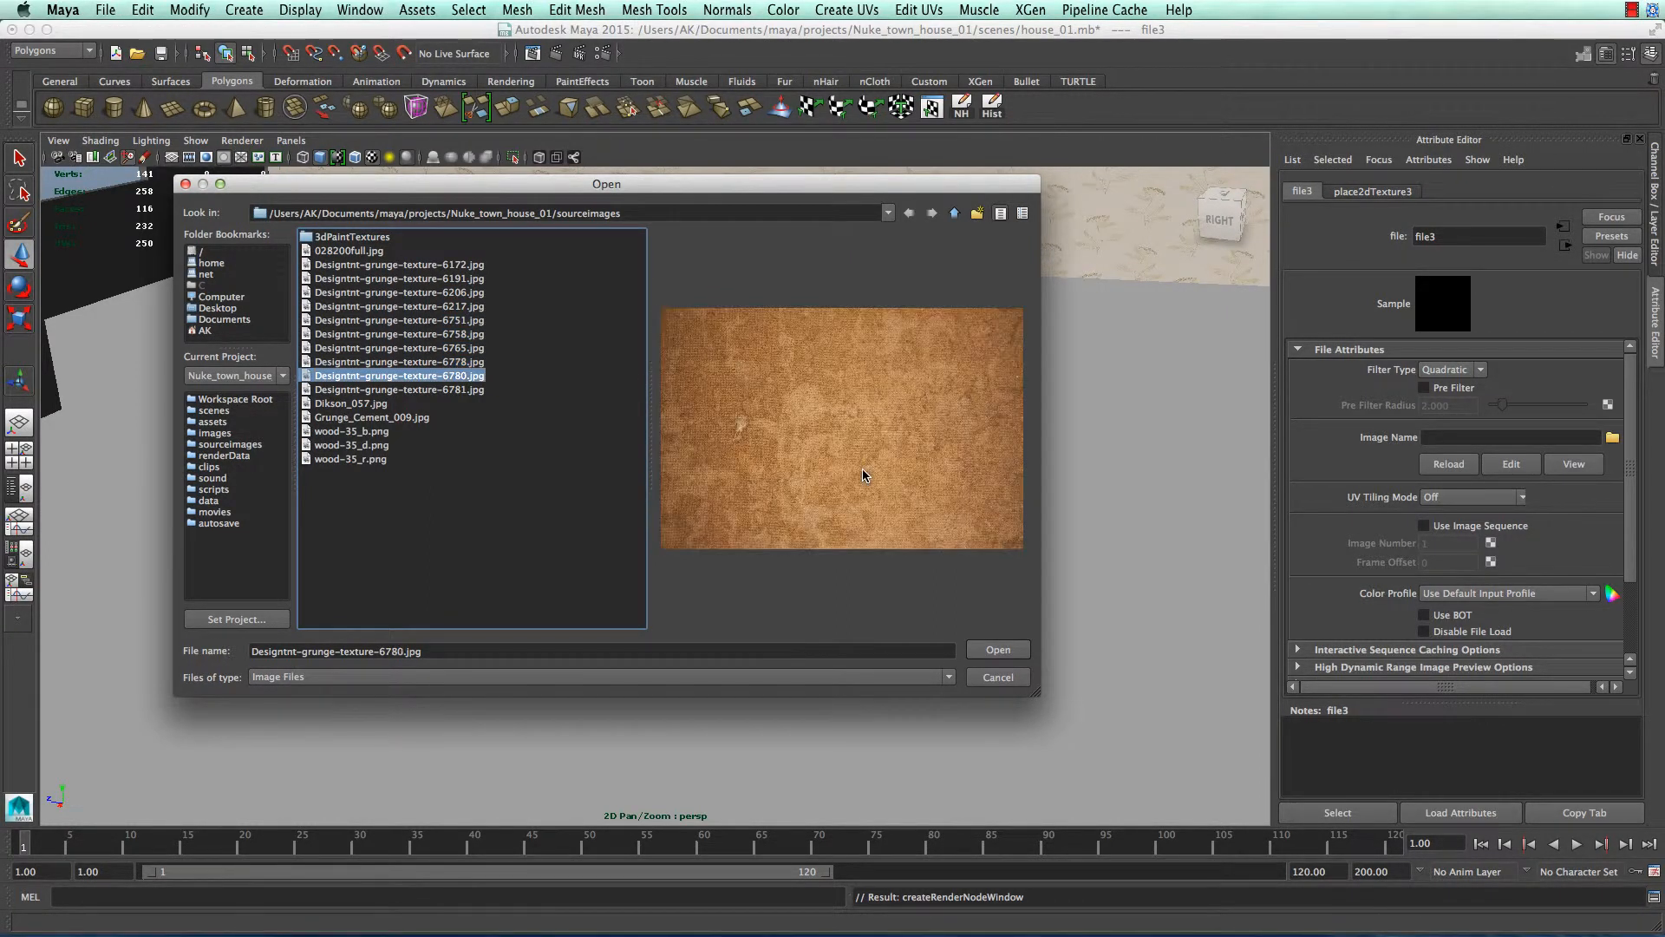
pyautogui.press('Down')
pyautogui.press('Down')
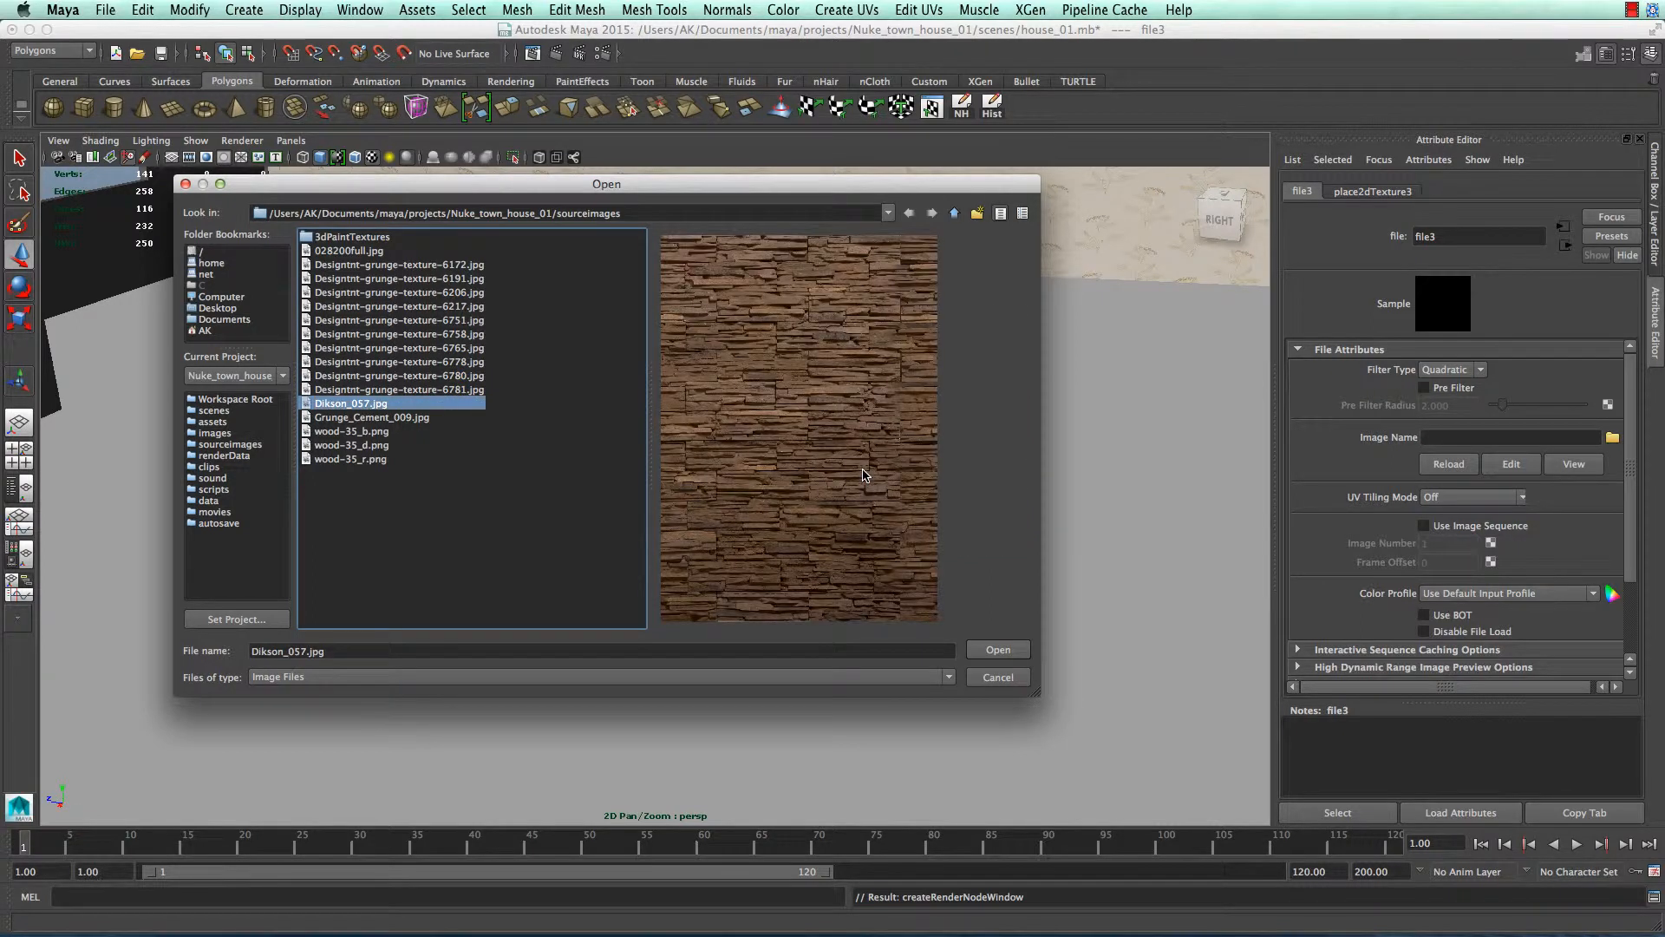
pyautogui.press('Down')
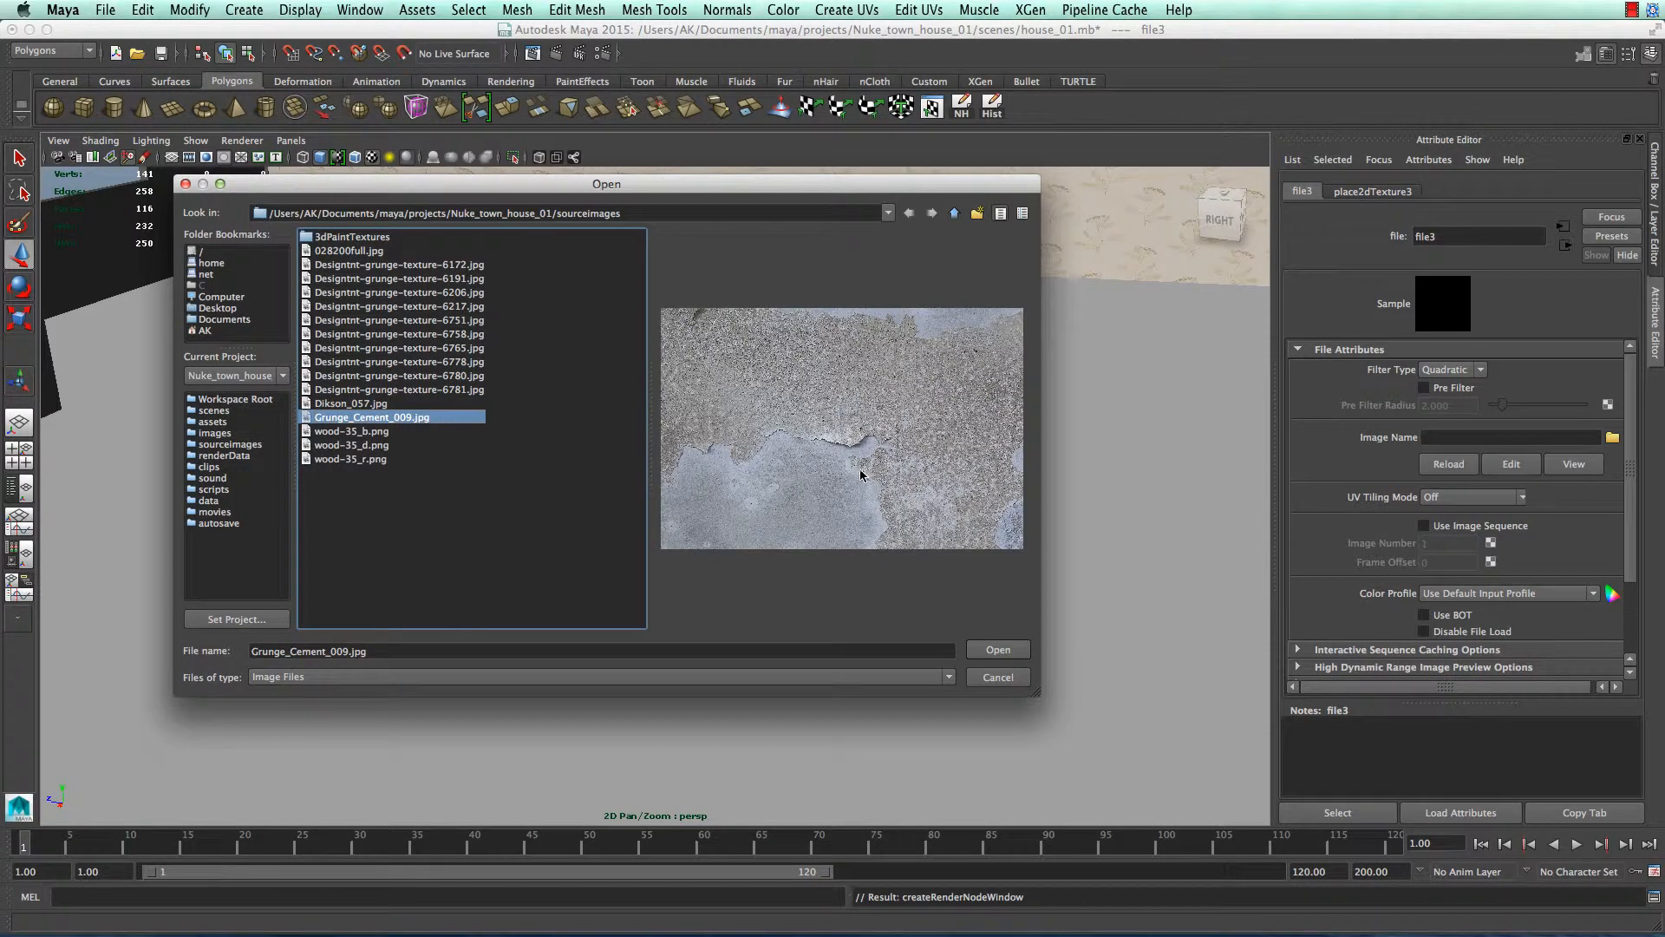
pyautogui.press('Down')
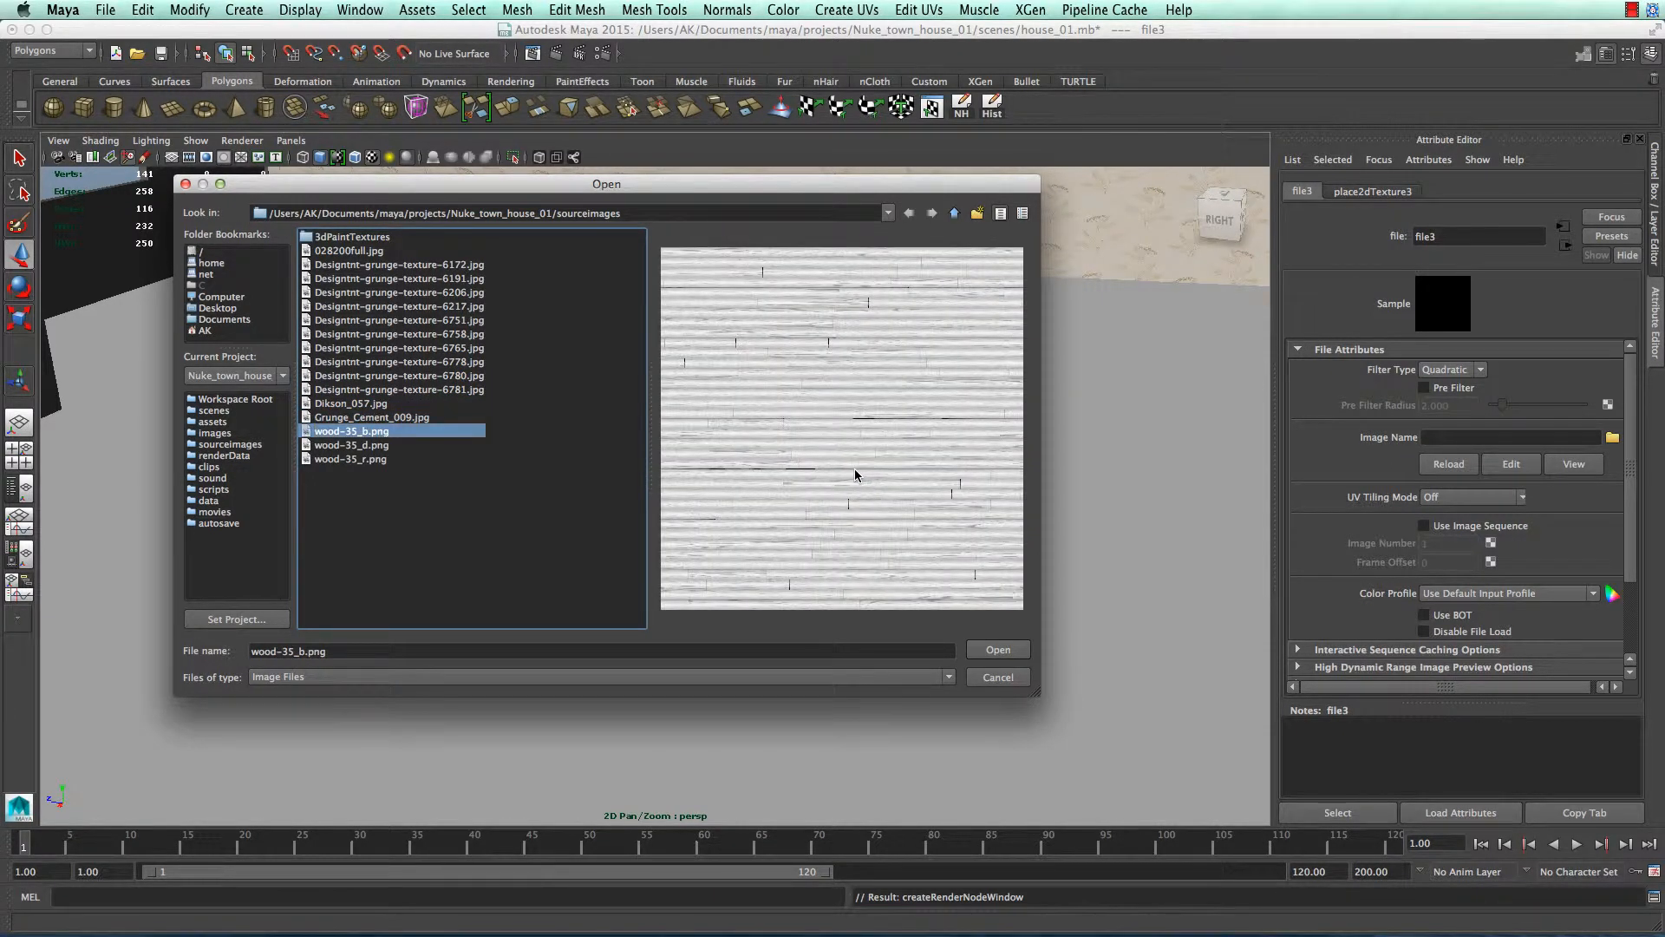
pyautogui.press('Down')
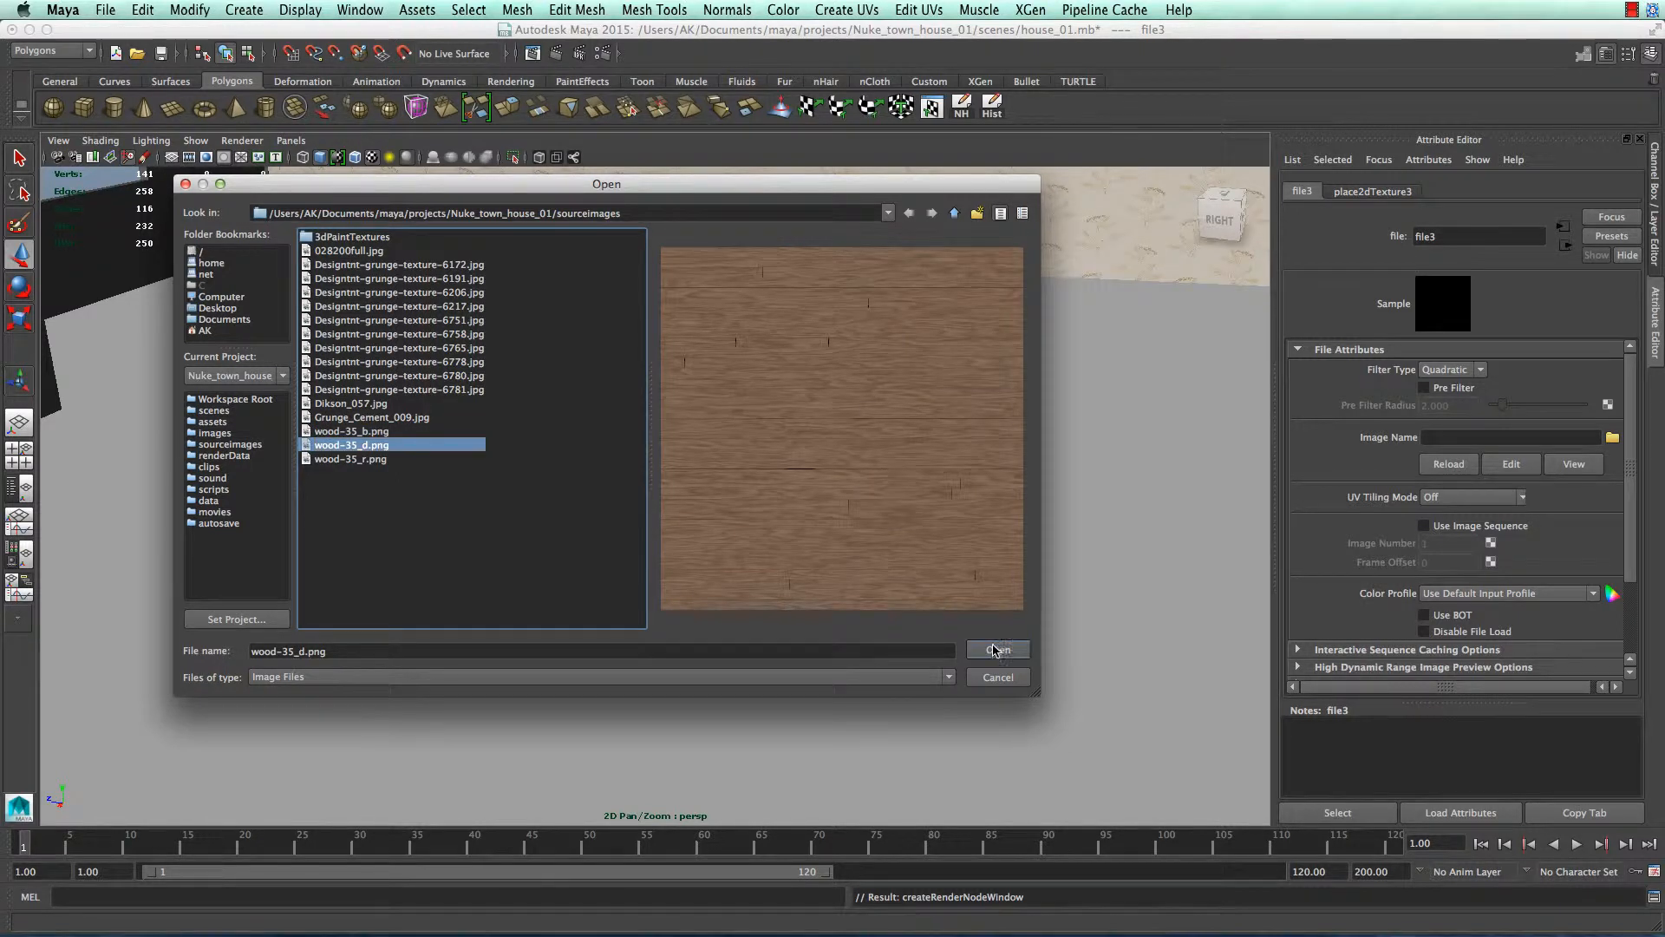
pyautogui.click(997, 650)
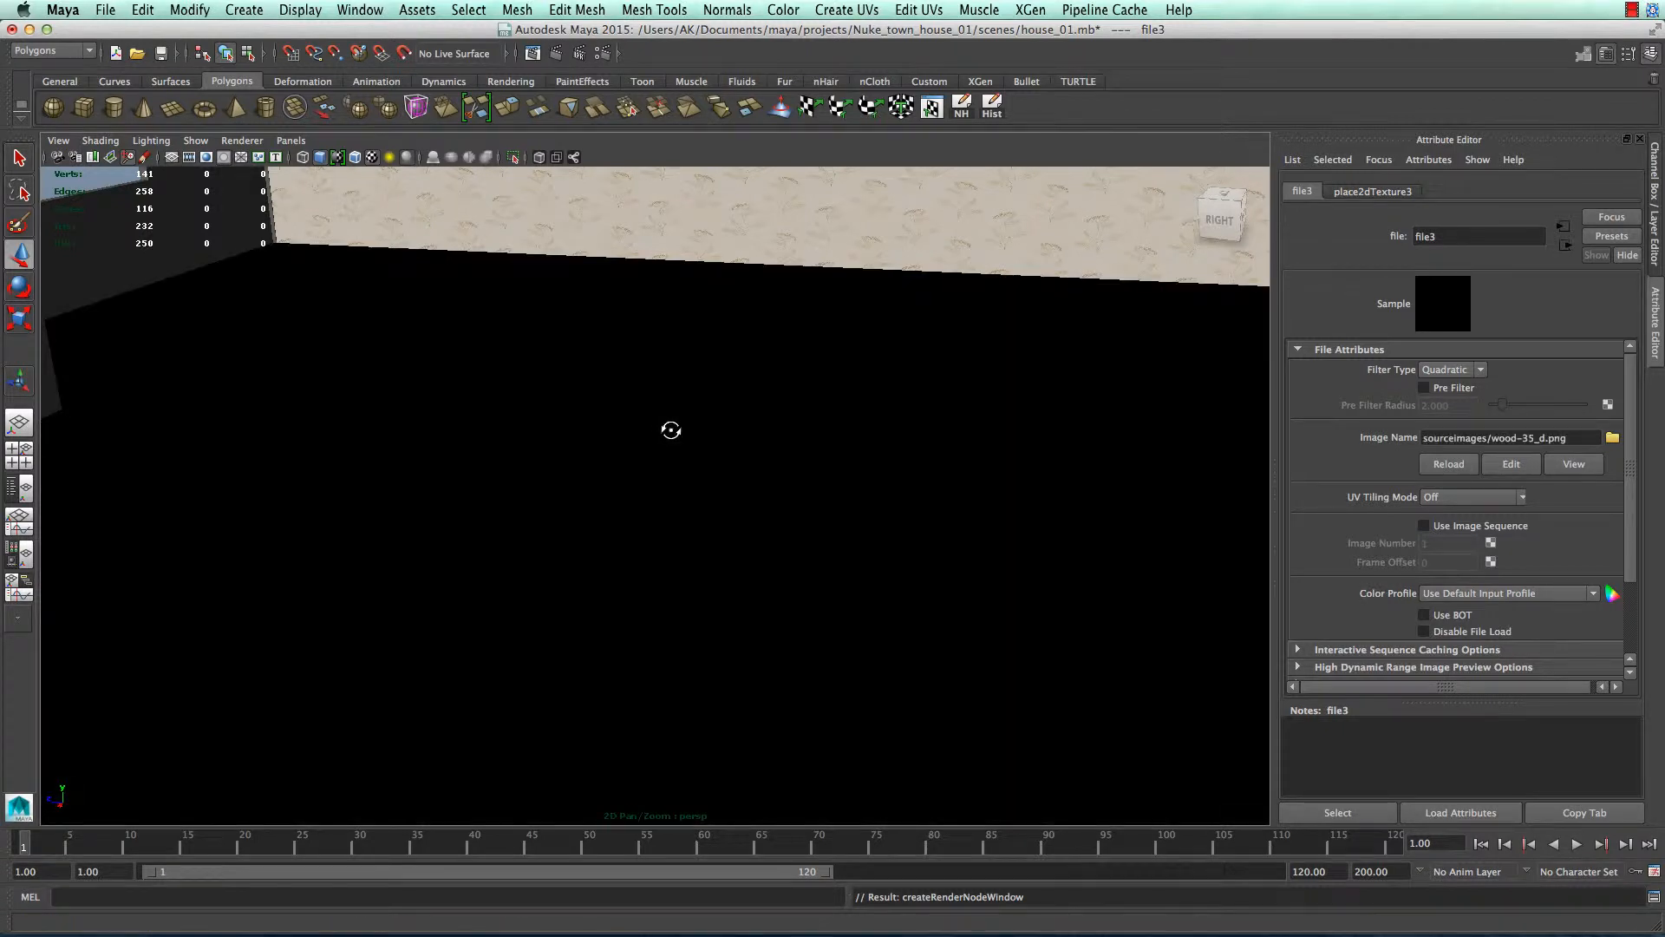
# - Render the room corner to check the scale of the wood texture on the floor, and close the render
pyautogui.keyDown('alt'); pyautogui.moveTo(602, 416); pyautogui.dragTo(706, 412); pyautogui.keyUp('alt')
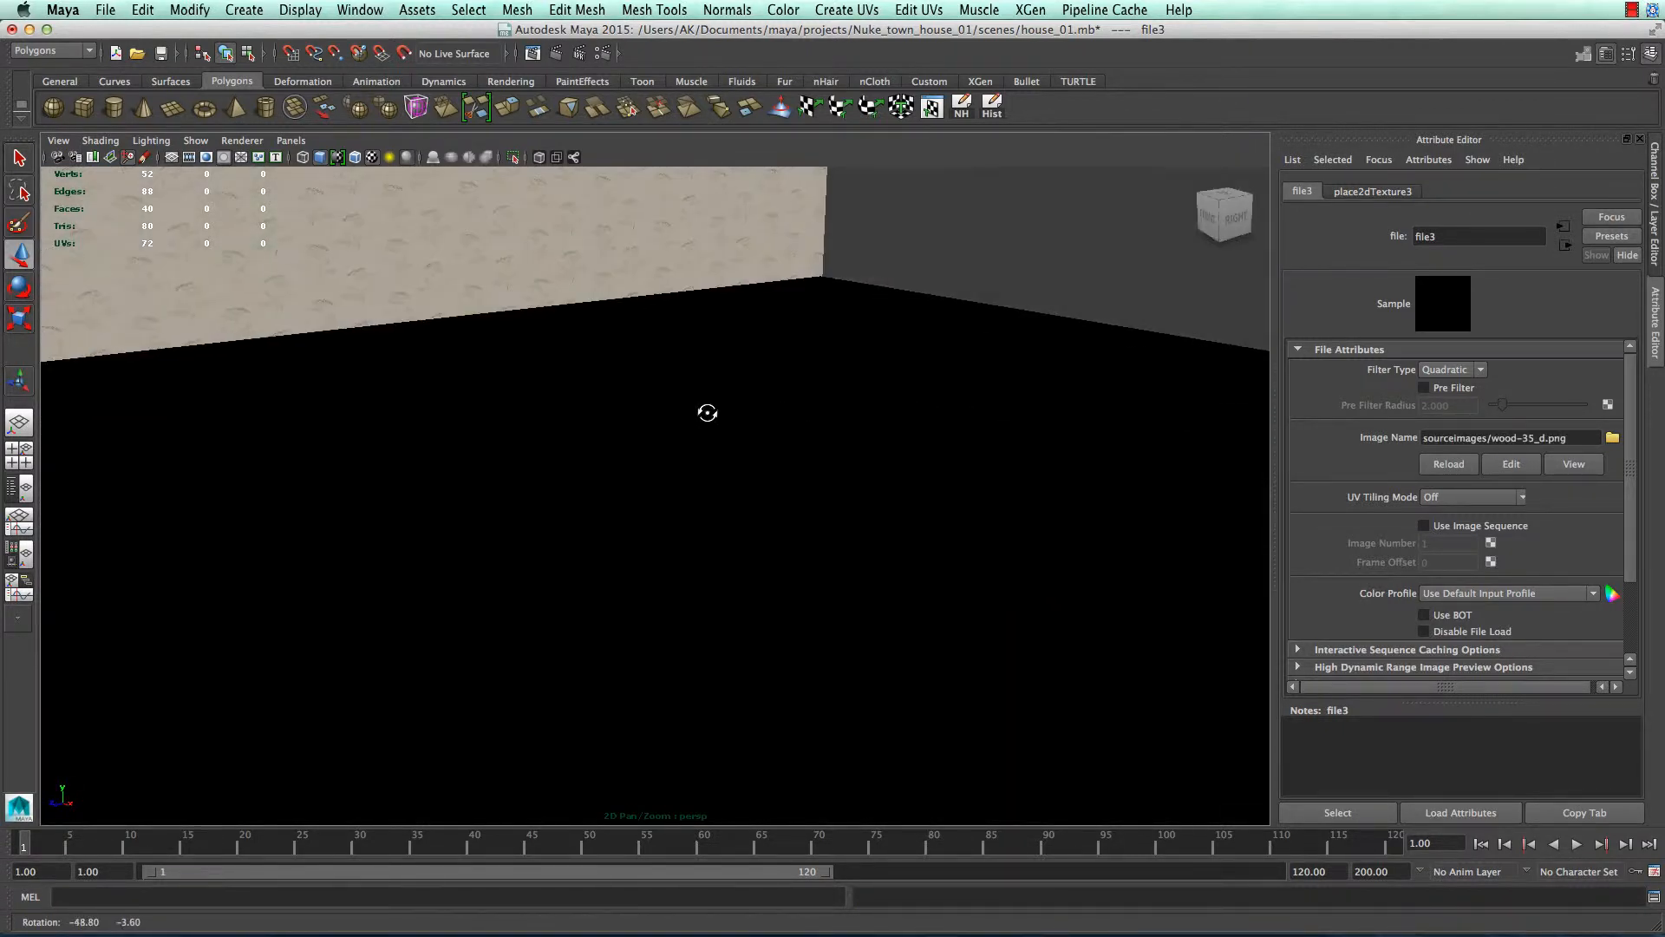
pyautogui.click(556, 54)
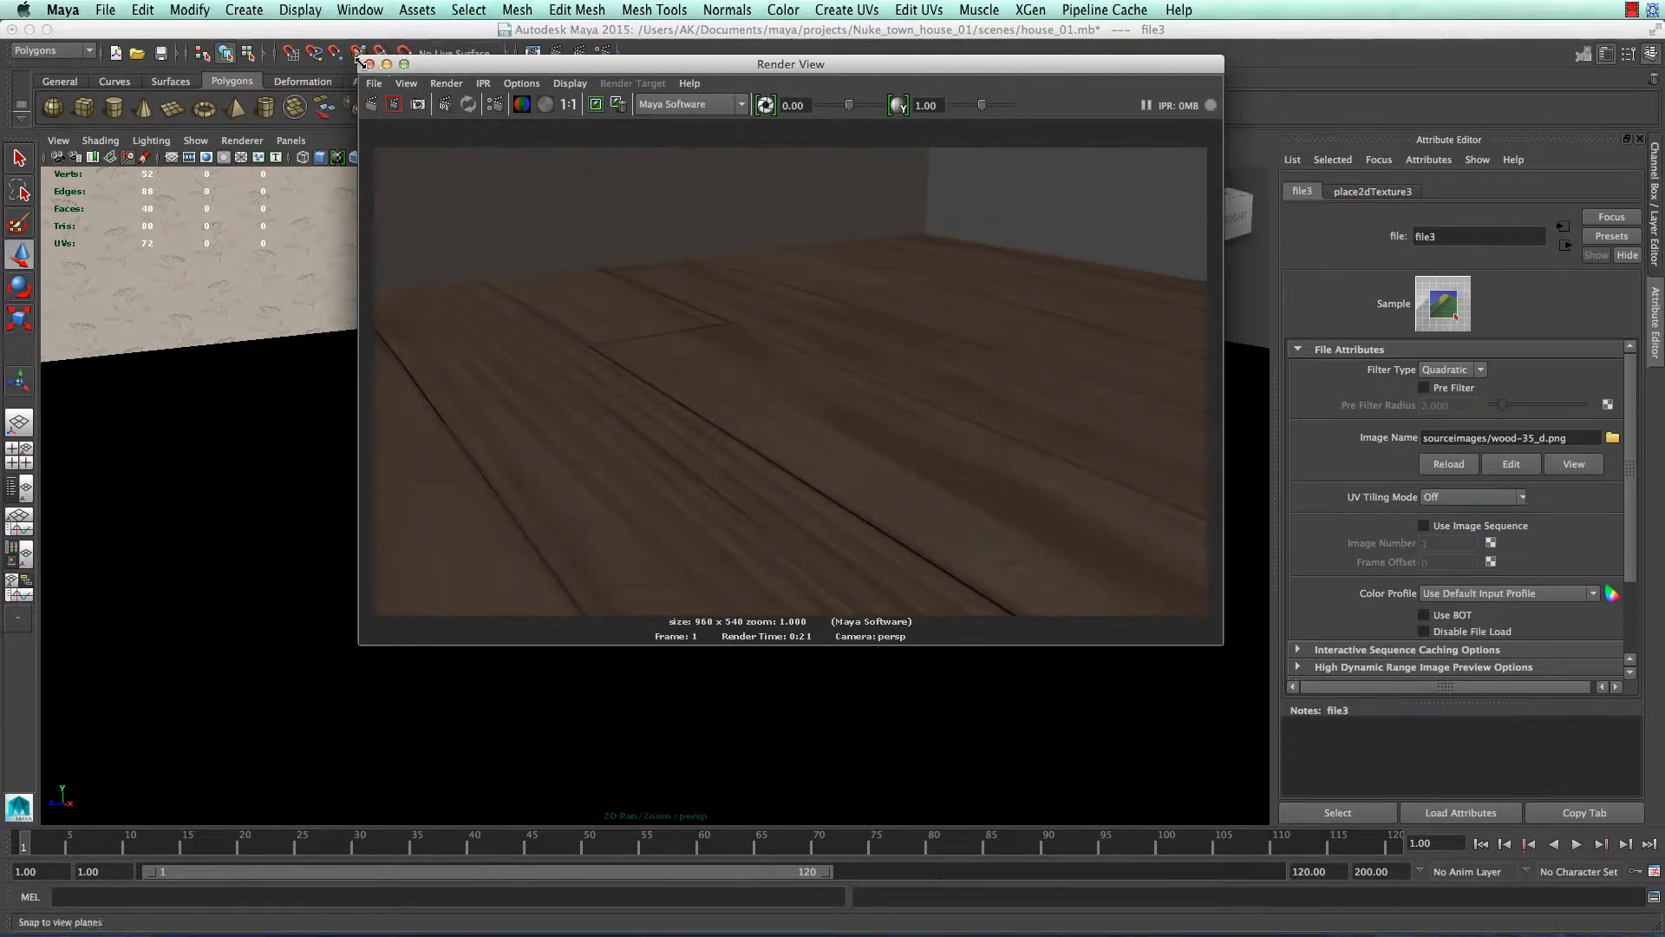
pyautogui.click(369, 63)
# - Apply planar mapping to the floor slab, projected from the Y axis and fitted to the bounding box
pyautogui.click(918, 449)
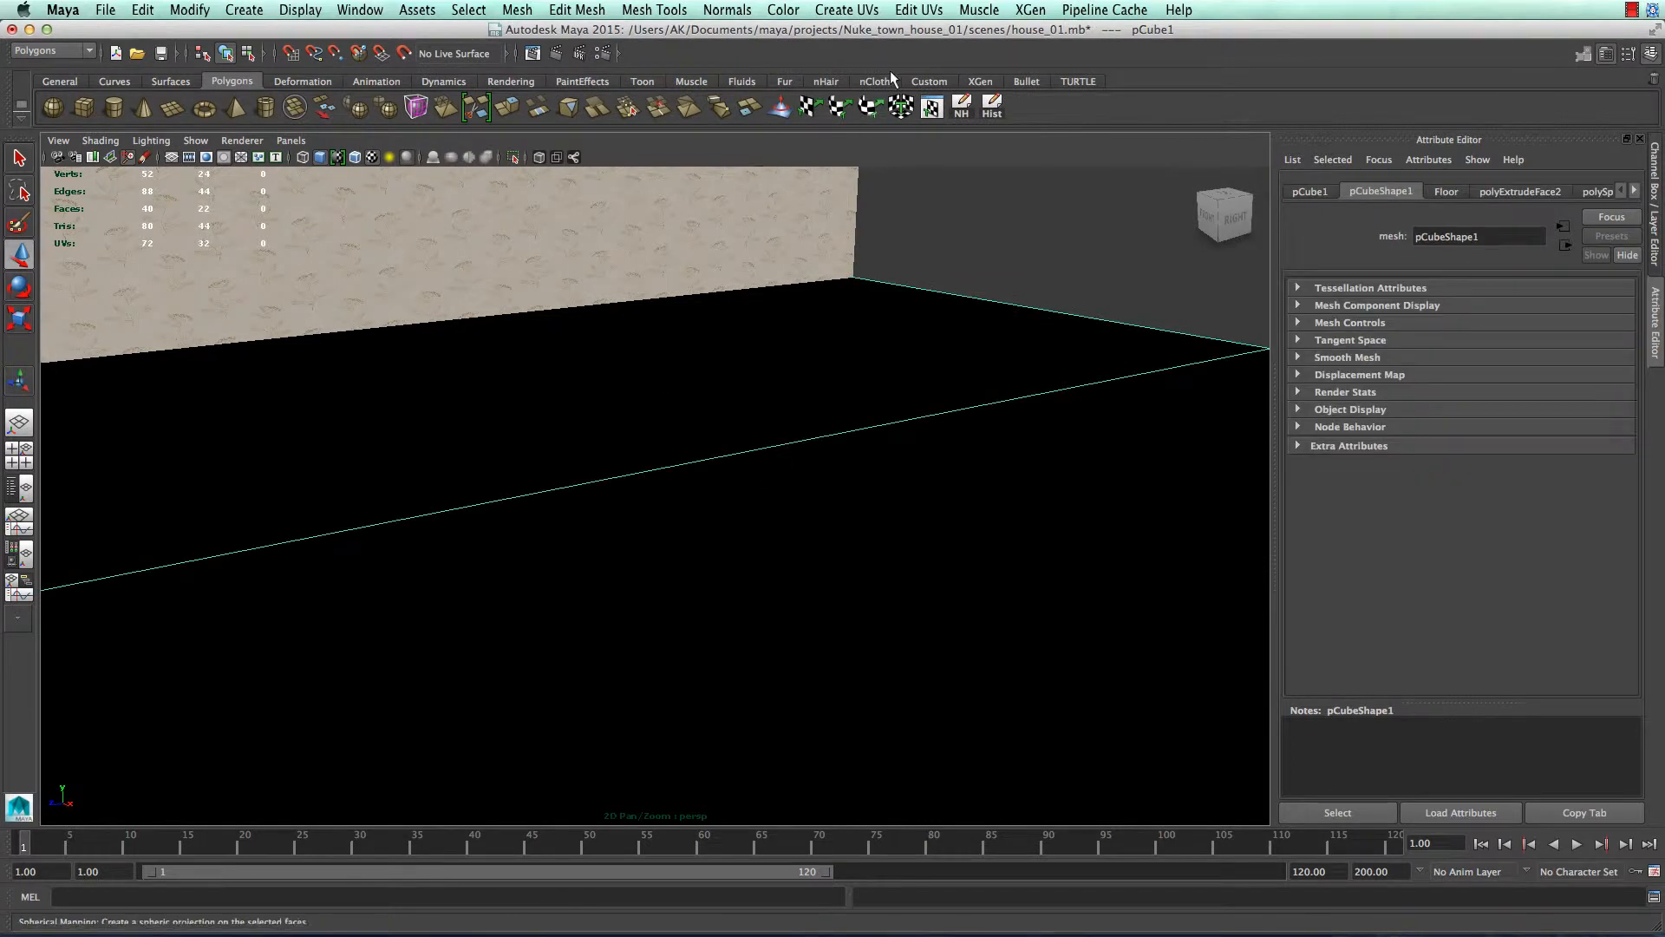
pyautogui.click(828, 13)
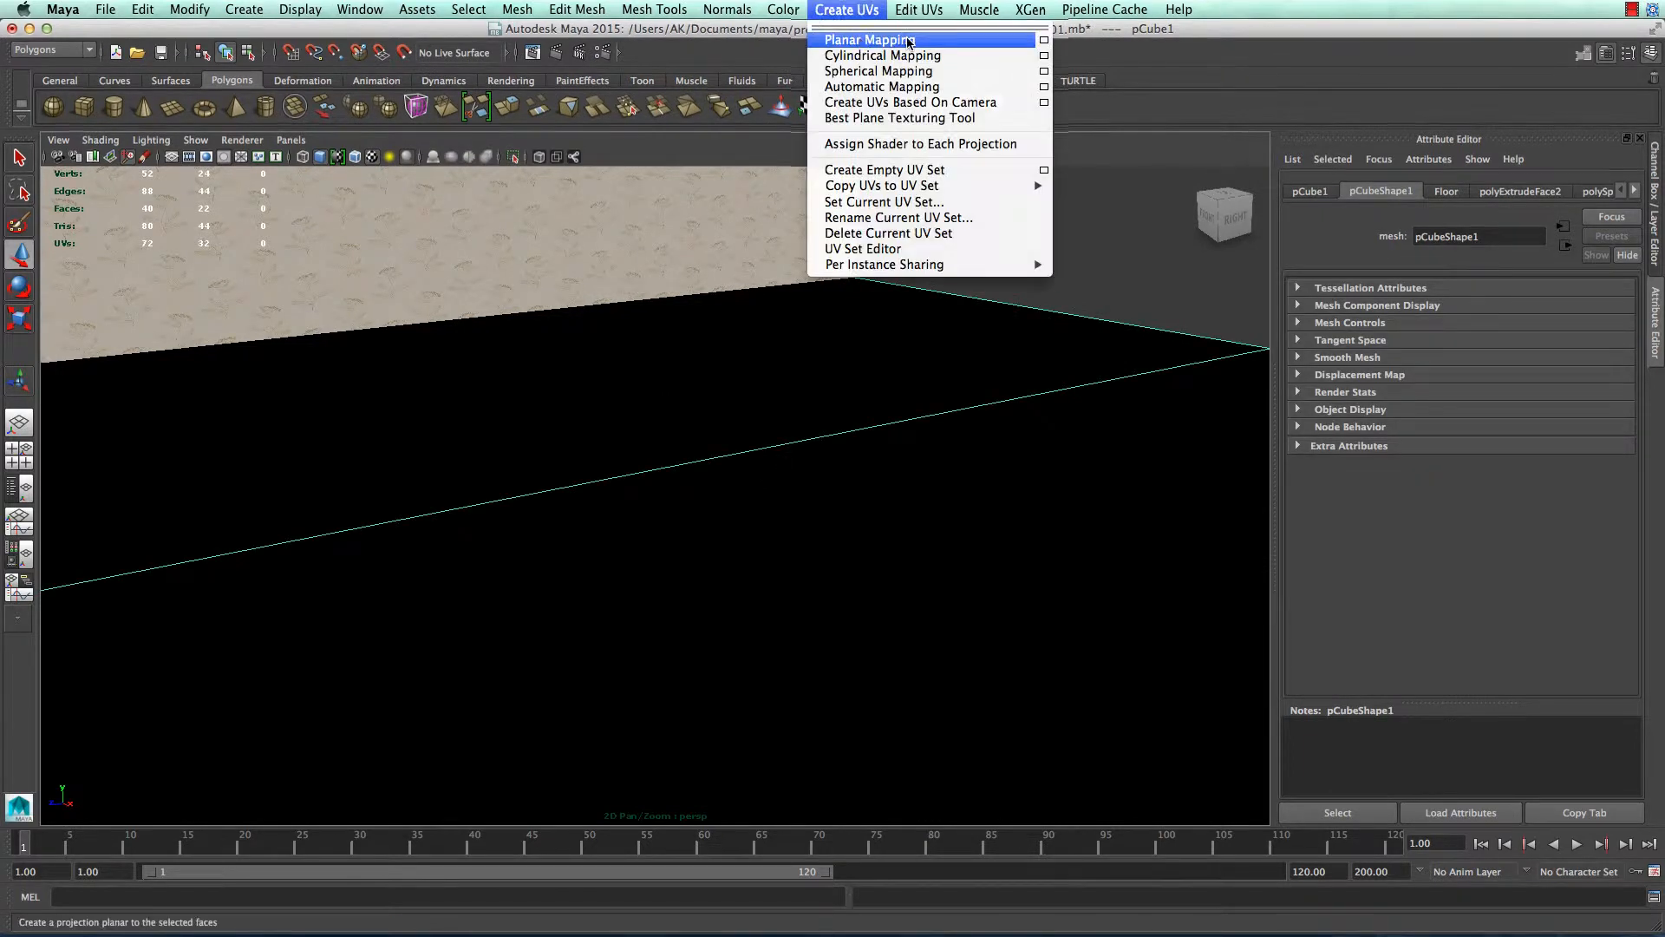
pyautogui.click(1048, 35)
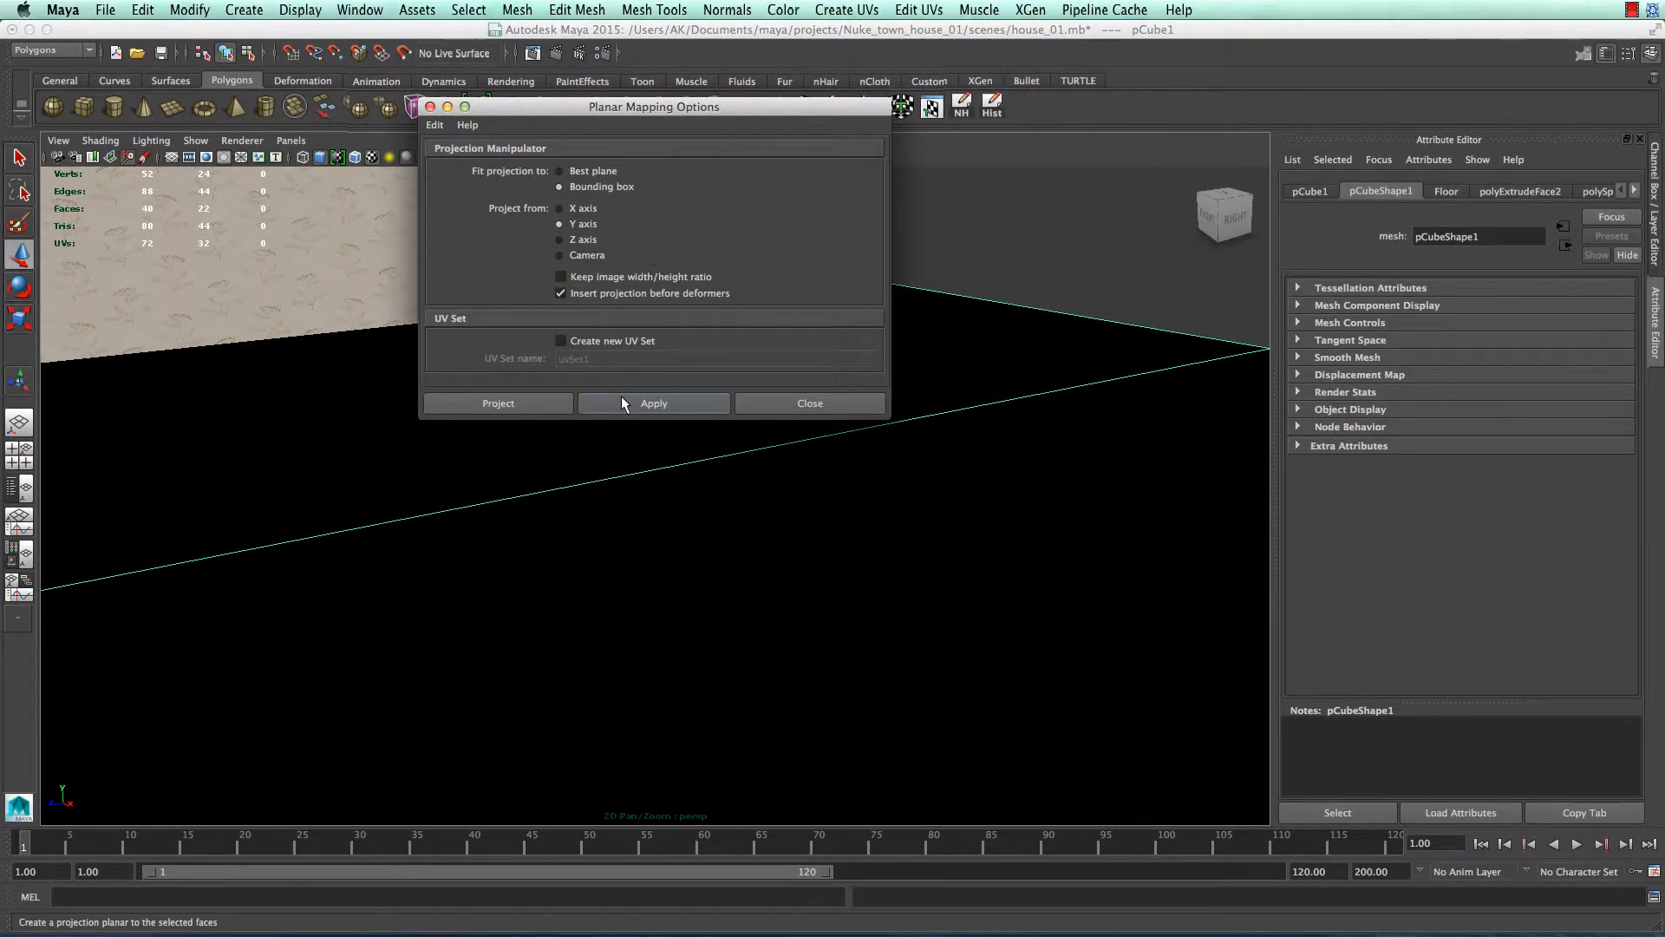
pyautogui.click(621, 401)
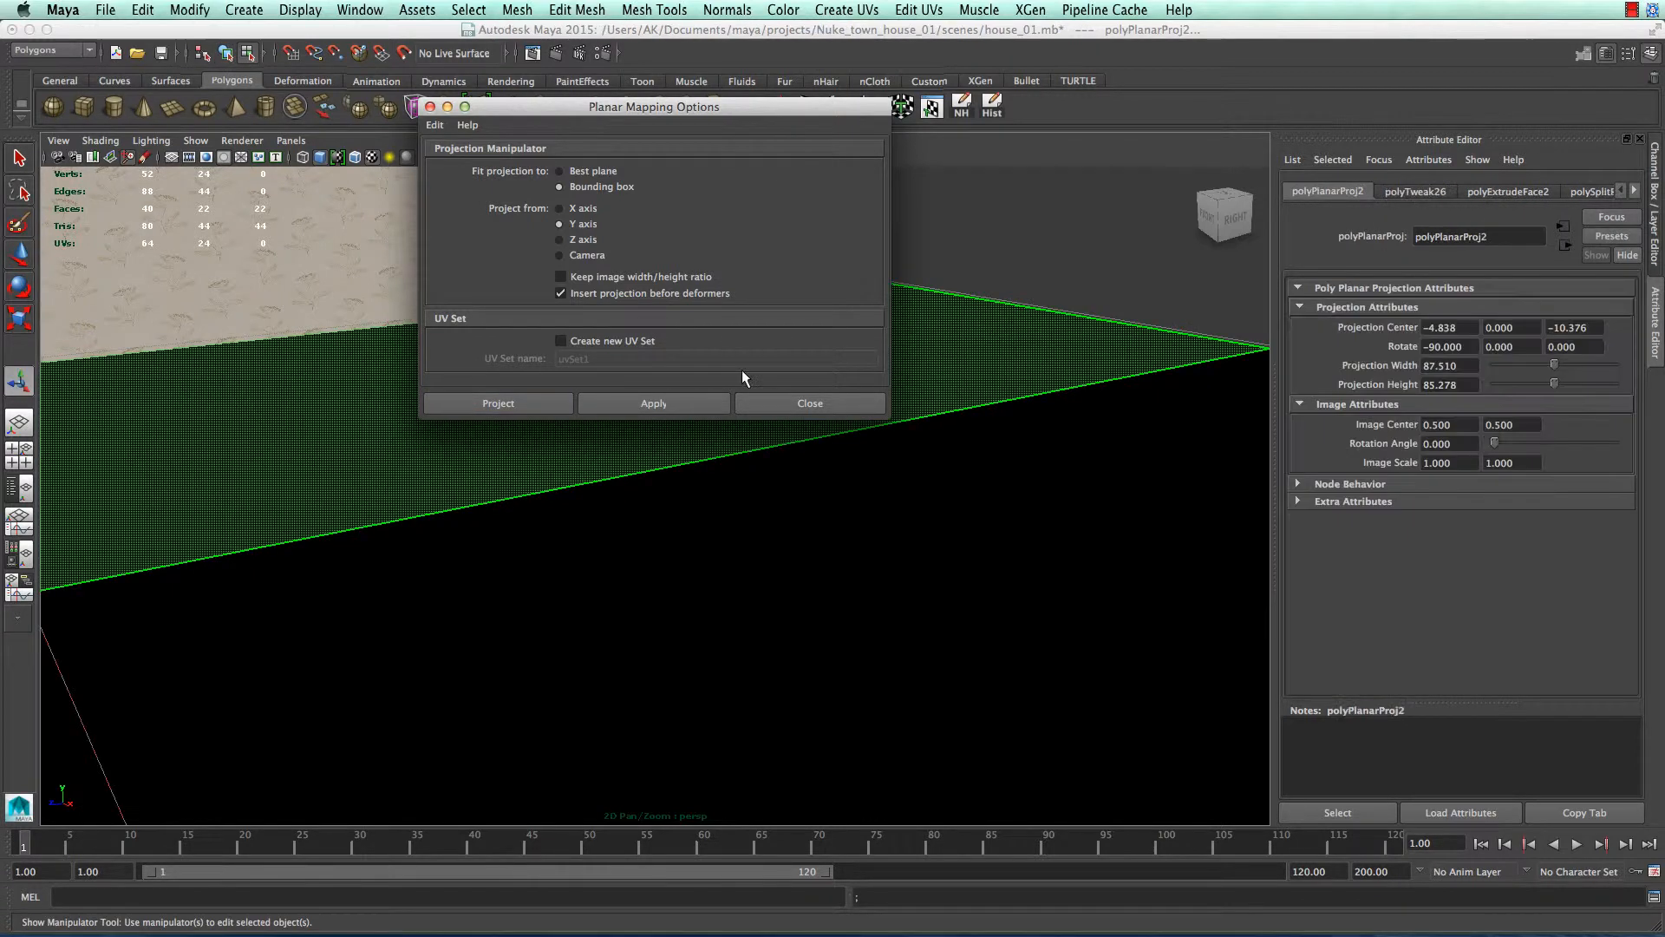
pyautogui.click(798, 403)
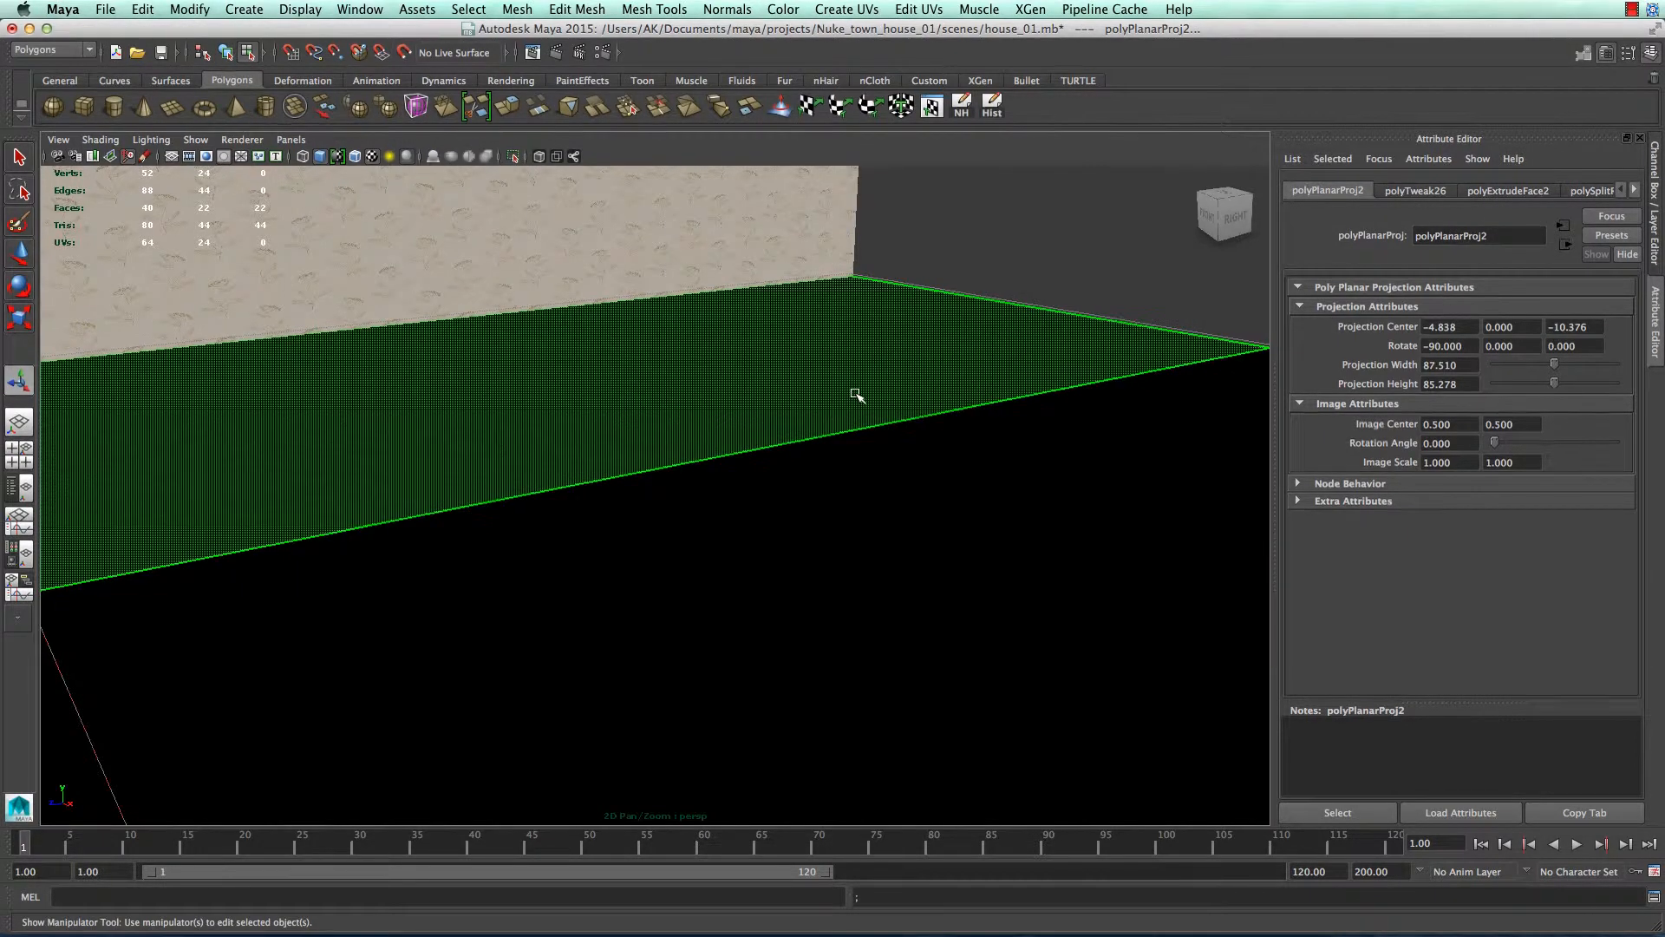
pyautogui.click(898, 375)
# - Inspect the floor's UV layout in the UV Texture Editor and render the room again to check the wood planks
pyautogui.click(841, 455)
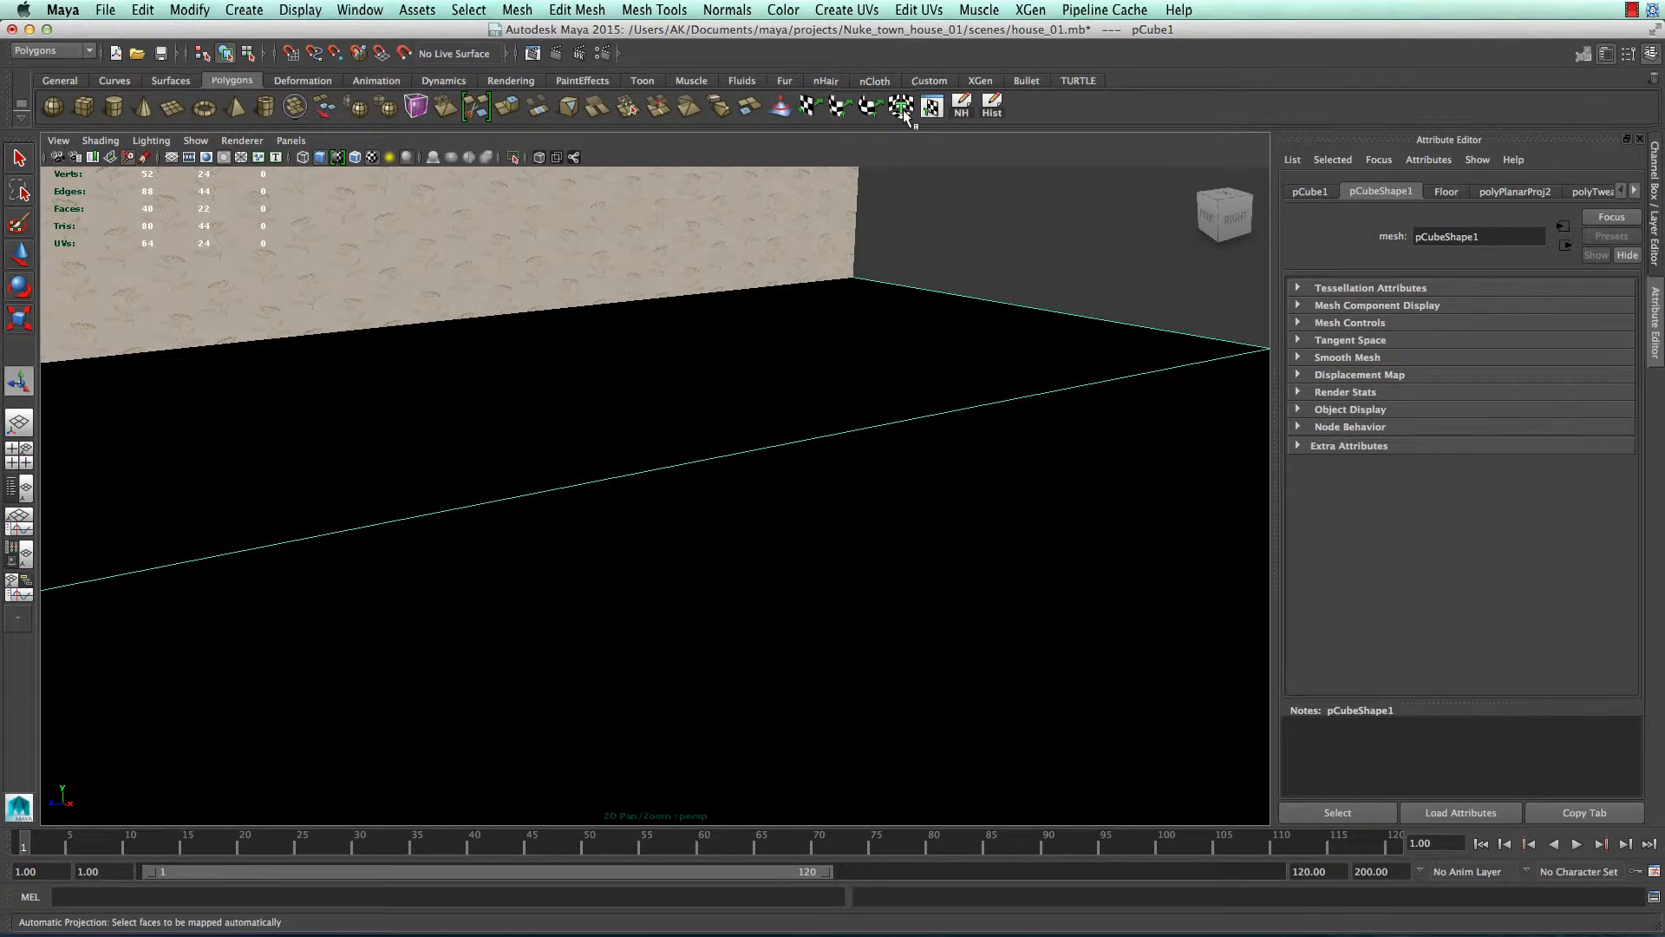
pyautogui.click(933, 108)
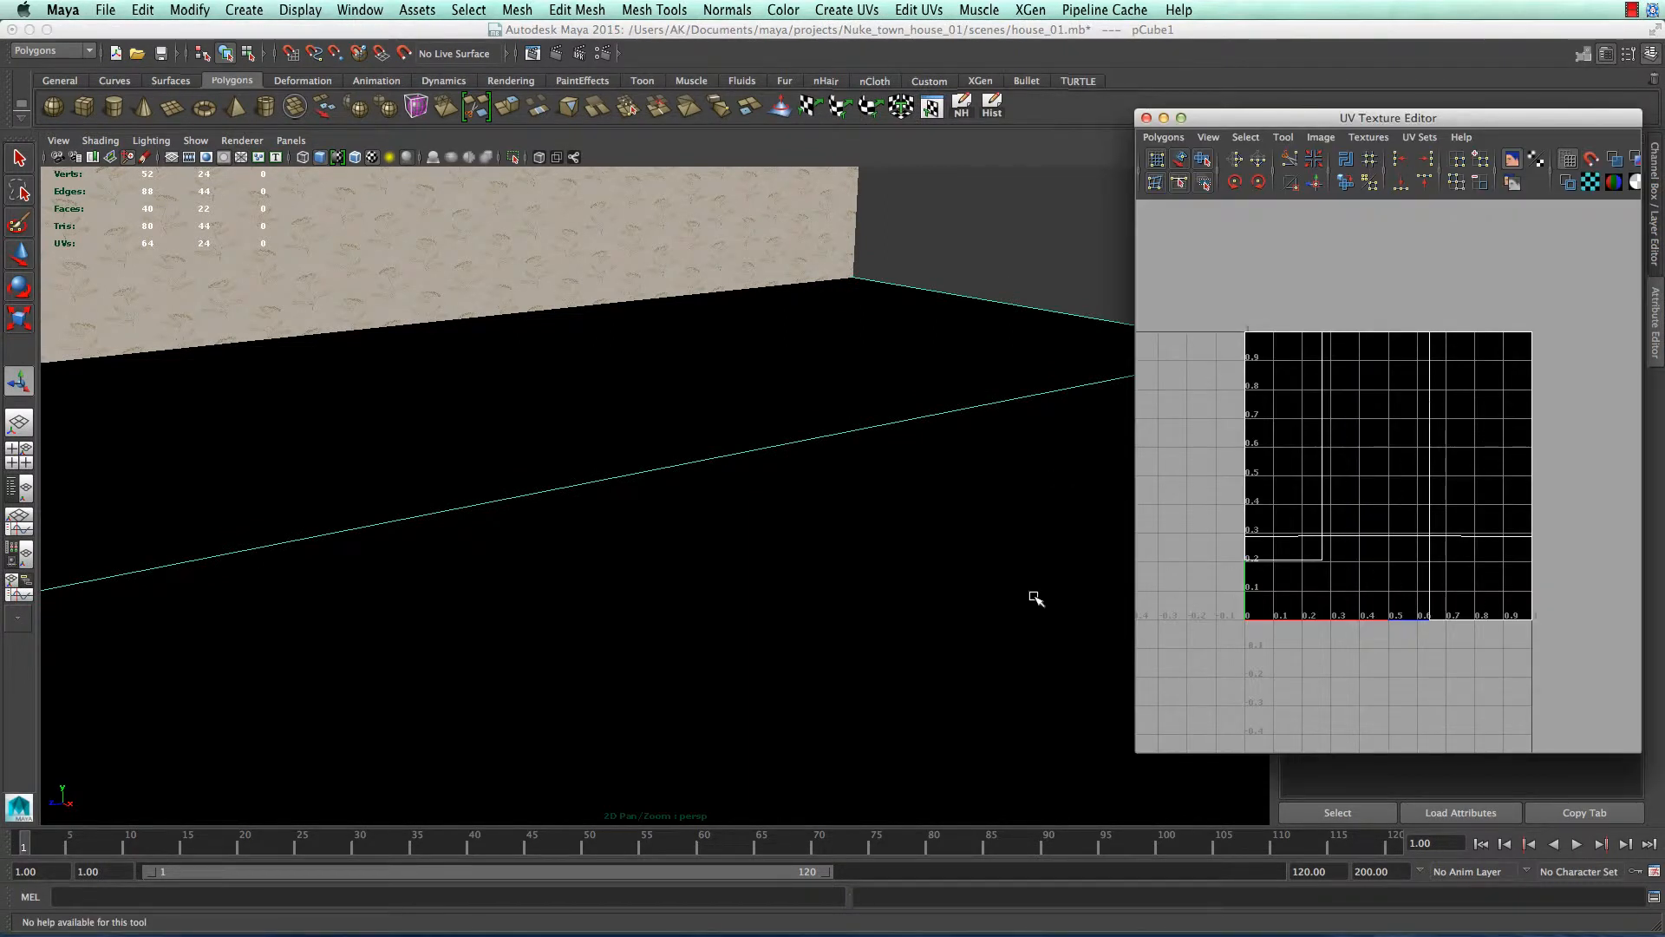
pyautogui.keyDown('alt'); pyautogui.moveTo(1035, 598); pyautogui.dragTo(848, 513); pyautogui.keyUp('alt')
pyautogui.click(1145, 118)
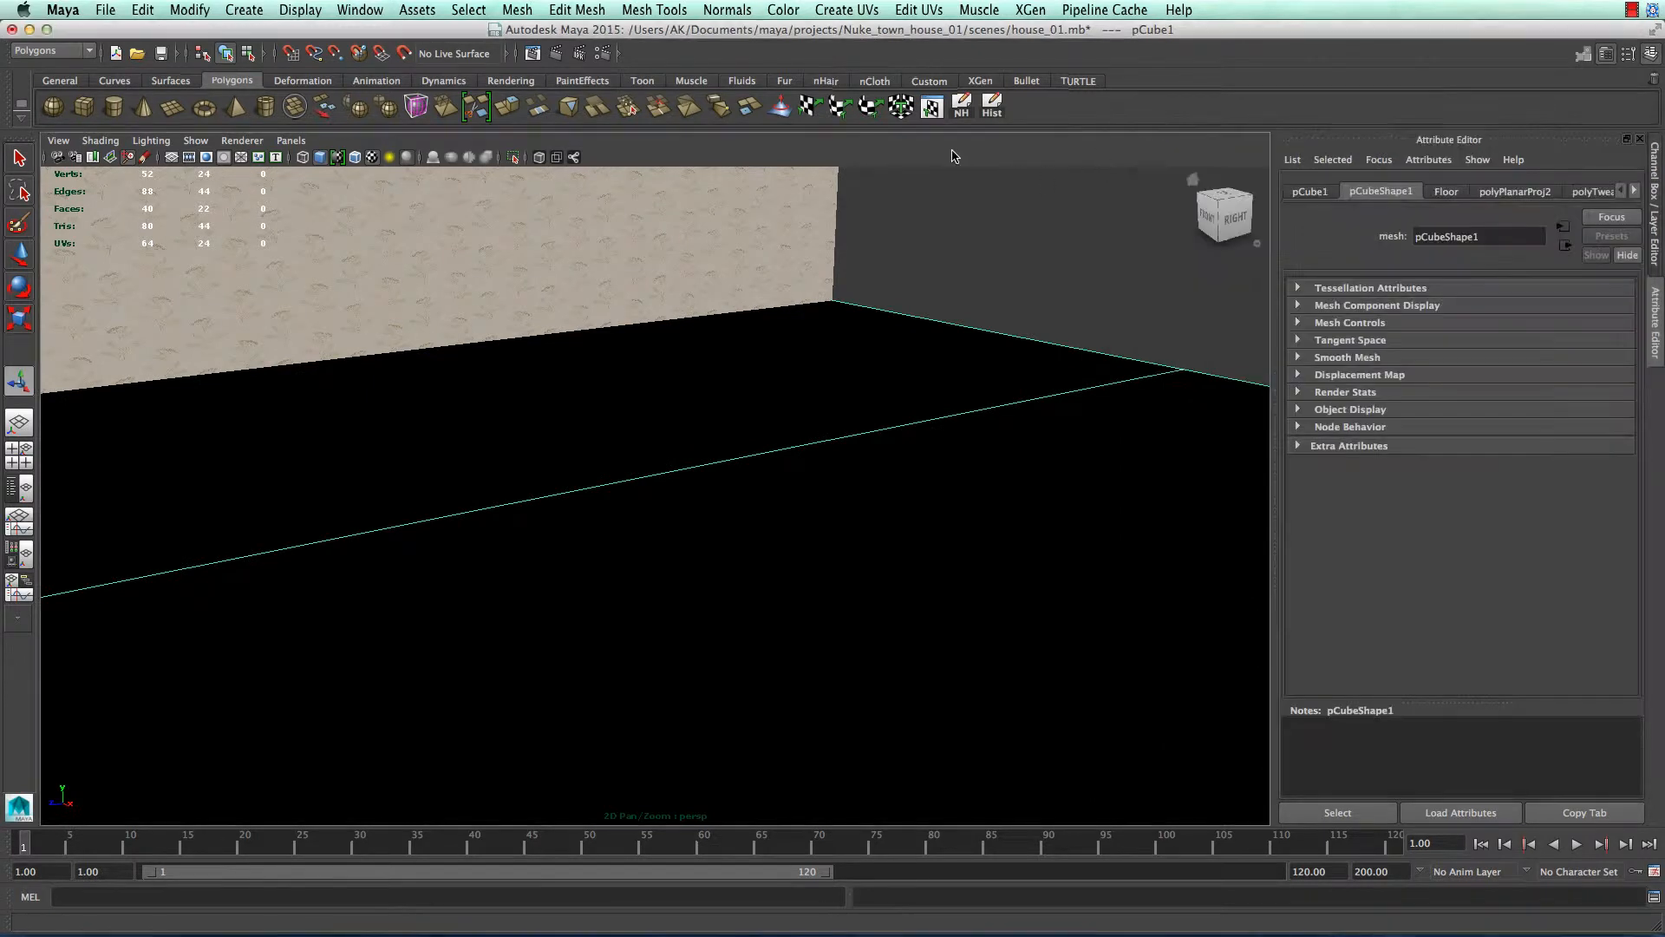
pyautogui.click(556, 54)
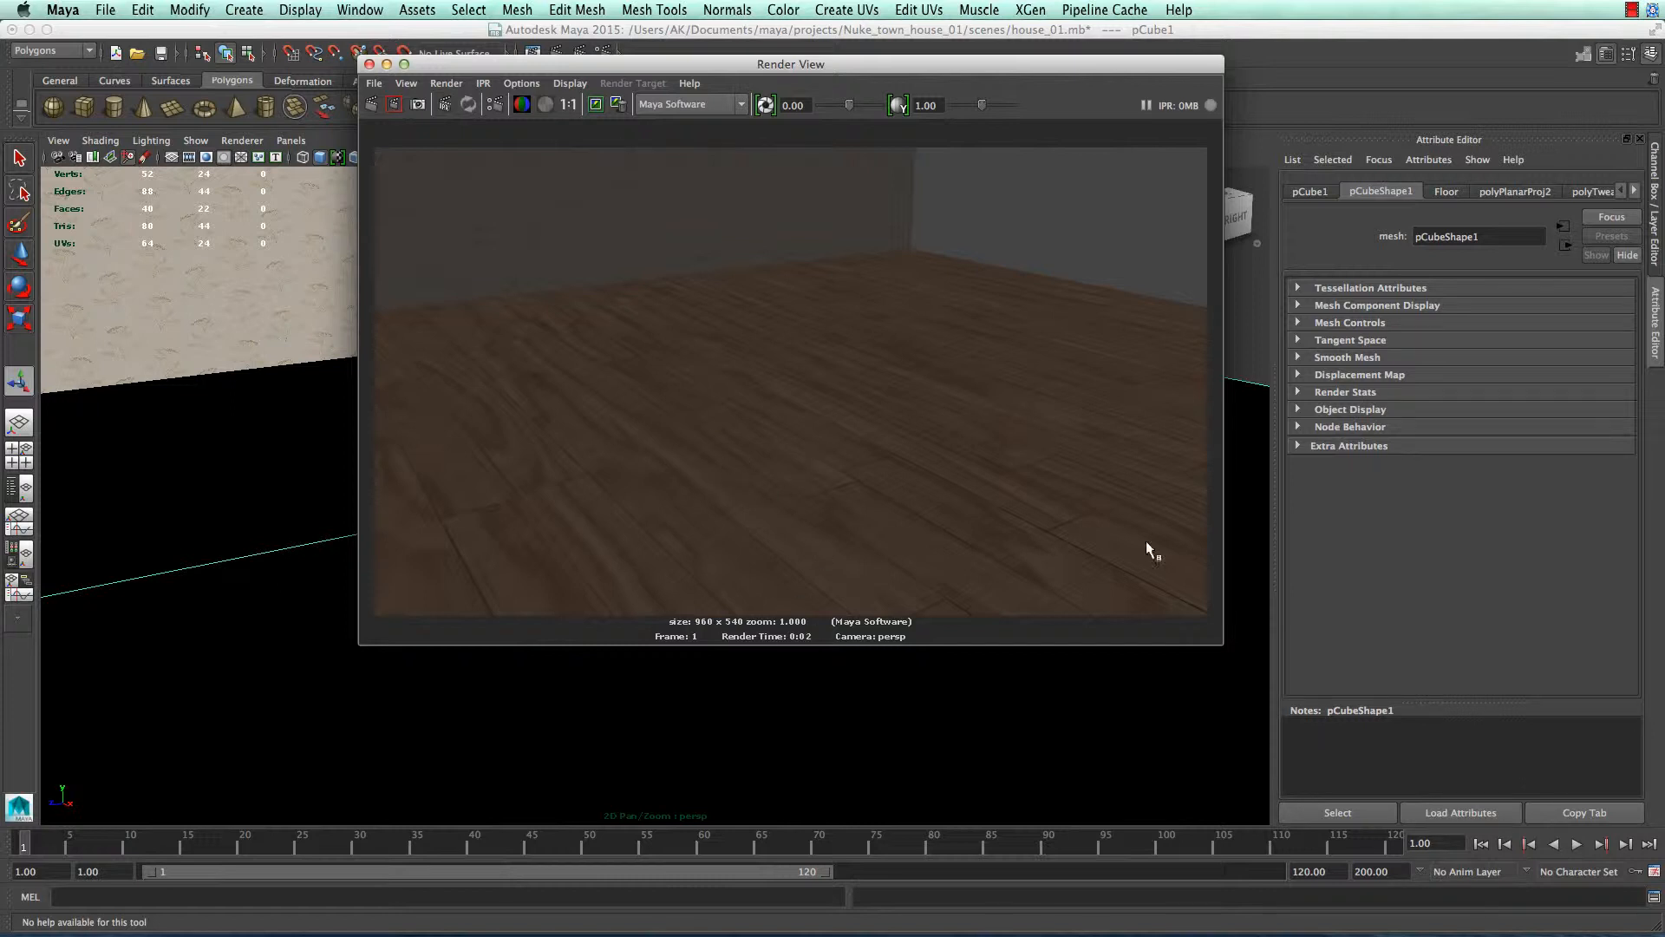
pyautogui.click(371, 65)
# - Select the inner face of the plain grey wall adjoining the wallpapered one and assign it the existing inside_wall_01 material
pyautogui.keyDown('alt'); pyautogui.moveTo(638, 412); pyautogui.dragTo(705, 351); pyautogui.keyUp('alt')
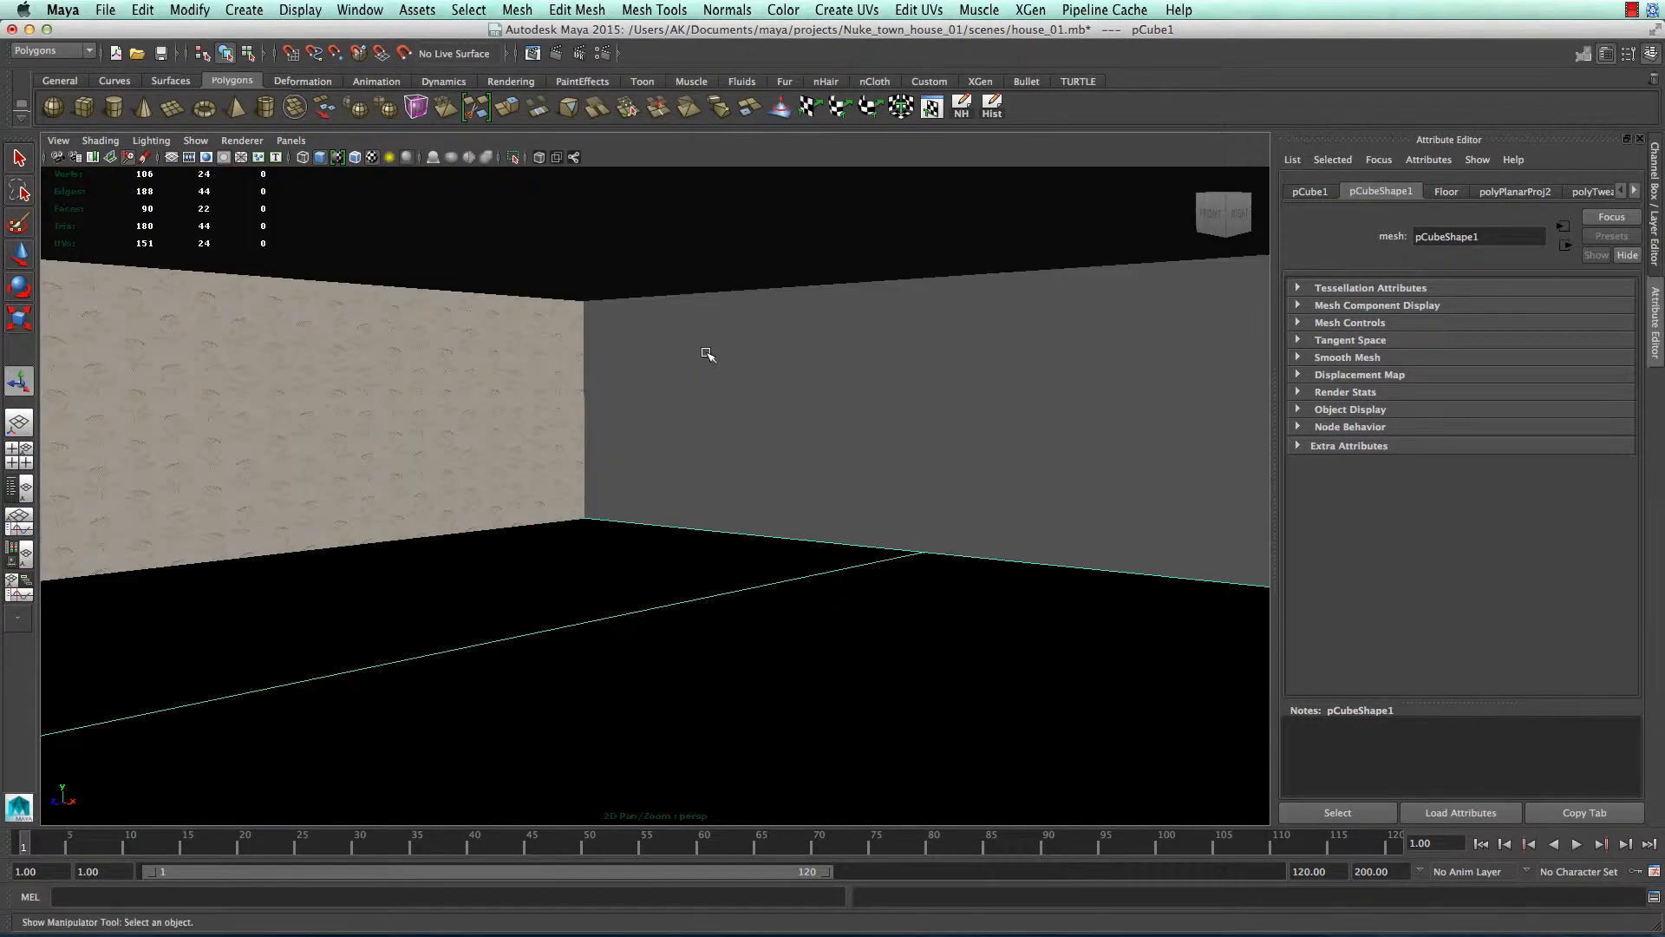
pyautogui.click(762, 425)
pyautogui.keyDown('alt'); pyautogui.moveTo(772, 434); pyautogui.dragTo(437, 487, button='middle'); pyautogui.keyUp('alt')
pyautogui.keyDown('alt'); pyautogui.moveTo(437, 487); pyautogui.dragTo(520, 491); pyautogui.keyUp('alt')
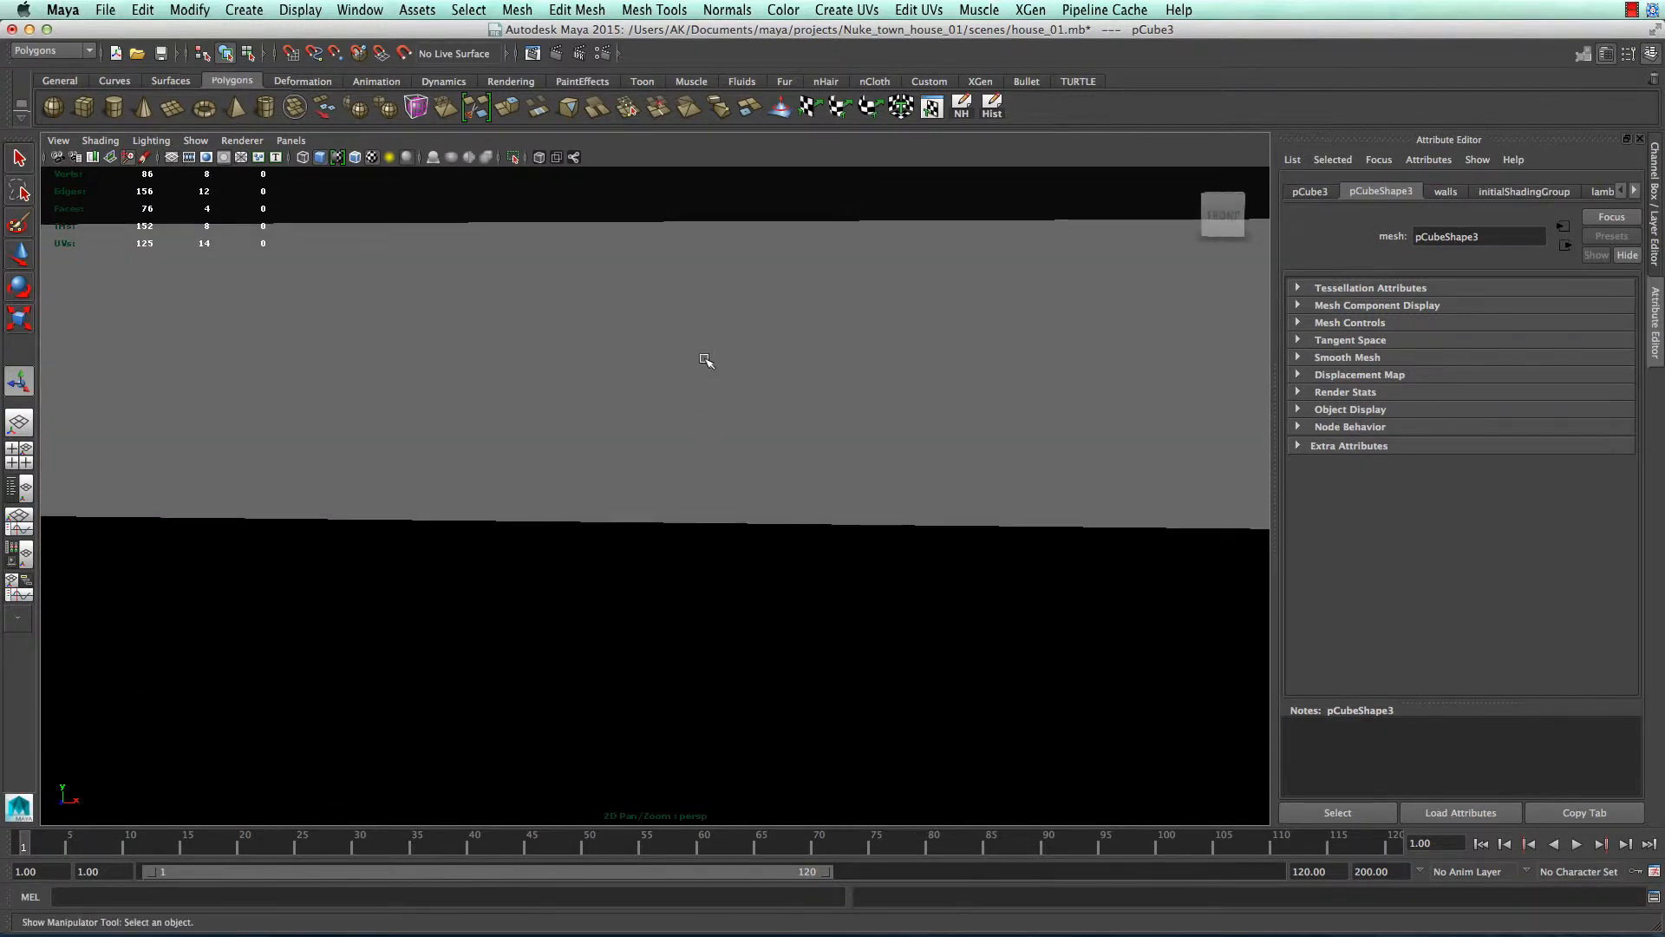
pyautogui.moveTo(706, 359); pyautogui.dragTo(705, 414, button='right')
pyautogui.click(806, 360)
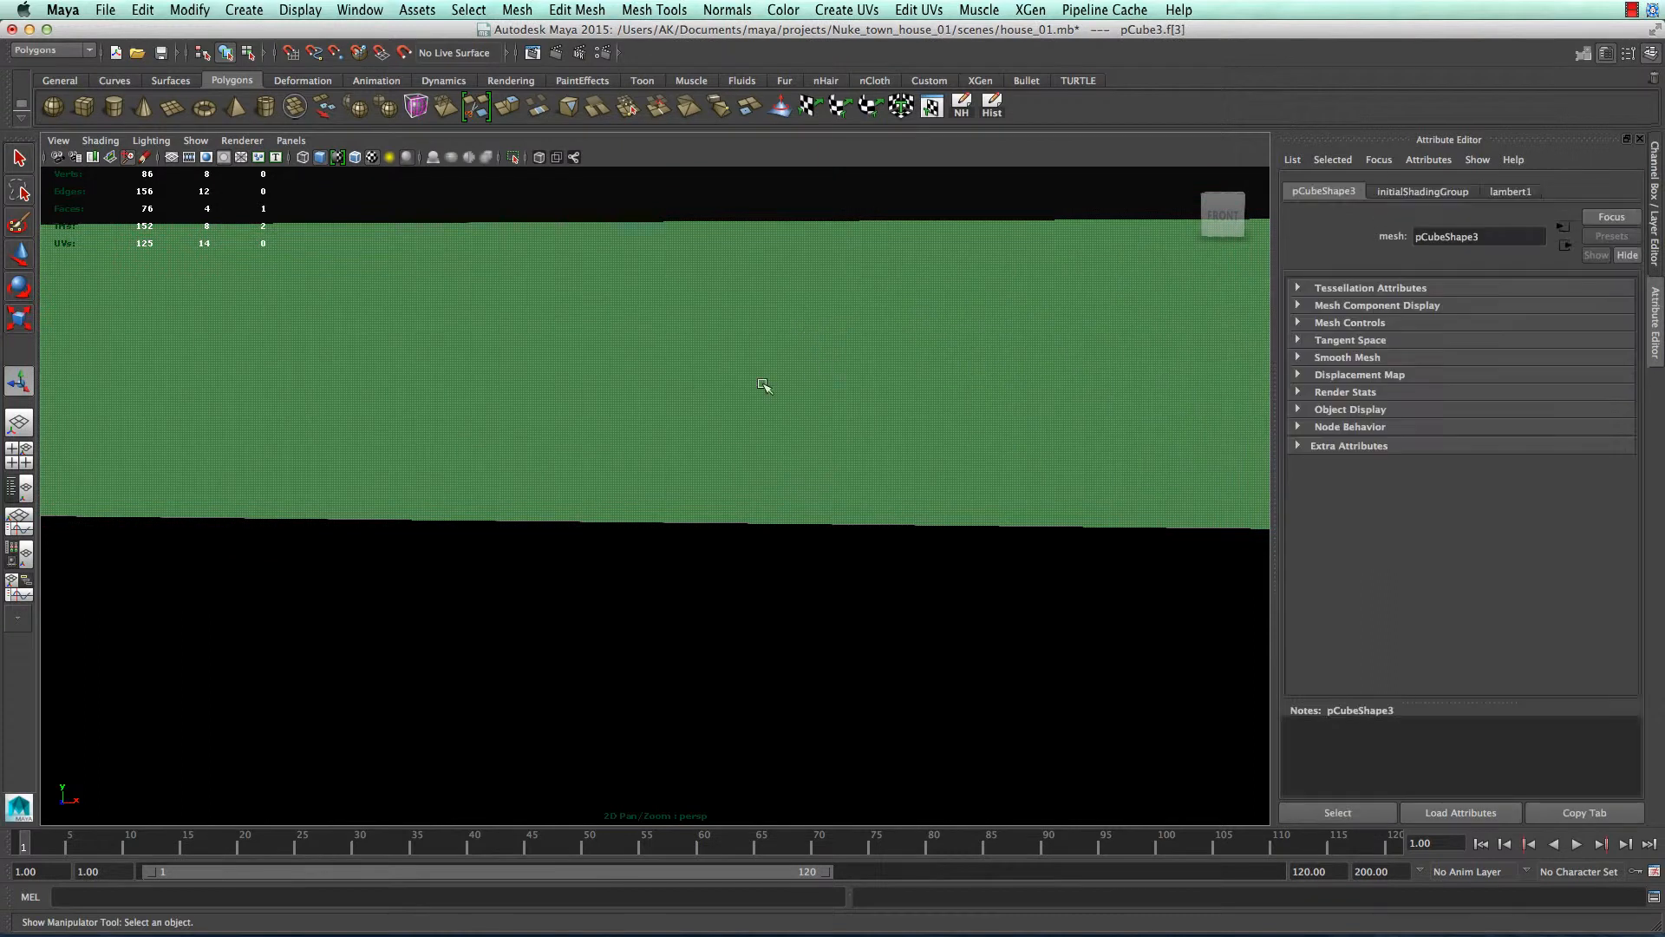
pyautogui.rightClick(716, 305)
pyautogui.moveTo(742, 676)
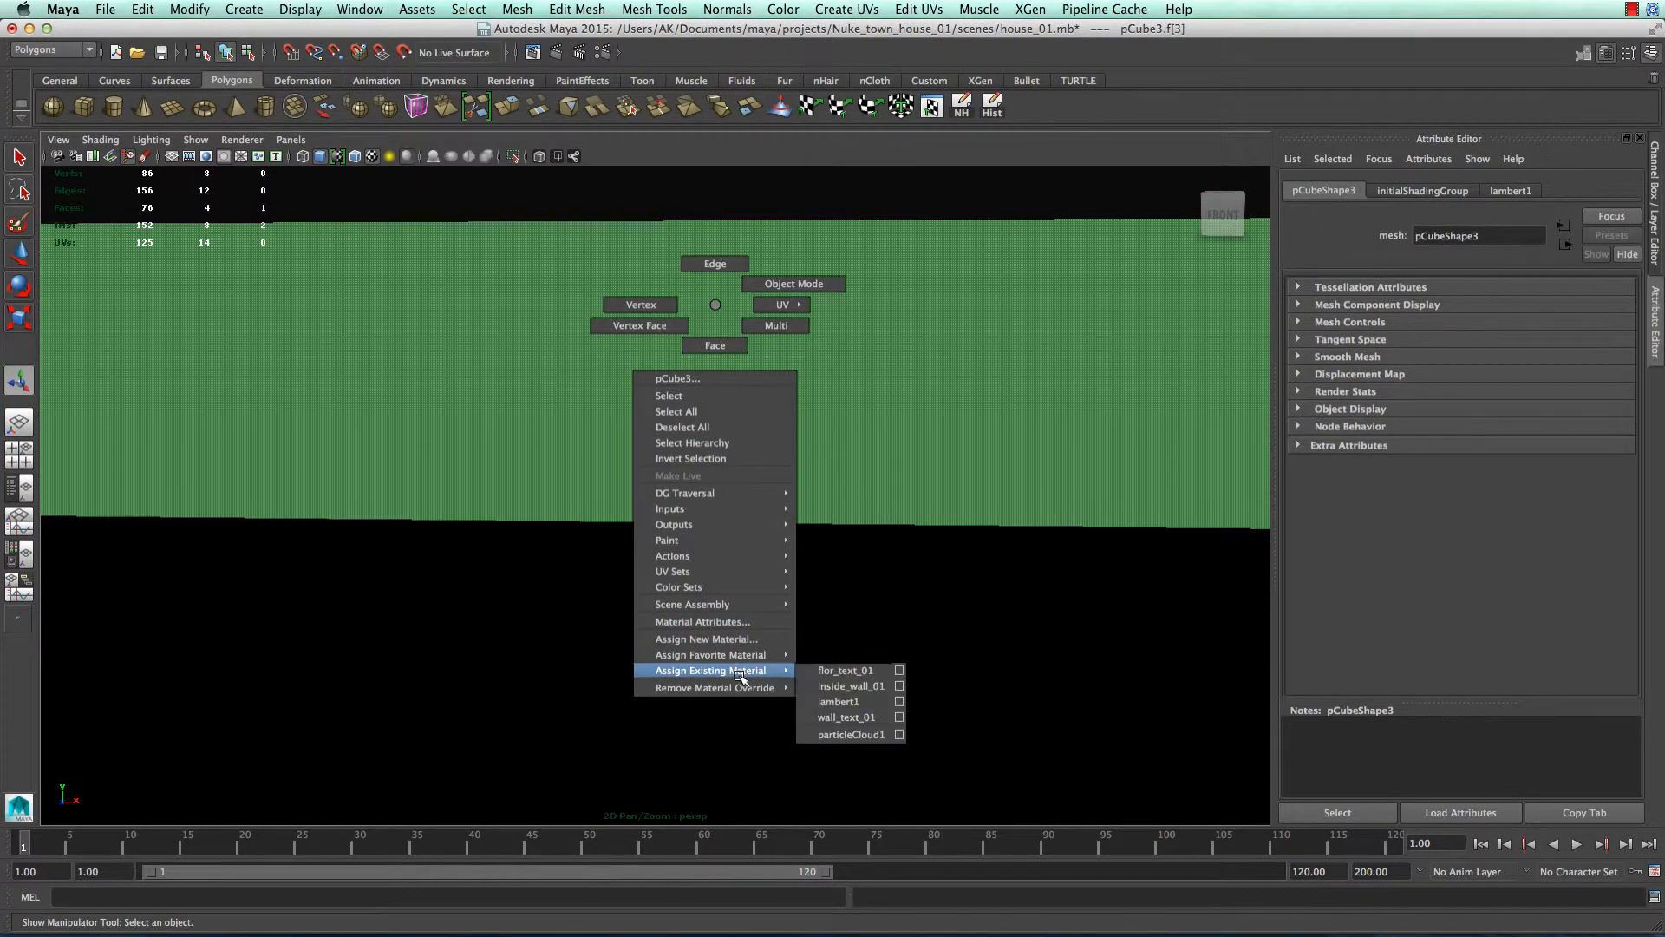
pyautogui.click(835, 688)
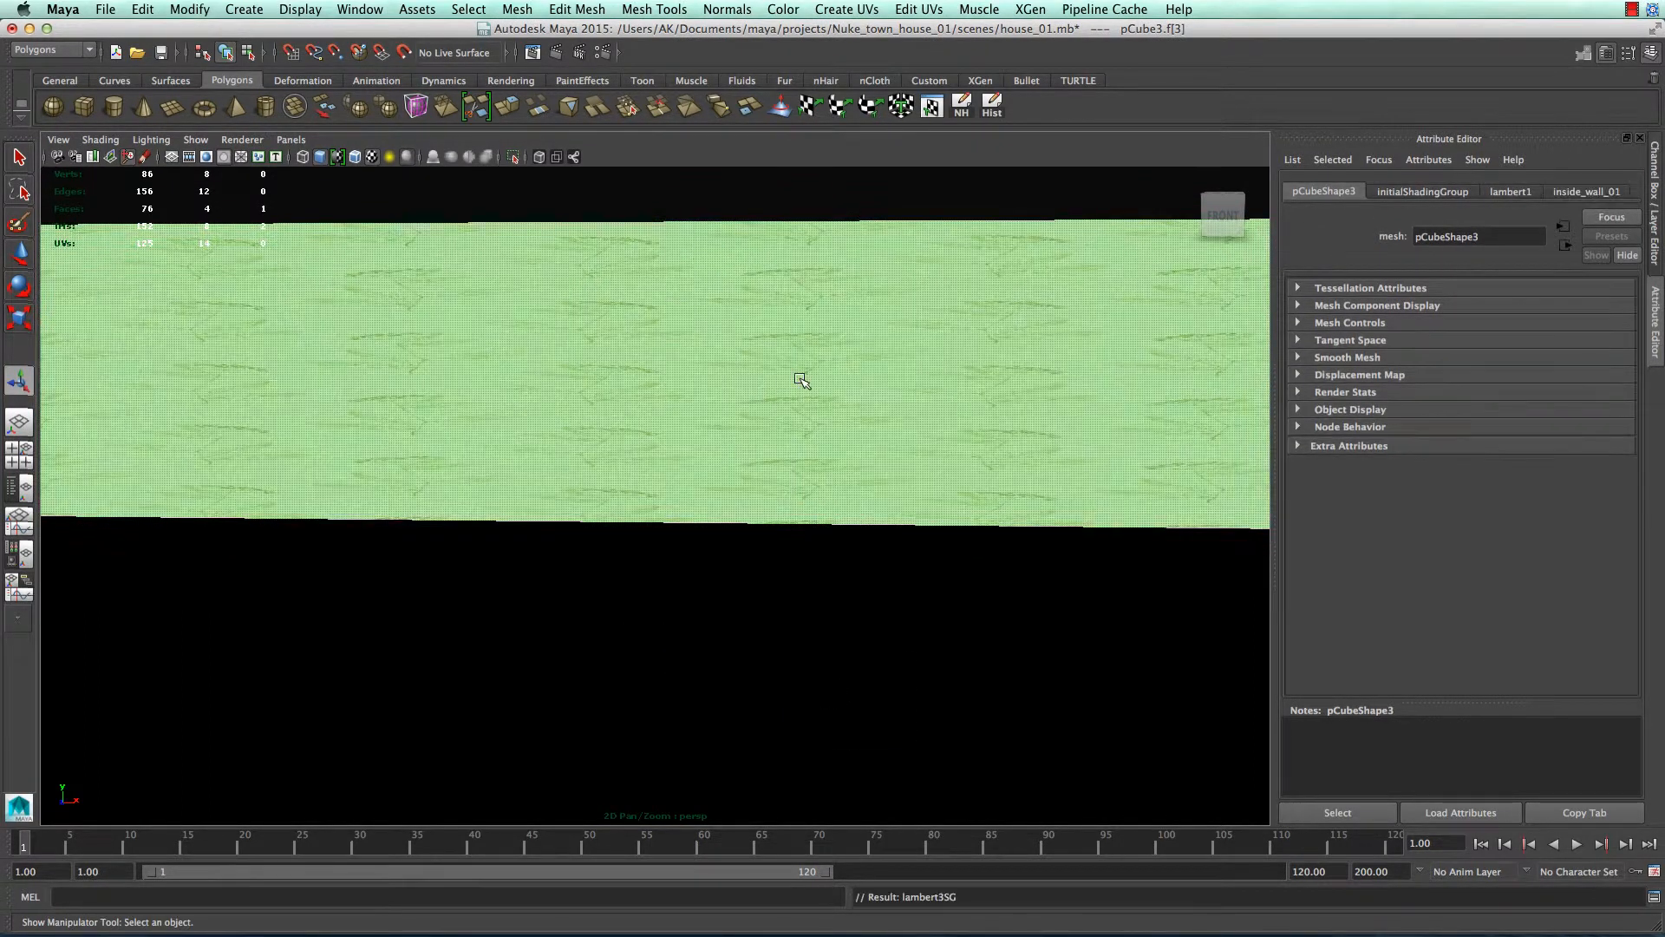
# - Apply planar mapping to the newly wallpapered wall, projected from the Z axis and fitted to the bounding box
pyautogui.keyDown('alt'); pyautogui.moveTo(799, 376); pyautogui.dragTo(707, 451); pyautogui.keyUp('alt')
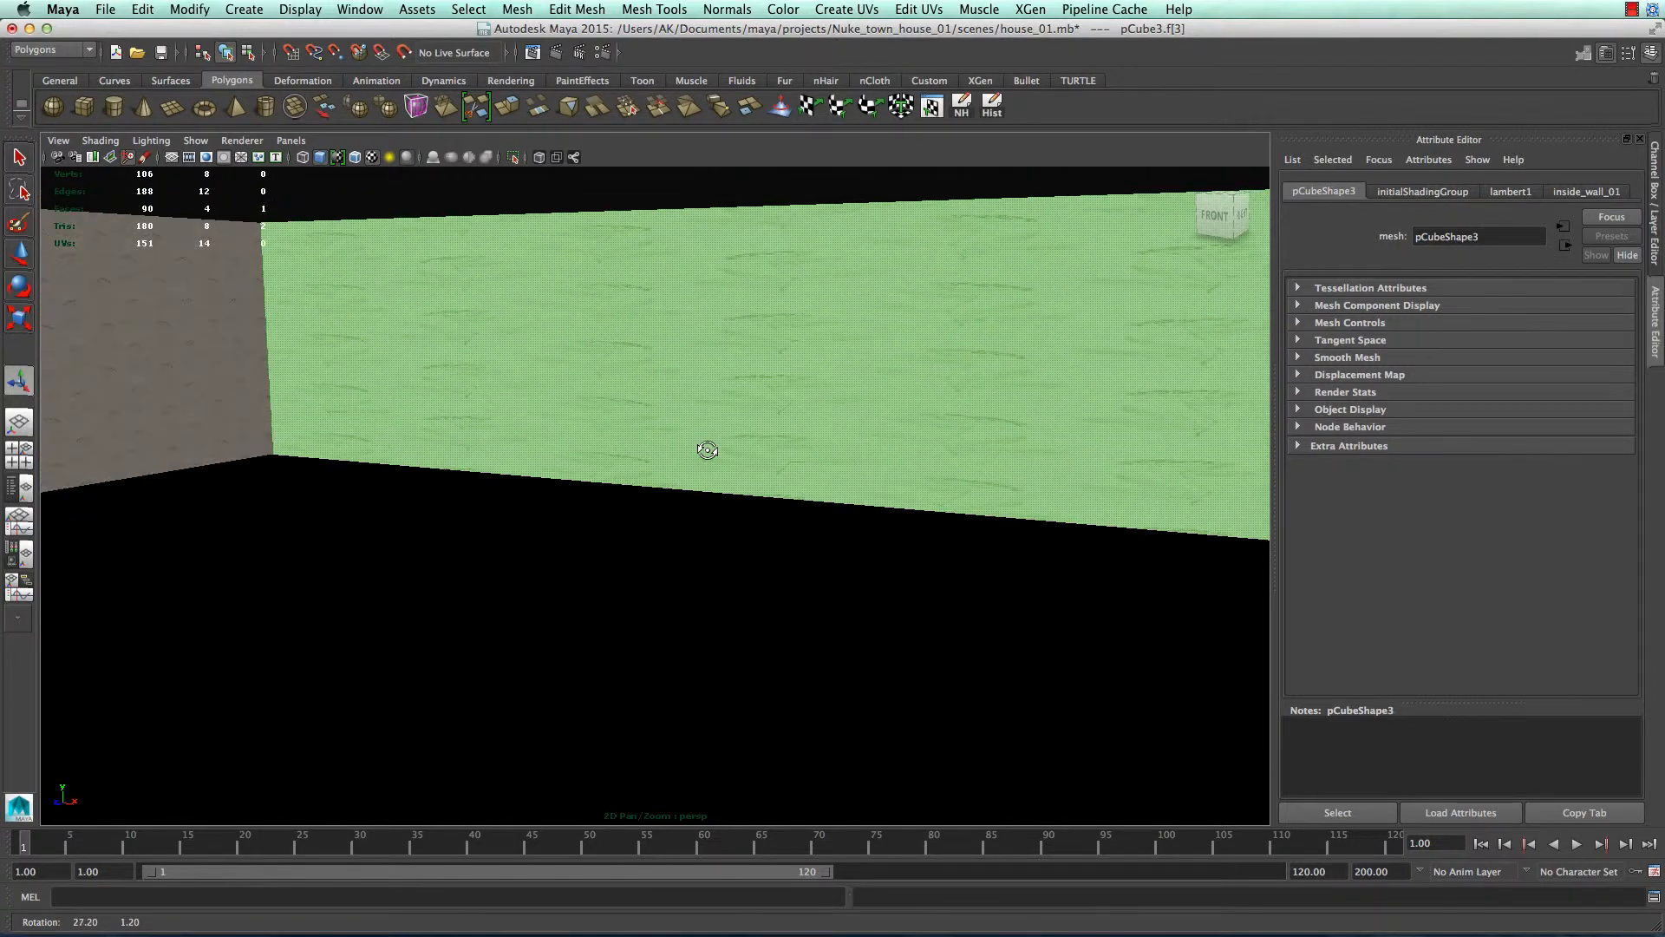
pyautogui.moveTo(803, 321); pyautogui.dragTo(880, 299, button='right')
pyautogui.click(787, 367)
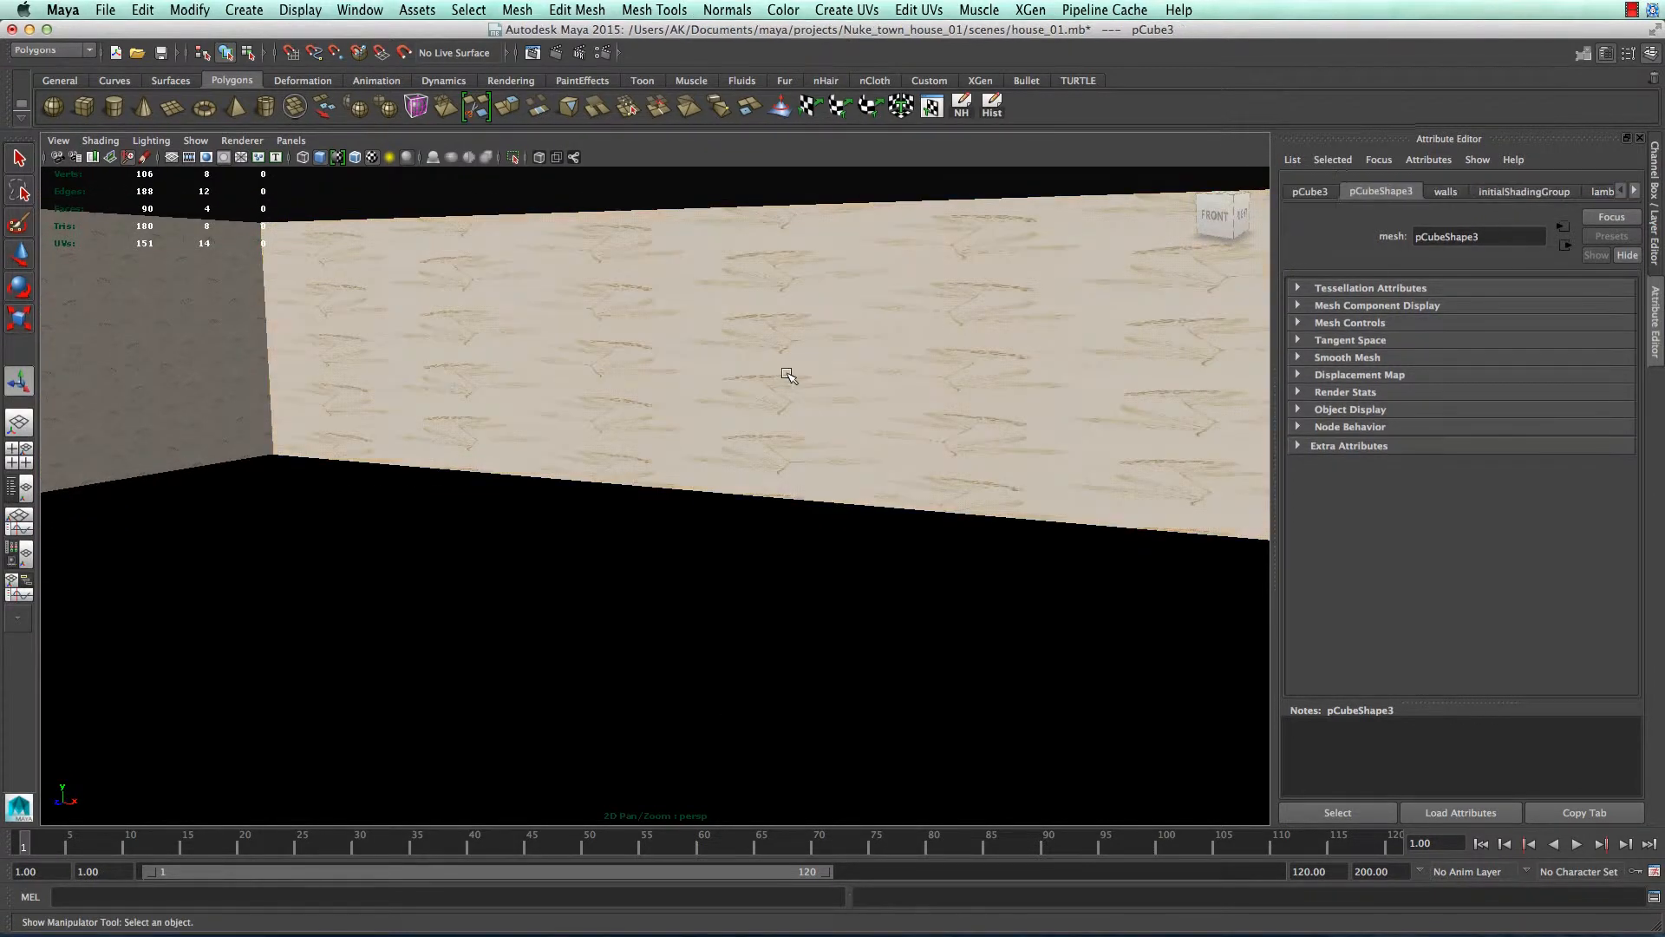
pyautogui.moveTo(749, 267); pyautogui.dragTo(823, 245, button='right')
pyautogui.moveTo(733, 175); pyautogui.dragTo(807, 153, button='right')
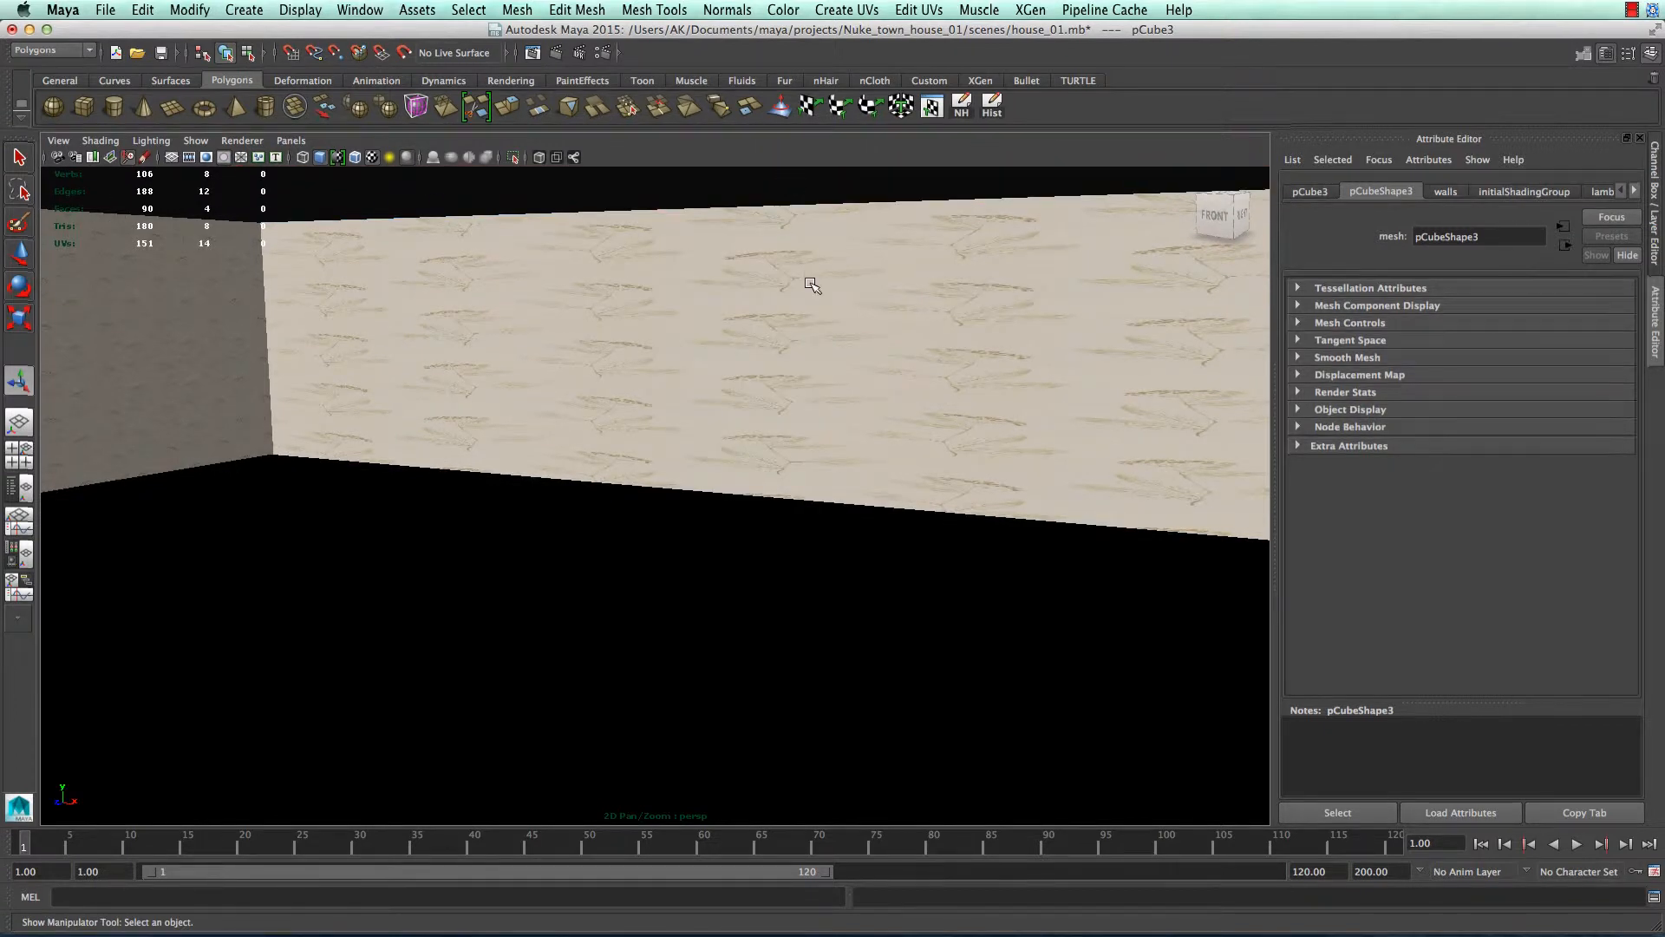
pyautogui.click(838, 9)
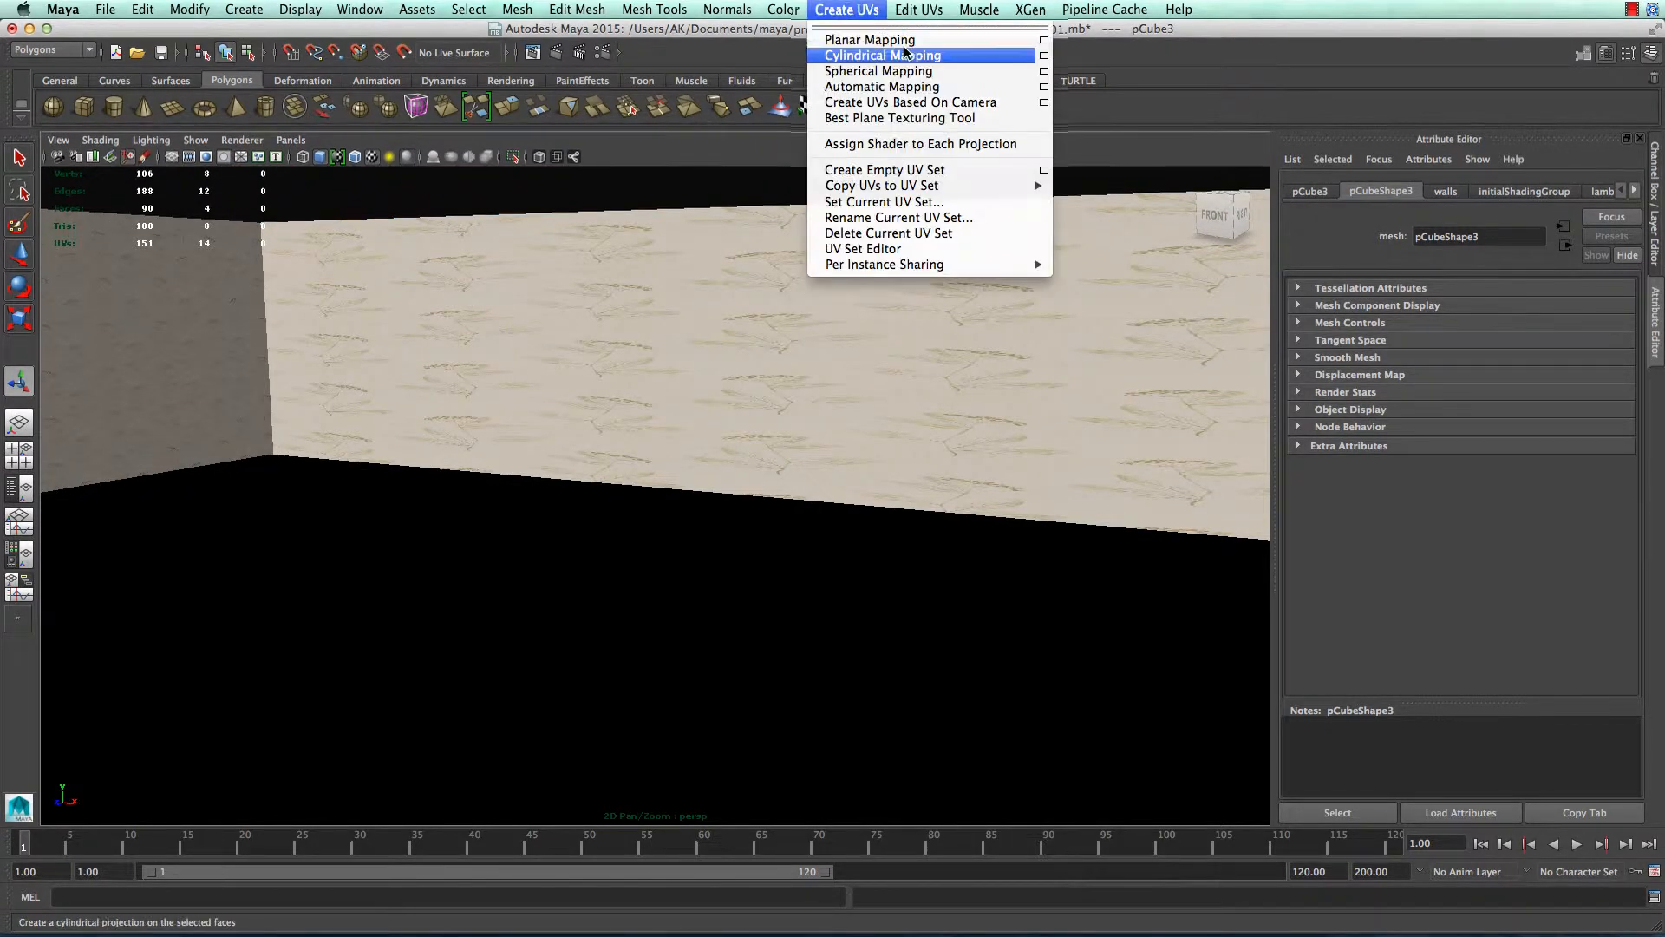
pyautogui.click(858, 34)
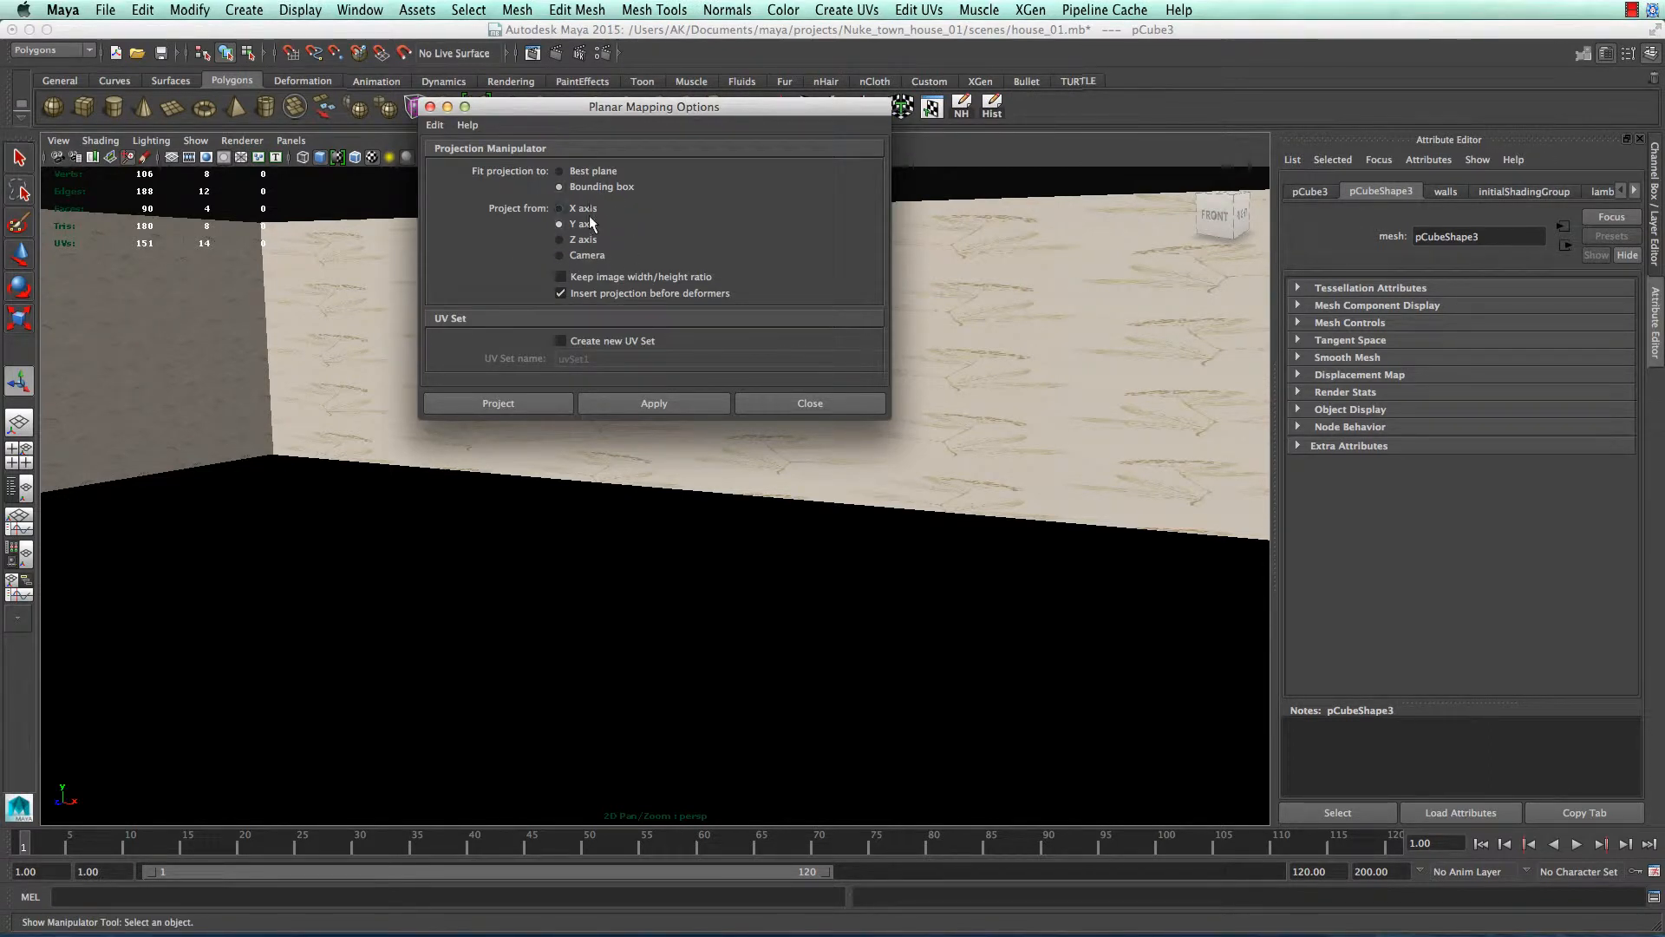
pyautogui.moveTo(601, 535)
pyautogui.keyDown('alt'); pyautogui.mouseDown()
pyautogui.moveTo(494, 531)
pyautogui.moveTo(593, 522)
pyautogui.mouseUp(); pyautogui.keyUp('alt')
pyautogui.click(585, 241)
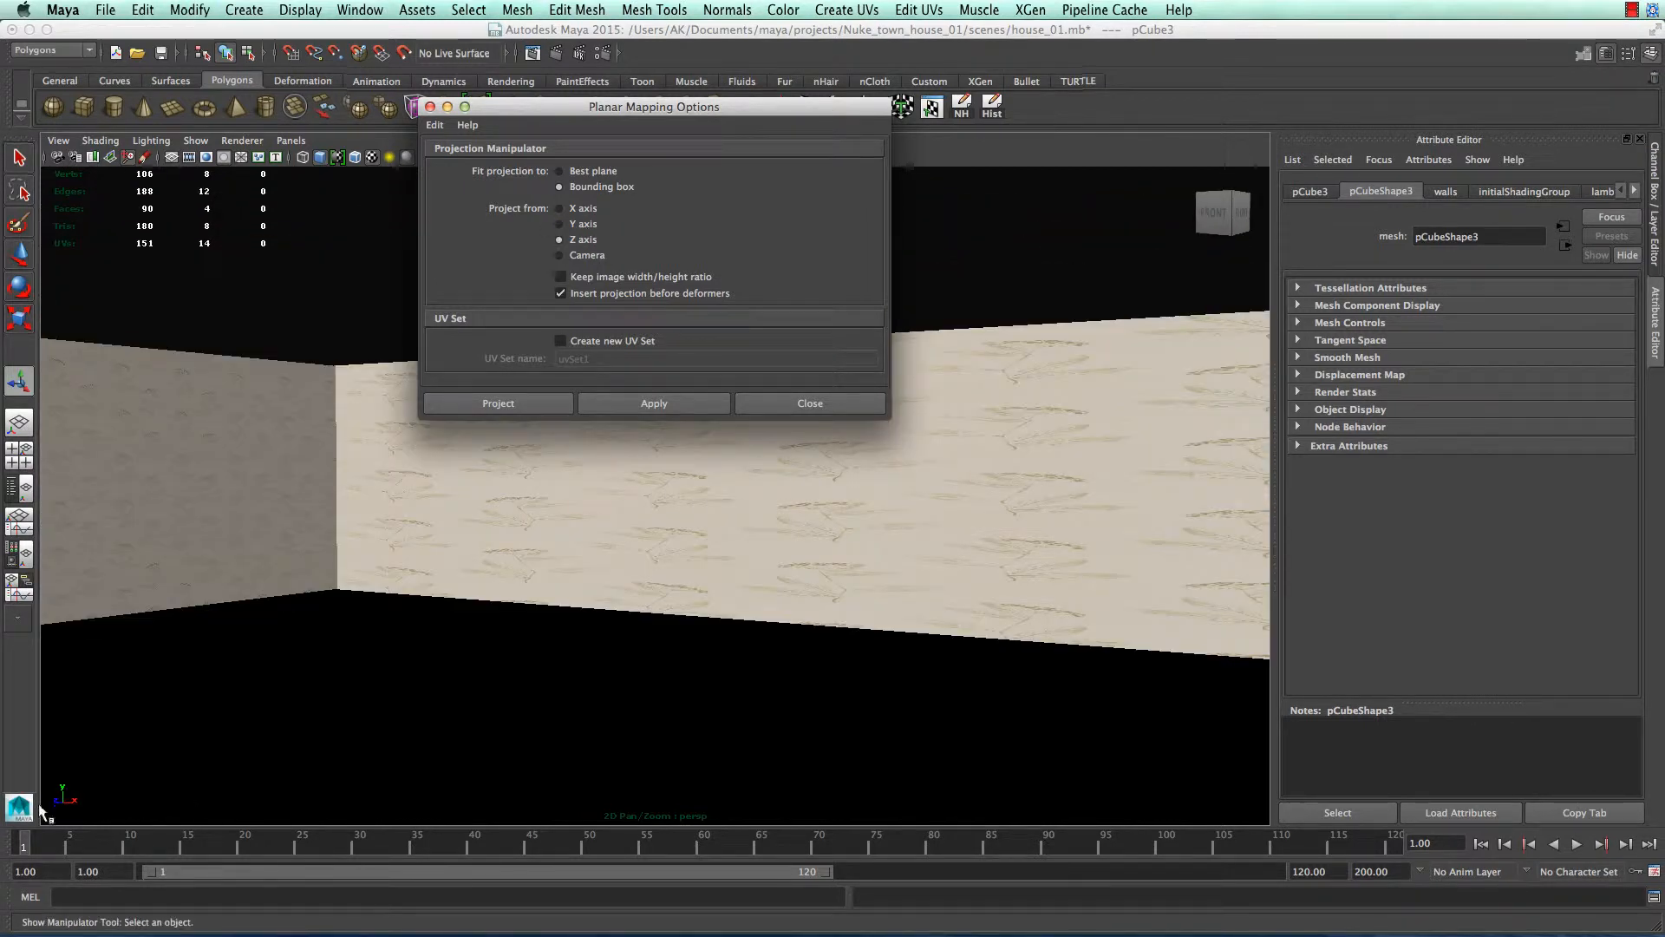
pyautogui.click(548, 403)
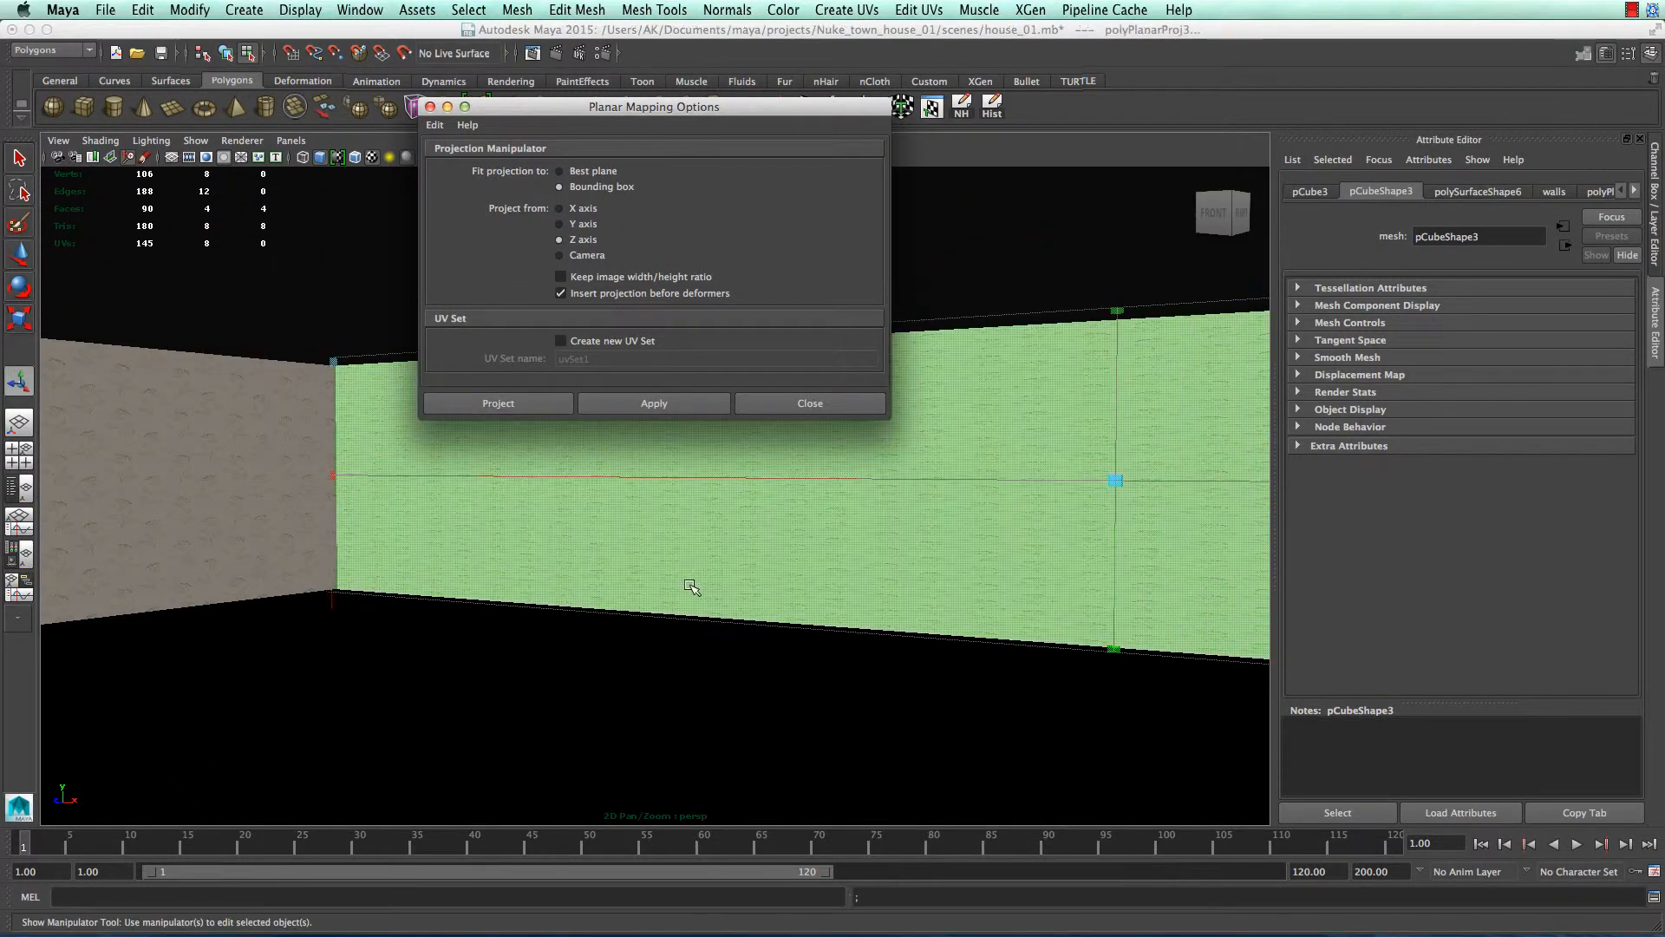
pyautogui.moveTo(819, 528); pyautogui.dragTo(868, 491, button='right')
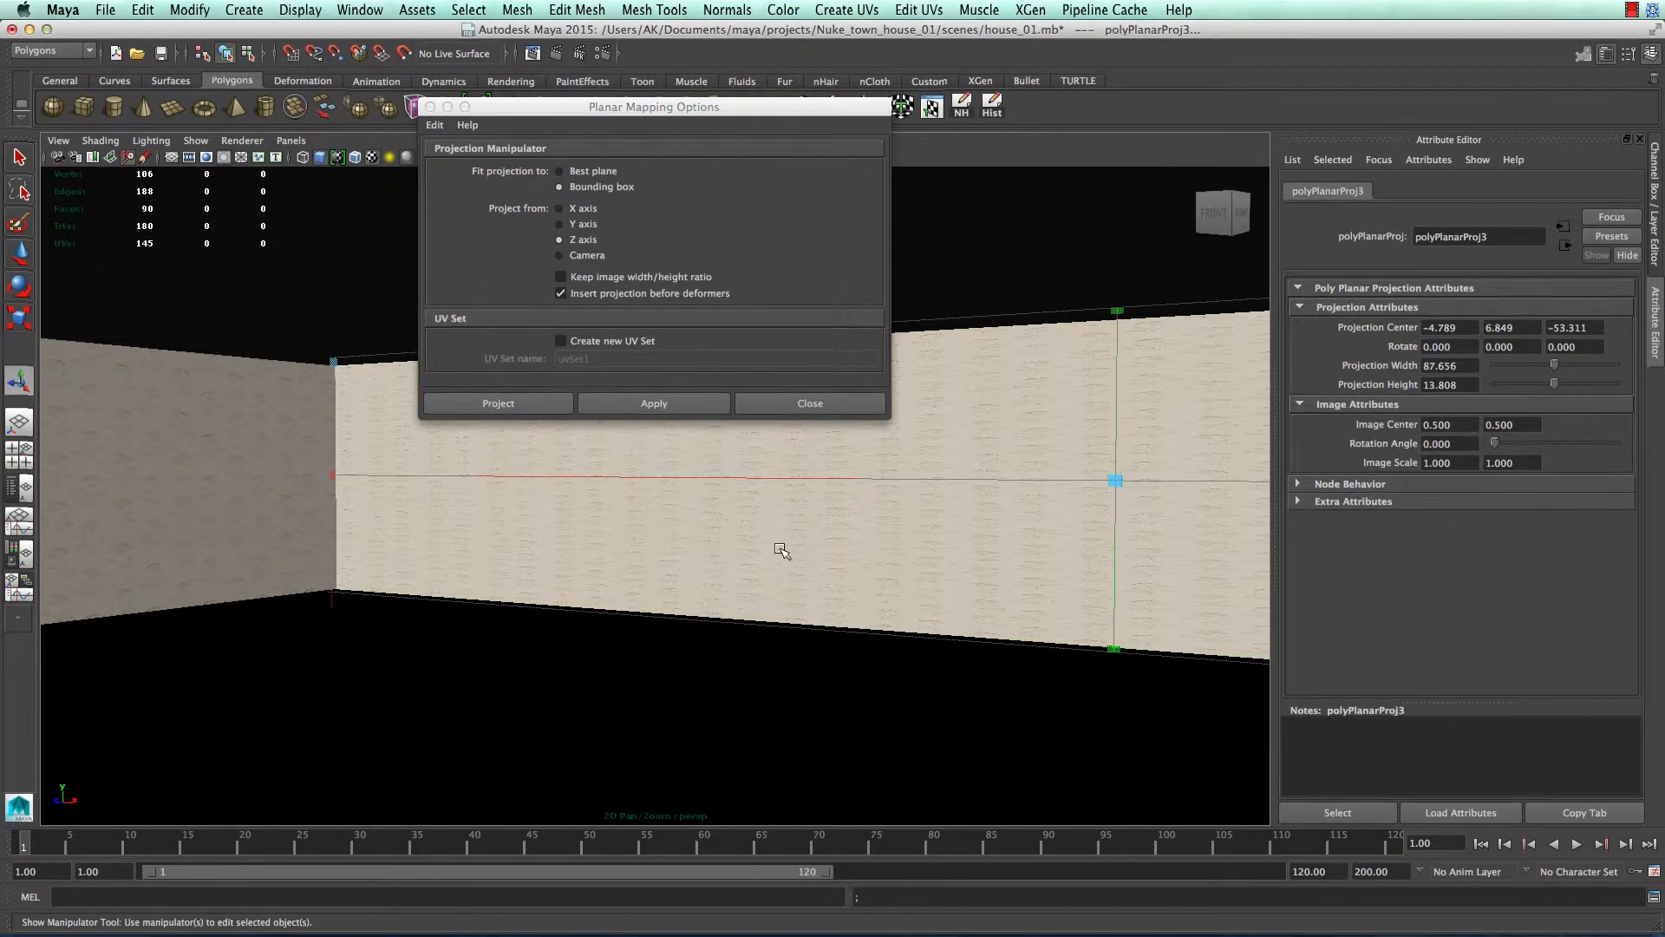
pyautogui.click(527, 692)
# - Planar-map only the wall's inner face and compress its UV projection vertically in the UV Texture Editor to correct the wallpaper's proportions
pyautogui.keyDown('alt'); pyautogui.moveTo(634, 666); pyautogui.dragTo(735, 579); pyautogui.keyUp('alt')
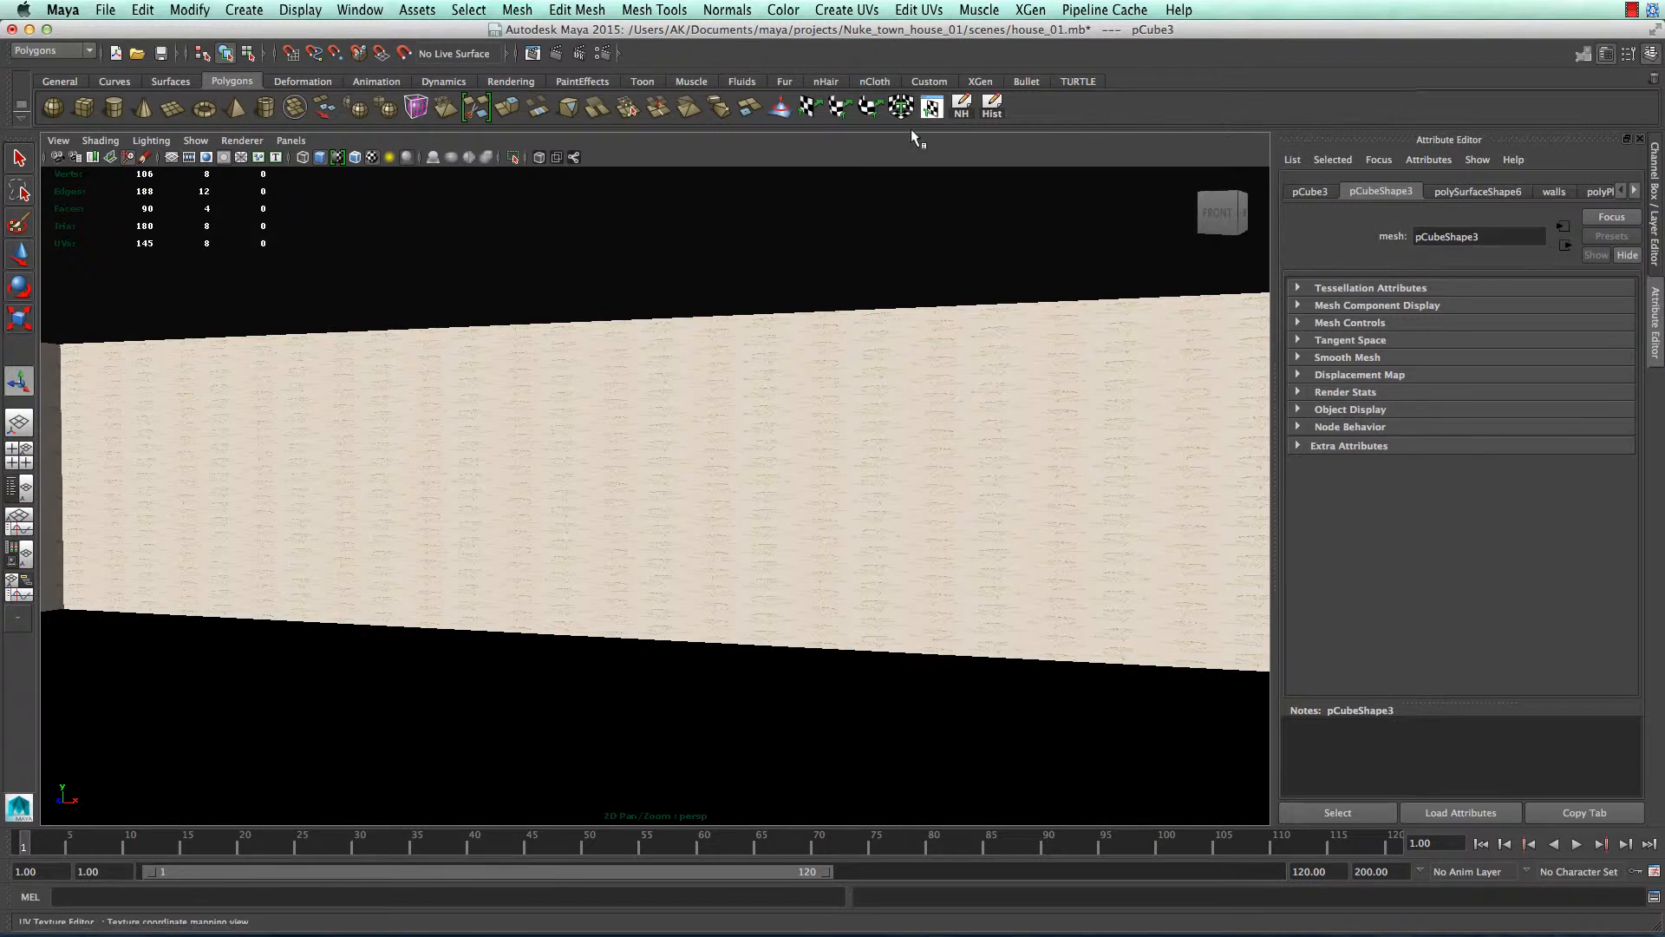
pyautogui.moveTo(744, 428); pyautogui.dragTo(744, 465, button='right')
pyautogui.click(744, 464)
pyautogui.click(807, 113)
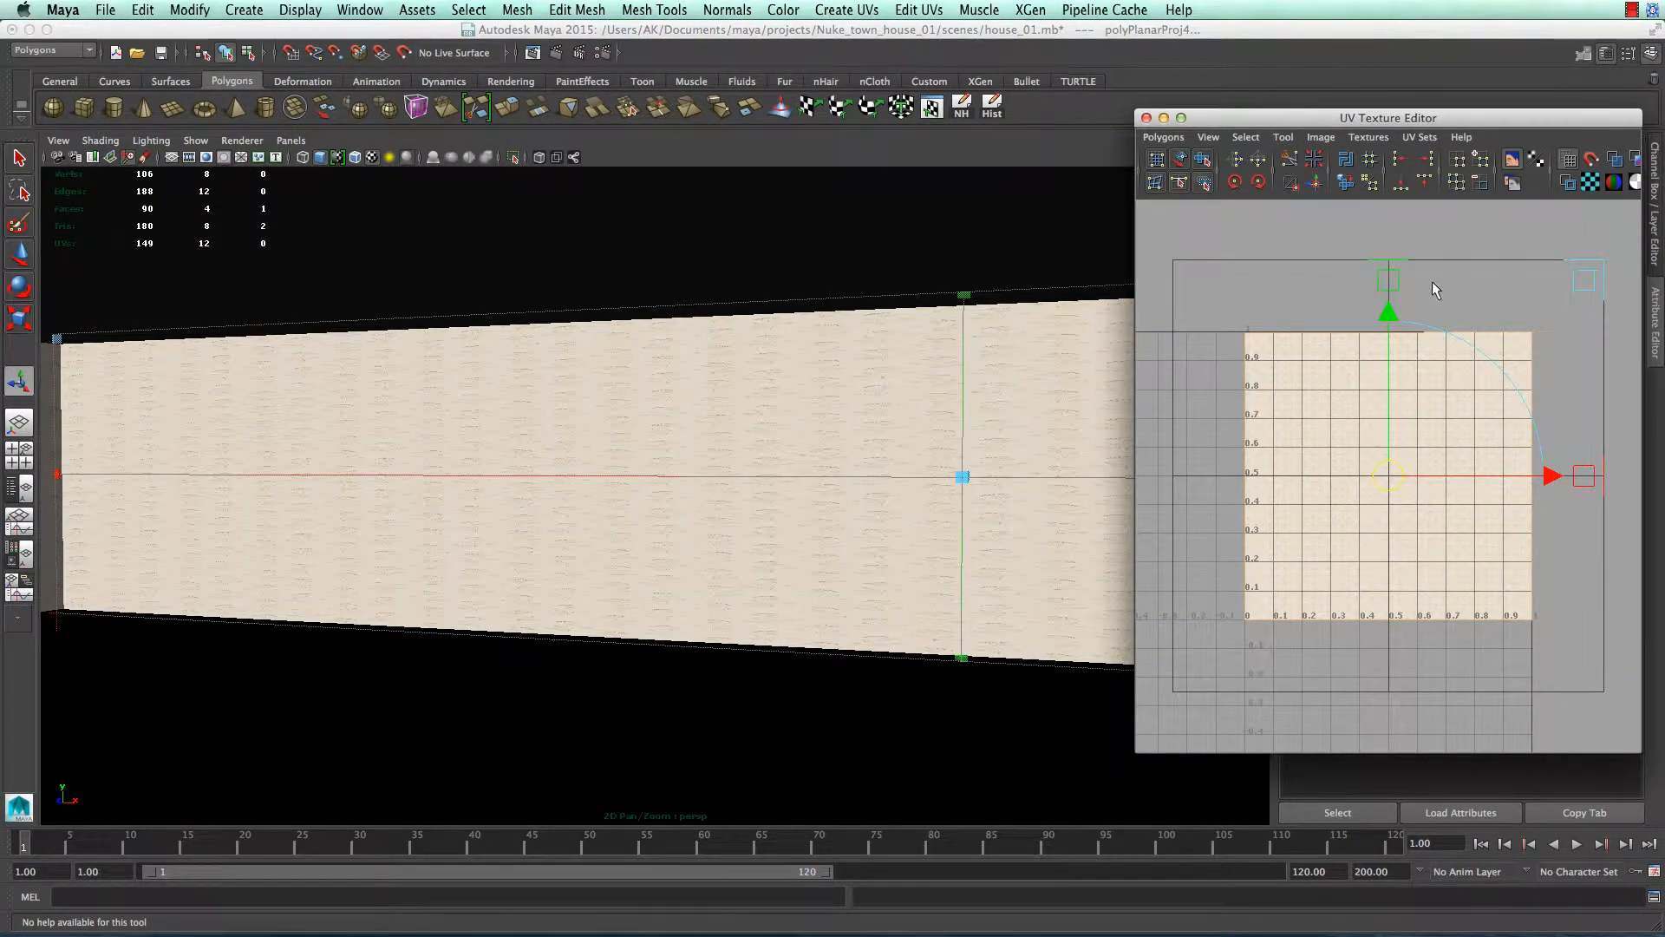
pyautogui.moveTo(1385, 282); pyautogui.dragTo(1392, 415)
pyautogui.scroll(-1, 676, 536)
pyautogui.keyDown('alt'); pyautogui.moveTo(680, 536); pyautogui.dragTo(212, 498, button='middle'); pyautogui.keyUp('alt')
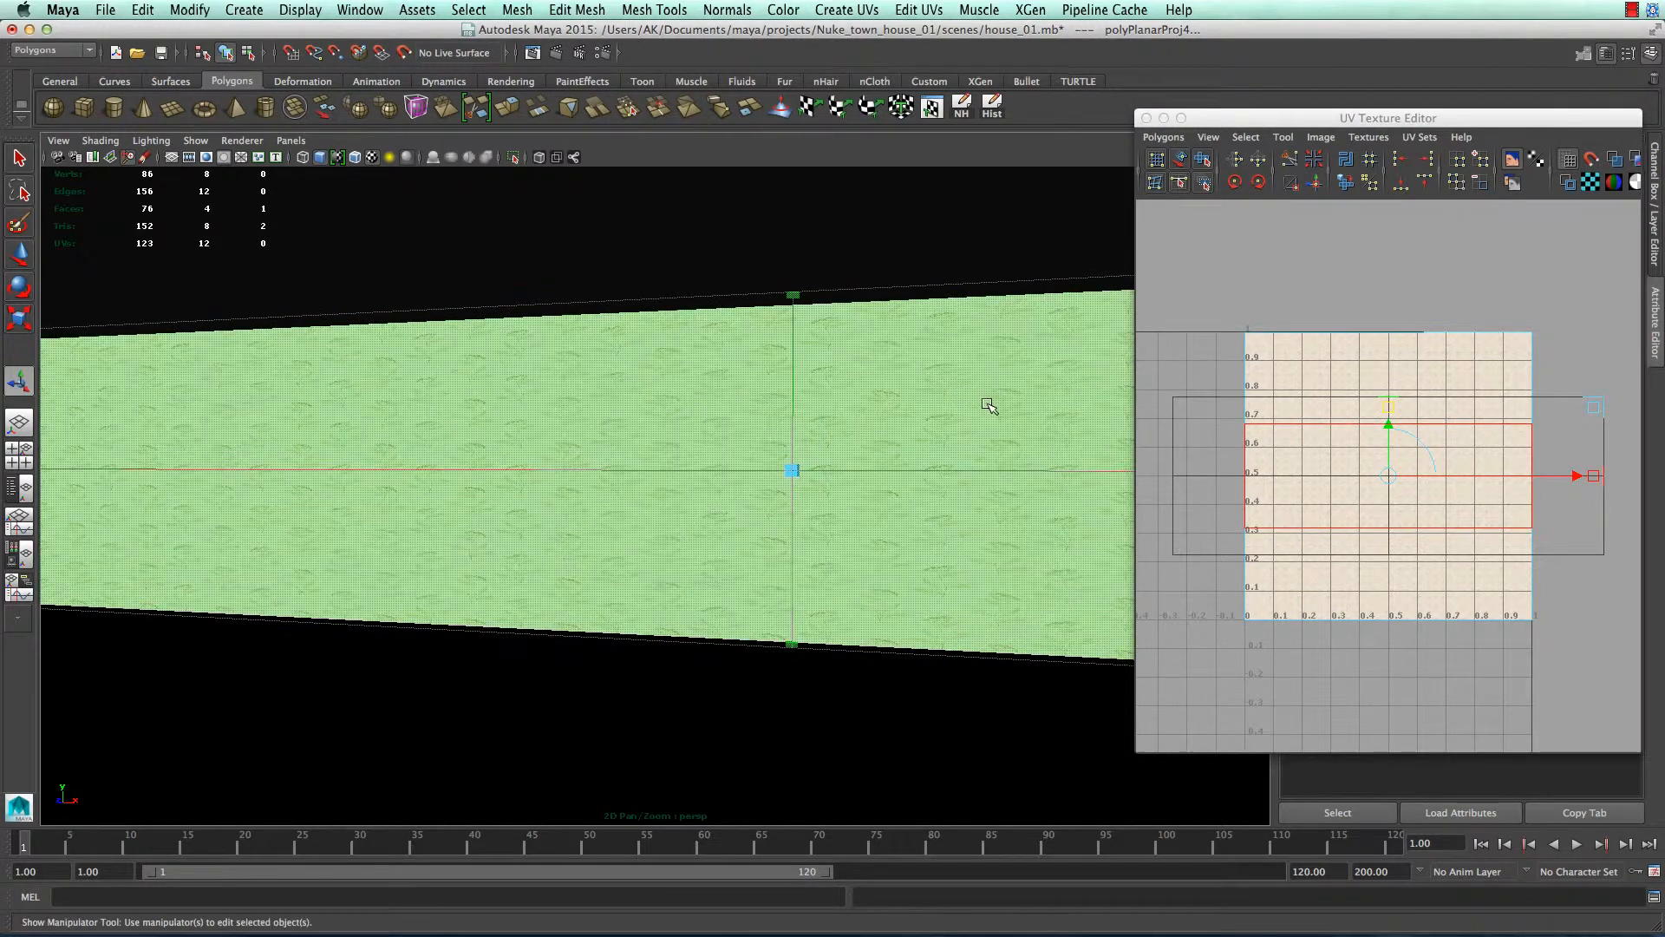
pyautogui.moveTo(925, 403); pyautogui.dragTo(1001, 377, button='right')
pyautogui.scroll(-3, 957, 562)
pyautogui.keyDown('alt'); pyautogui.moveTo(633, 506); pyautogui.dragTo(496, 491, button='middle'); pyautogui.keyUp('alt')
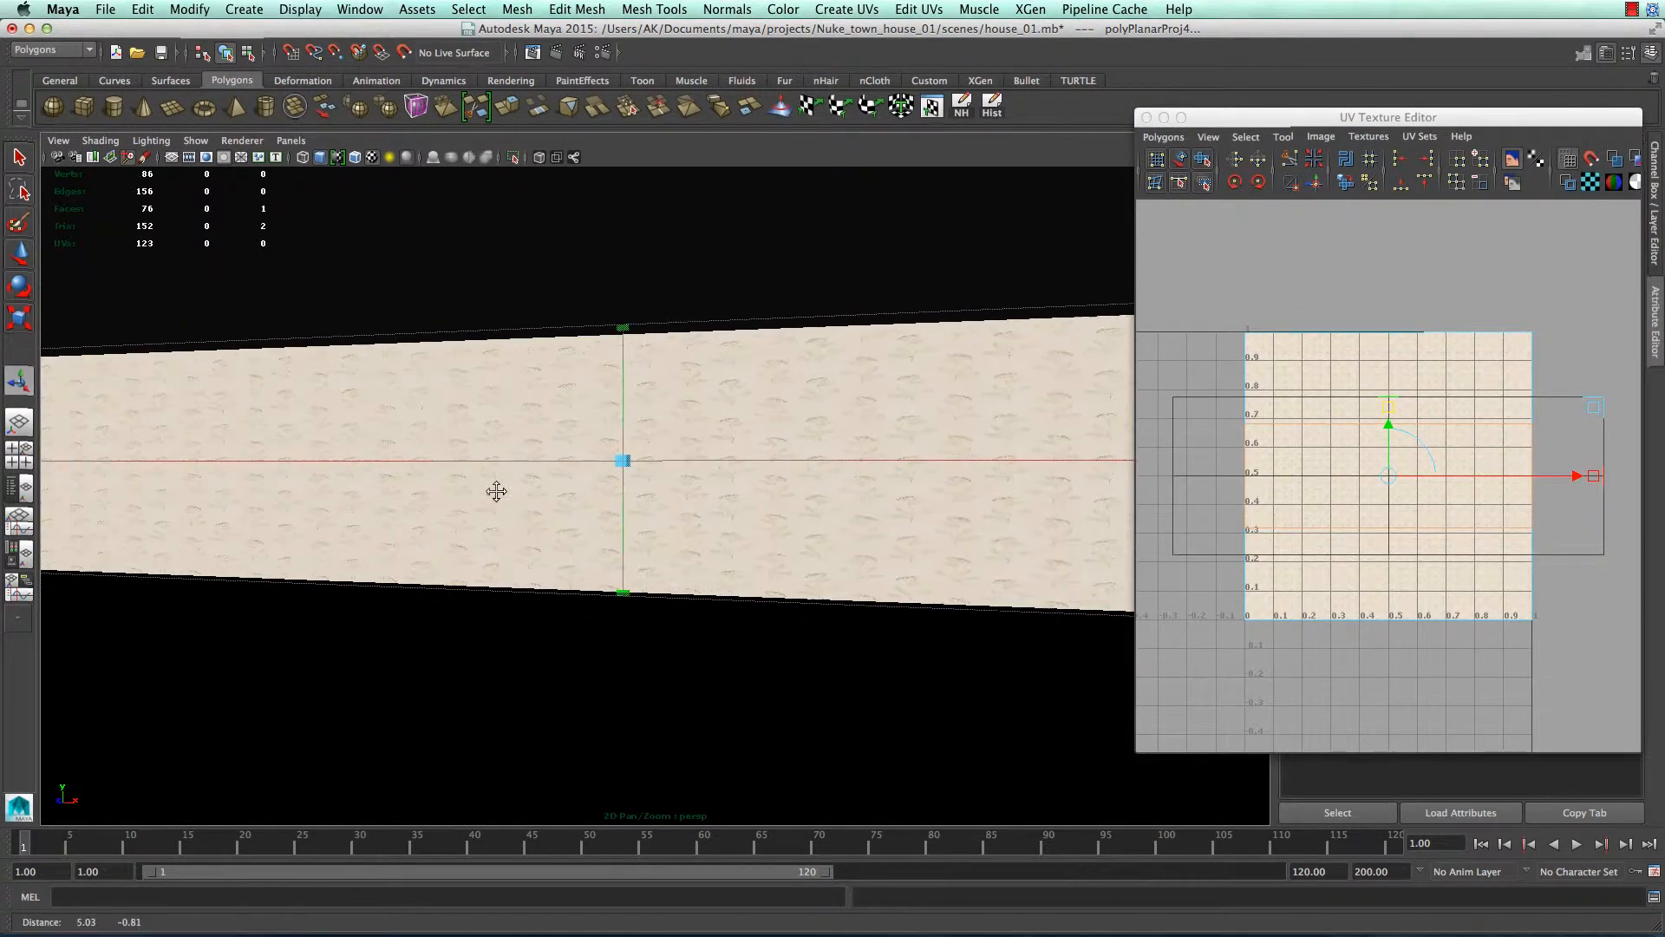
# - Select the inner face of the adjoining plain grey wall and planar-map it from the X axis, fitted to the bounding box
pyautogui.keyDown('alt'); pyautogui.moveTo(496, 491); pyautogui.dragTo(855, 408); pyautogui.keyUp('alt')
pyautogui.click(850, 354)
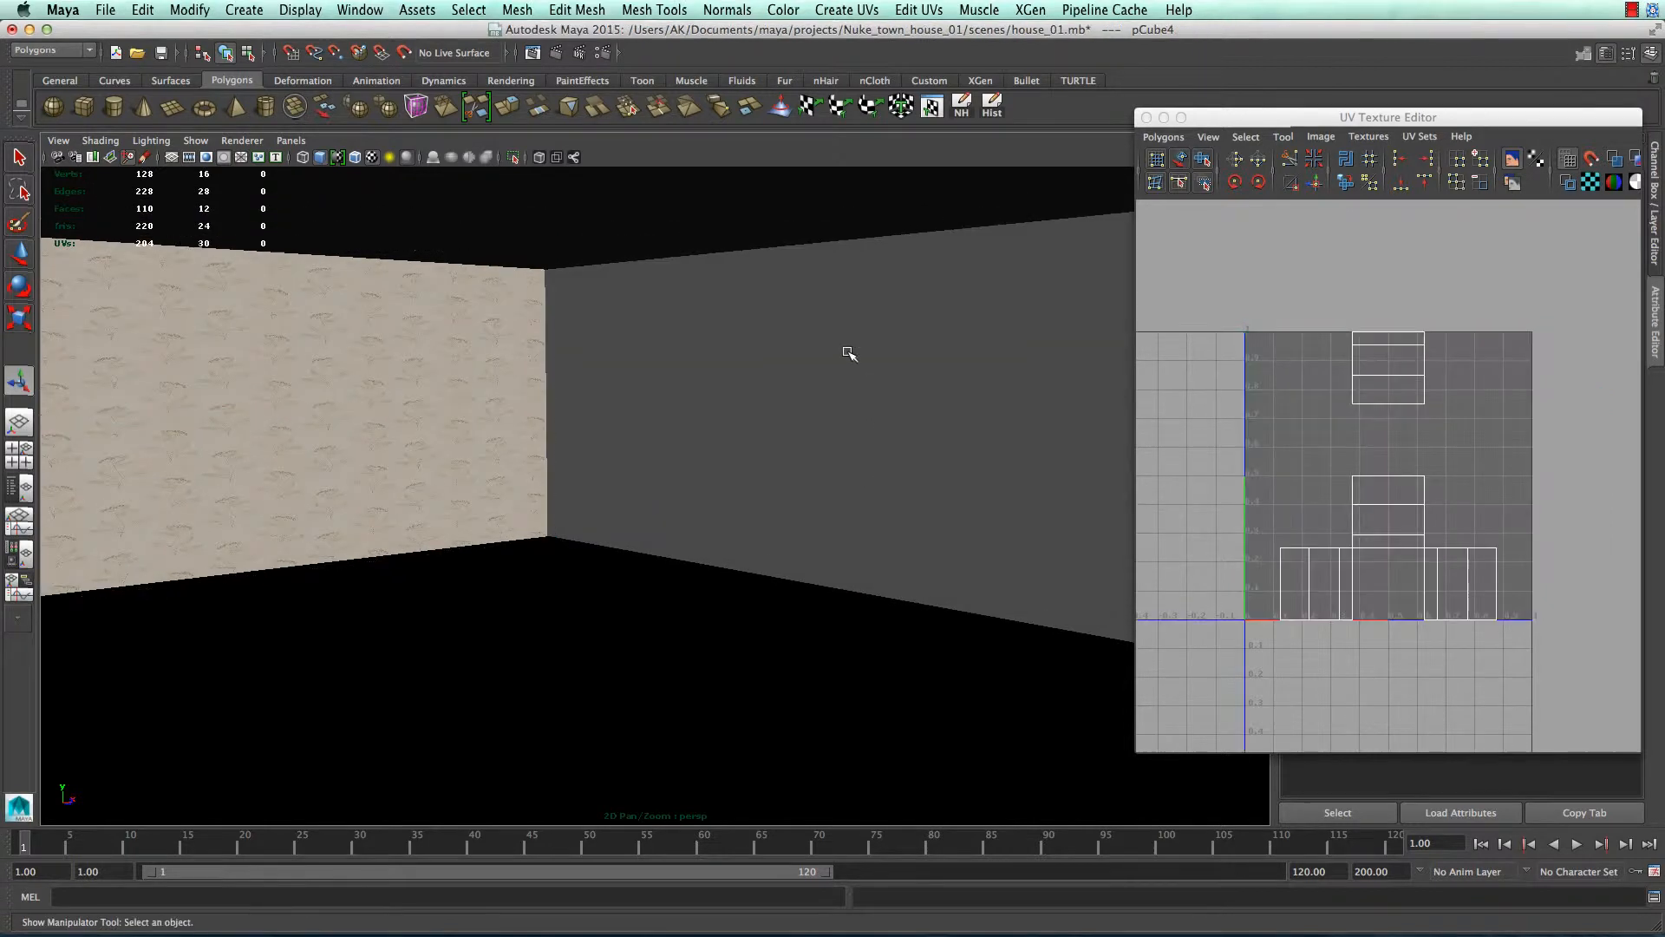
pyautogui.moveTo(850, 353); pyautogui.dragTo(848, 373, button='right')
pyautogui.click(895, 411)
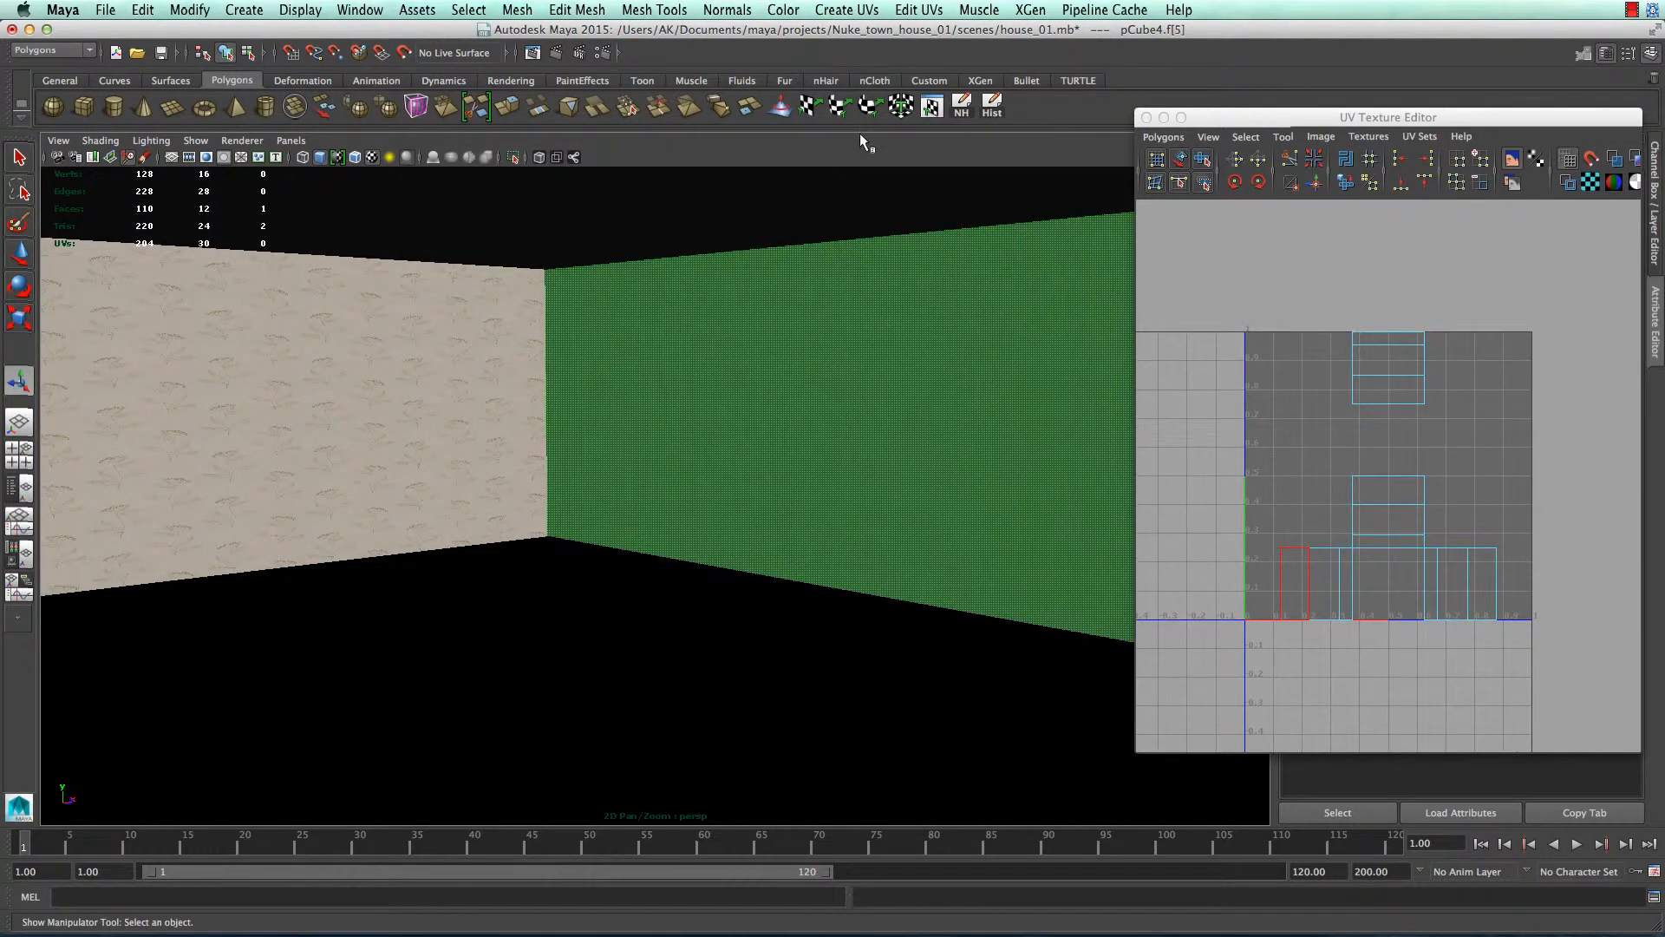
pyautogui.click(867, 10)
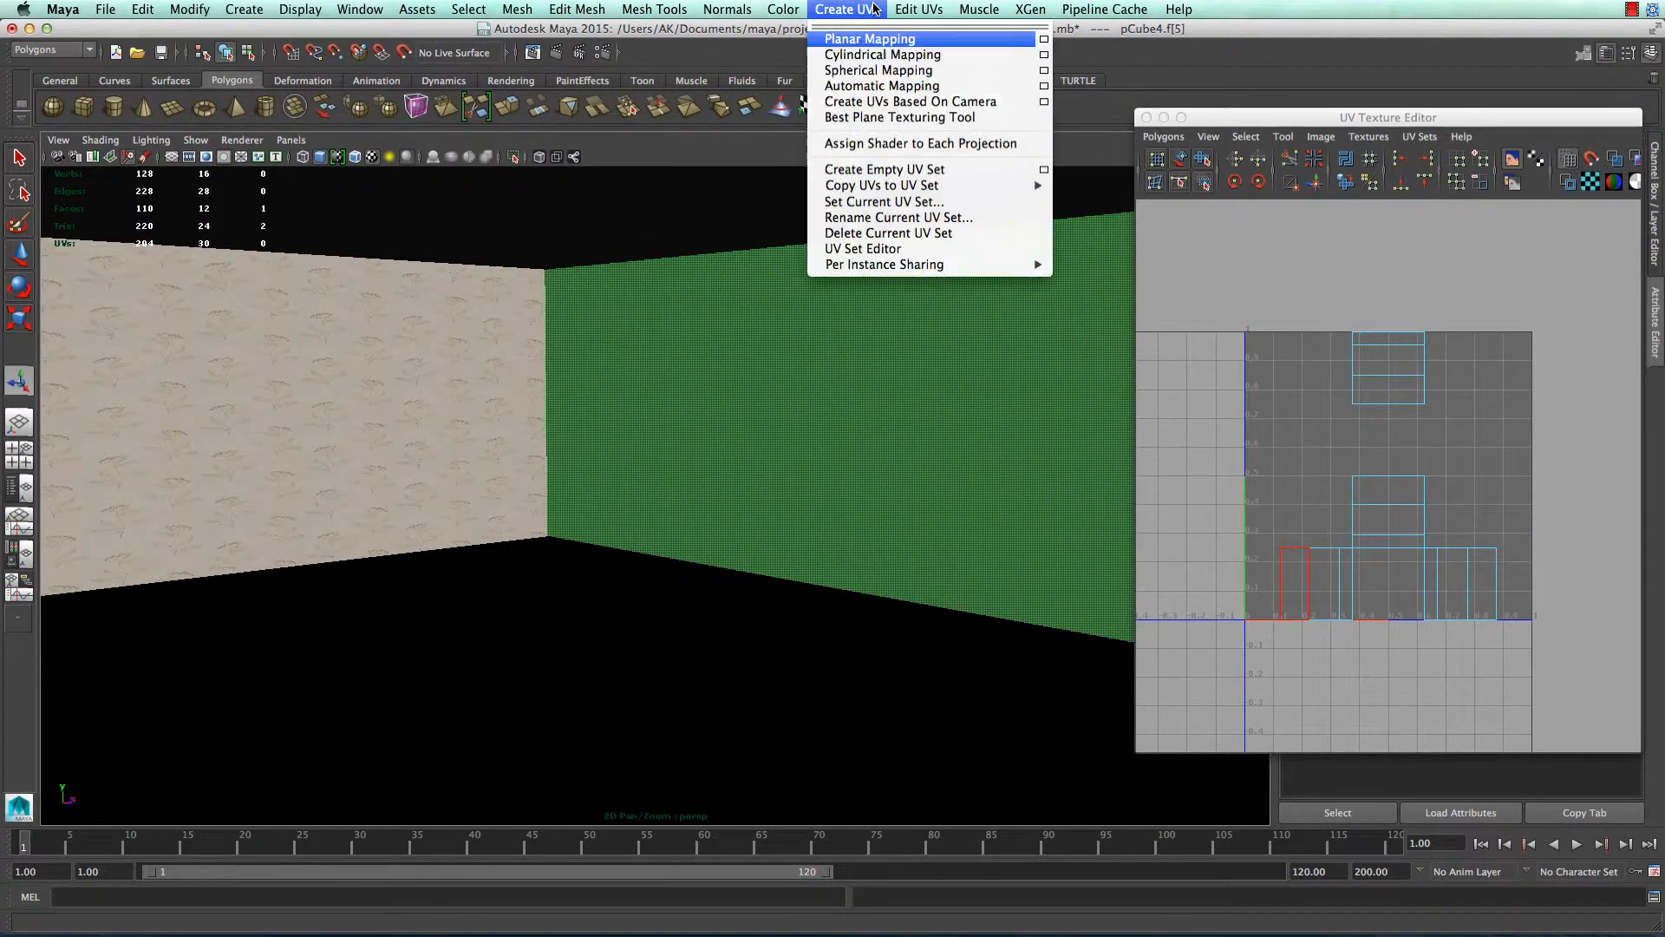
pyautogui.click(1045, 49)
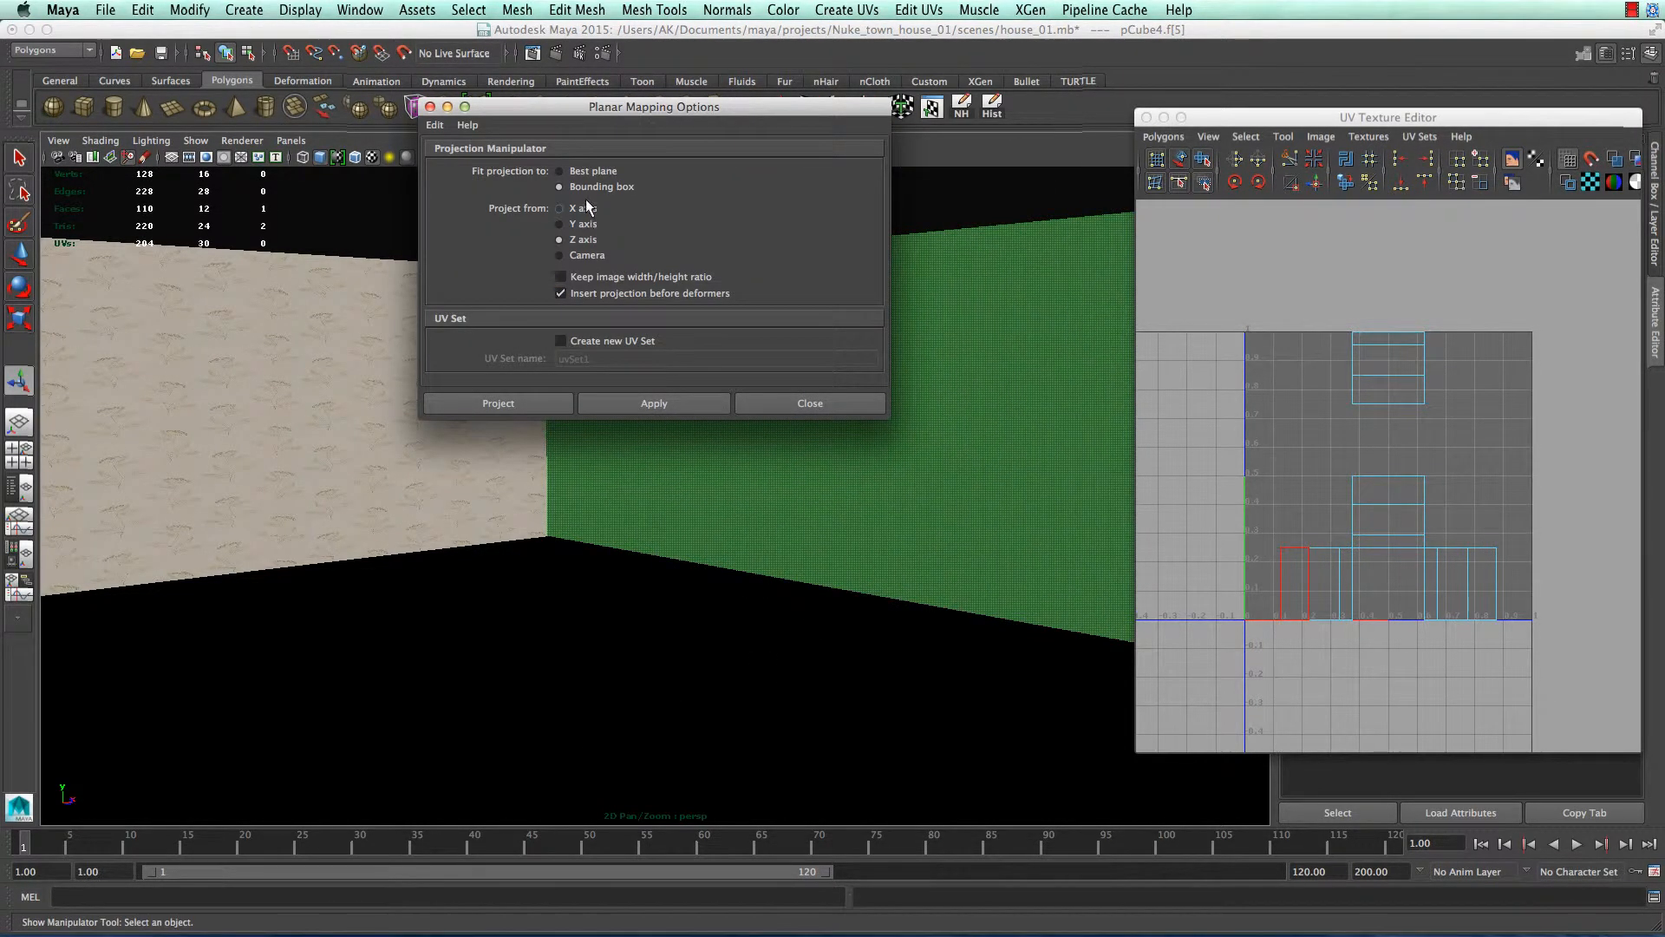
pyautogui.click(536, 404)
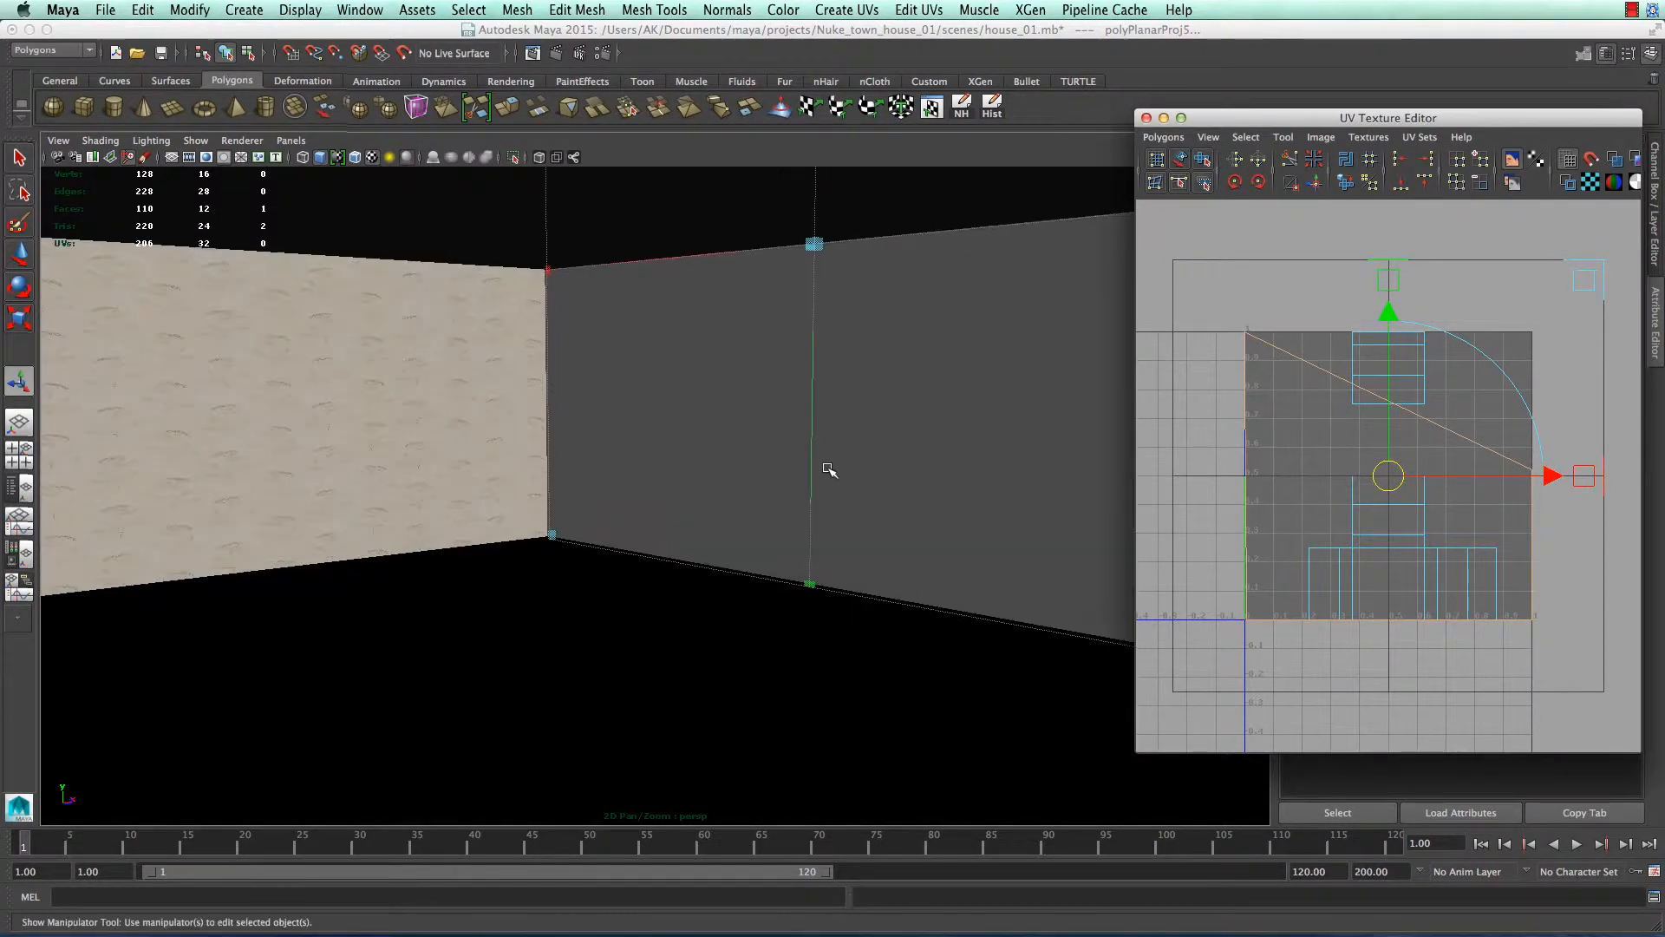
pyautogui.keyDown('alt'); pyautogui.moveTo(826, 468); pyautogui.dragTo(763, 481); pyautogui.keyUp('alt')
# - Add the two neighbouring inner faces of the grey wall to the selection and planar-map all three faces together
pyautogui.rightClick(749, 316)
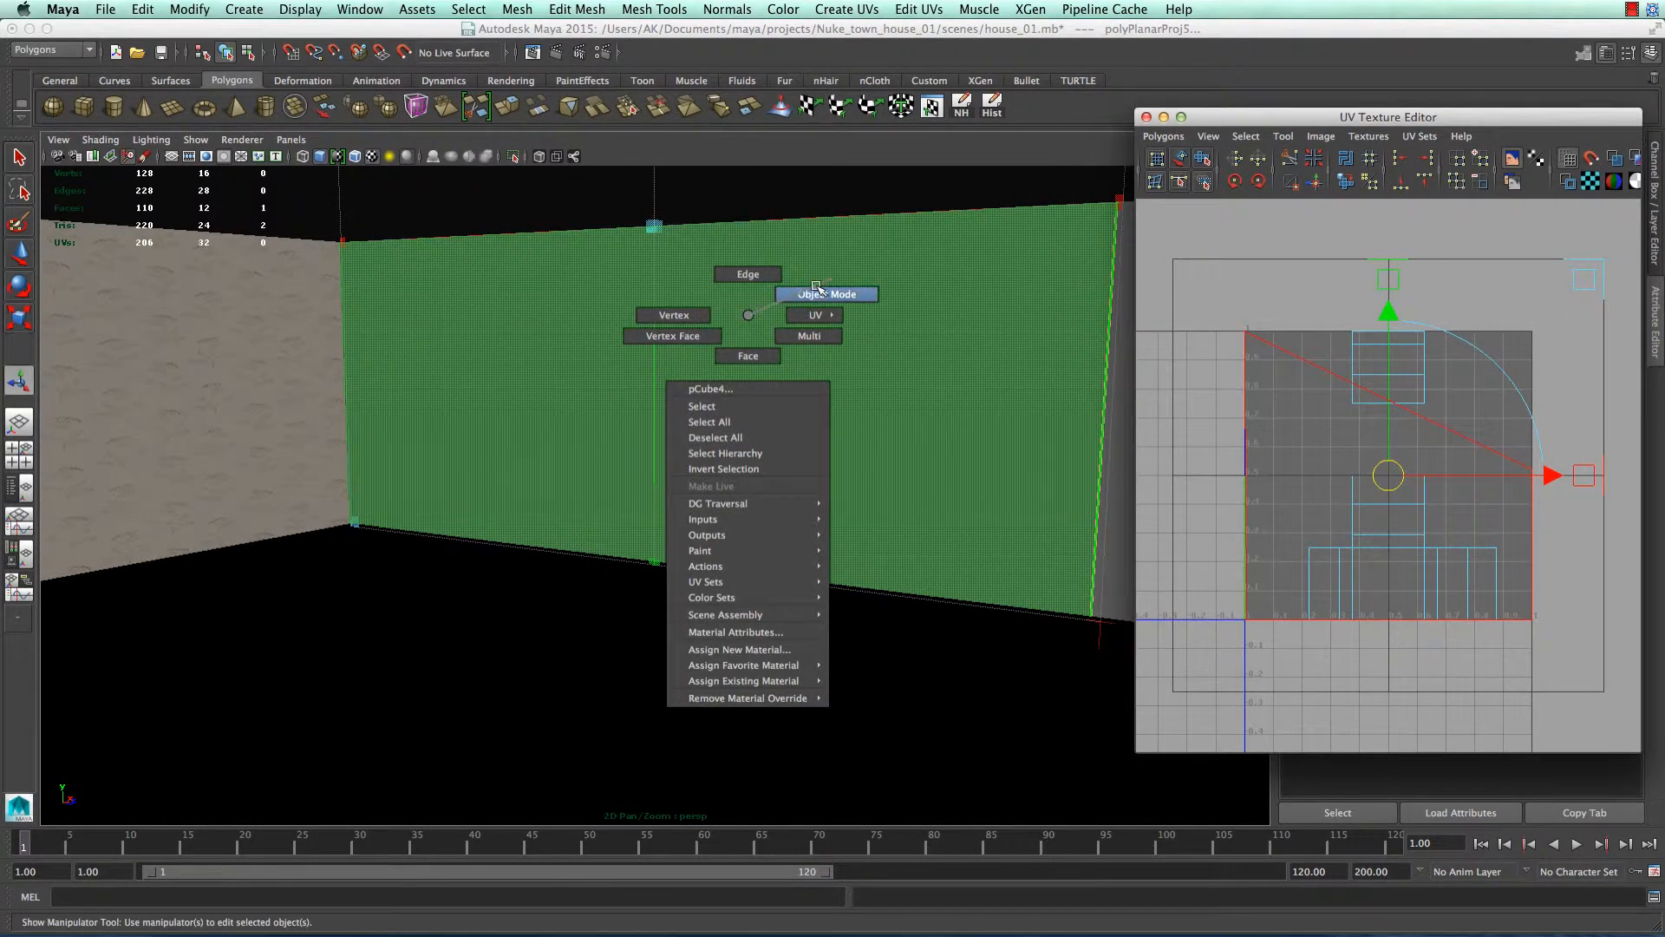
pyautogui.moveTo(816, 288); pyautogui.dragTo(723, 318, button='right')
pyautogui.keyDown('alt'); pyautogui.moveTo(770, 496); pyautogui.dragTo(894, 523); pyautogui.keyUp('alt')
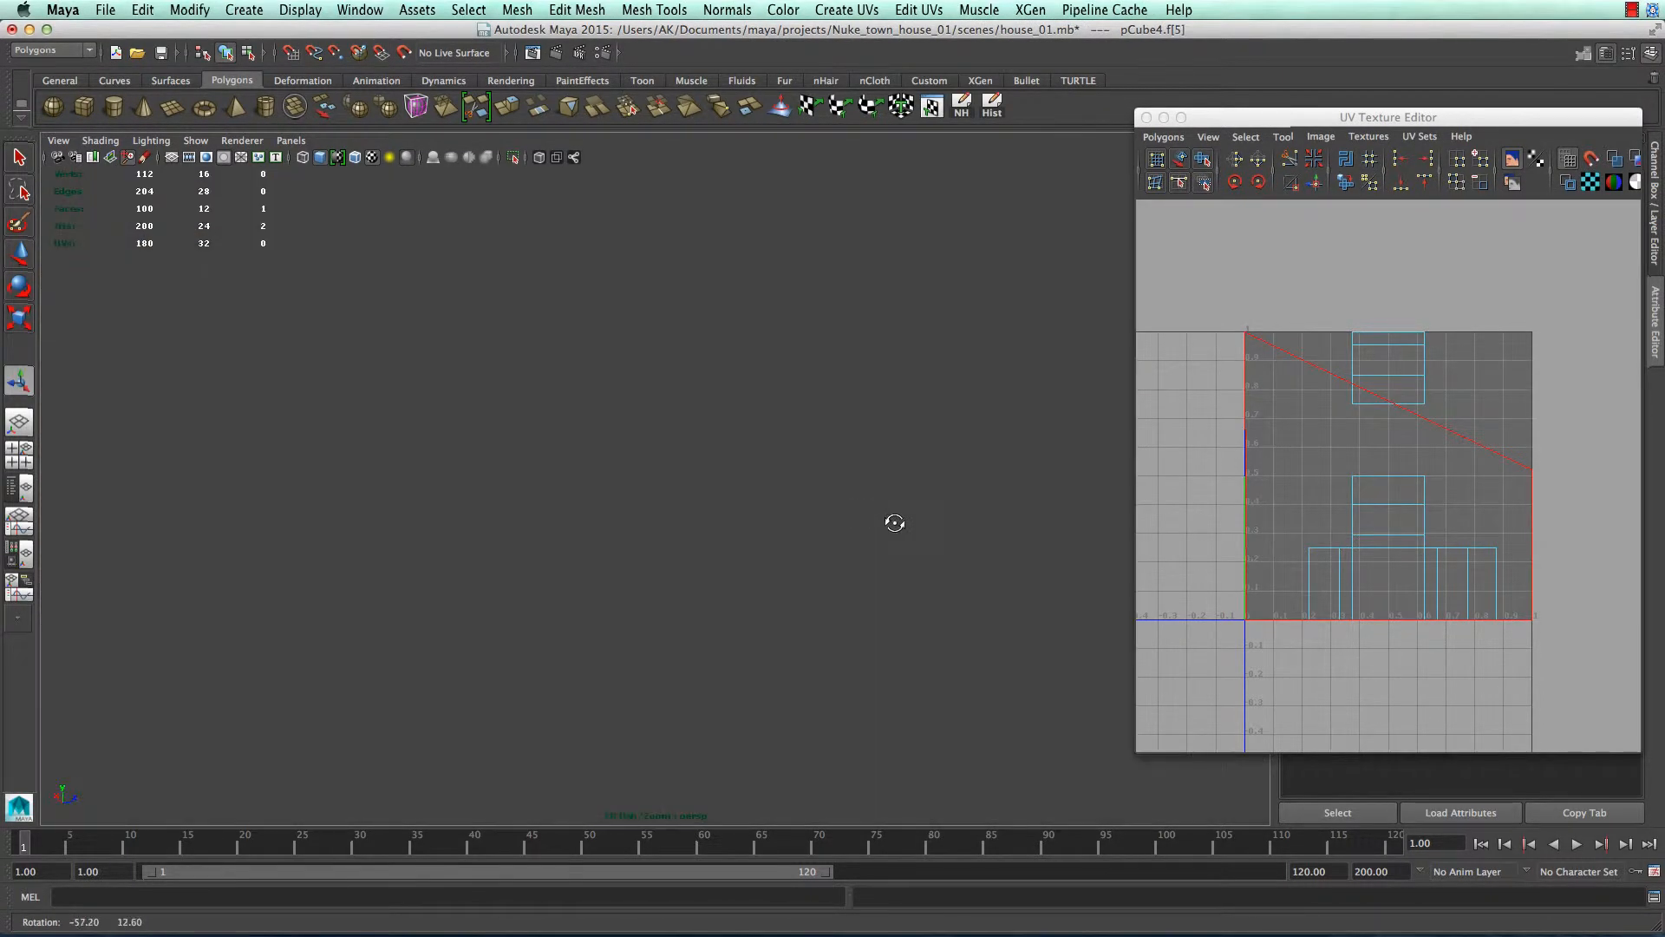
pyautogui.scroll(5, 823, 512)
pyautogui.keyDown('alt'); pyautogui.moveTo(510, 555); pyautogui.dragTo(872, 737, button='middle'); pyautogui.keyUp('alt')
pyautogui.scroll(-5, 675, 558)
pyautogui.keyDown('alt'); pyautogui.moveTo(674, 557); pyautogui.dragTo(546, 580); pyautogui.keyUp('alt')
pyautogui.scroll(5, 557, 573)
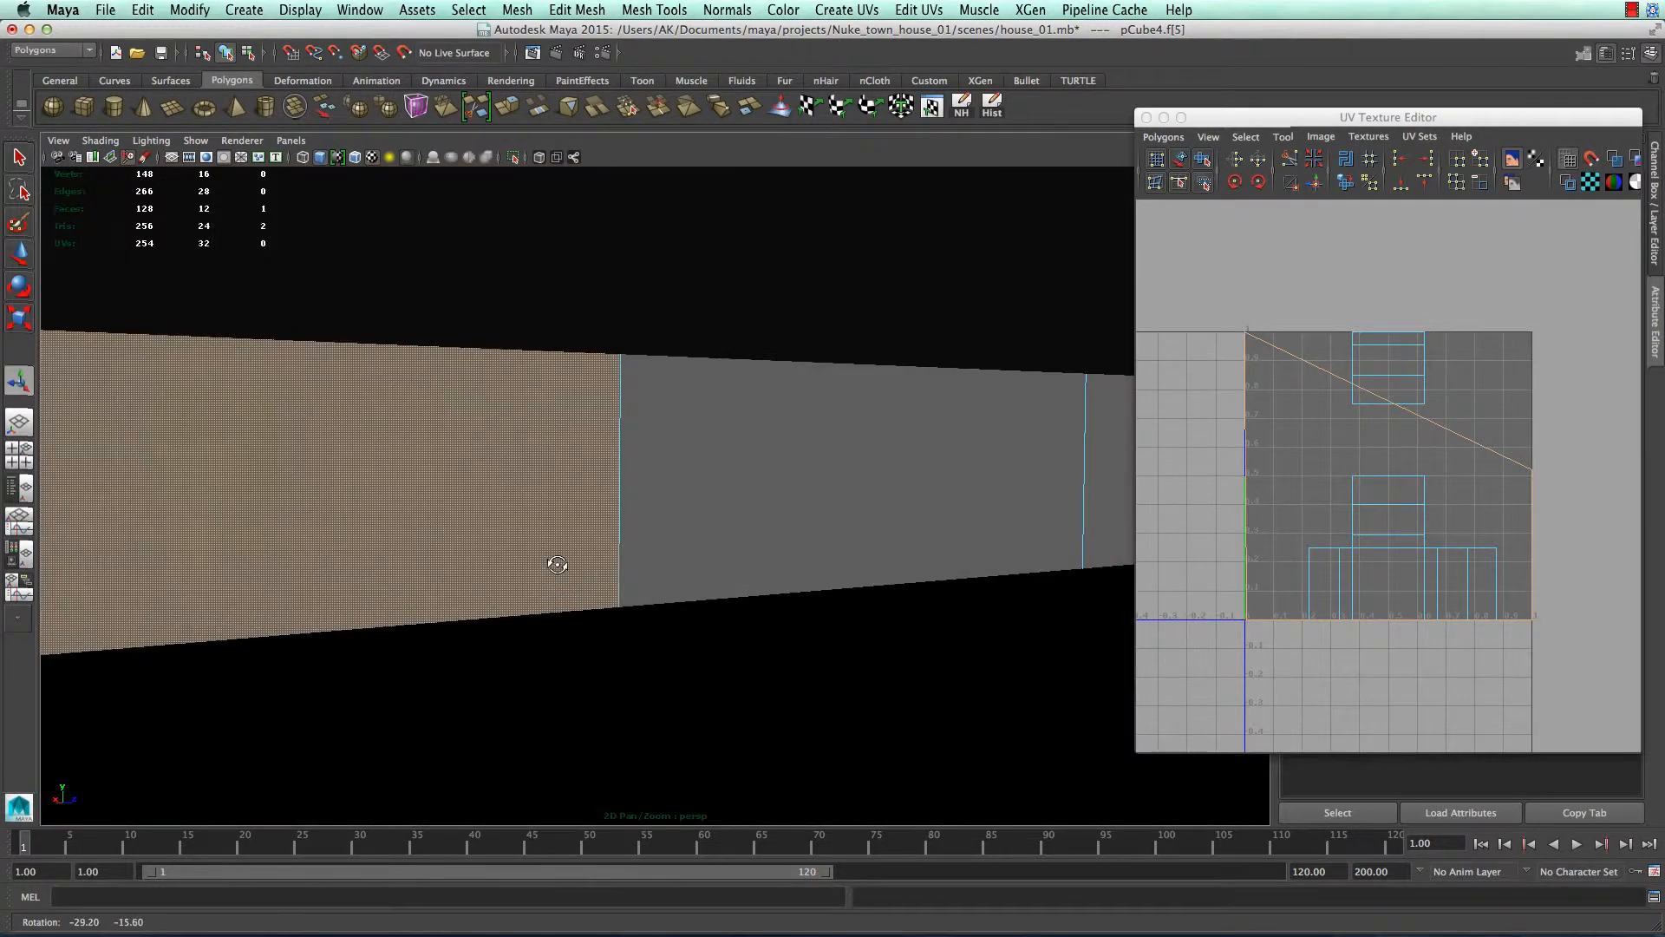
pyautogui.keyDown('alt'); pyautogui.moveTo(654, 569); pyautogui.dragTo(897, 485, button='middle'); pyautogui.keyUp('alt')
pyautogui.keyDown('shift'); pyautogui.click(771, 431); pyautogui.keyUp('shift')
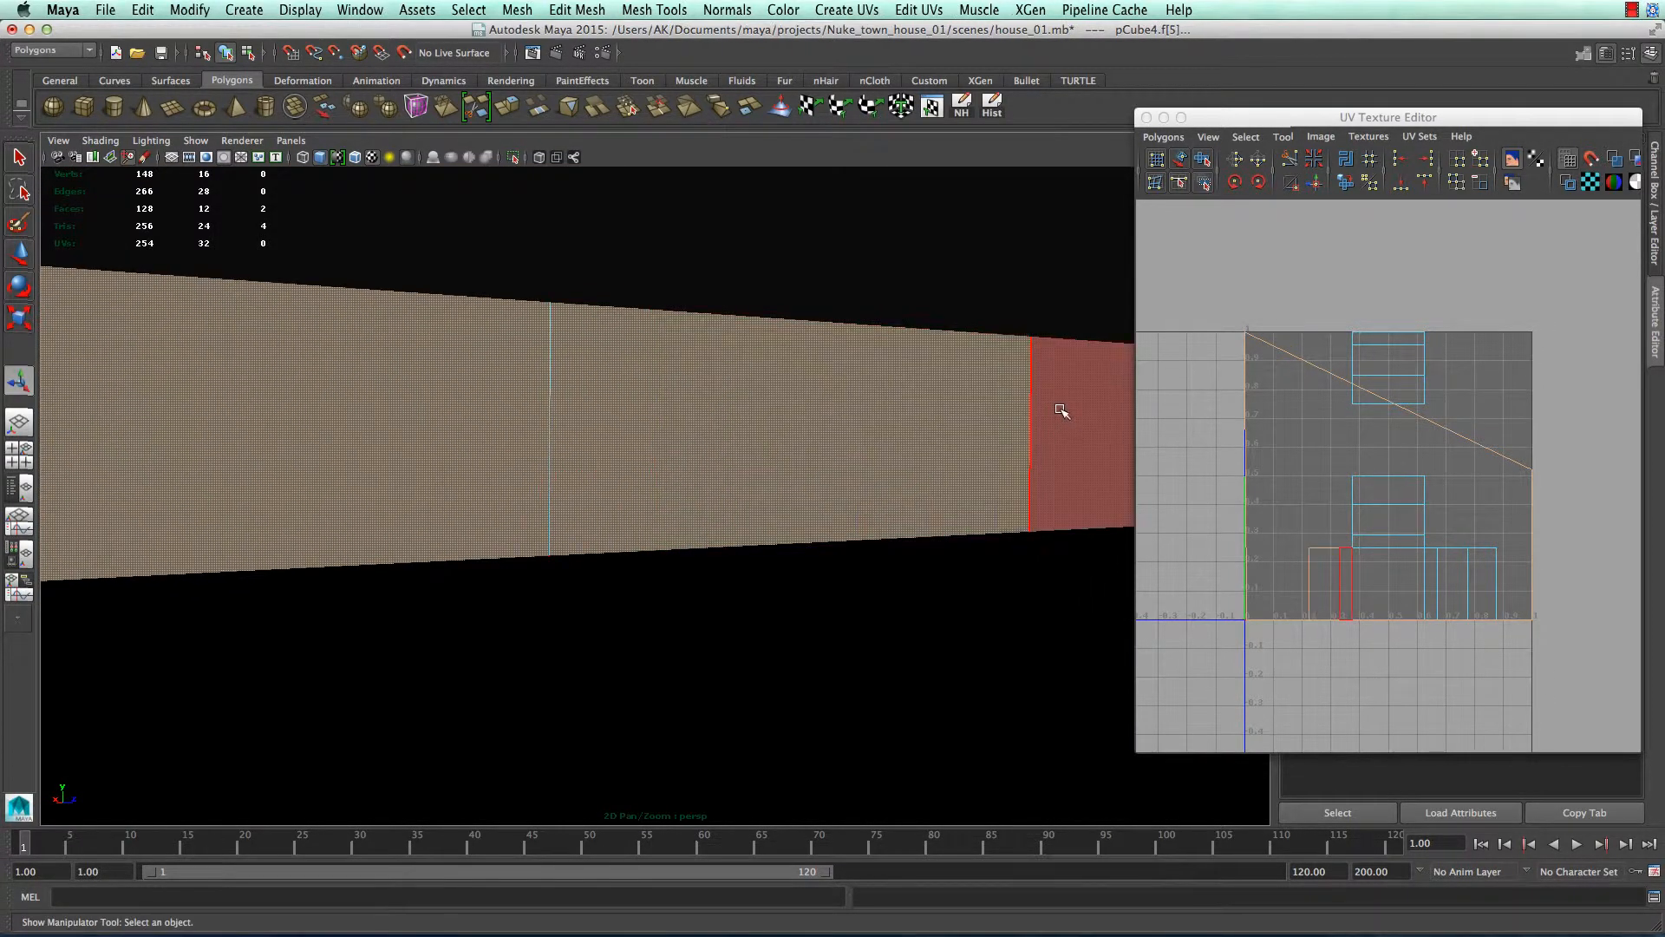
pyautogui.keyDown('shift'); pyautogui.click(1062, 410); pyautogui.keyUp('shift')
pyautogui.click(846, 9)
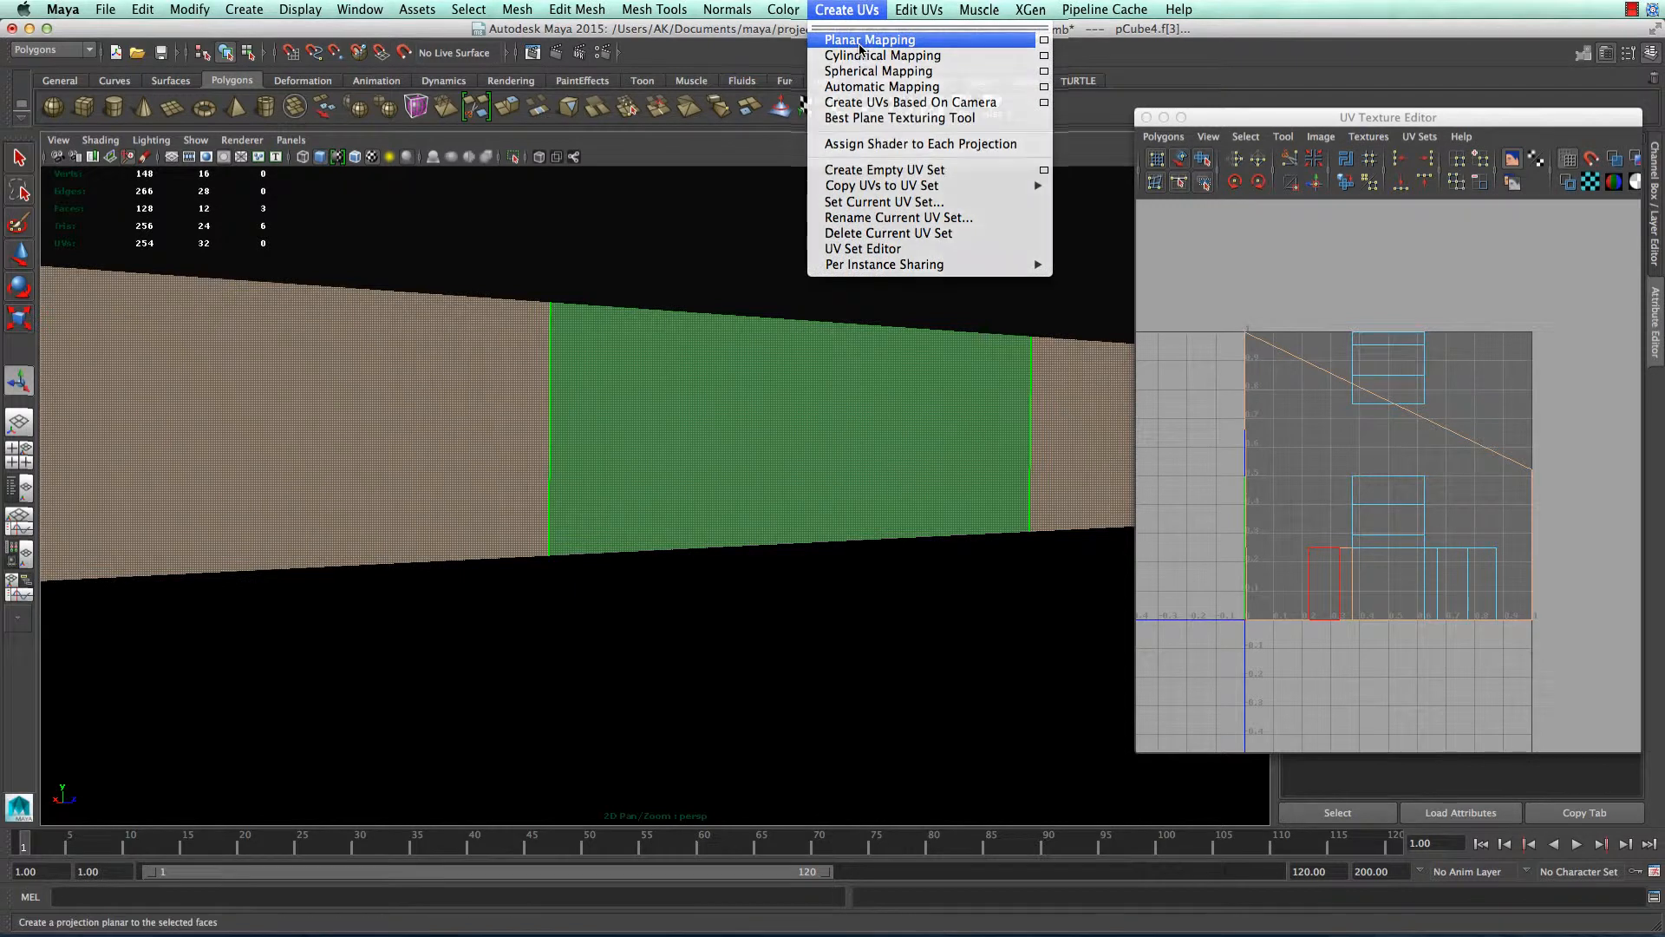
pyautogui.click(837, 38)
# - Reselect the three inner faces of the grey wall and assign them the existing inside_wall_01 material
pyautogui.click(408, 417)
pyautogui.keyDown('shift'); pyautogui.click(770, 429); pyautogui.keyUp('shift')
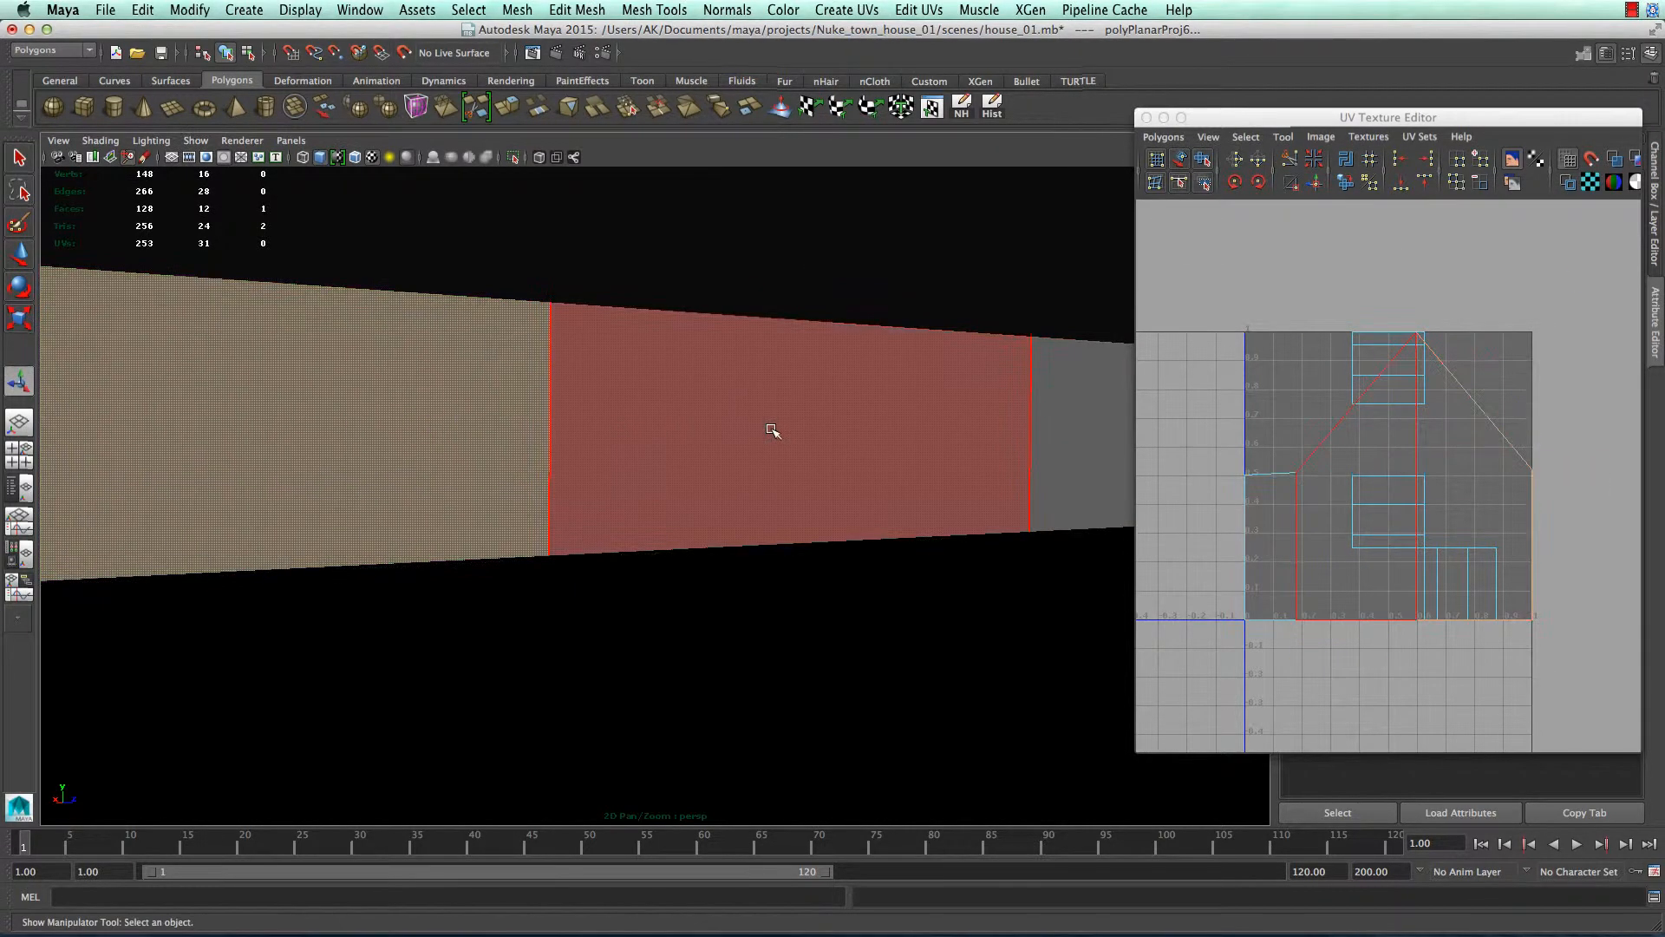
pyautogui.keyDown('shift'); pyautogui.click(1061, 429); pyautogui.keyUp('shift')
pyautogui.moveTo(775, 443); pyautogui.dragTo(795, 811, button='right')
pyautogui.moveTo(893, 829); pyautogui.dragTo(893, 828, button='right')
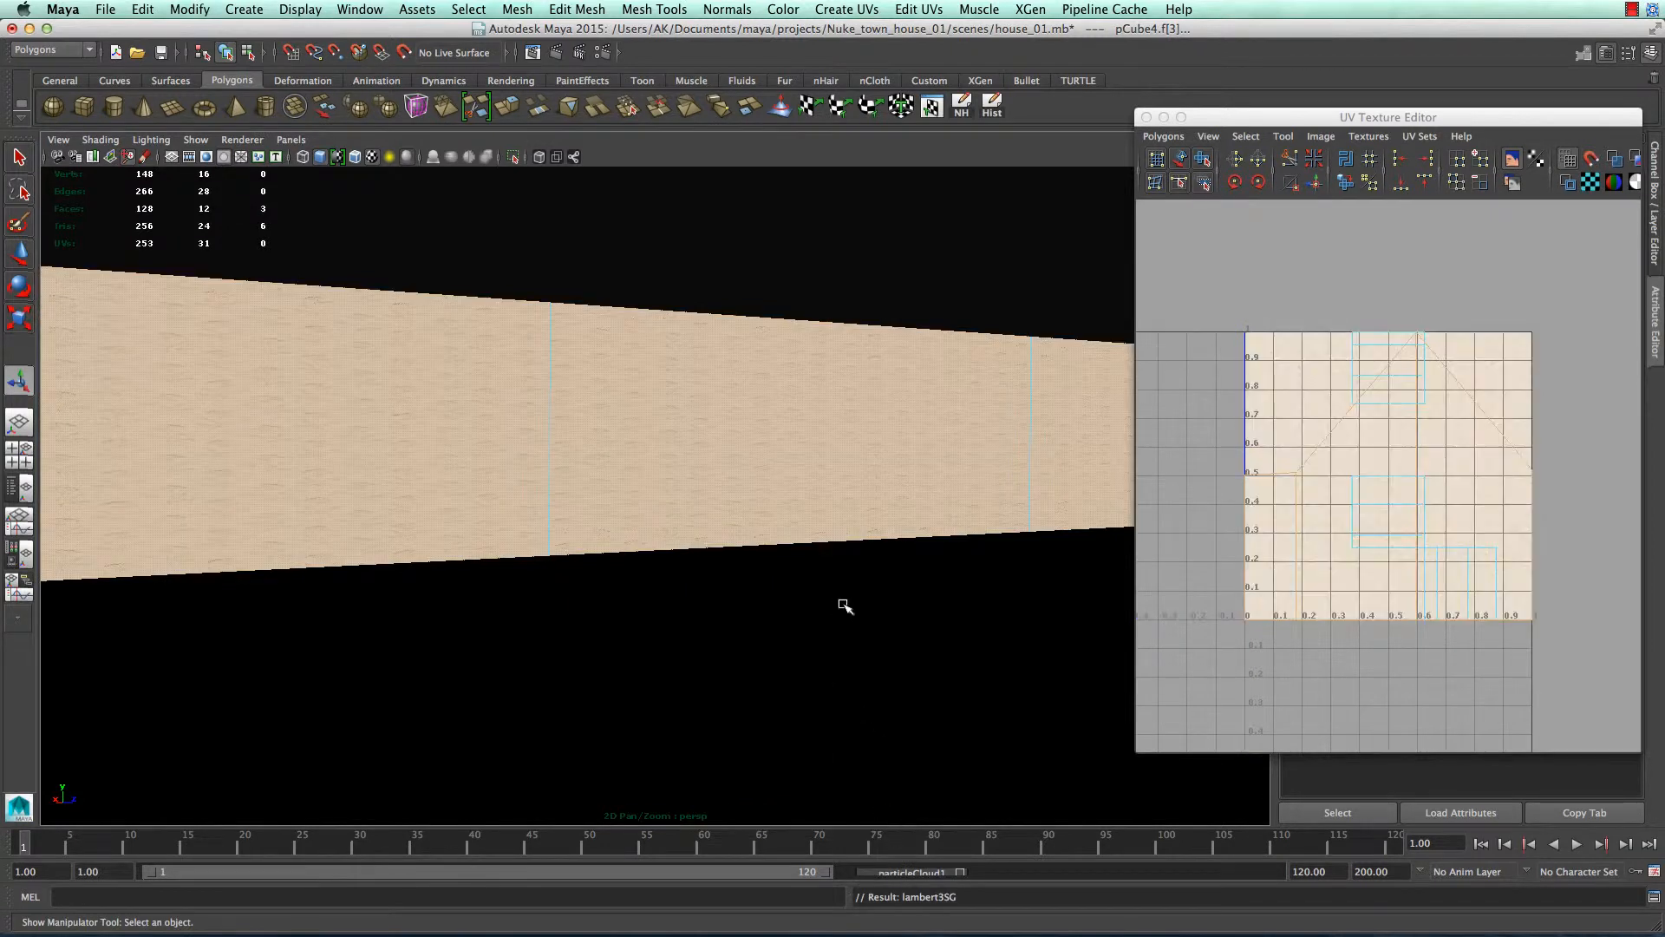
pyautogui.scroll(5, 844, 562)
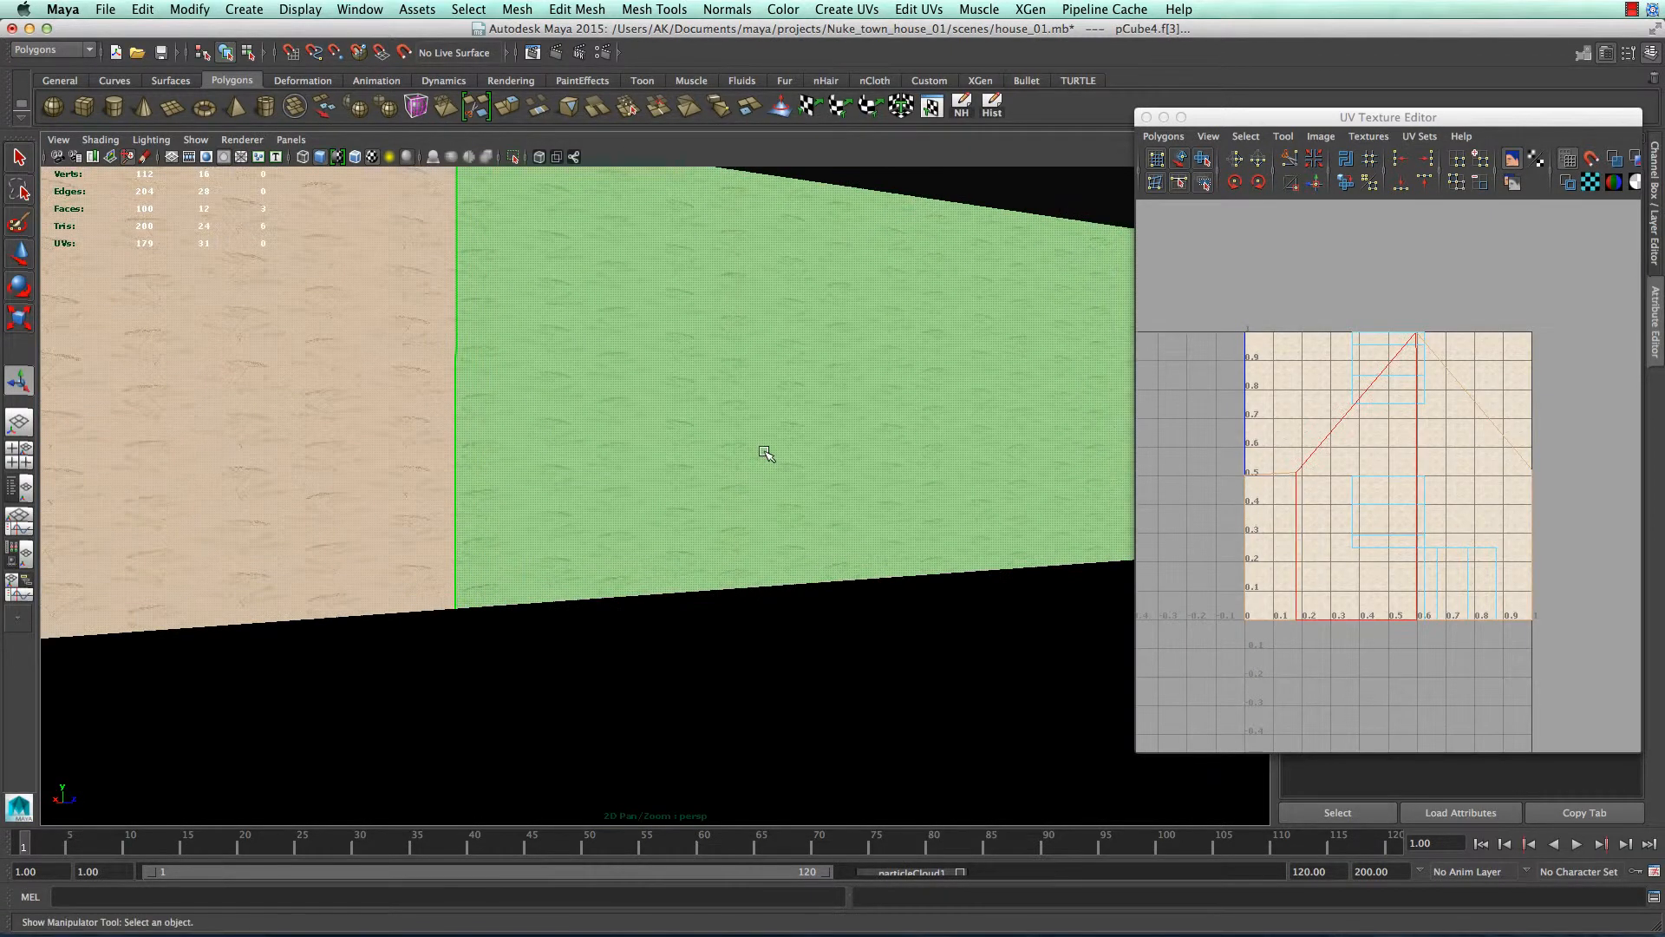
# - Return to object mode and render the room corner to check the wallpaper on both walls, and close the render
pyautogui.moveTo(762, 454); pyautogui.dragTo(824, 428, button='right')
pyautogui.scroll(-5, 872, 641)
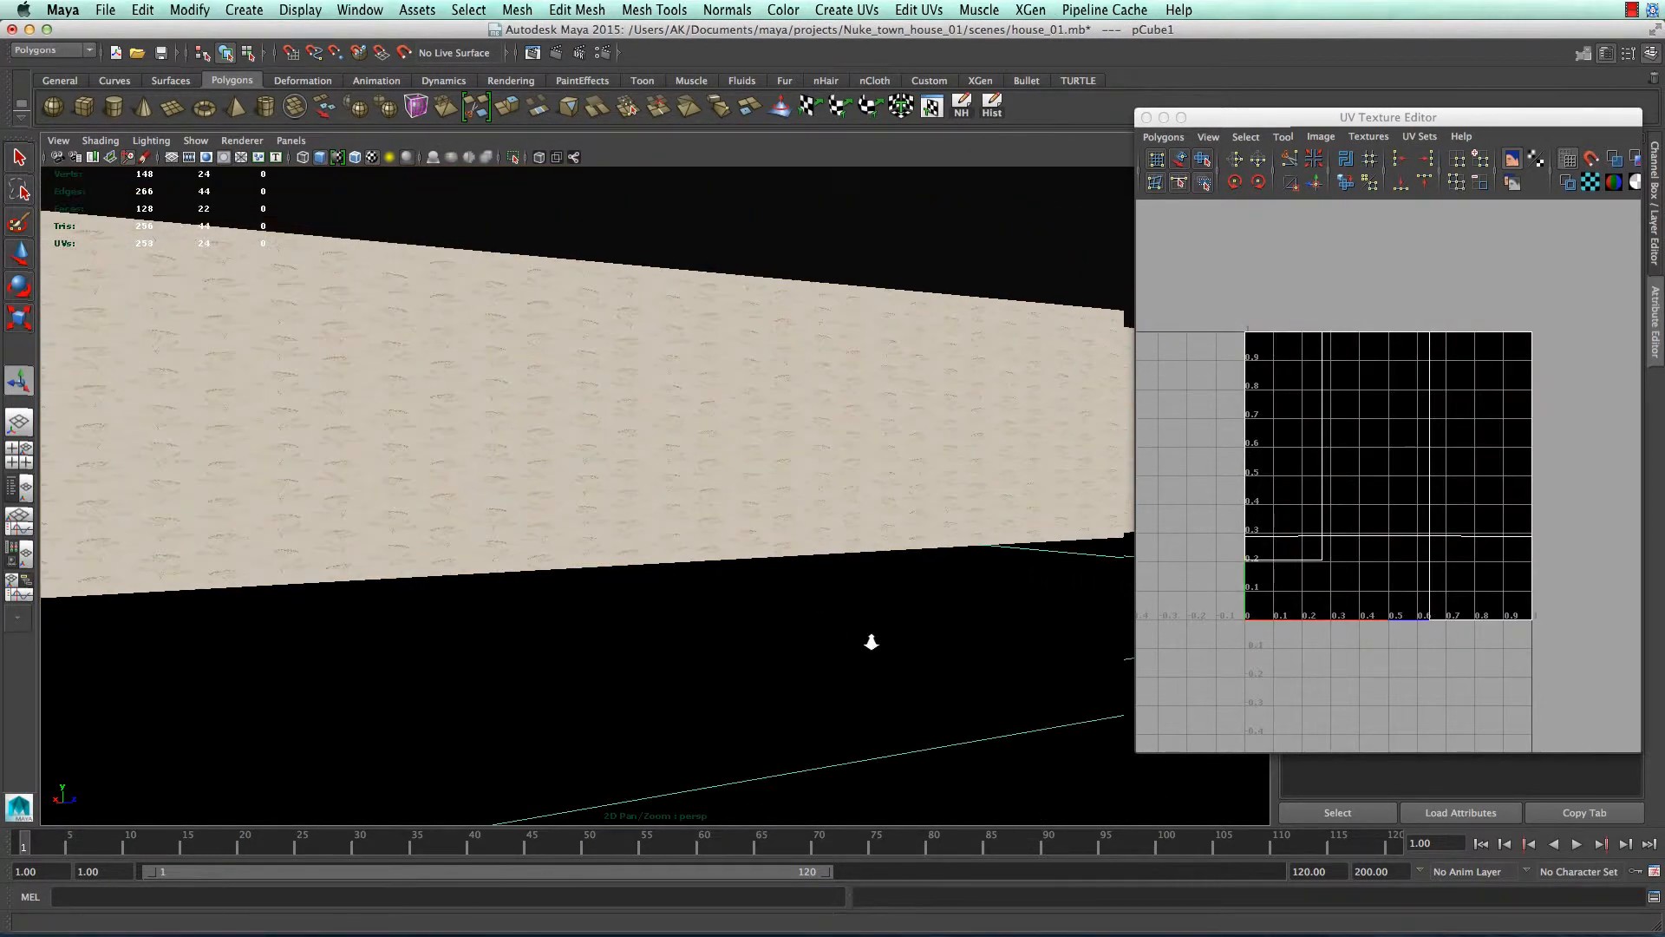
pyautogui.keyDown('alt'); pyautogui.moveTo(870, 643); pyautogui.dragTo(632, 550); pyautogui.keyUp('alt')
pyautogui.scroll(4, 958, 642)
pyautogui.keyDown('alt'); pyautogui.moveTo(632, 550); pyautogui.dragTo(669, 602, button='middle'); pyautogui.keyUp('alt')
pyautogui.keyDown('alt'); pyautogui.moveTo(669, 602); pyautogui.dragTo(668, 604); pyautogui.keyUp('alt')
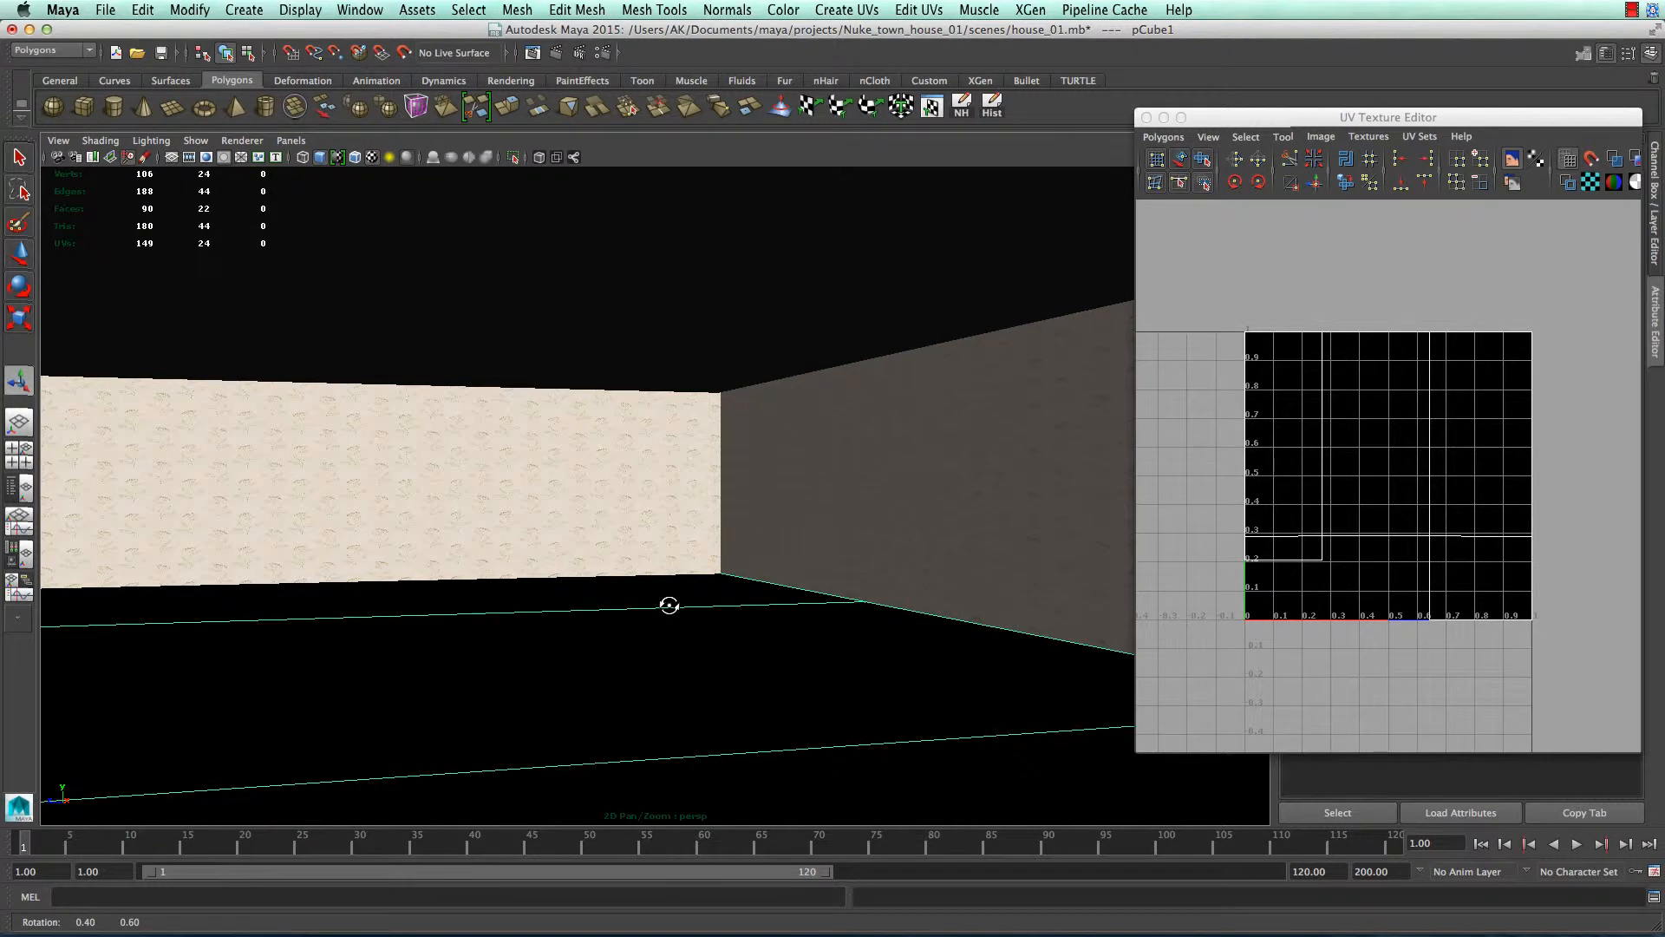
pyautogui.click(555, 57)
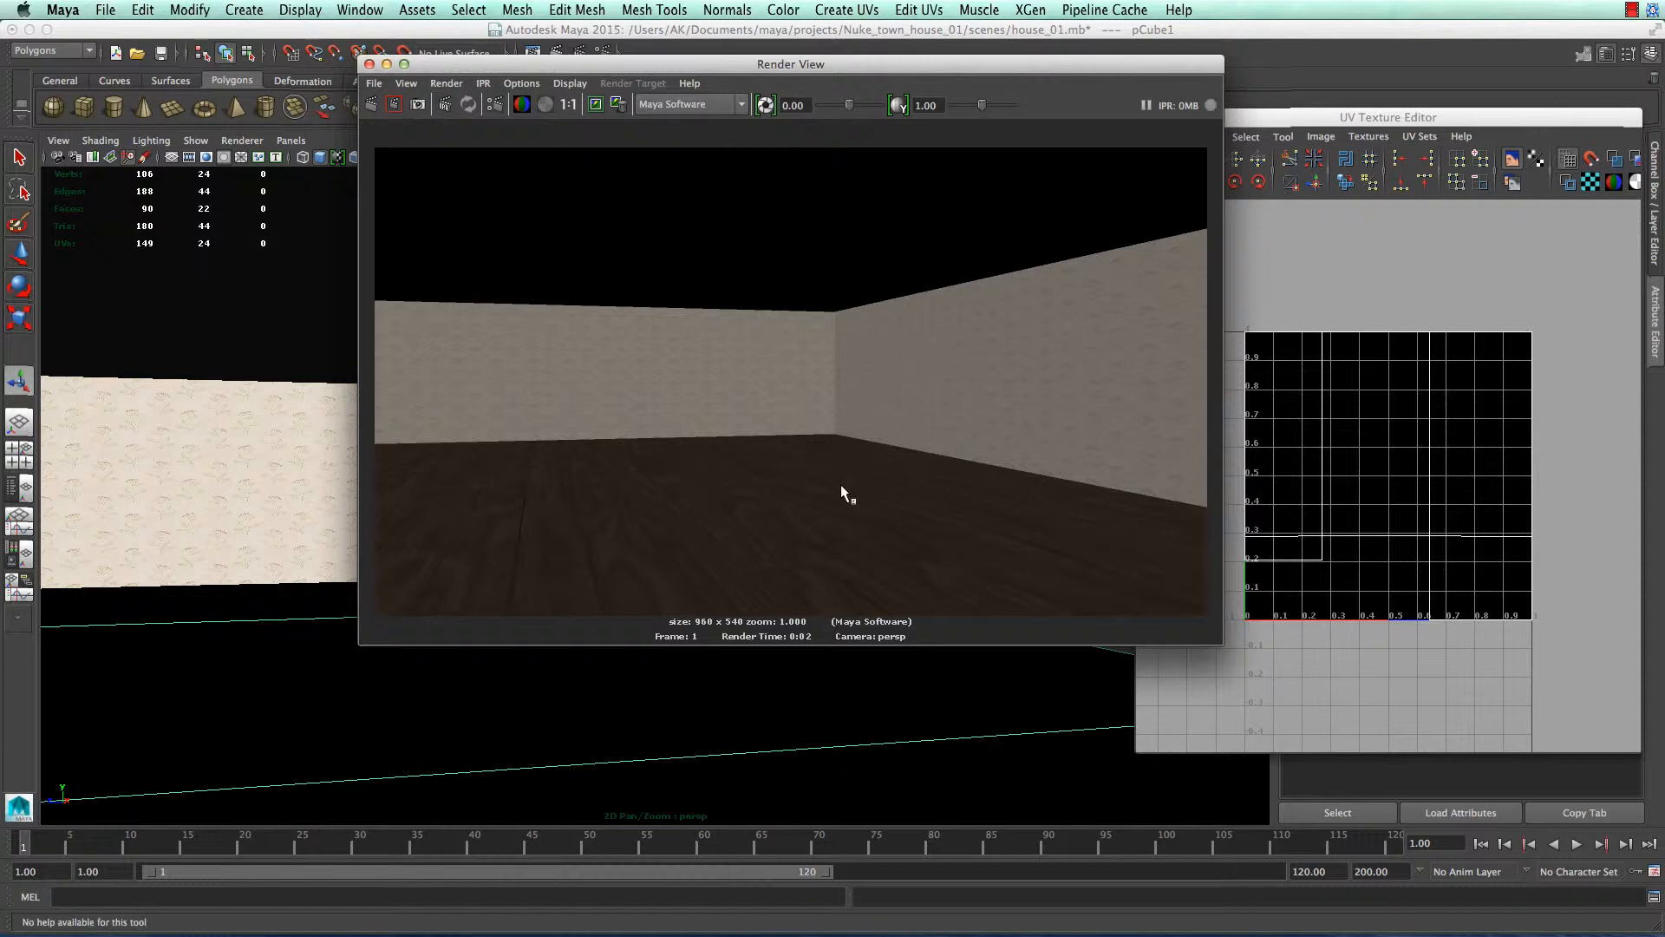
pyautogui.click(369, 64)
# - Select the plain grey wall with the two window openings and apply automatic UV mapping to it
pyautogui.keyDown('alt'); pyautogui.moveTo(911, 438); pyautogui.dragTo(609, 450); pyautogui.keyUp('alt')
pyautogui.keyDown('alt'); pyautogui.moveTo(610, 450); pyautogui.dragTo(685, 465, button='right'); pyautogui.keyUp('alt')
pyautogui.keyDown('alt'); pyautogui.moveTo(684, 465); pyautogui.dragTo(95, 594, button='middle'); pyautogui.keyUp('alt')
pyautogui.keyDown('alt'); pyautogui.moveTo(1084, 473); pyautogui.dragTo(238, 692, button='middle'); pyautogui.keyUp('alt')
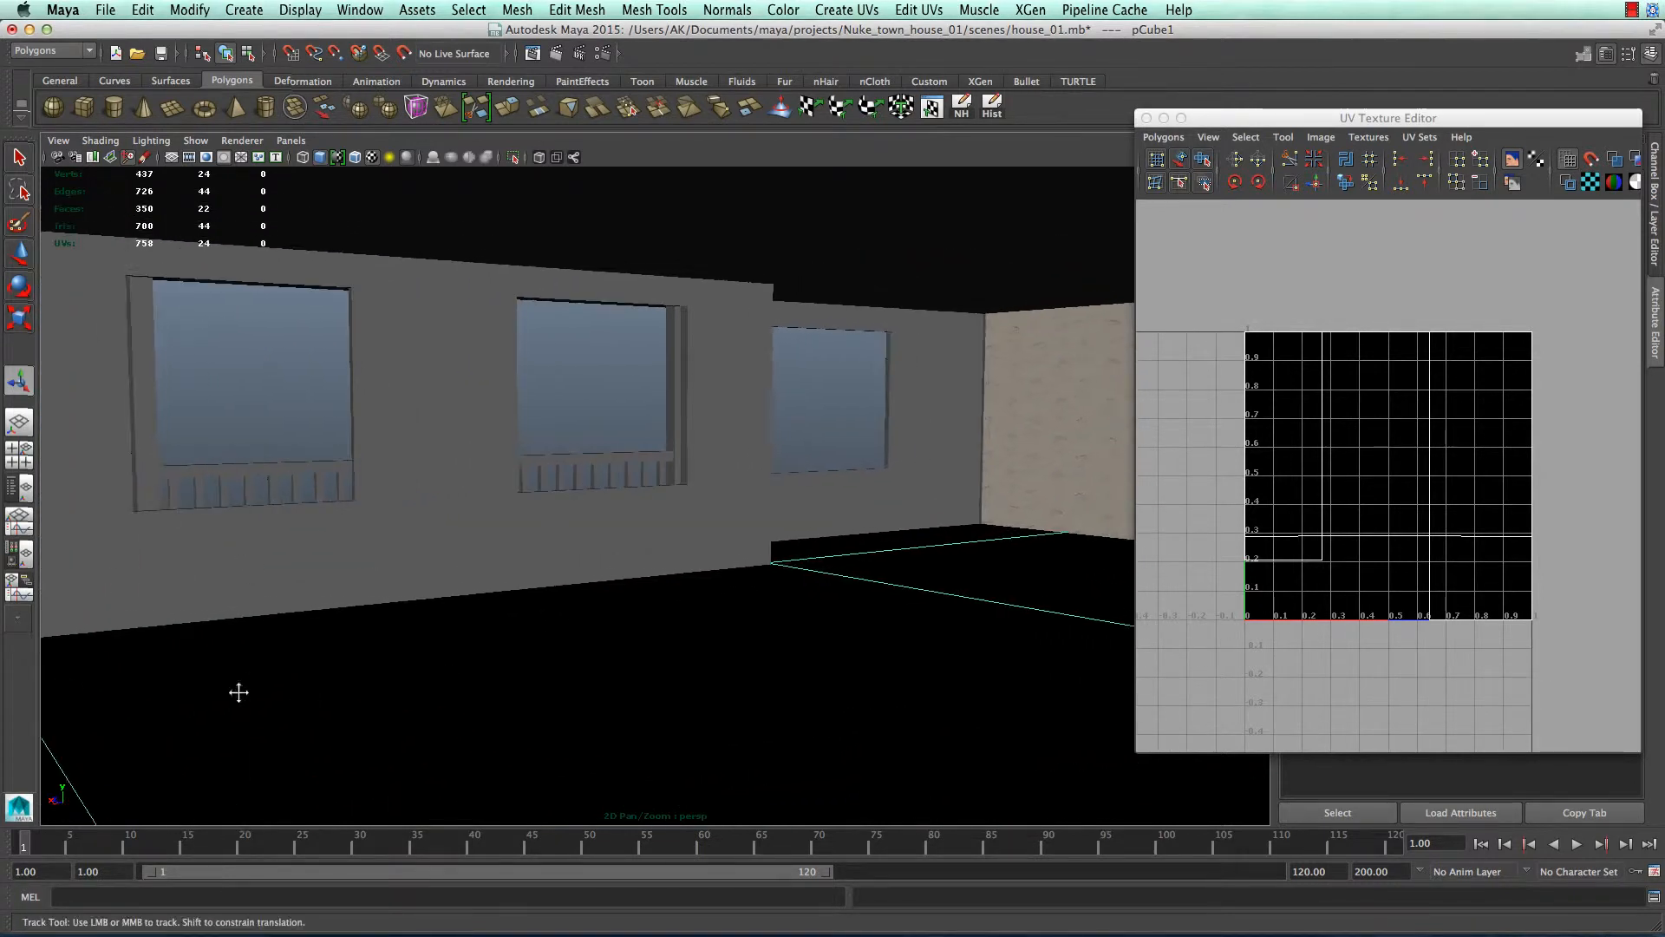
pyautogui.keyDown('alt'); pyautogui.moveTo(1119, 562); pyautogui.dragTo(776, 544); pyautogui.keyUp('alt')
pyautogui.click(775, 547)
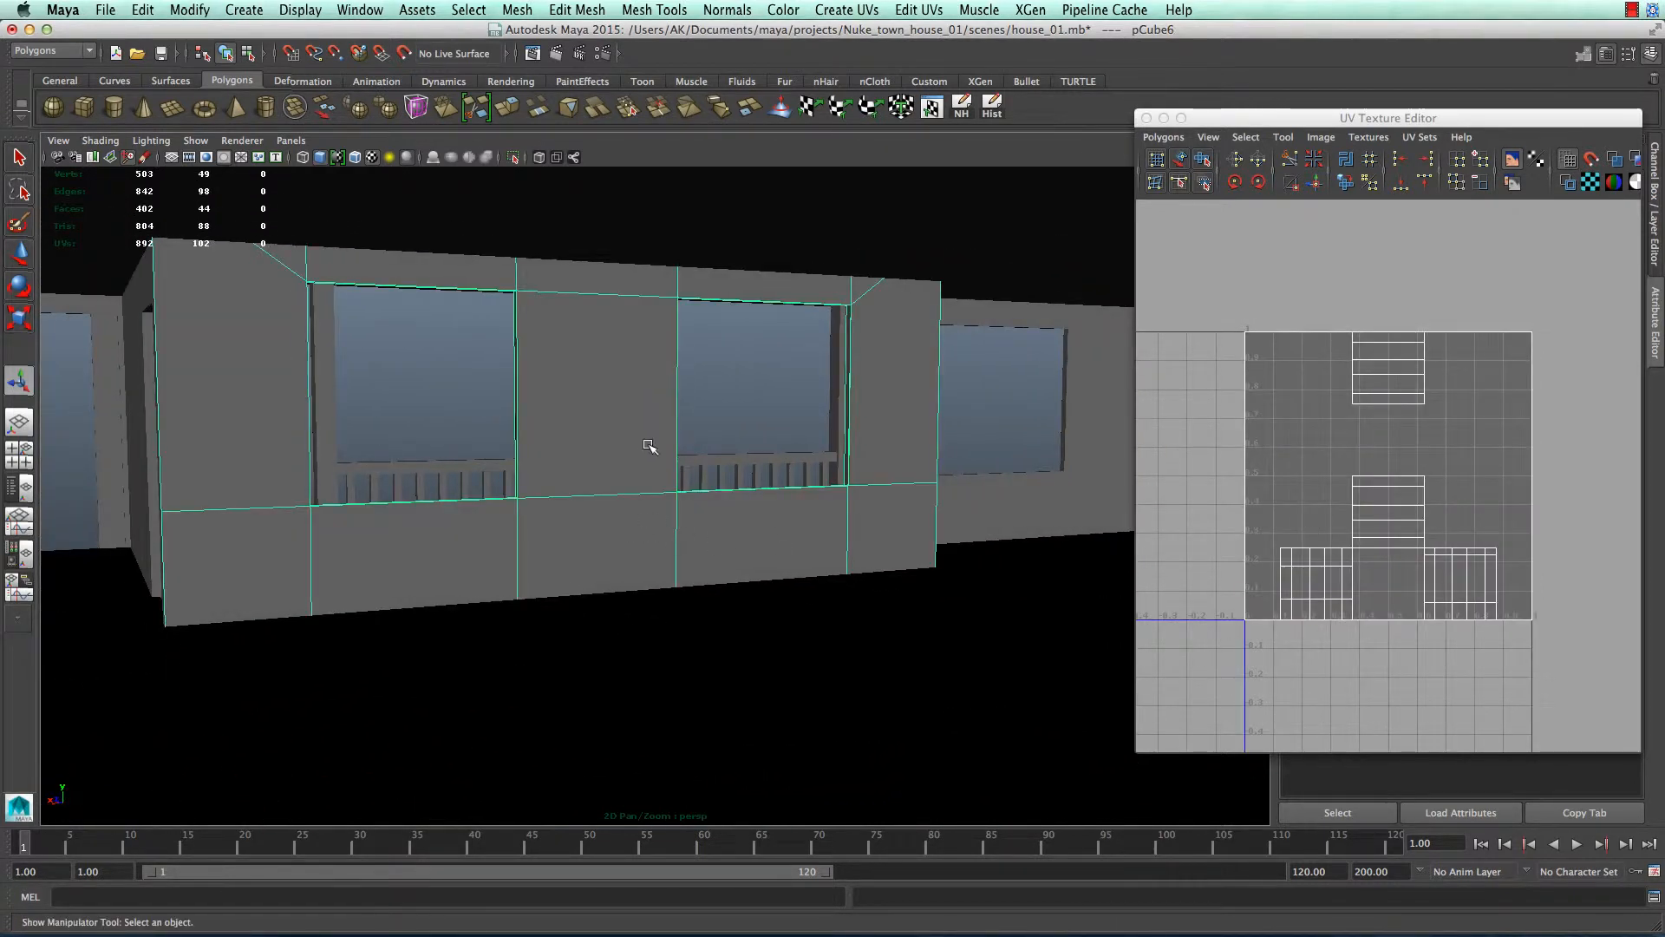
pyautogui.keyDown('alt'); pyautogui.moveTo(647, 445); pyautogui.dragTo(631, 432, button='right'); pyautogui.keyUp('alt')
pyautogui.rightClick(618, 389)
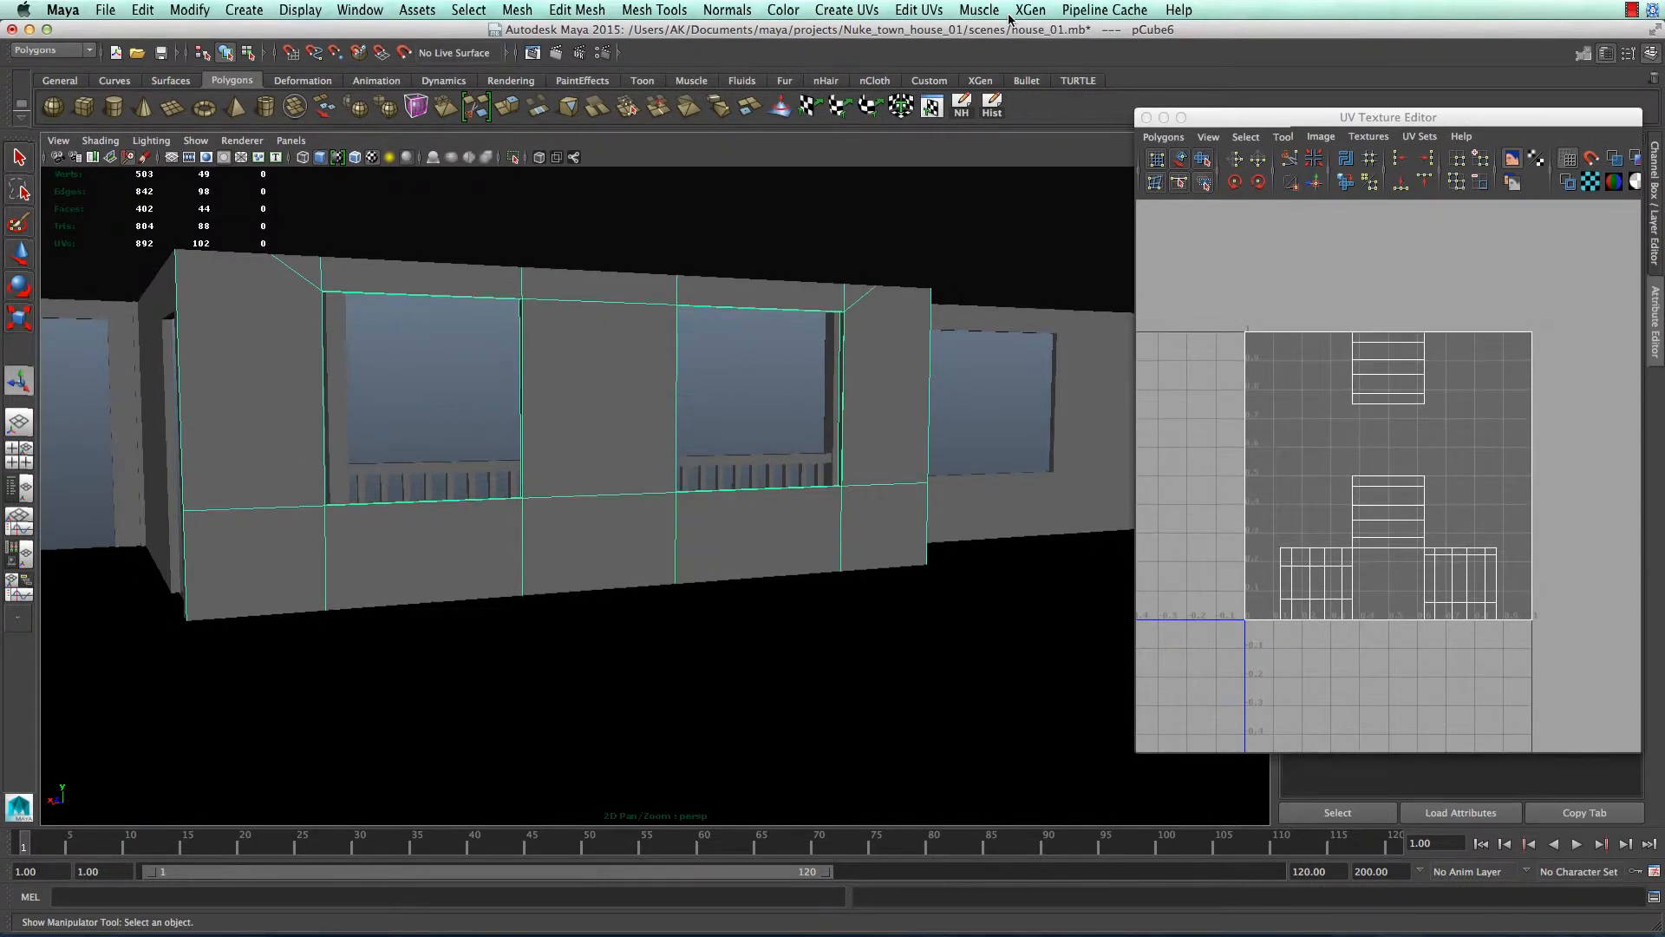
pyautogui.click(902, 115)
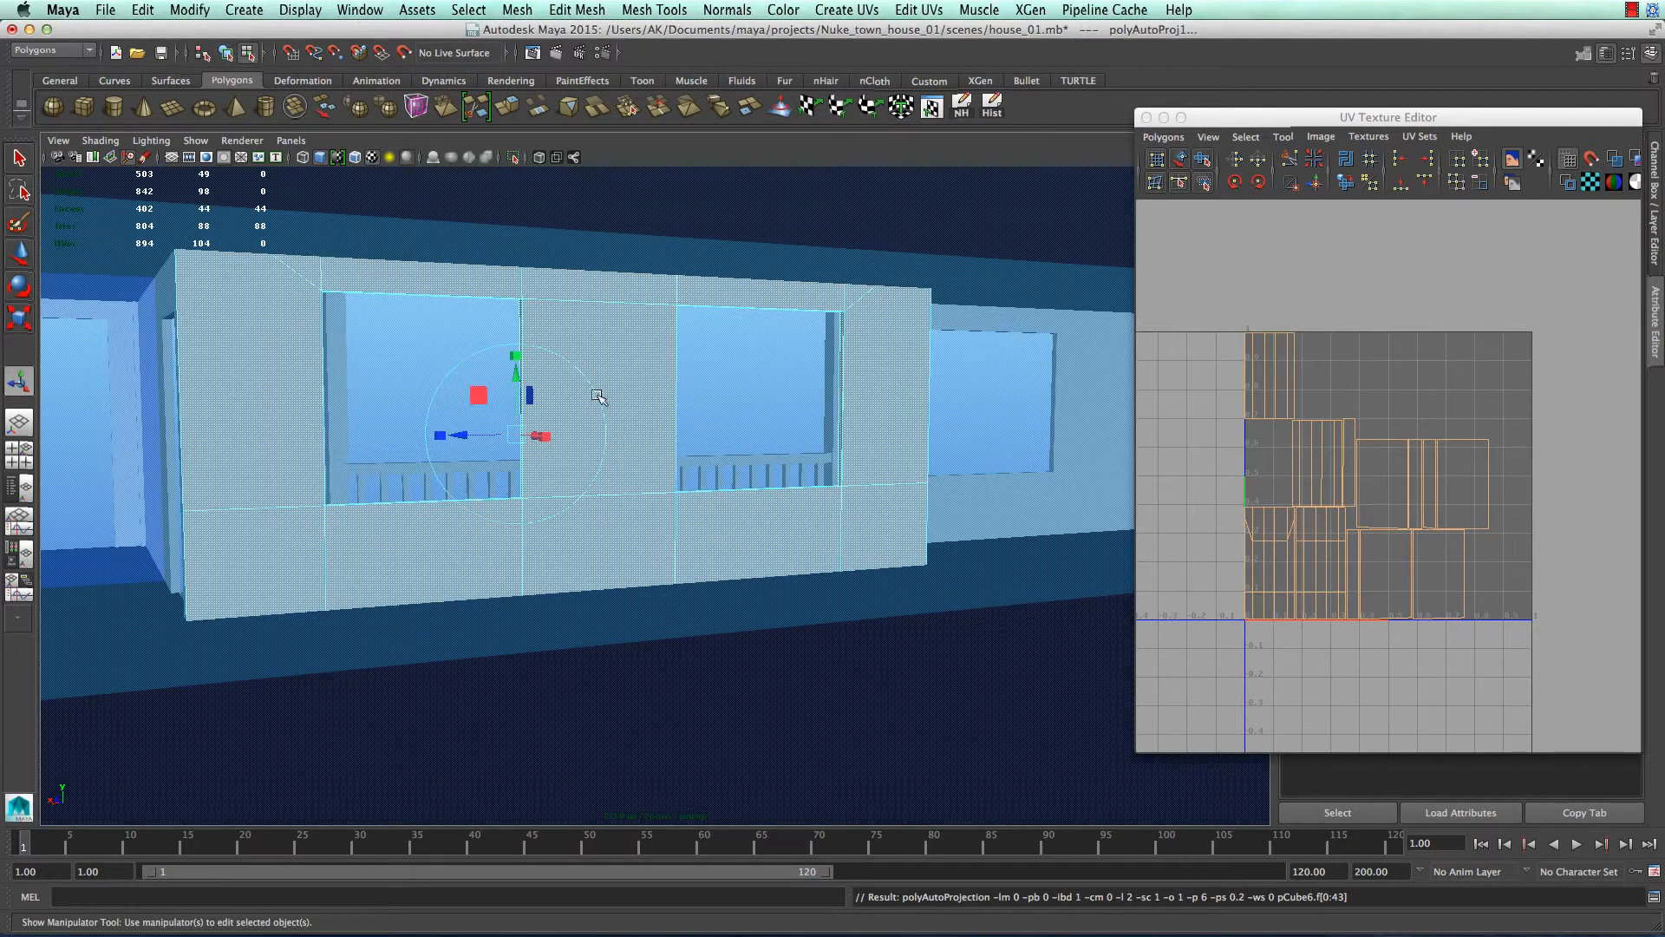
# - Select all thirteen inner faces around the two window openings of the wall and assign them the existing inside_wall_01 material
pyautogui.rightClick(598, 398)
pyautogui.moveTo(585, 361); pyautogui.dragTo(664, 394, button='right')
pyautogui.click(251, 382)
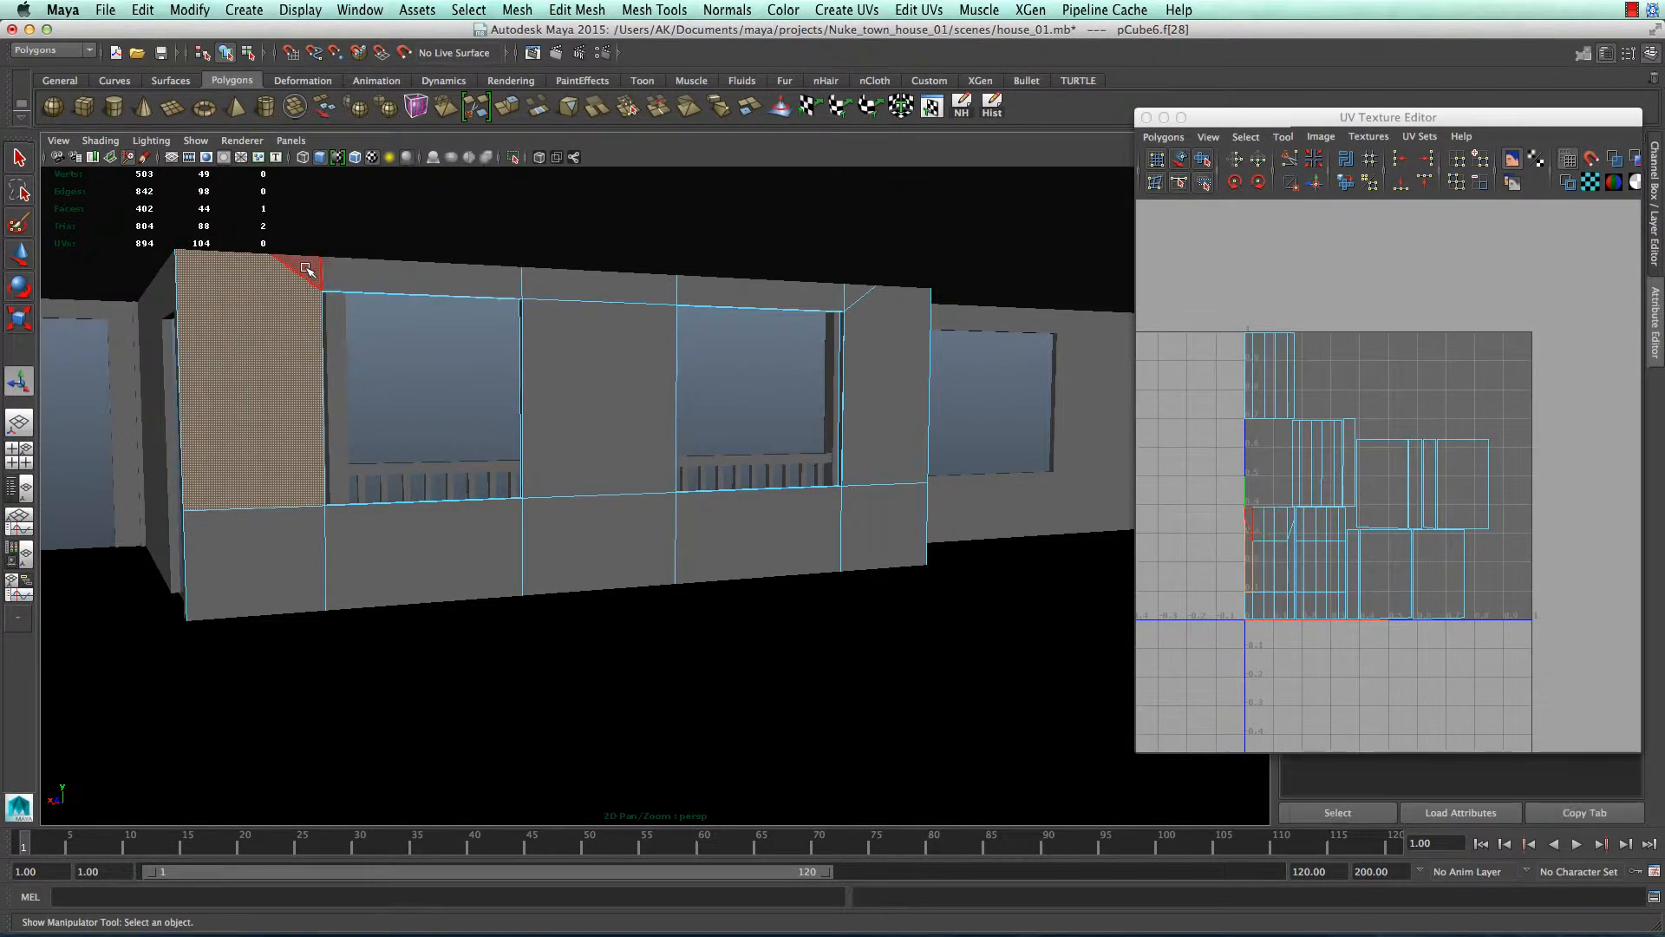
pyautogui.keyDown('shift'); pyautogui.click(307, 269); pyautogui.keyUp('shift')
pyautogui.keyDown('shift'); pyautogui.click(424, 280); pyautogui.keyUp('shift')
pyautogui.keyDown('shift'); pyautogui.click(651, 292); pyautogui.keyUp('shift')
pyautogui.keyDown('shift'); pyautogui.click(764, 290); pyautogui.keyUp('shift')
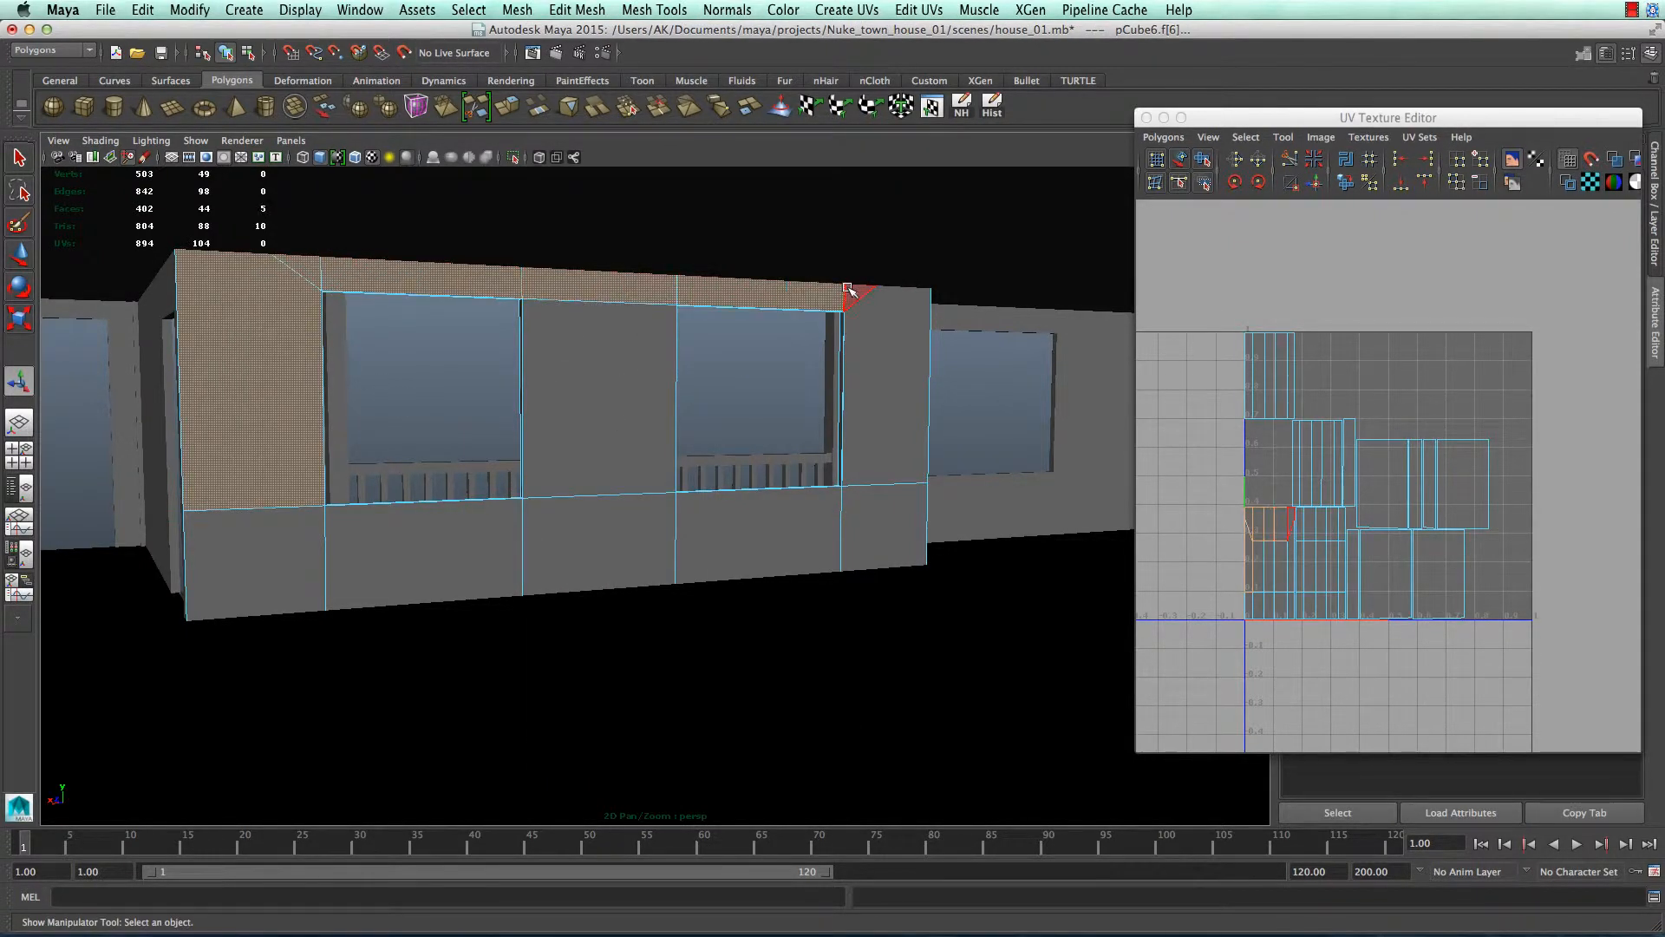
pyautogui.keyDown('shift'); pyautogui.click(869, 332); pyautogui.keyUp('shift')
pyautogui.keyDown('shift'); pyautogui.click(880, 525); pyautogui.keyUp('shift')
pyautogui.keyDown('shift'); pyautogui.click(717, 543); pyautogui.keyUp('shift')
pyautogui.keyDown('shift'); pyautogui.click(599, 547); pyautogui.keyUp('shift')
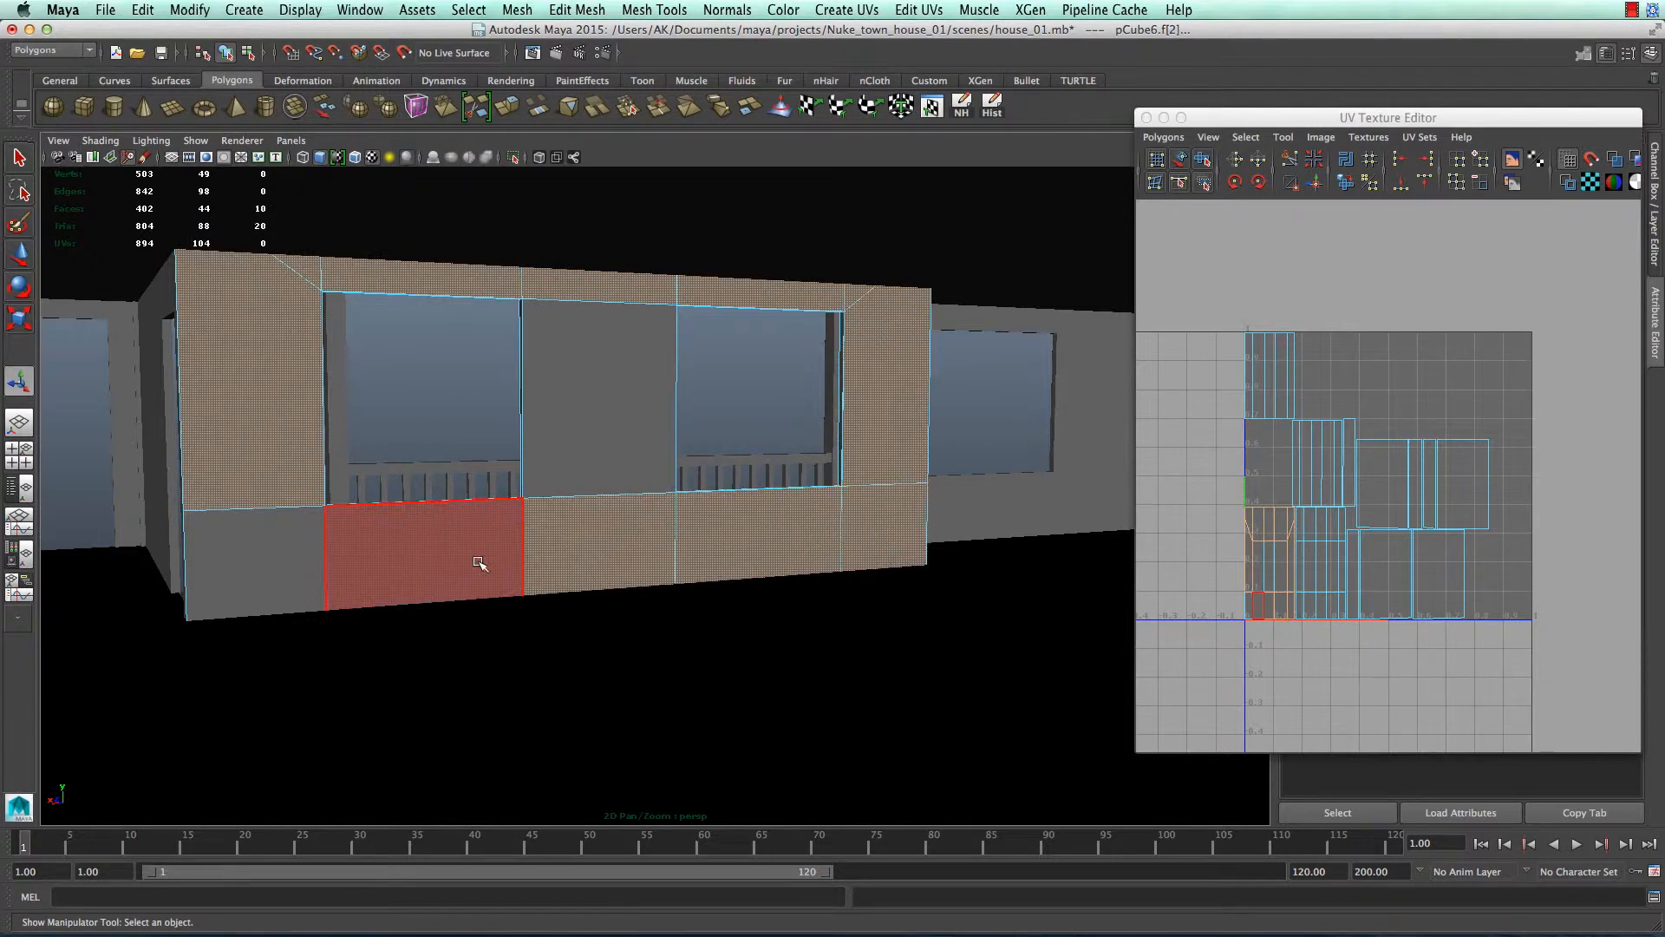
pyautogui.keyDown('shift'); pyautogui.click(371, 561); pyautogui.keyUp('shift')
pyautogui.keyDown('shift'); pyautogui.click(256, 563); pyautogui.keyUp('shift')
pyautogui.keyDown('shift'); pyautogui.click(568, 381); pyautogui.keyUp('shift')
pyautogui.rightClick(566, 364)
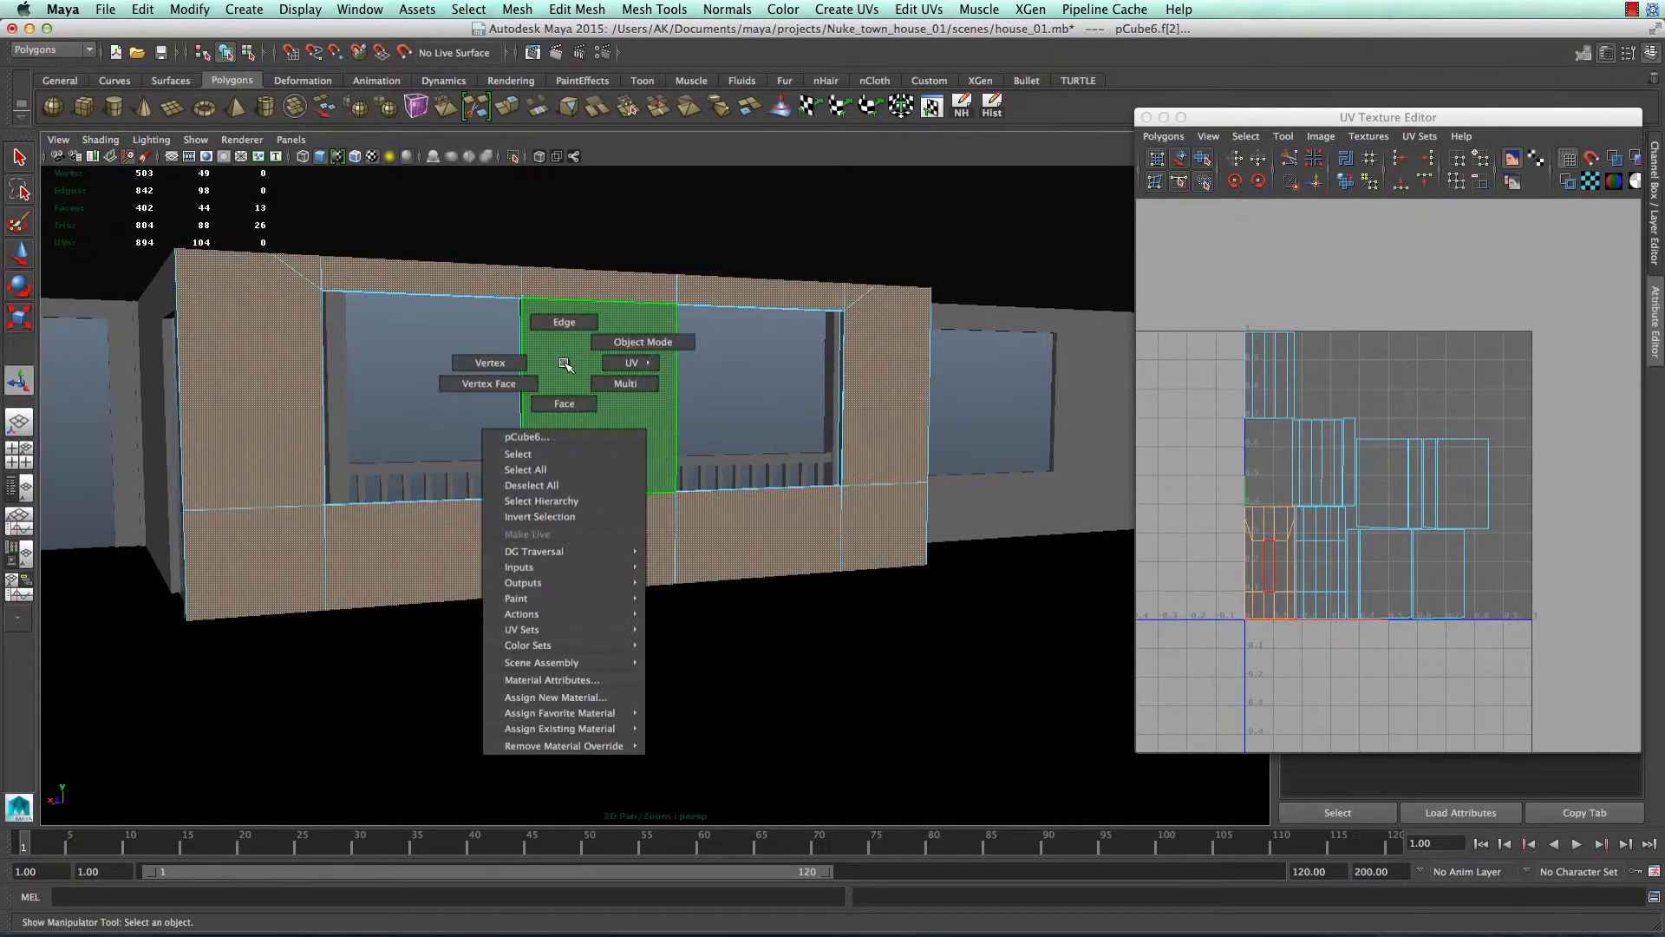
pyautogui.click(678, 744)
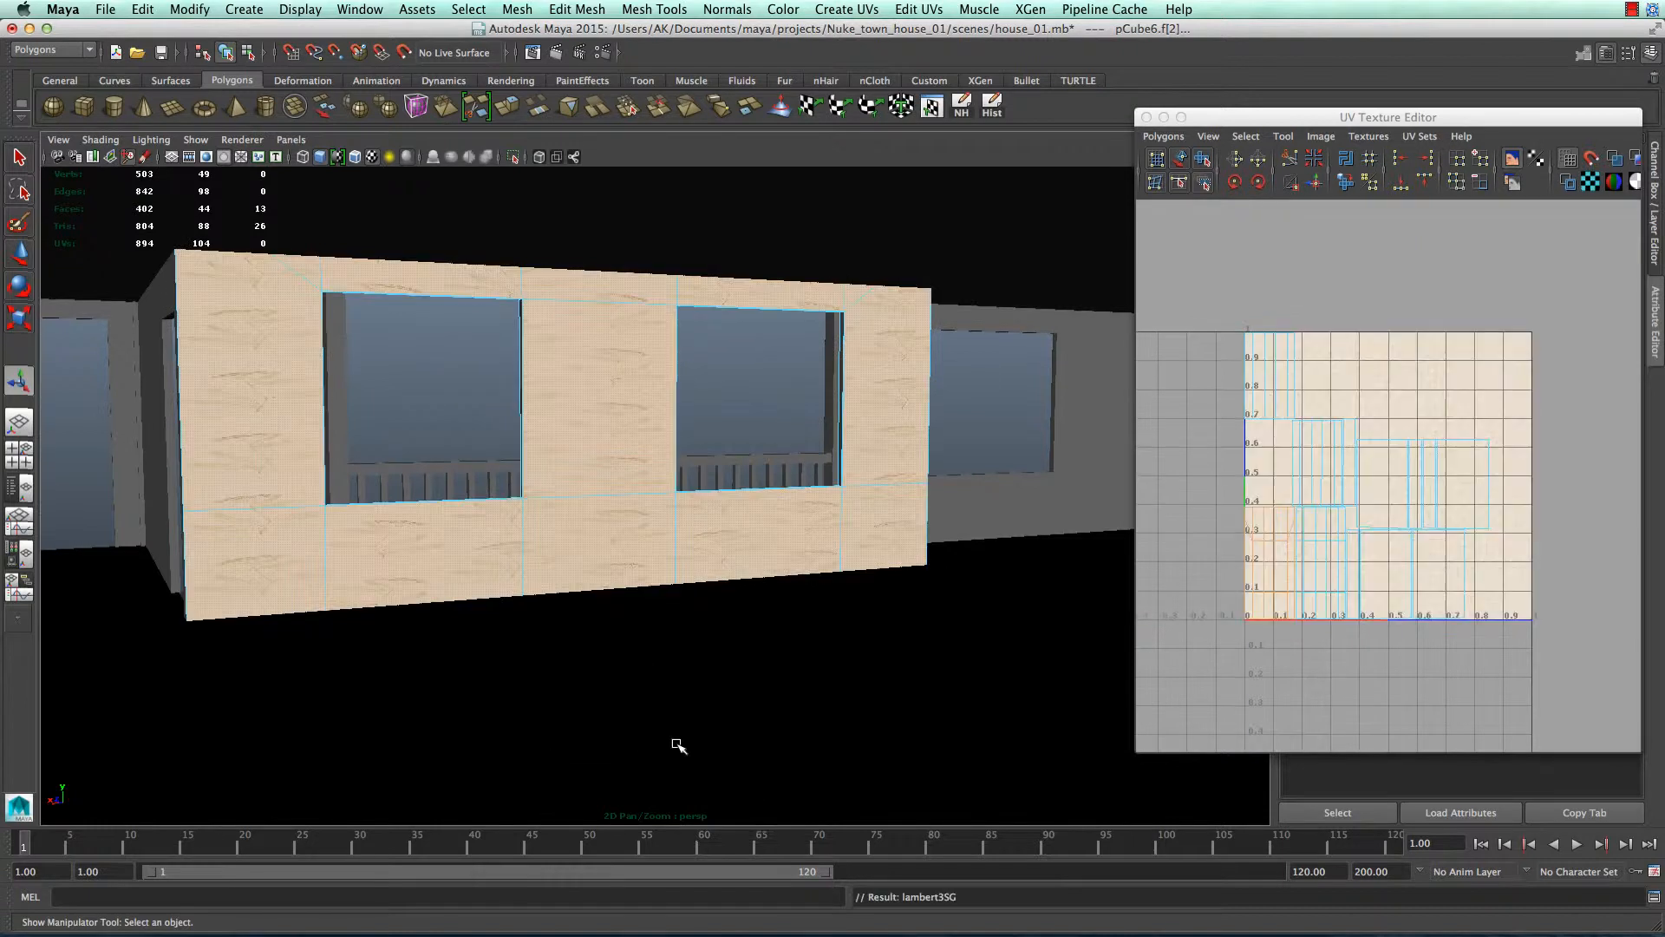
# - Planar-map the selected wall faces, projecting from the Z axis with the projection fitted to the bounding box
pyautogui.click(854, 10)
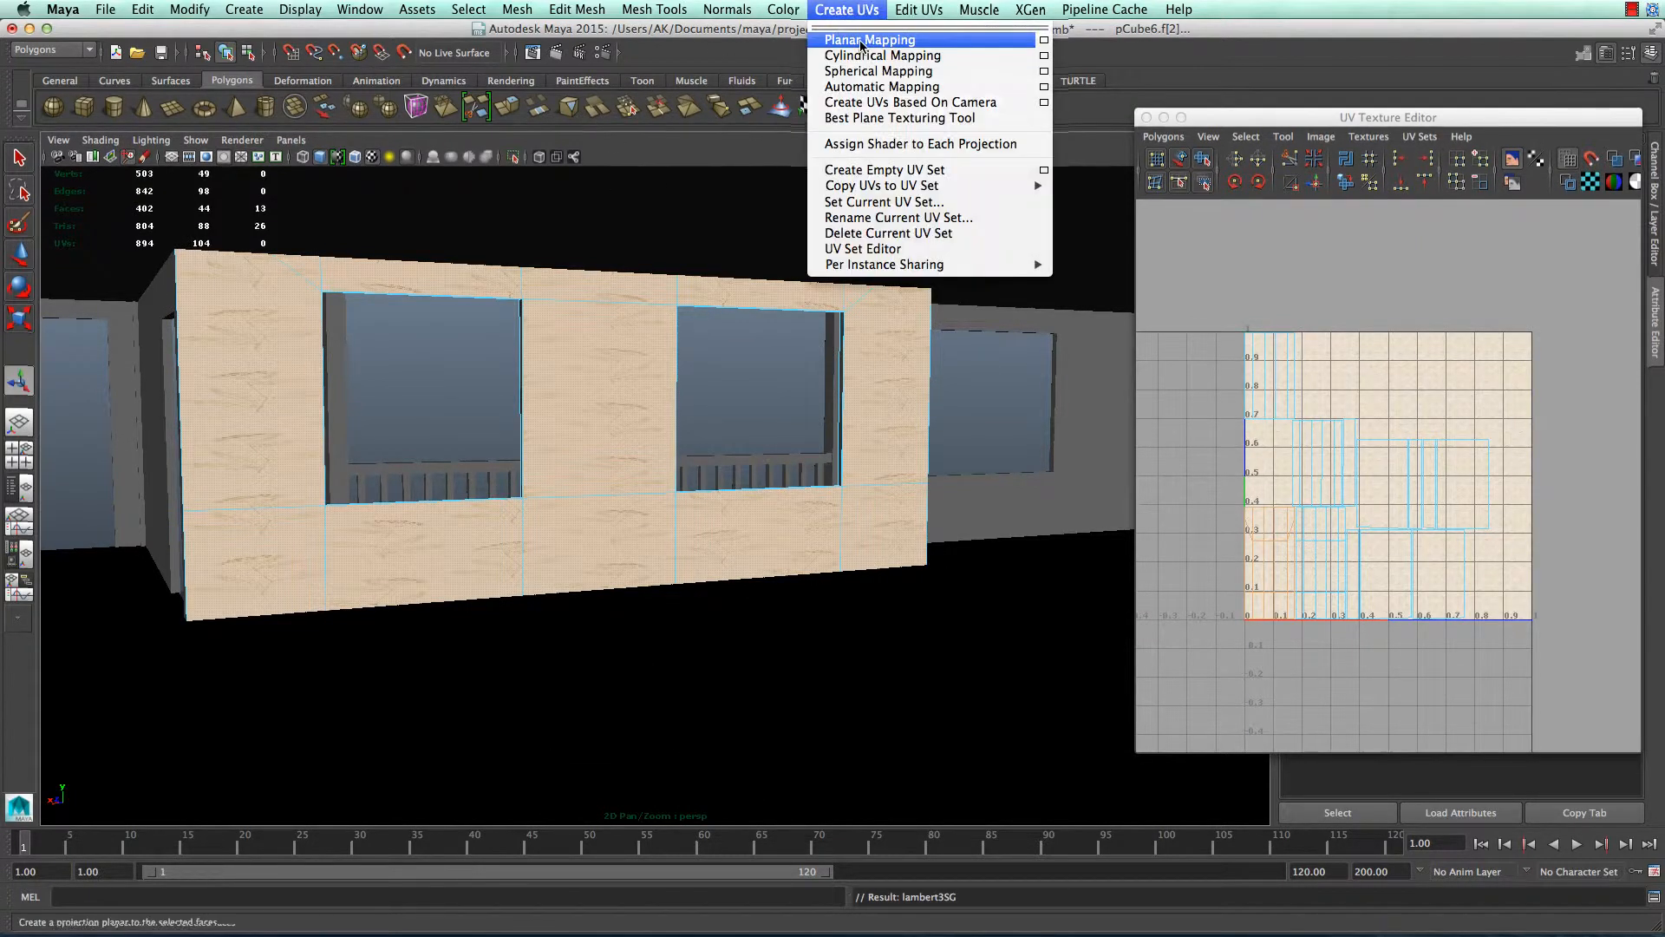
pyautogui.click(1043, 41)
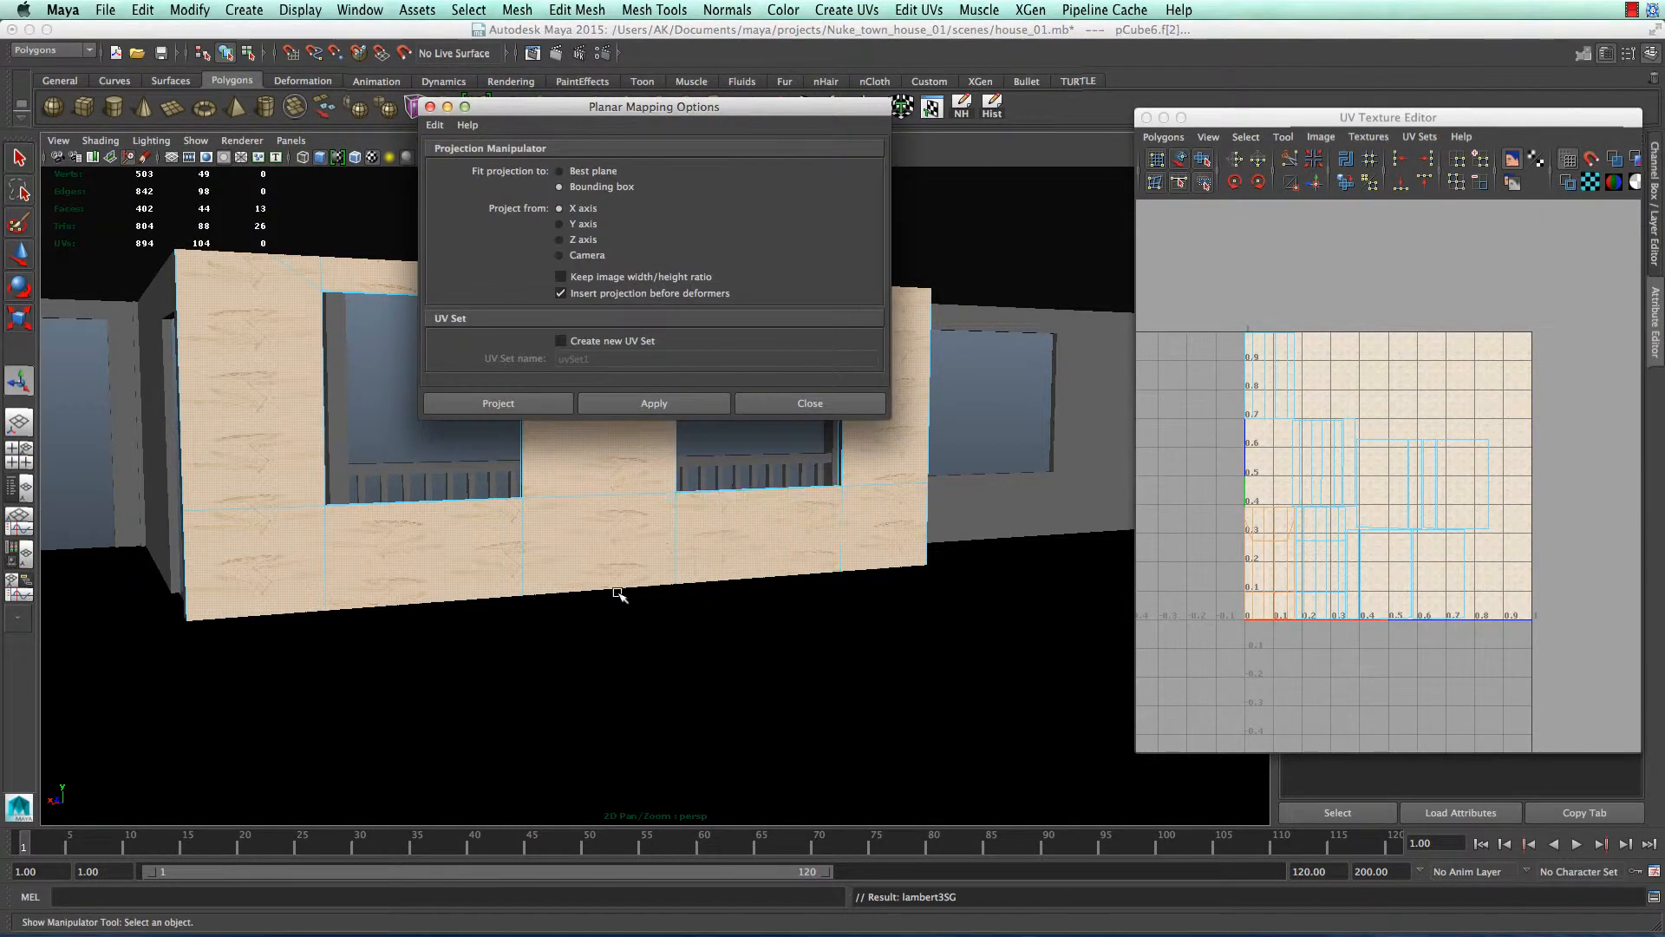
pyautogui.keyDown('alt'); pyautogui.moveTo(646, 629); pyautogui.dragTo(757, 648); pyautogui.keyUp('alt')
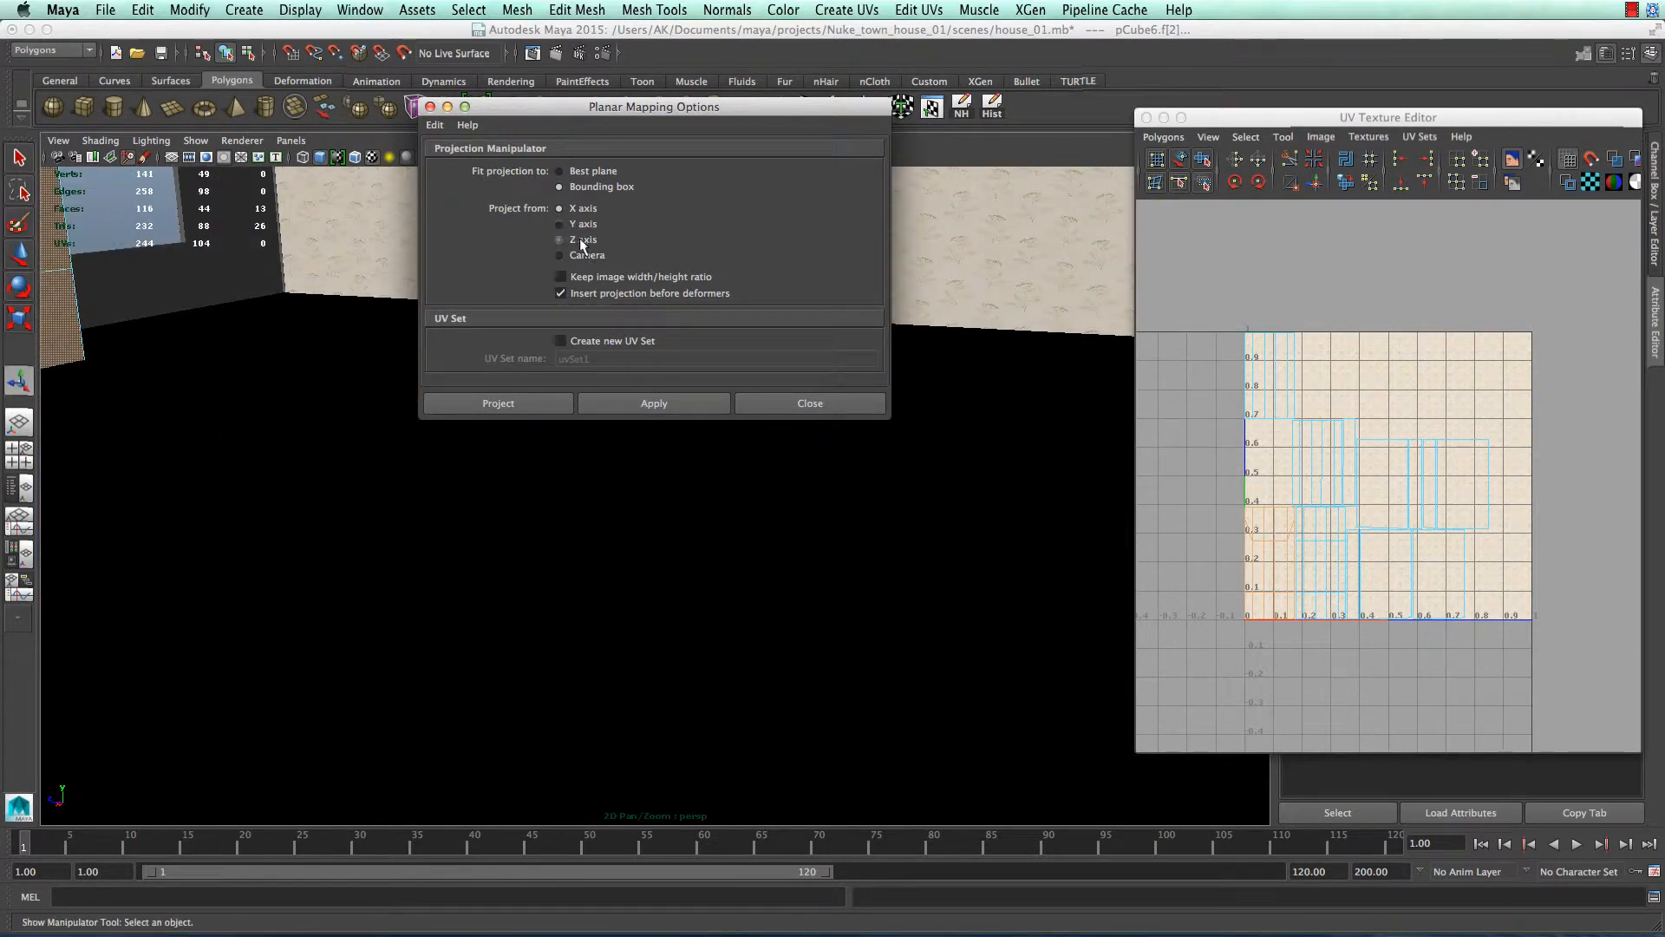
pyautogui.click(636, 403)
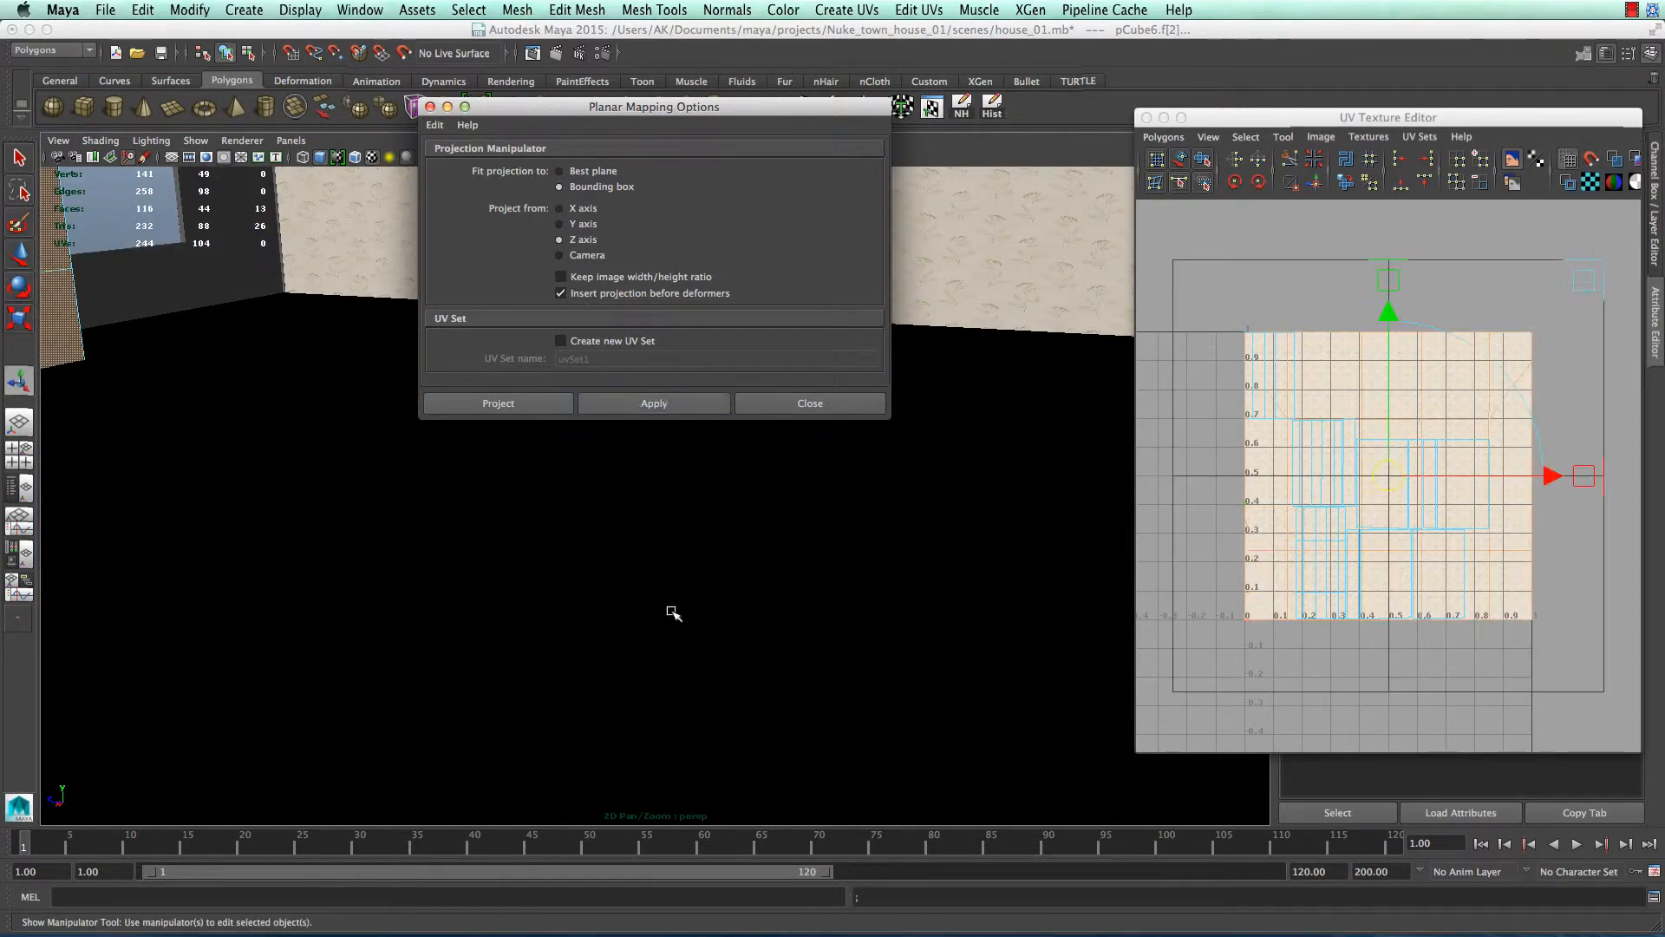
pyautogui.keyDown('alt'); pyautogui.moveTo(640, 576); pyautogui.dragTo(534, 554); pyautogui.keyUp('alt')
pyautogui.scroll(5, 536, 554)
pyautogui.scroll(1, 536, 554)
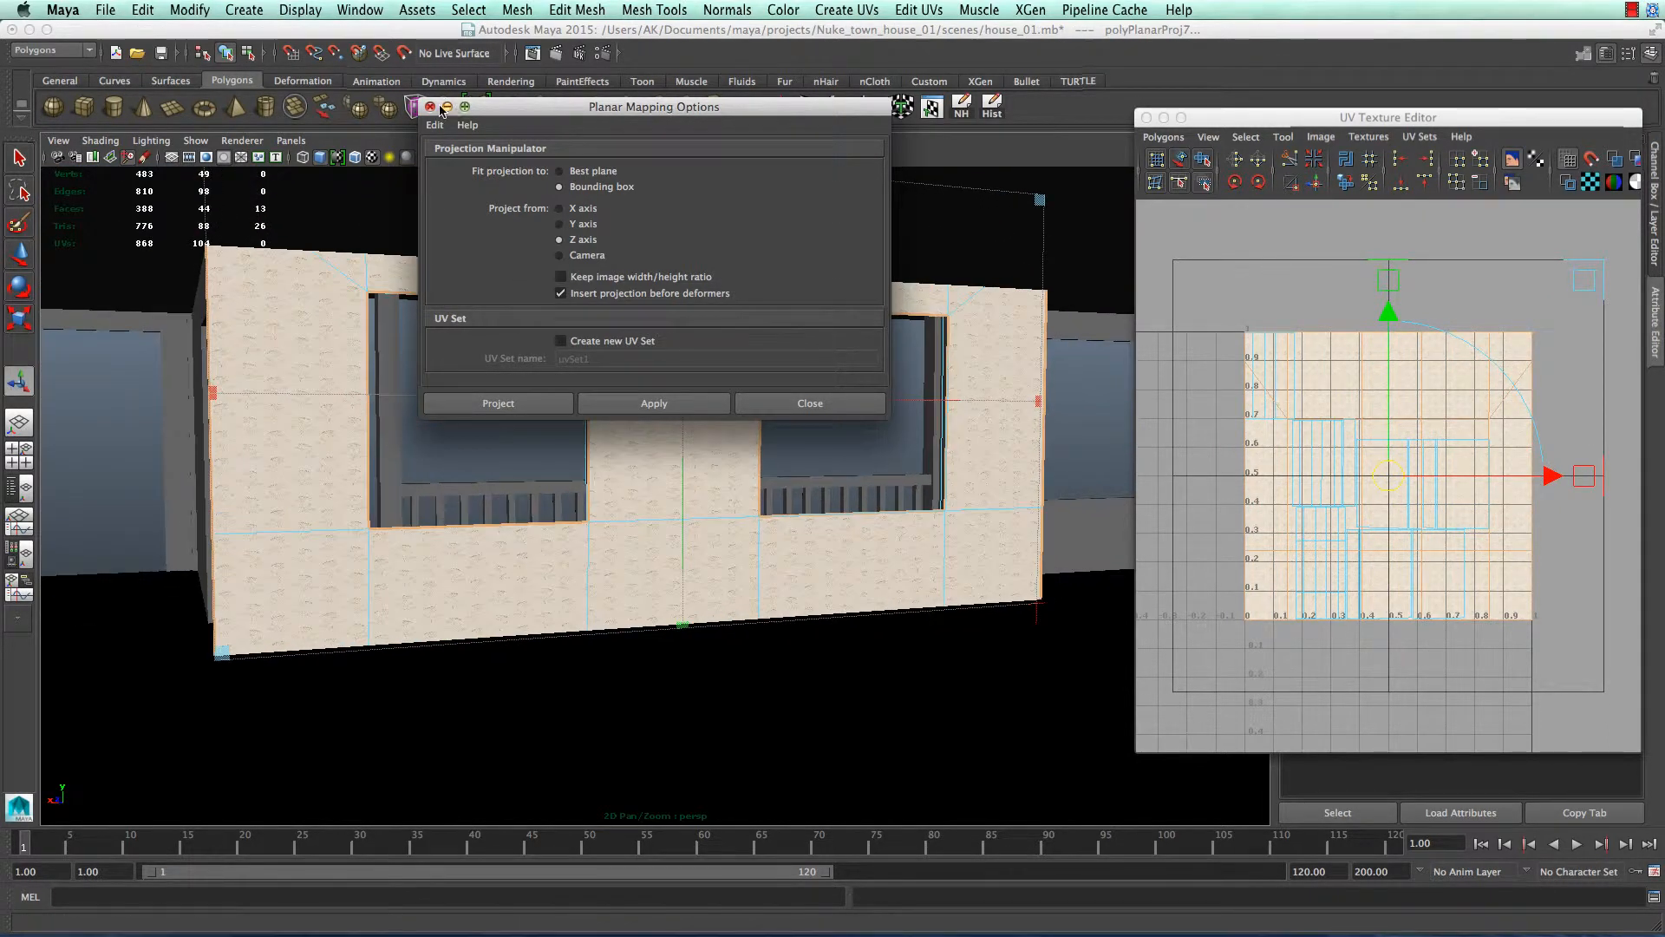
pyautogui.click(430, 107)
# - Return to object mode and examine the wallpaper on the two-window wall and the neighbouring room corner
pyautogui.moveTo(649, 409); pyautogui.dragTo(734, 386, button='right')
pyautogui.click(824, 685)
pyautogui.moveTo(836, 684)
pyautogui.keyDown('alt'); pyautogui.mouseDown()
pyautogui.moveTo(921, 679)
pyautogui.moveTo(824, 681)
pyautogui.mouseUp(); pyautogui.keyUp('alt')
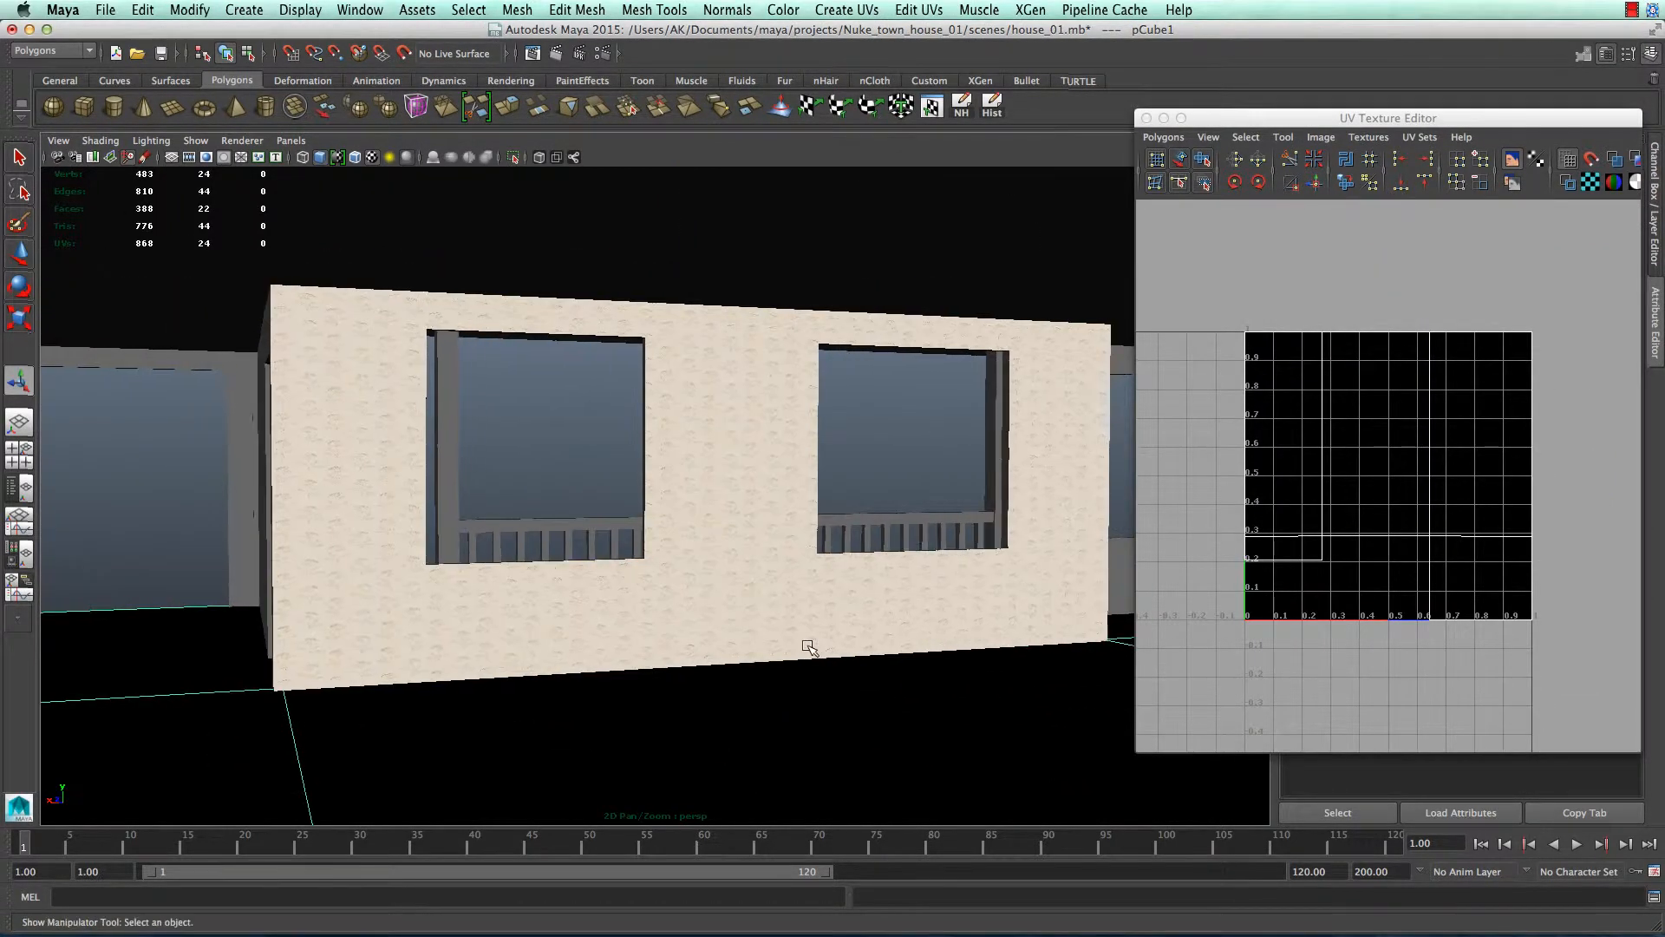
pyautogui.scroll(5, 807, 647)
pyautogui.scroll(-5, 806, 651)
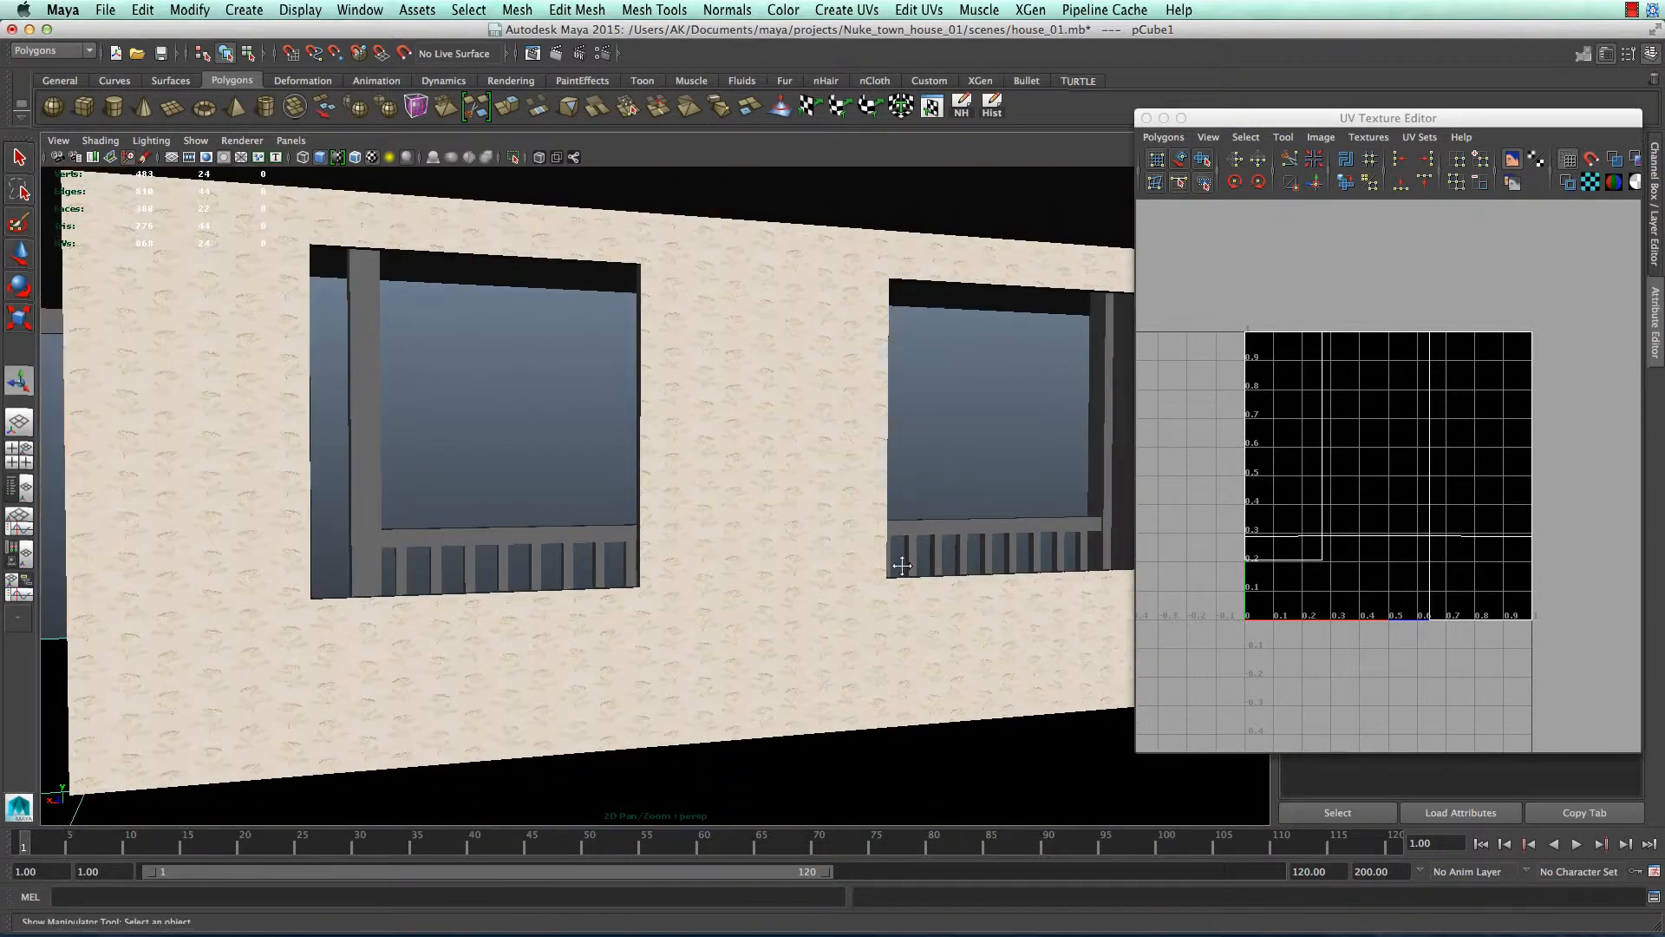
pyautogui.keyDown('alt'); pyautogui.moveTo(900, 566); pyautogui.dragTo(957, 579, button='middle'); pyautogui.keyUp('alt')
pyautogui.keyDown('alt'); pyautogui.moveTo(957, 578); pyautogui.dragTo(41, 682); pyautogui.keyUp('alt')
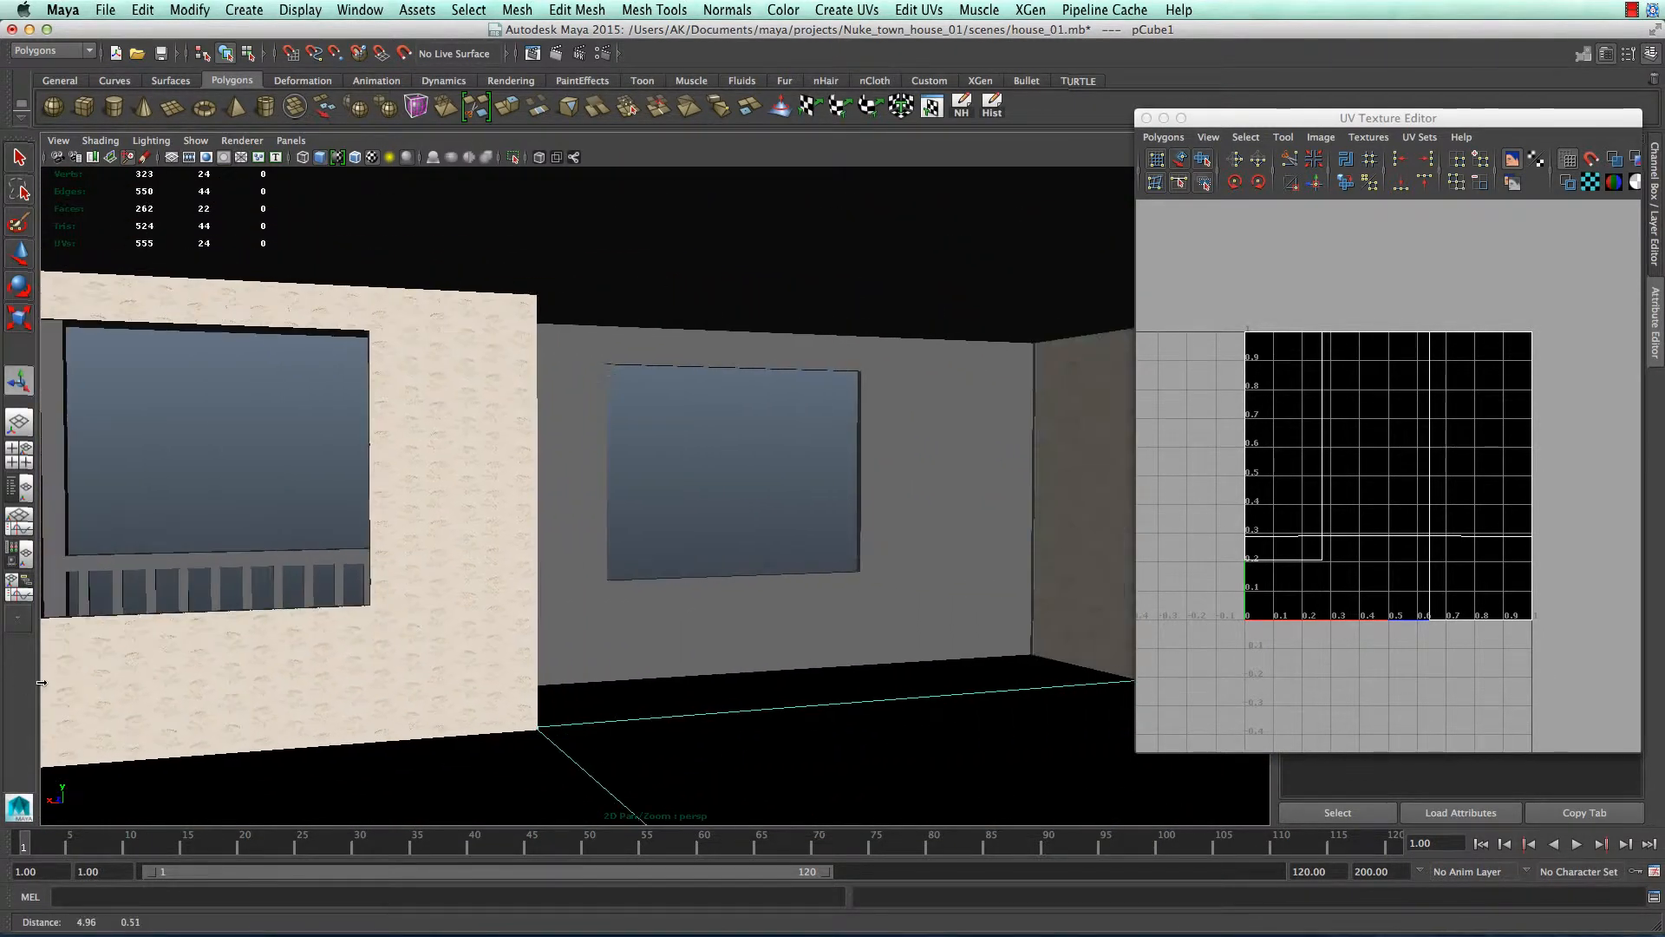
pyautogui.keyDown('alt'); pyautogui.moveTo(919, 619); pyautogui.dragTo(131, 650, button='middle'); pyautogui.keyUp('alt')
pyautogui.keyDown('alt'); pyautogui.moveTo(599, 602); pyautogui.dragTo(451, 600); pyautogui.keyUp('alt')
pyautogui.keyDown('alt'); pyautogui.moveTo(815, 605); pyautogui.dragTo(3, 487, button='middle'); pyautogui.keyUp('alt')
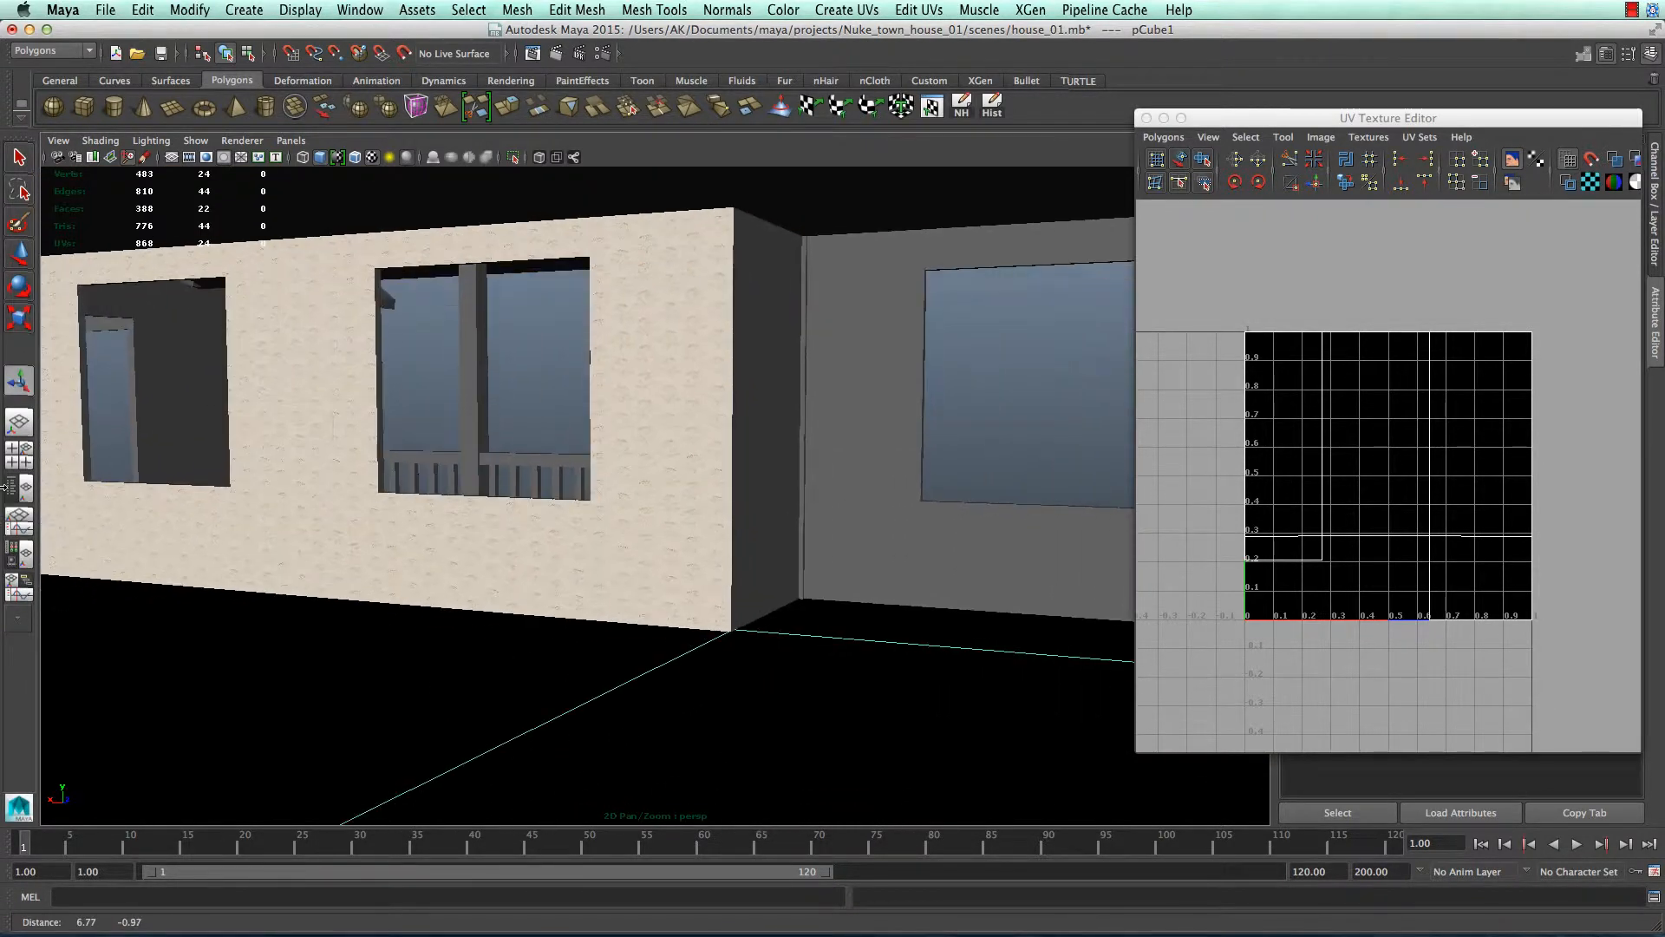
pyautogui.keyDown('alt'); pyautogui.moveTo(681, 546); pyautogui.dragTo(562, 579, button='middle'); pyautogui.keyUp('alt')
pyautogui.moveTo(765, 457)
pyautogui.keyDown('alt'); pyautogui.mouseDown()
pyautogui.moveTo(736, 460)
pyautogui.moveTo(753, 462)
pyautogui.mouseUp(); pyautogui.keyUp('alt')
# - Move the porch post at the wall corner slightly along Z, and inspect it from outside the house
pyautogui.click(771, 420)
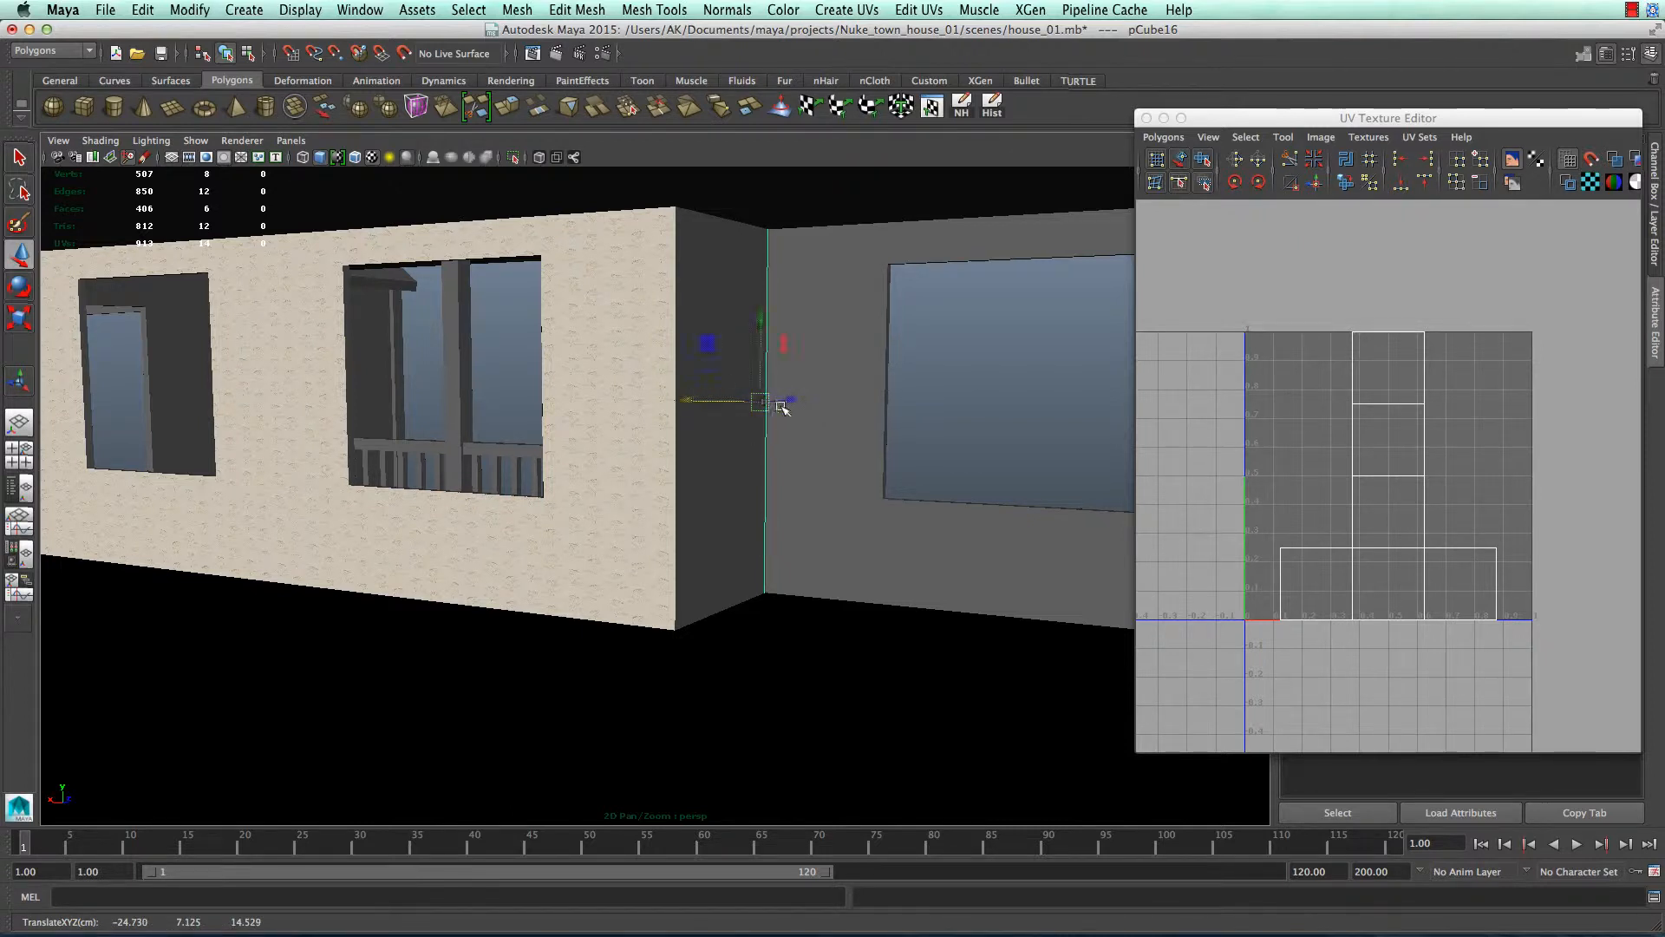
pyautogui.moveTo(788, 401); pyautogui.dragTo(789, 400)
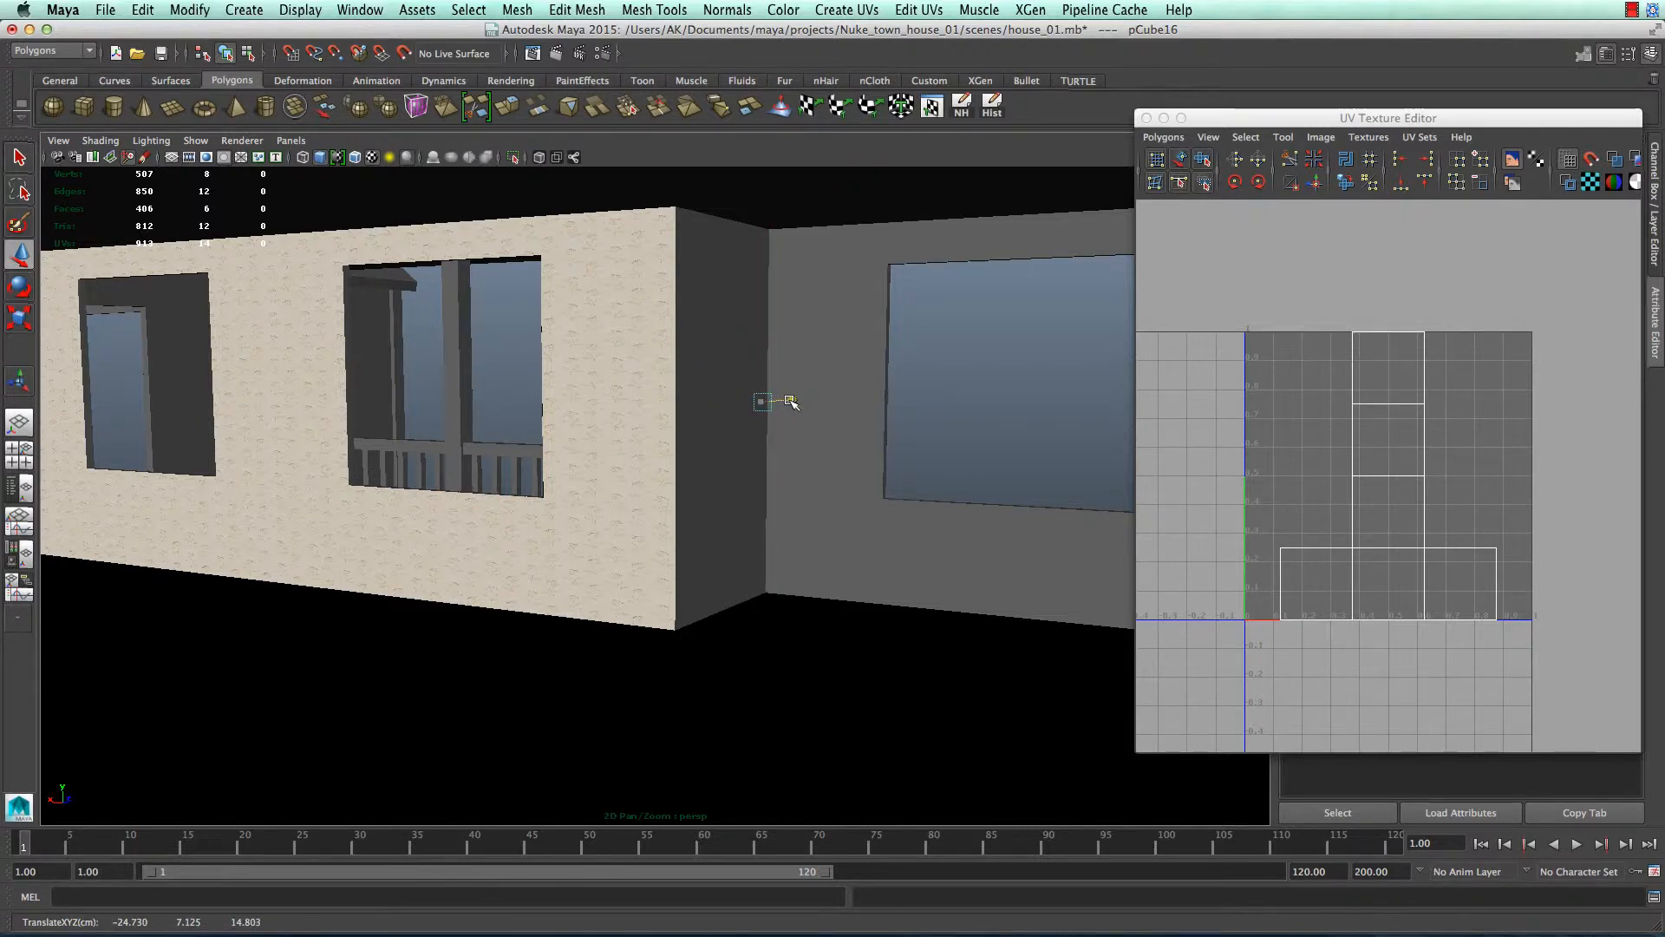
pyautogui.press('f')
pyautogui.keyDown('alt'); pyautogui.moveTo(876, 482); pyautogui.dragTo(631, 487); pyautogui.keyUp('alt')
pyautogui.scroll(-7, 520, 574)
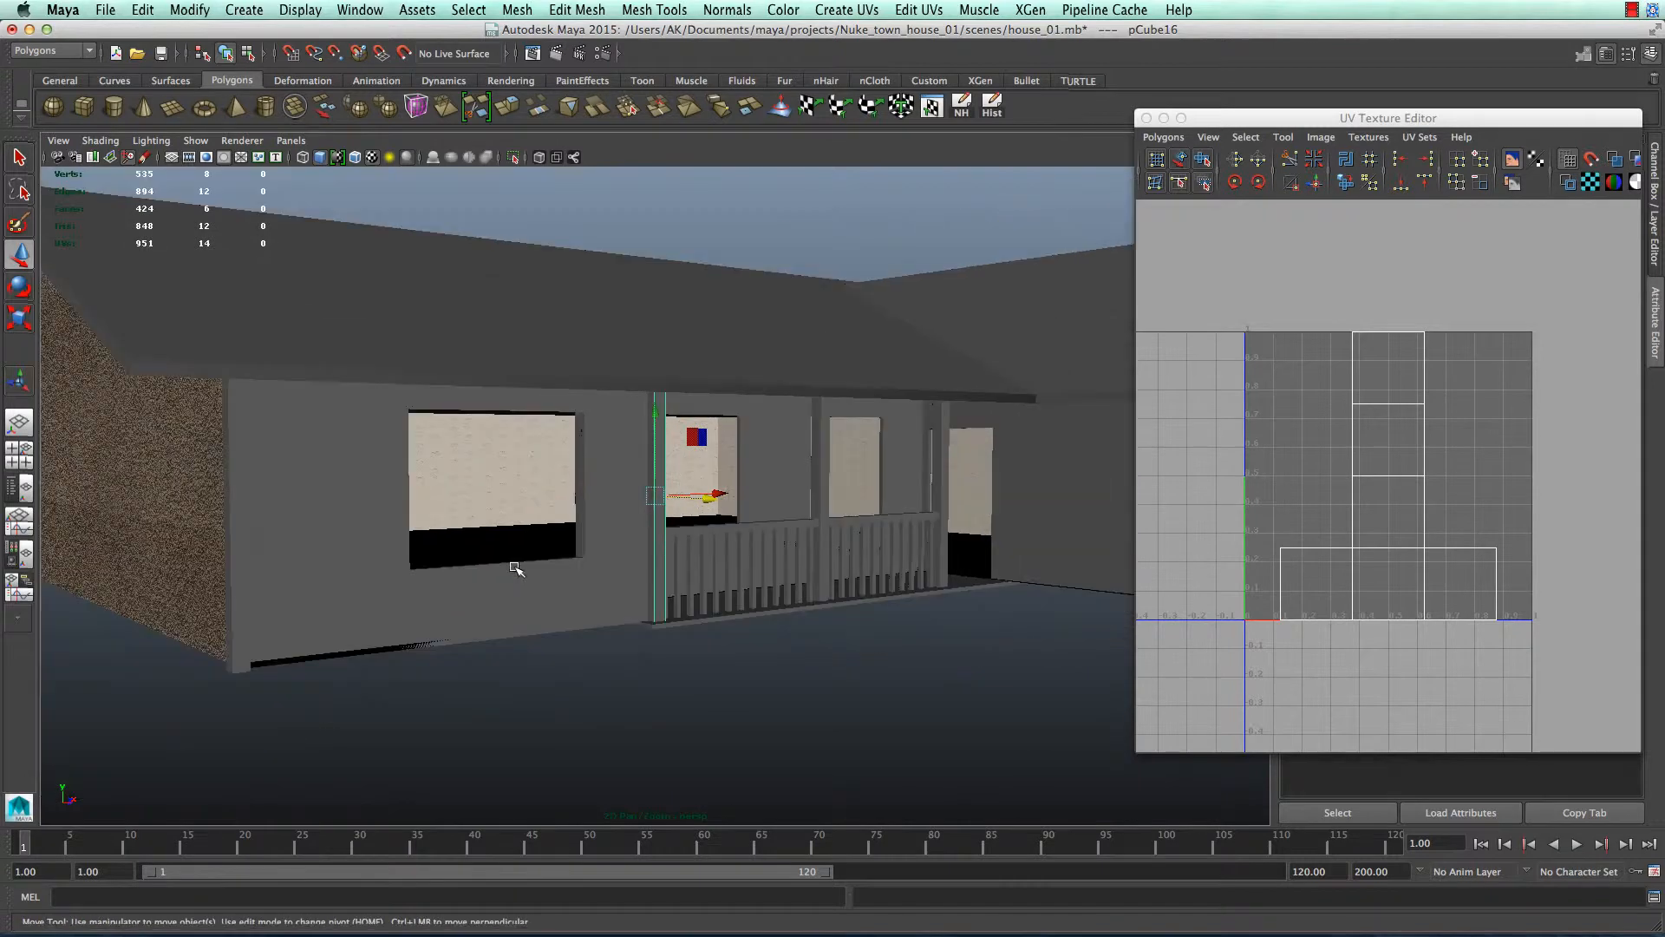
pyautogui.keyDown('alt'); pyautogui.moveTo(517, 568); pyautogui.dragTo(676, 573, button='middle'); pyautogui.keyUp('alt')
pyautogui.keyDown('alt'); pyautogui.moveTo(675, 574); pyautogui.dragTo(848, 648); pyautogui.keyUp('alt')
pyautogui.keyDown('alt'); pyautogui.moveTo(848, 648); pyautogui.dragTo(519, 596, button='middle'); pyautogui.keyUp('alt')
pyautogui.keyDown('alt'); pyautogui.moveTo(518, 597); pyautogui.dragTo(541, 584); pyautogui.keyUp('alt')
pyautogui.scroll(10, 541, 584)
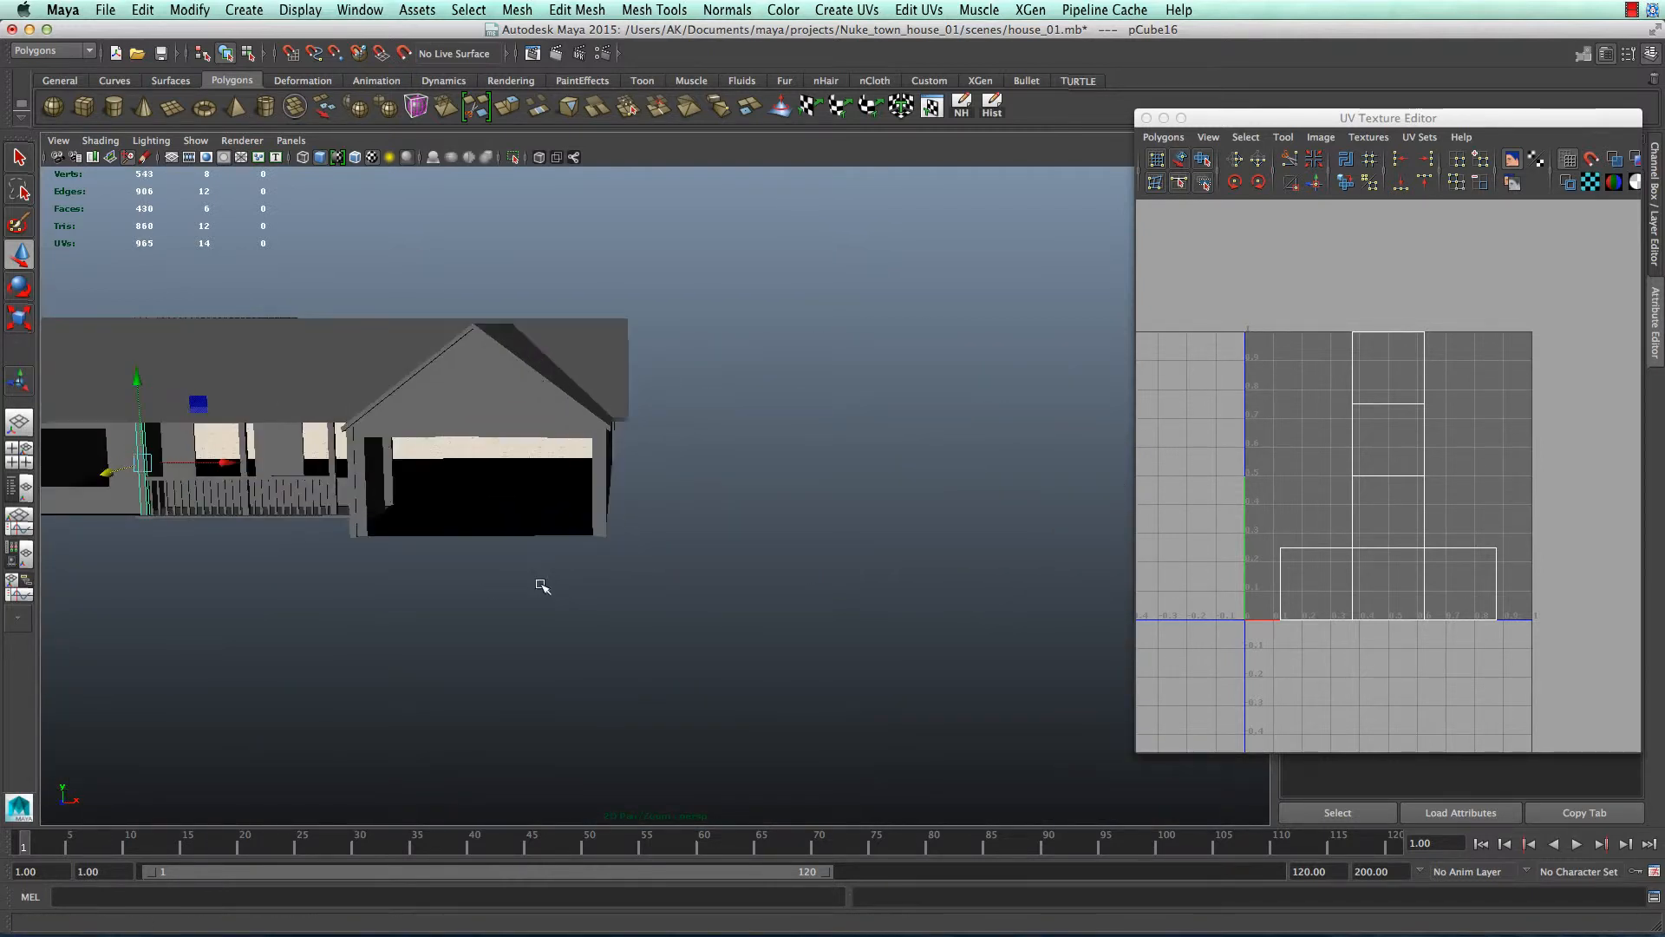
# - Select the house's floor object through the garage opening
pyautogui.click(335, 499)
pyautogui.keyDown('alt'); pyautogui.moveTo(338, 564); pyautogui.dragTo(899, 539, button='middle'); pyautogui.keyUp('alt')
pyautogui.keyDown('alt'); pyautogui.moveTo(899, 539); pyautogui.dragTo(717, 612); pyautogui.keyUp('alt')
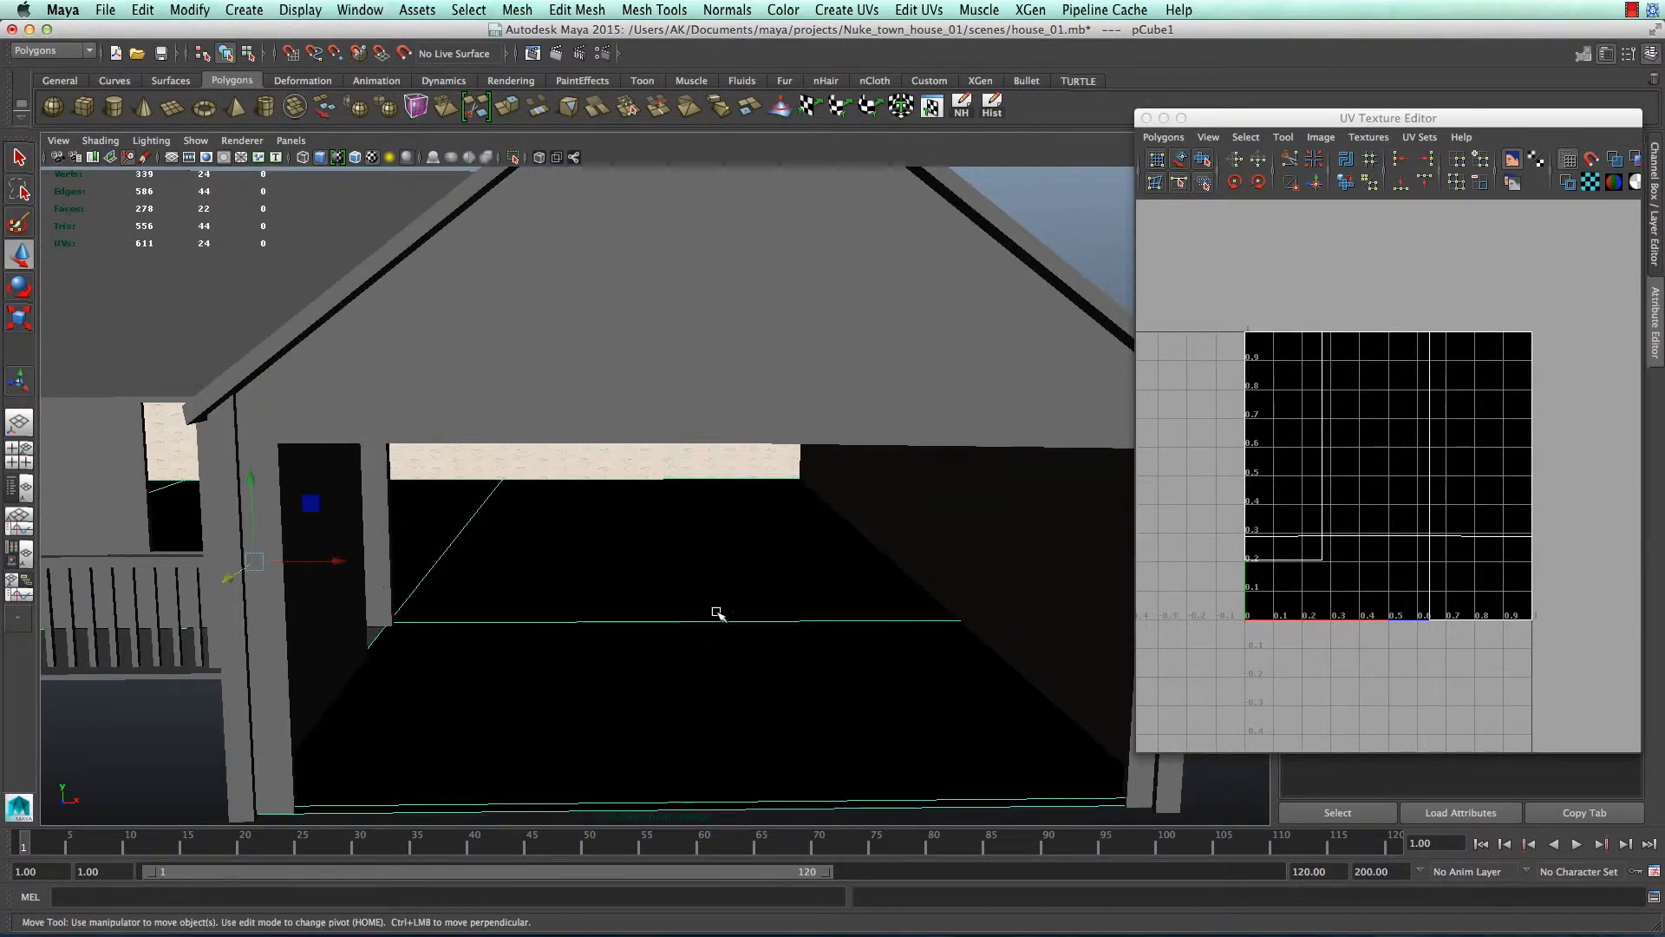
# - Try the High Quality viewport renderer on the house and switch back to the default one
pyautogui.click(242, 141)
pyautogui.click(267, 185)
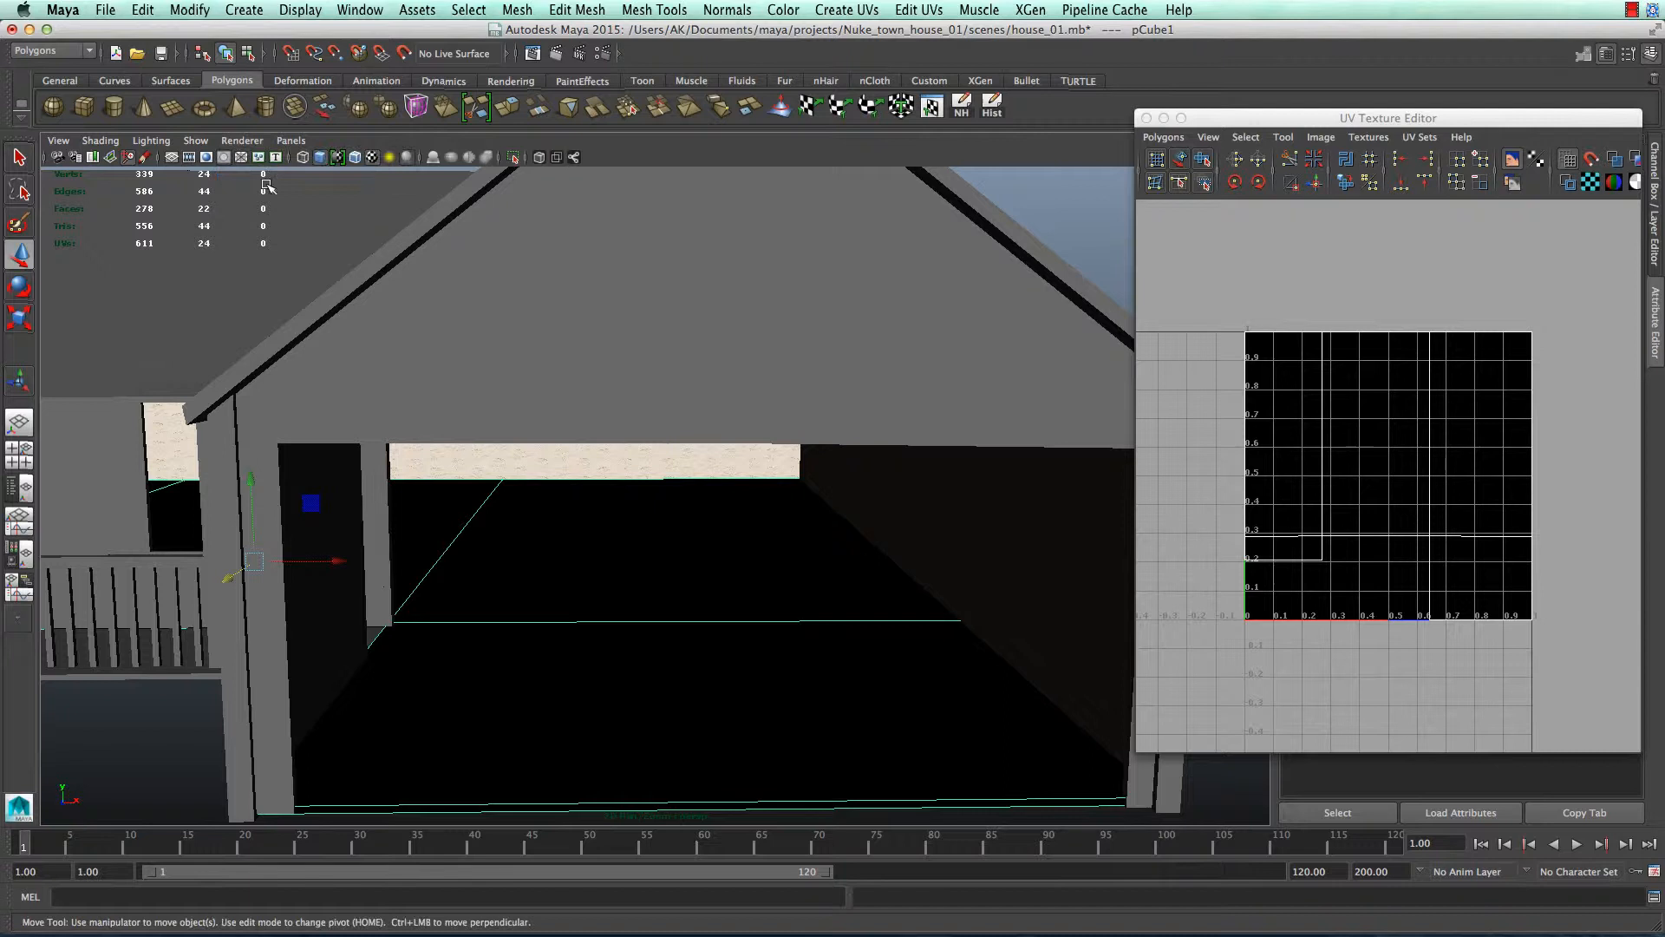
pyautogui.click(242, 140)
pyautogui.click(286, 201)
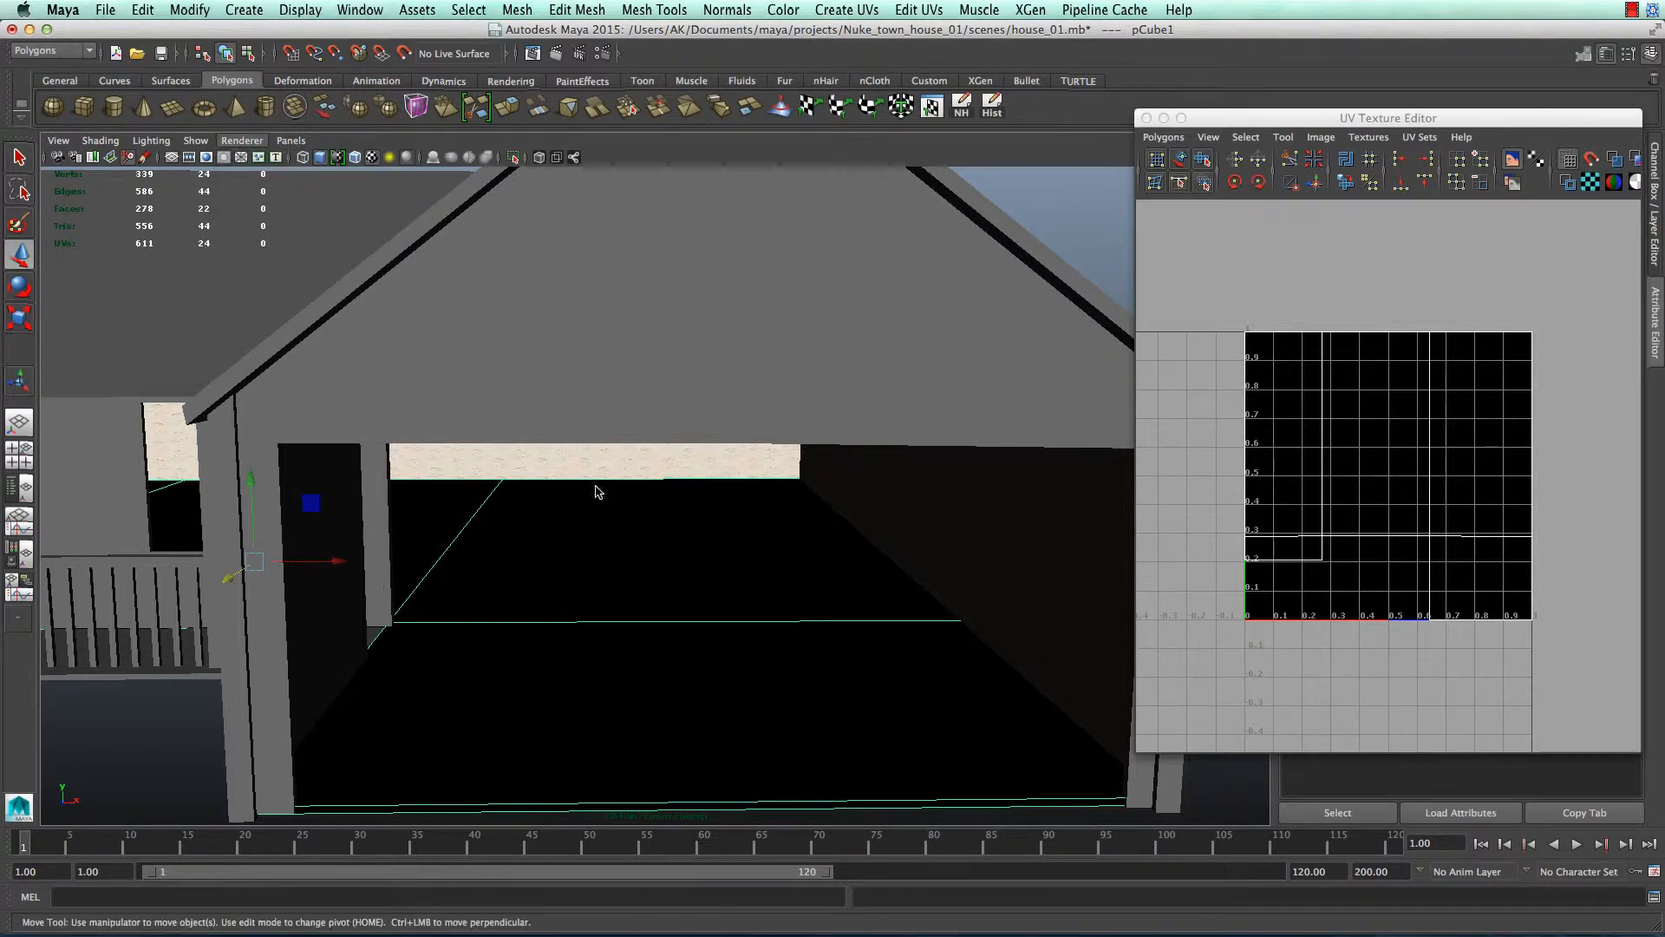
pyautogui.scroll(-3, 600, 519)
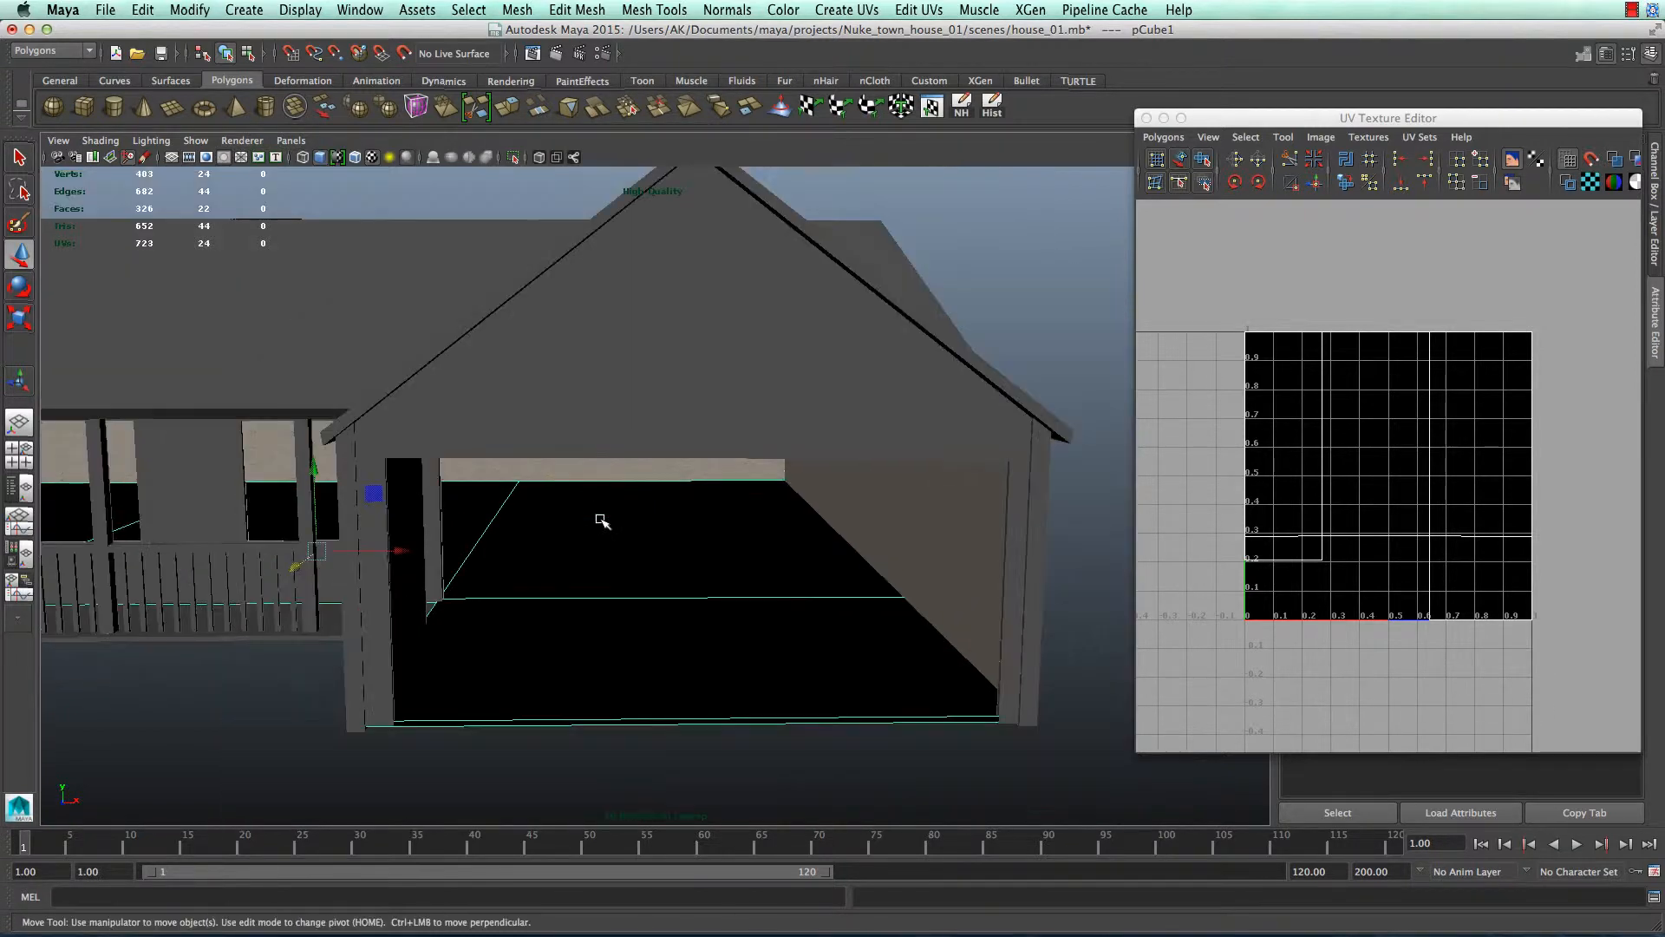
pyautogui.keyDown('alt'); pyautogui.moveTo(600, 518); pyautogui.dragTo(699, 500); pyautogui.keyUp('alt')
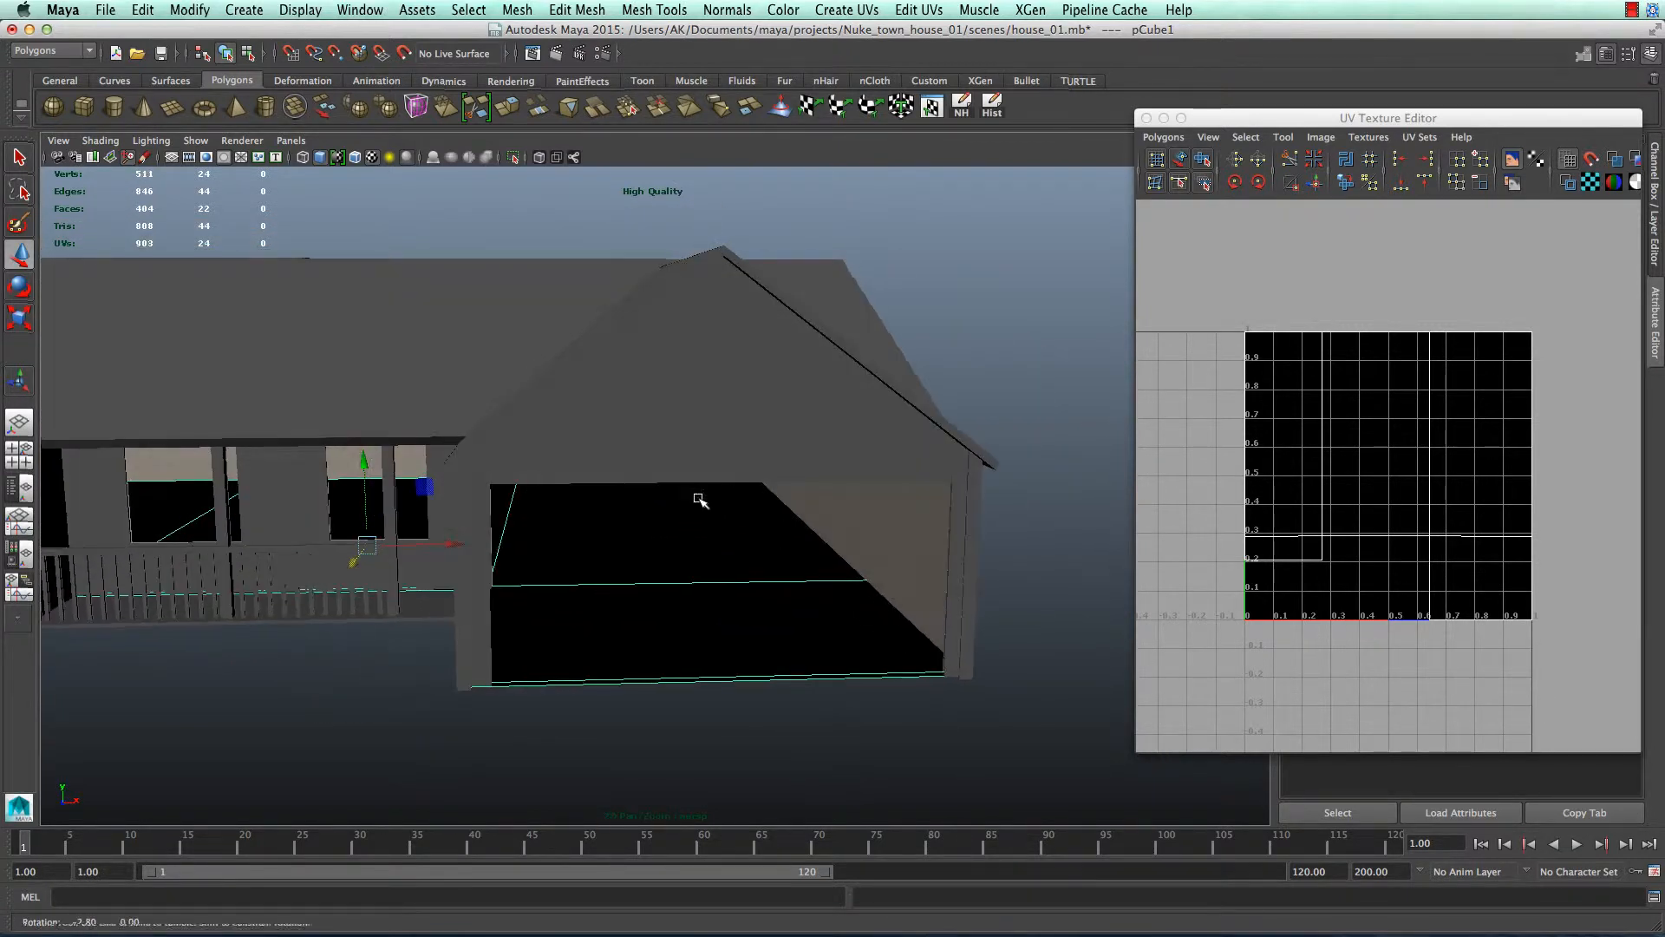
pyautogui.click(277, 140)
pyautogui.moveTo(242, 141)
pyautogui.click(294, 163)
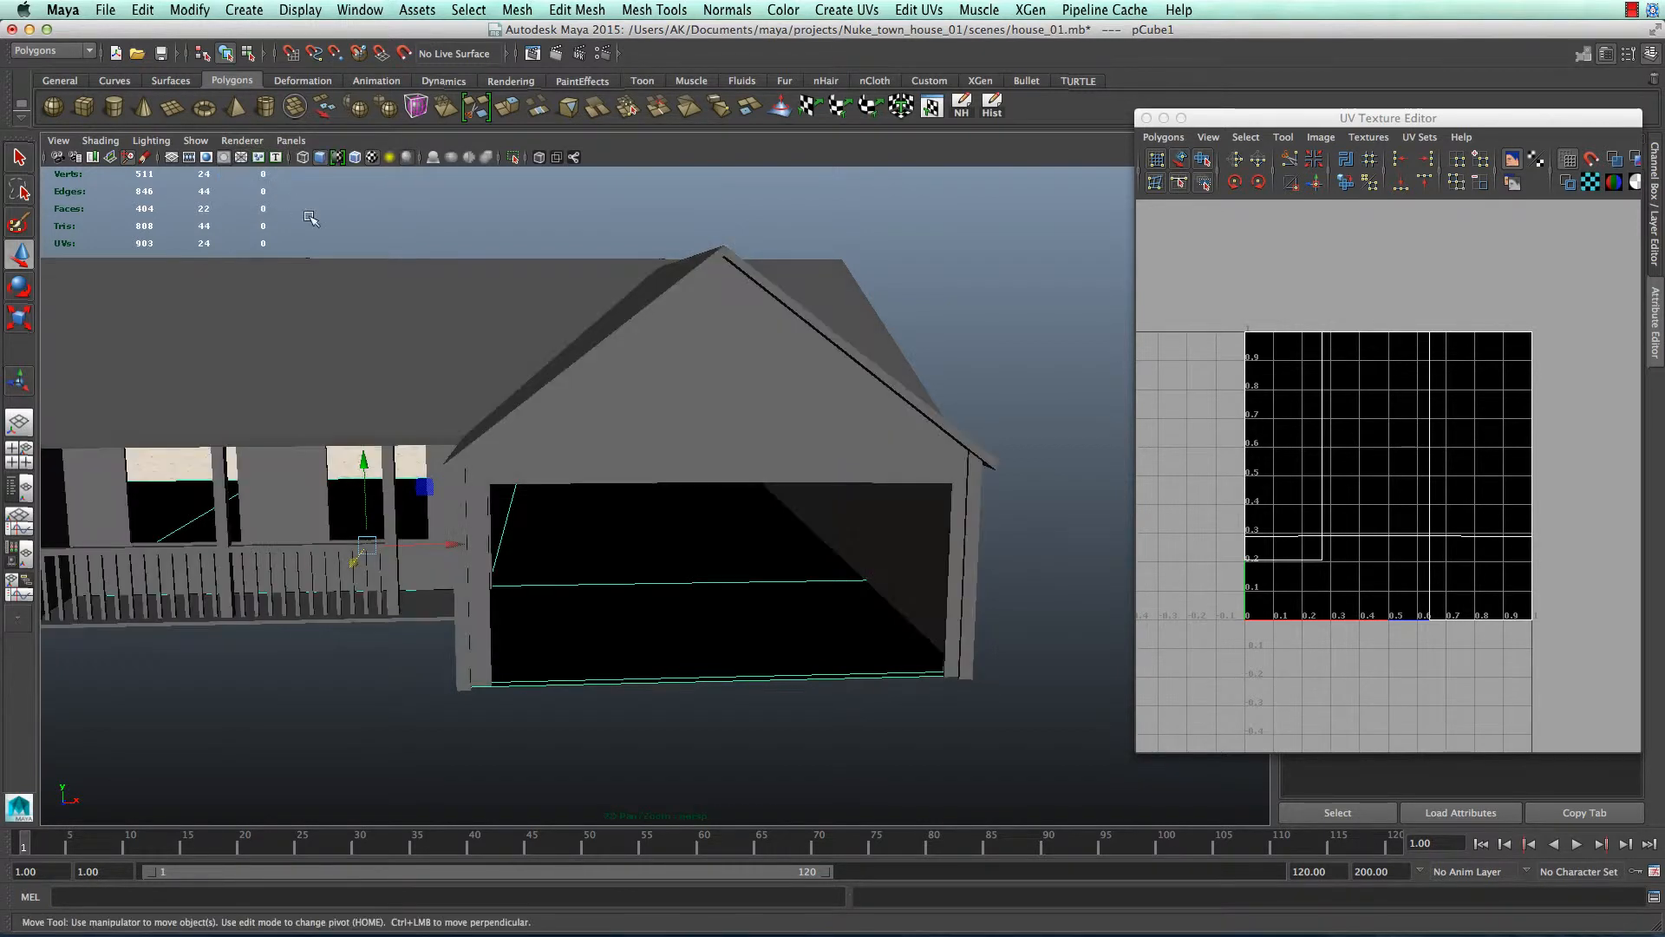
# - Select the four top faces of the floor and assign them a new Lambert material
pyautogui.keyDown('alt'); pyautogui.moveTo(719, 639); pyautogui.dragTo(999, 540); pyautogui.keyUp('alt')
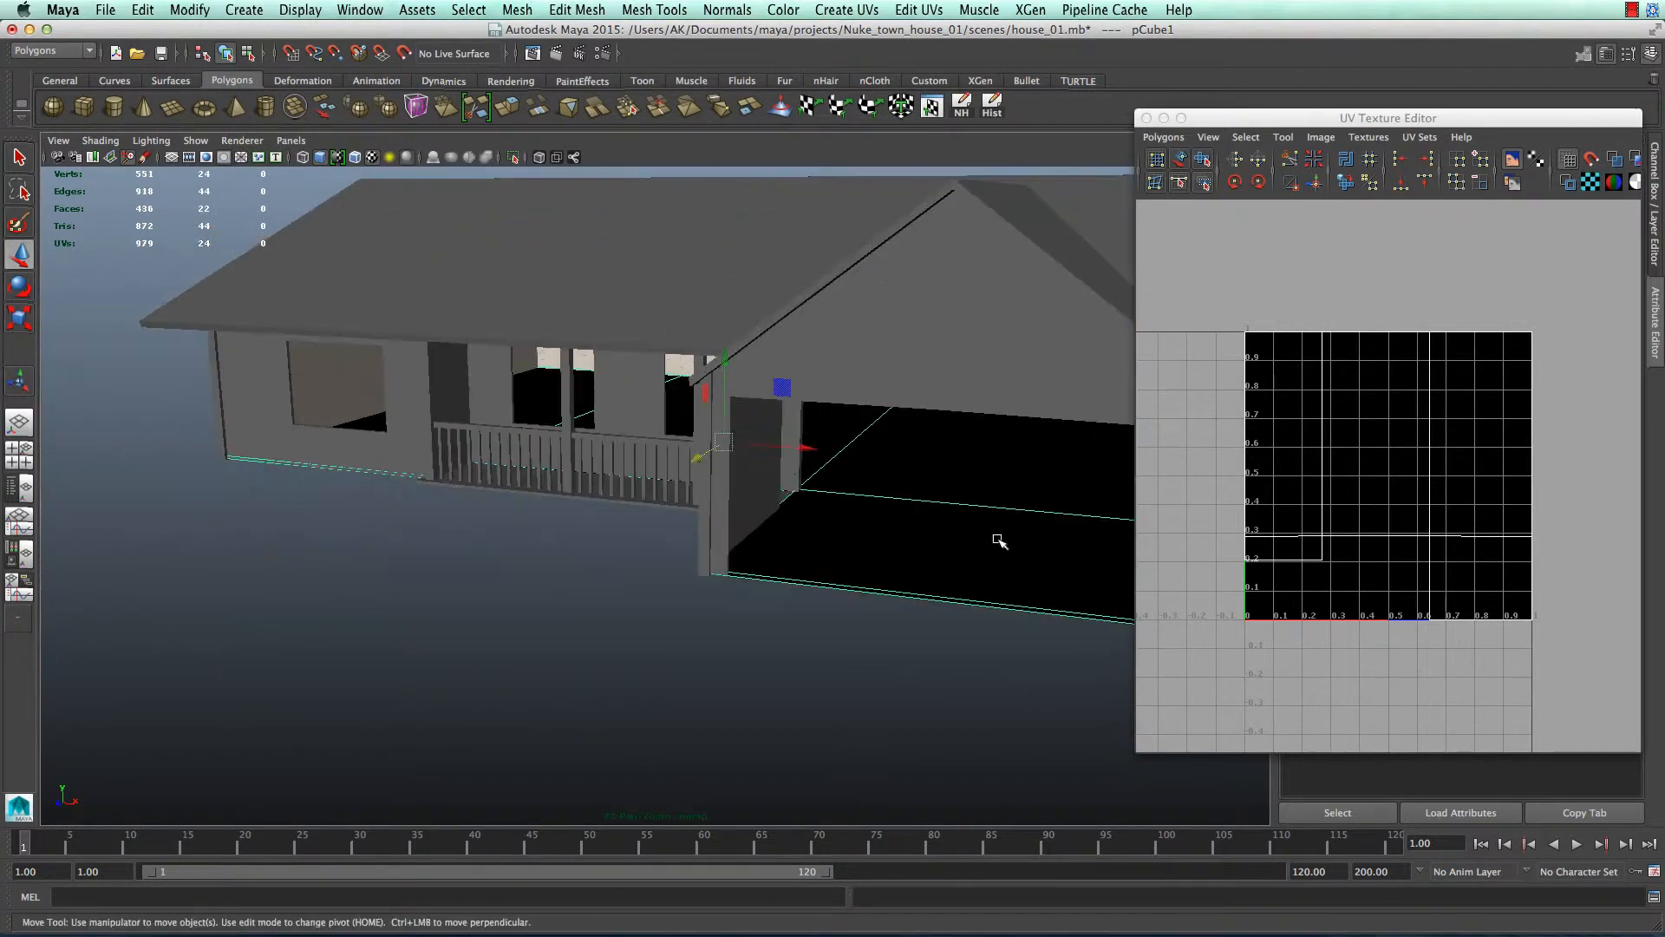
pyautogui.rightClick(948, 448)
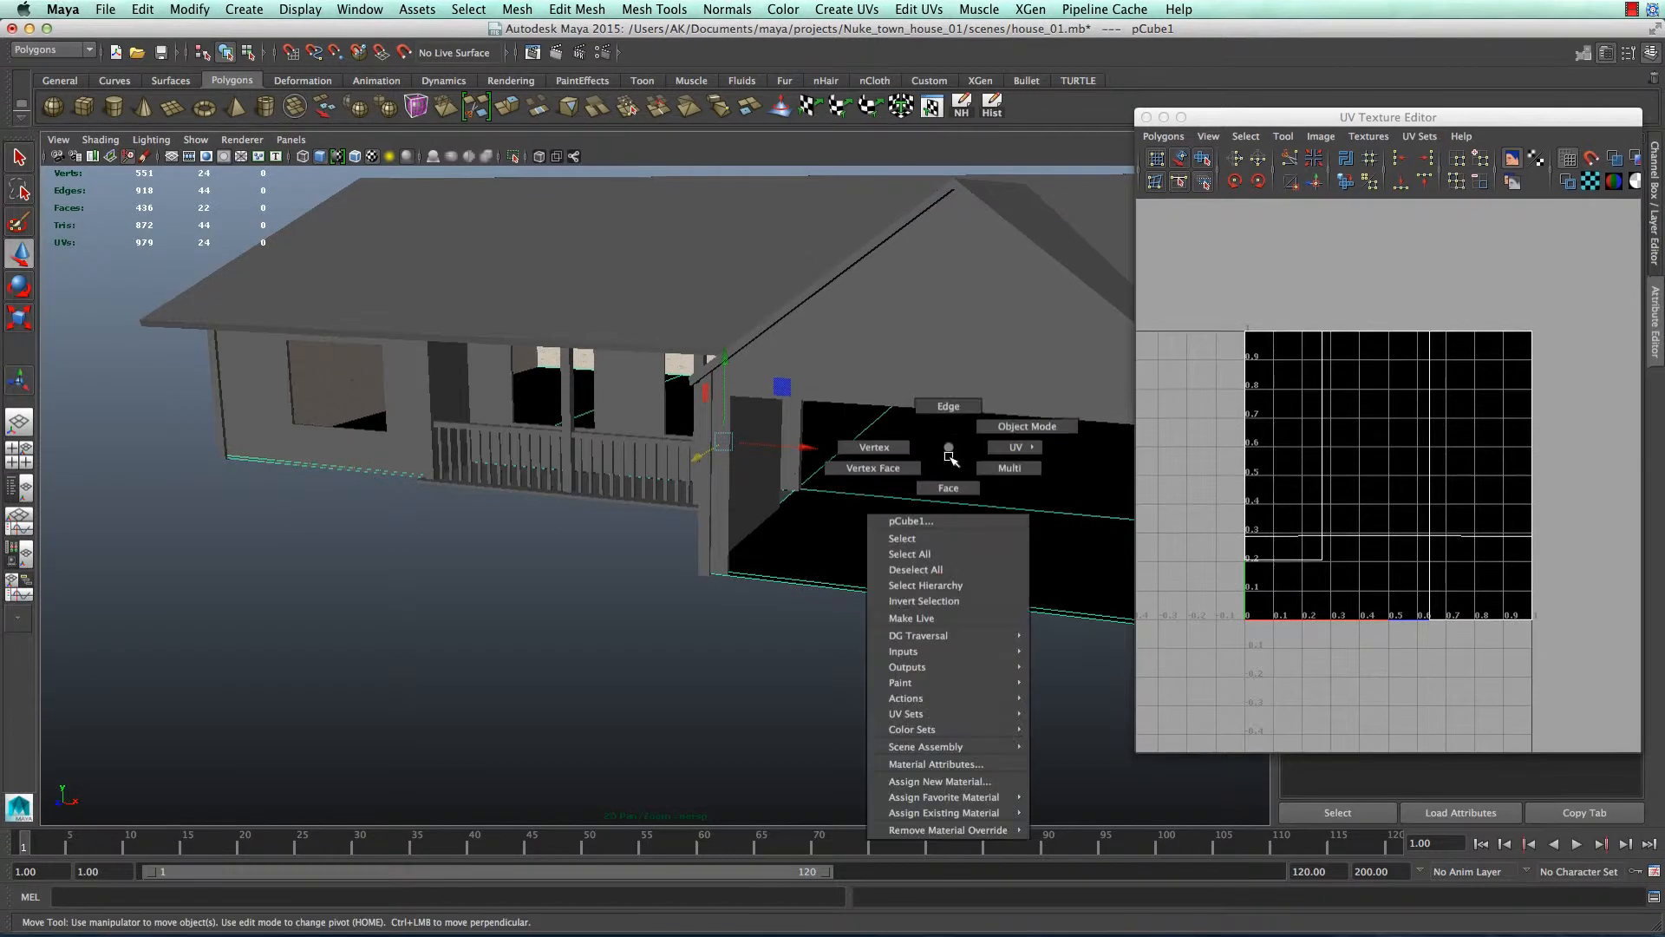
pyautogui.click(948, 488)
pyautogui.click(881, 558)
pyautogui.keyDown('shift'); pyautogui.click(914, 460); pyautogui.keyUp('shift')
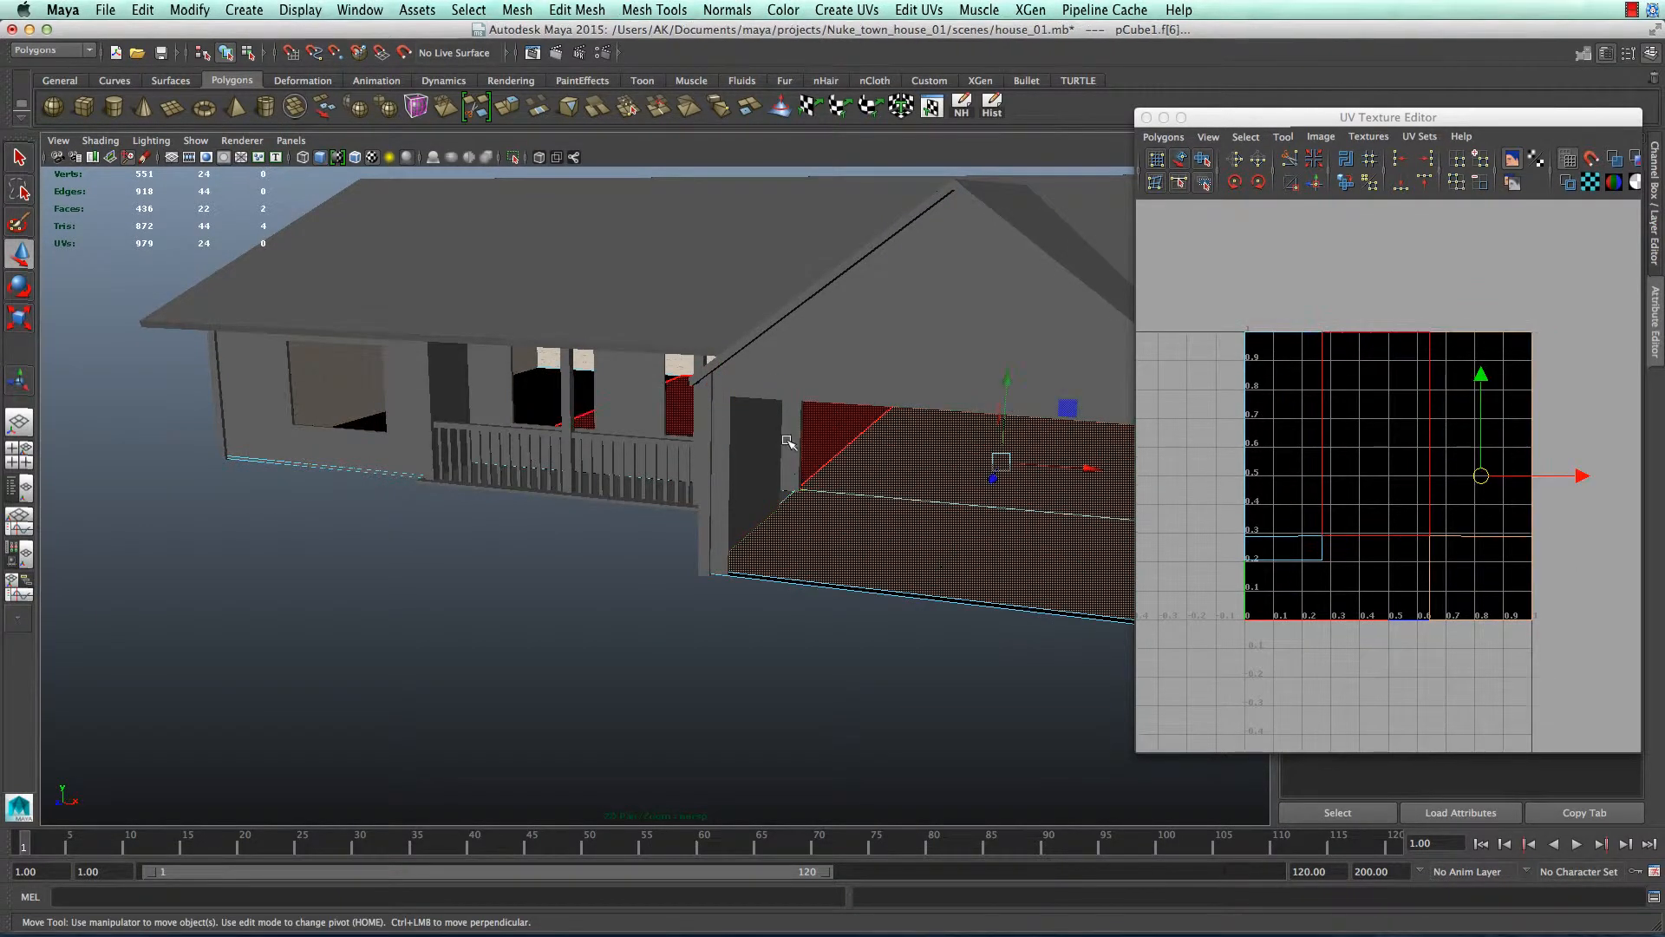
pyautogui.keyDown('shift'); pyautogui.click(790, 441); pyautogui.keyUp('shift')
pyautogui.keyDown('shift'); pyautogui.click(539, 403); pyautogui.keyUp('shift')
pyautogui.rightClick(536, 393)
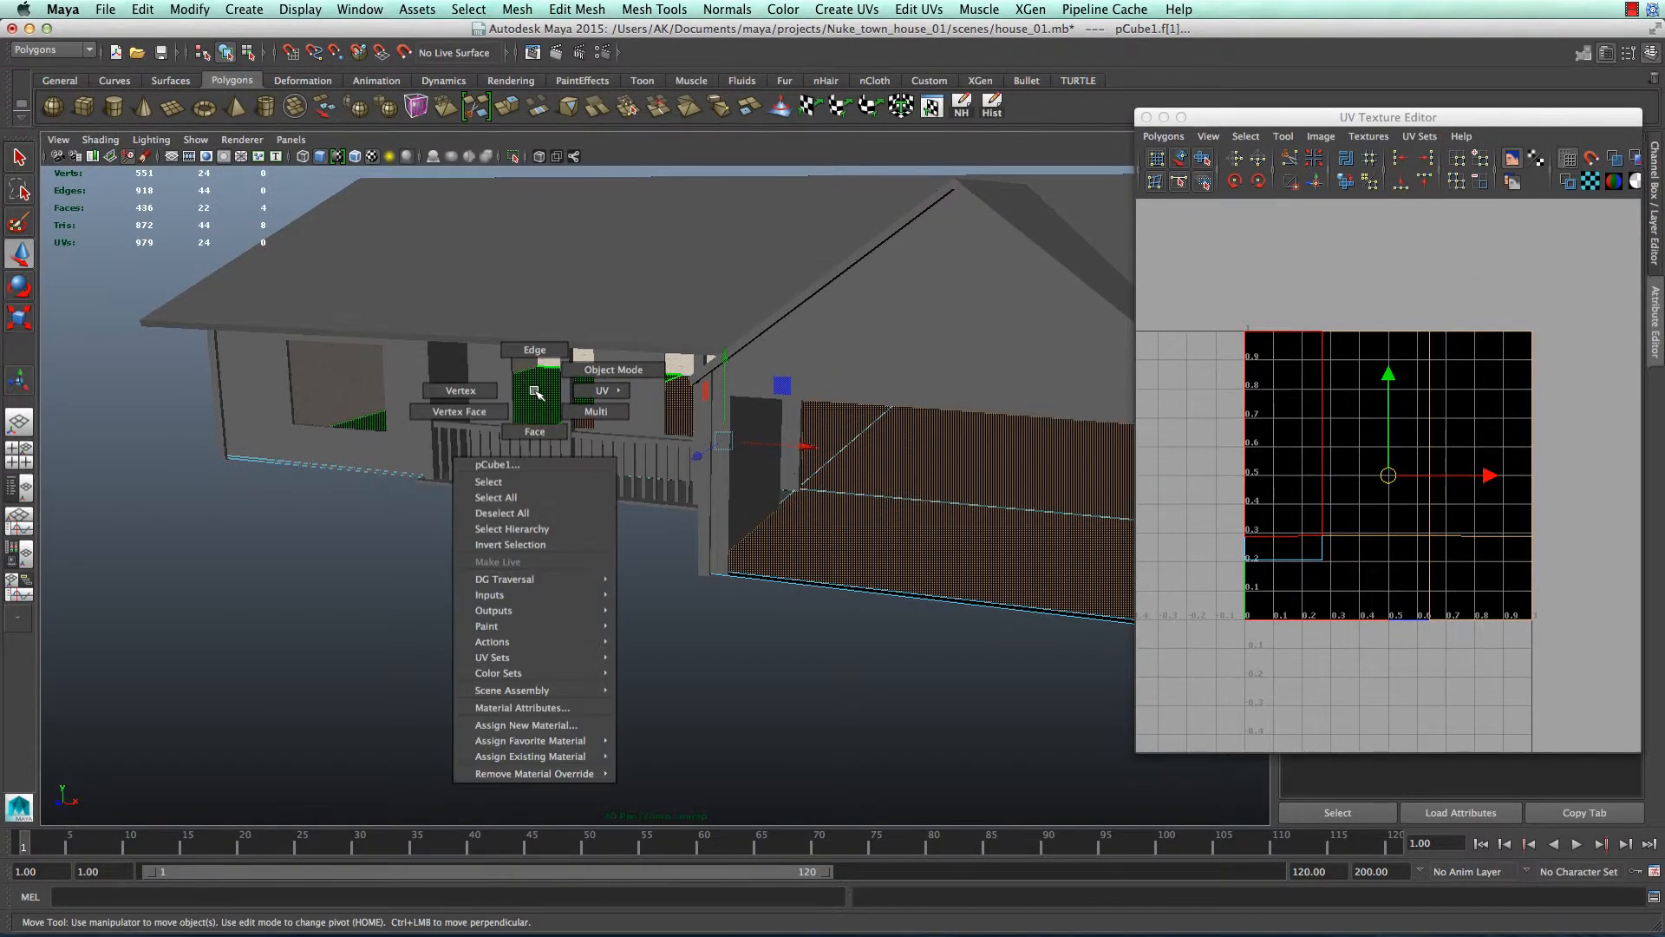
pyautogui.click(537, 725)
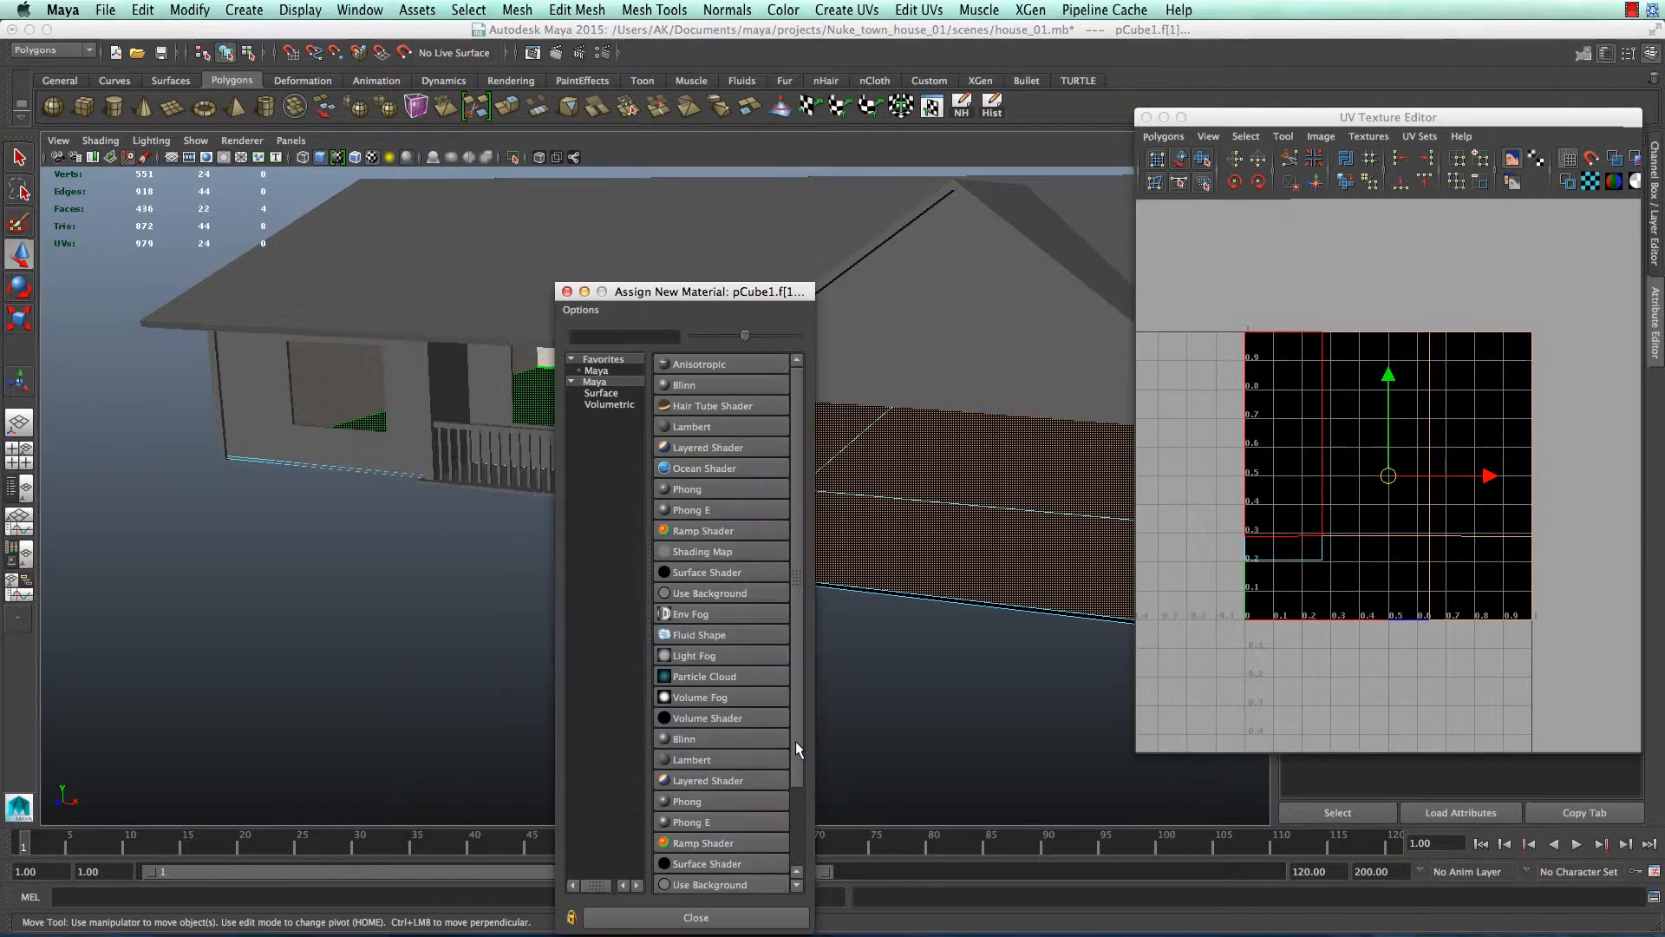
pyautogui.click(694, 426)
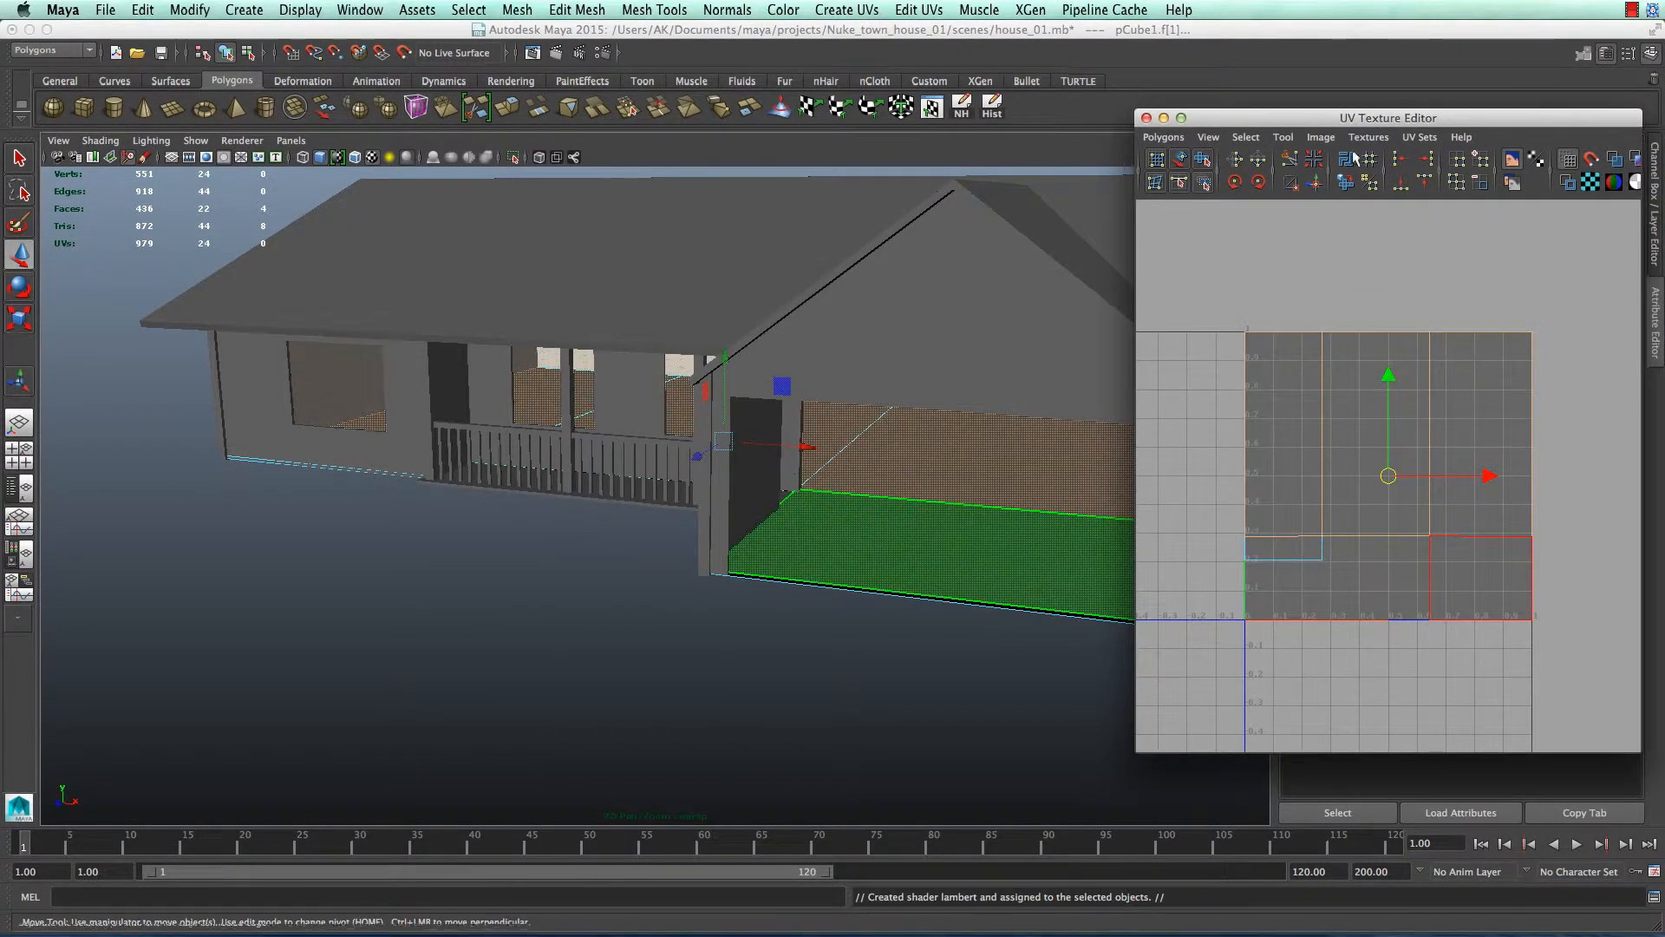
# - Close the UV Texture Editor and name the new floor material floor_test
pyautogui.click(1147, 119)
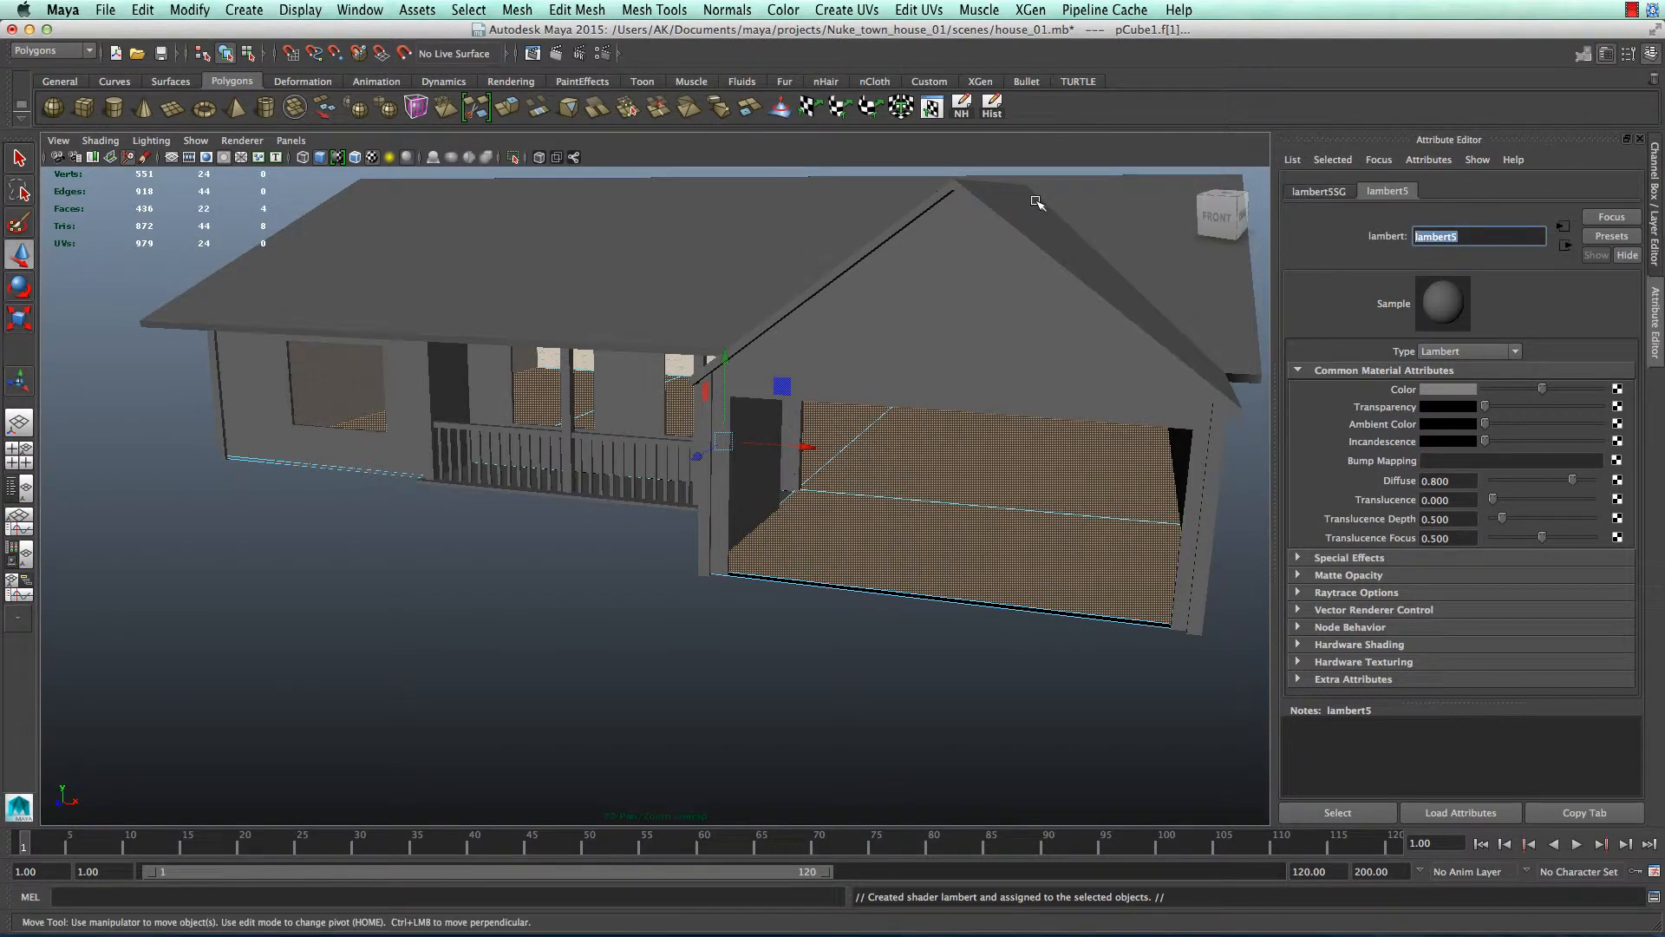
pyautogui.write('floor_test')
pyautogui.press('Return')
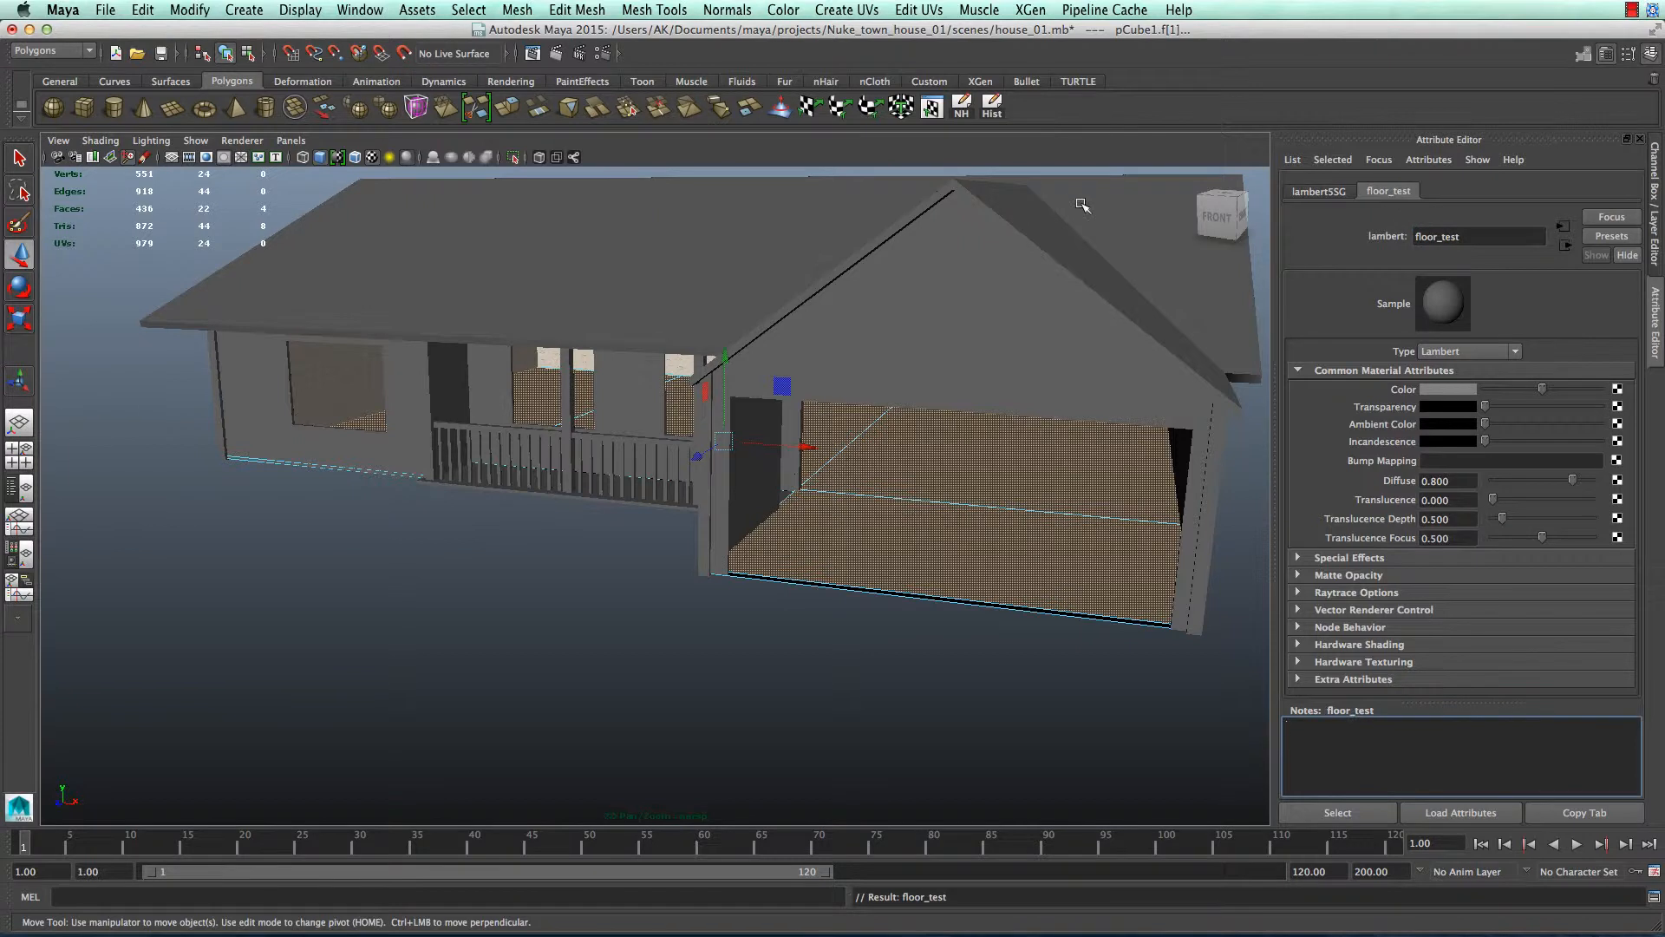
# - Connect a File texture to the floor_test material's color and load Designtnt-grunge-texture-6206.jpg from the sourceimages folder
pyautogui.click(1617, 389)
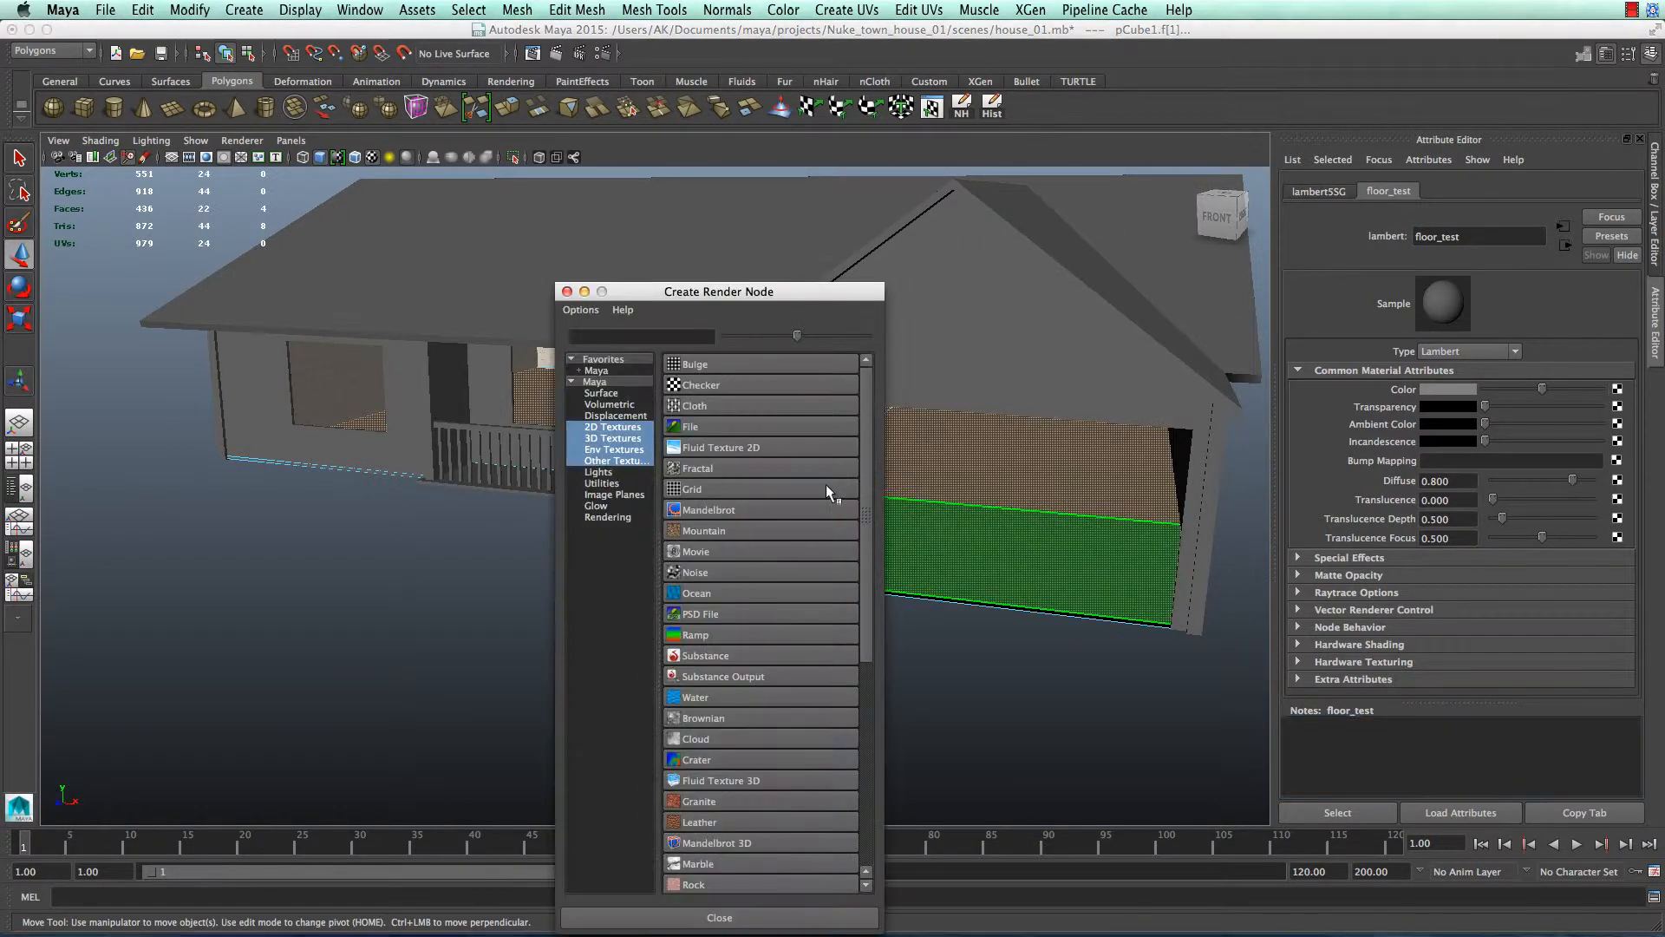
pyautogui.click(685, 427)
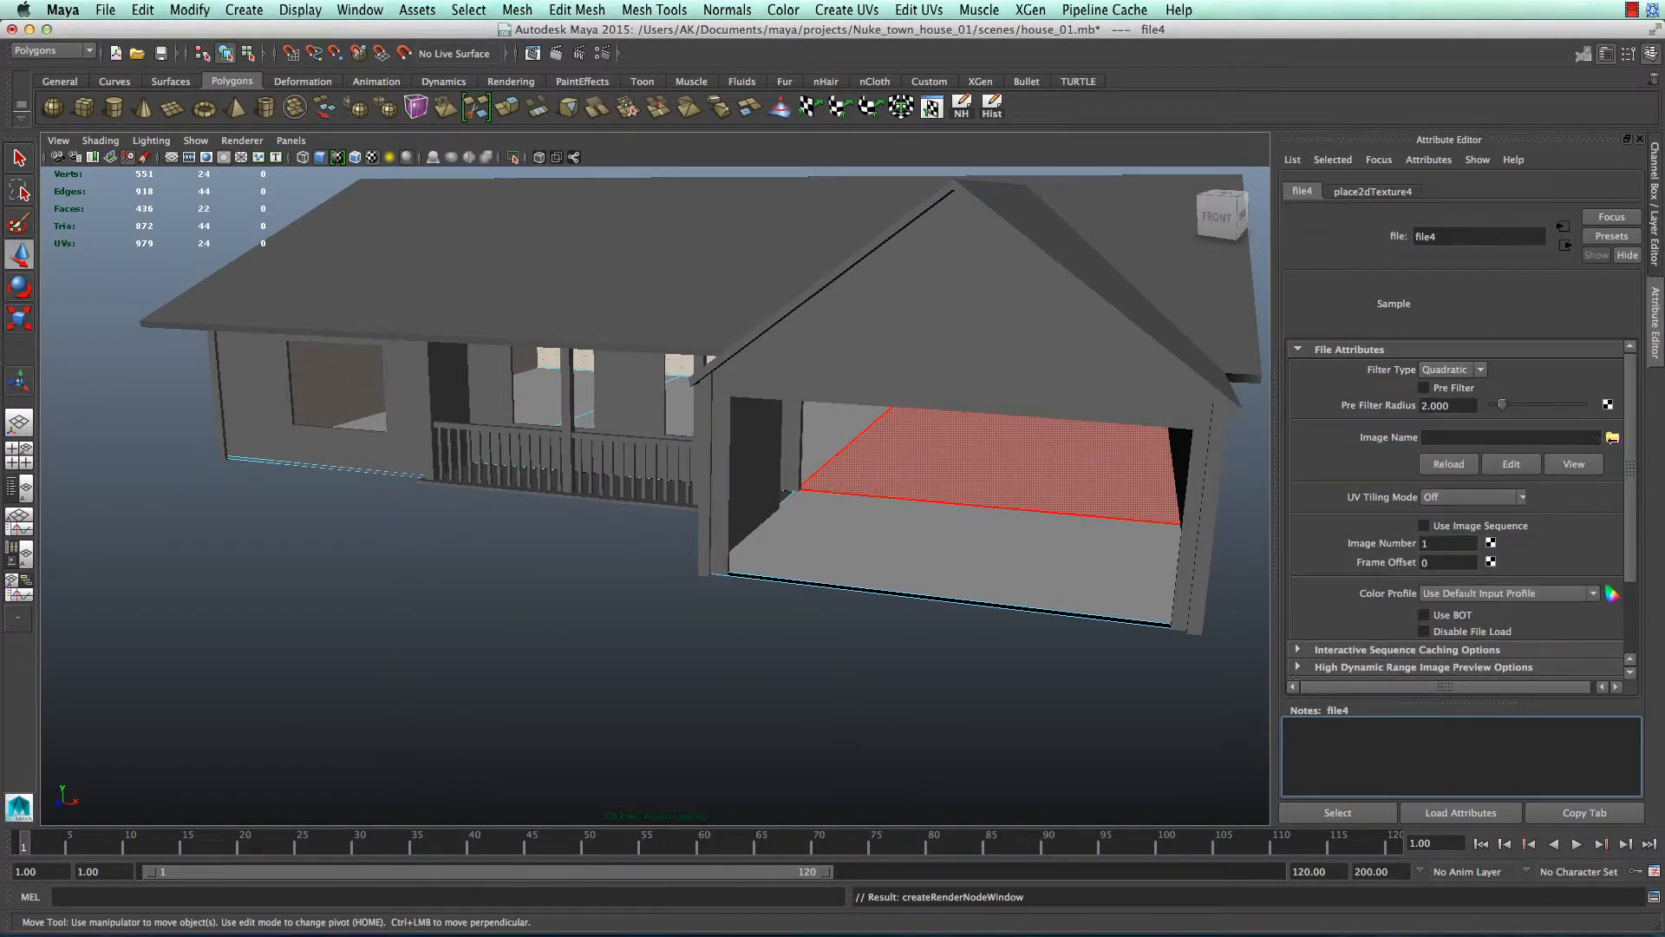
pyautogui.click(1612, 437)
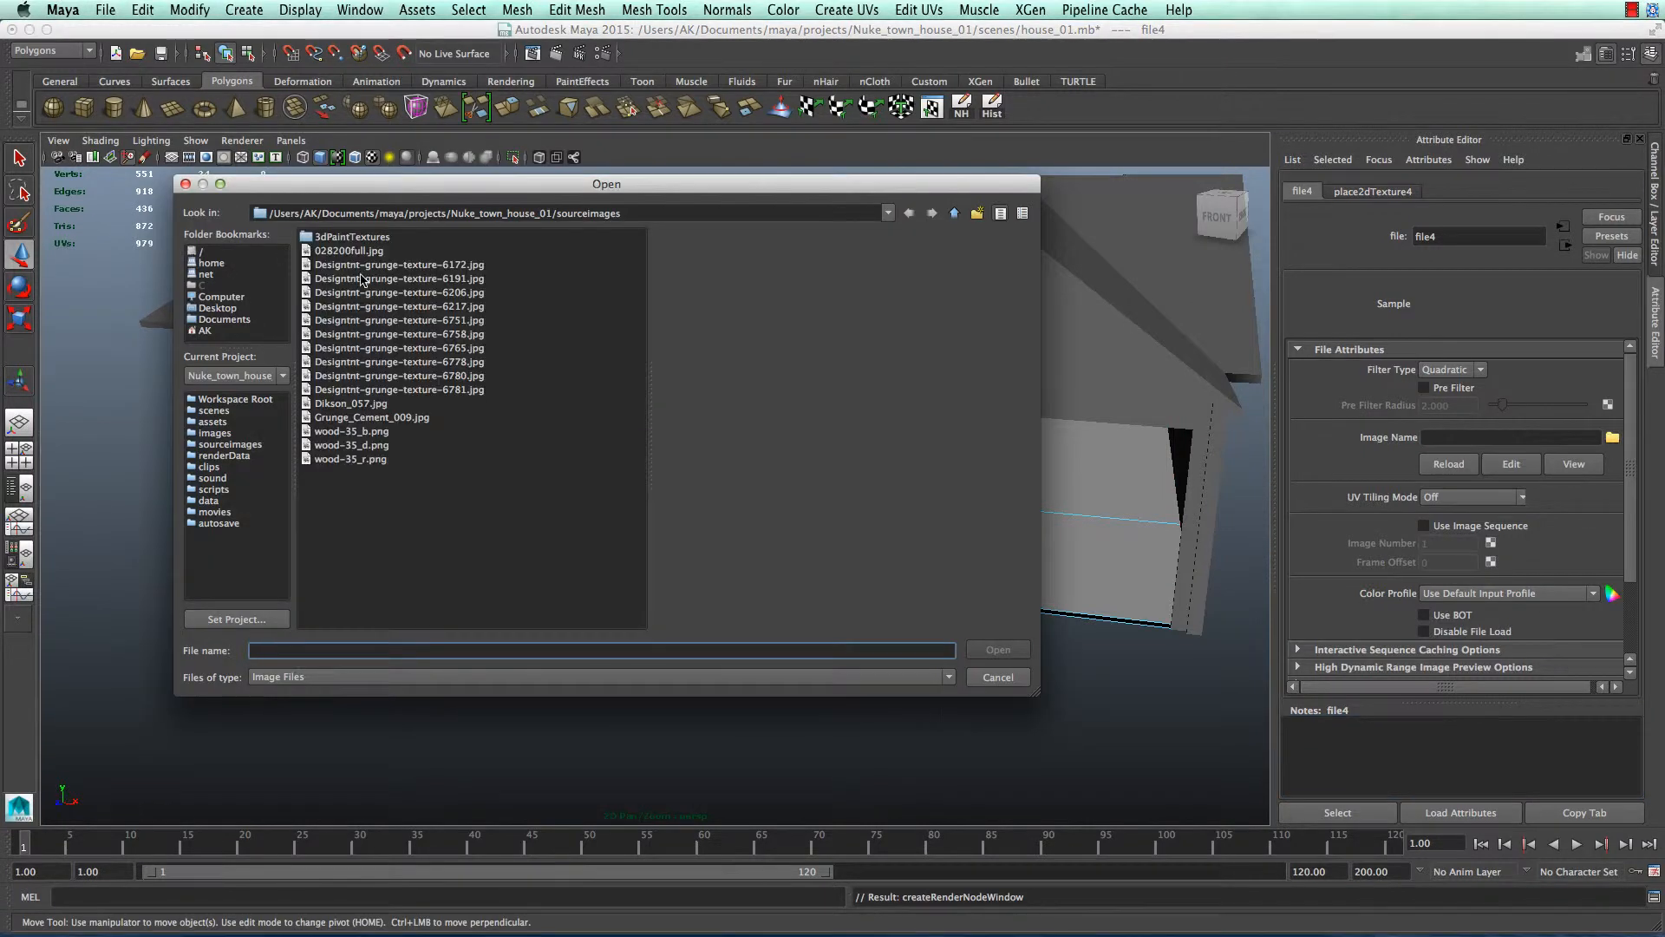
pyautogui.click(389, 264)
pyautogui.click(390, 252)
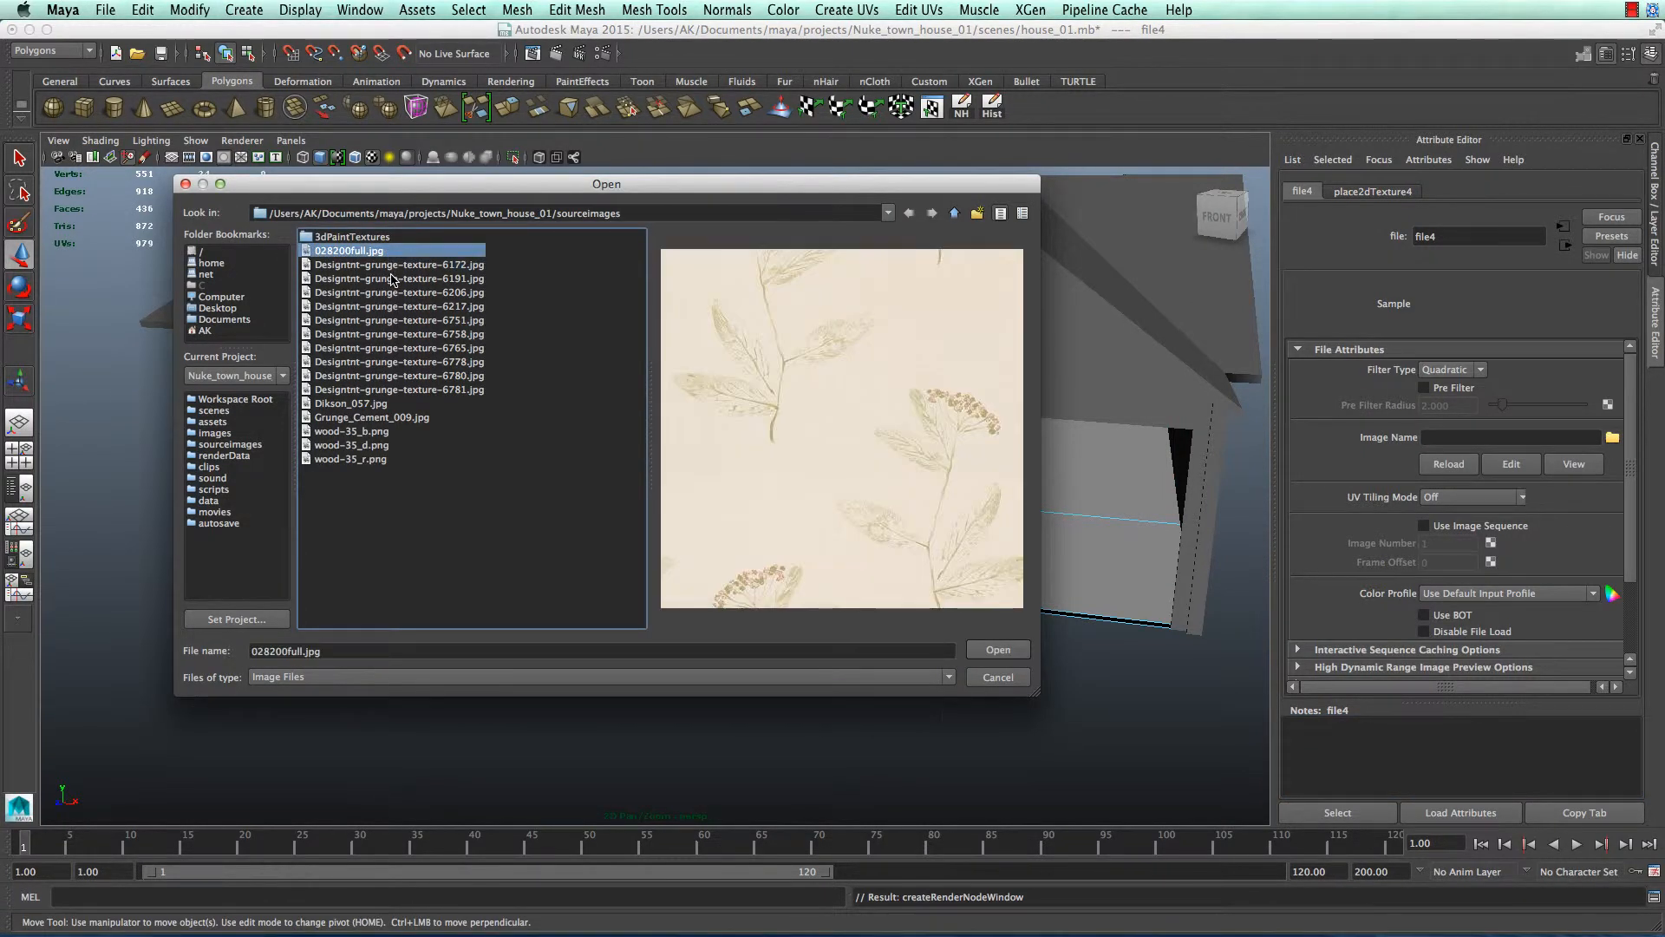
pyautogui.click(392, 266)
pyautogui.press('Down')
pyautogui.press('Down')
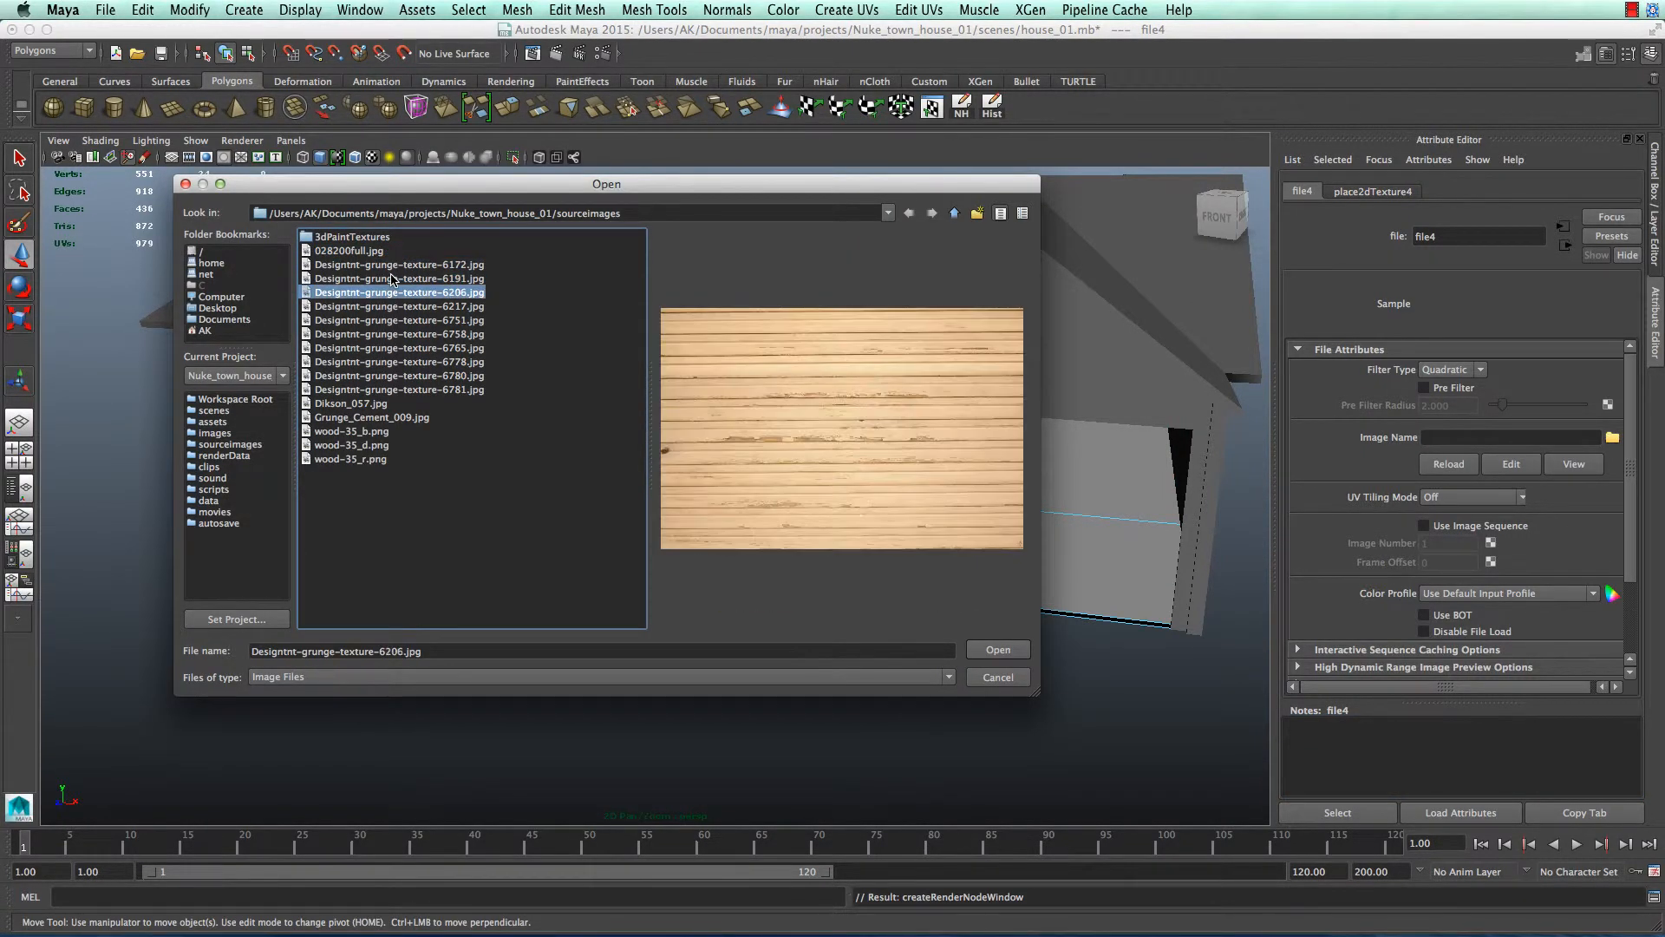
pyautogui.click(996, 652)
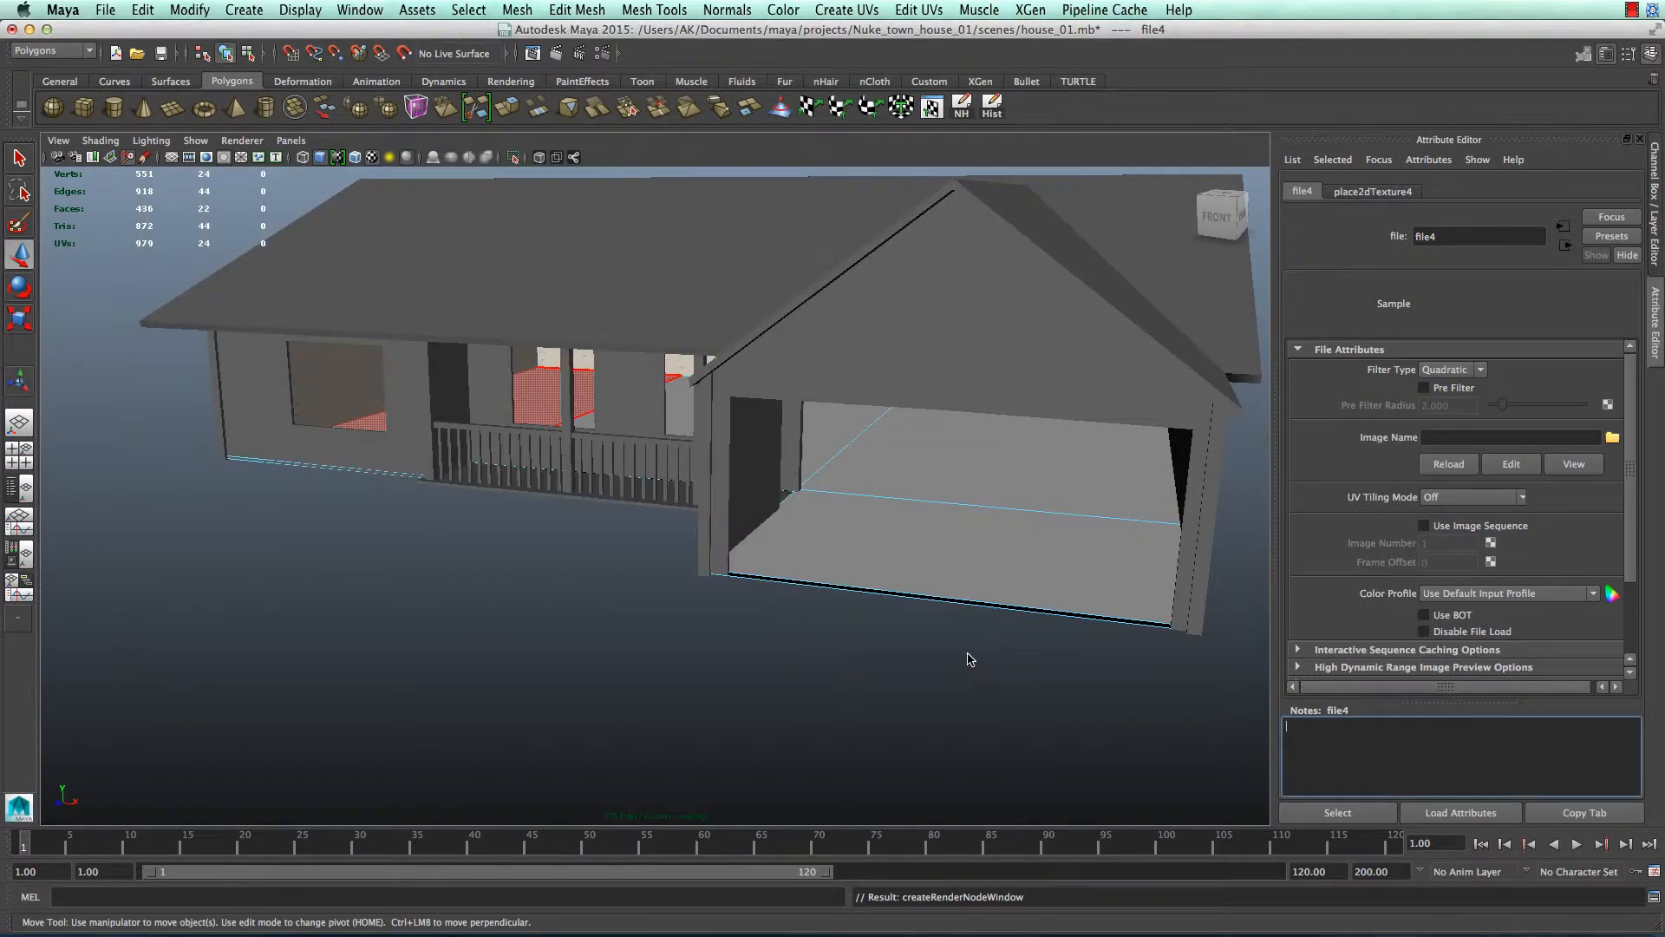
# - Set the floor texture's Repeat UV to 5 by 5 in its 2D placement attributes
pyautogui.scroll(10, 962, 646)
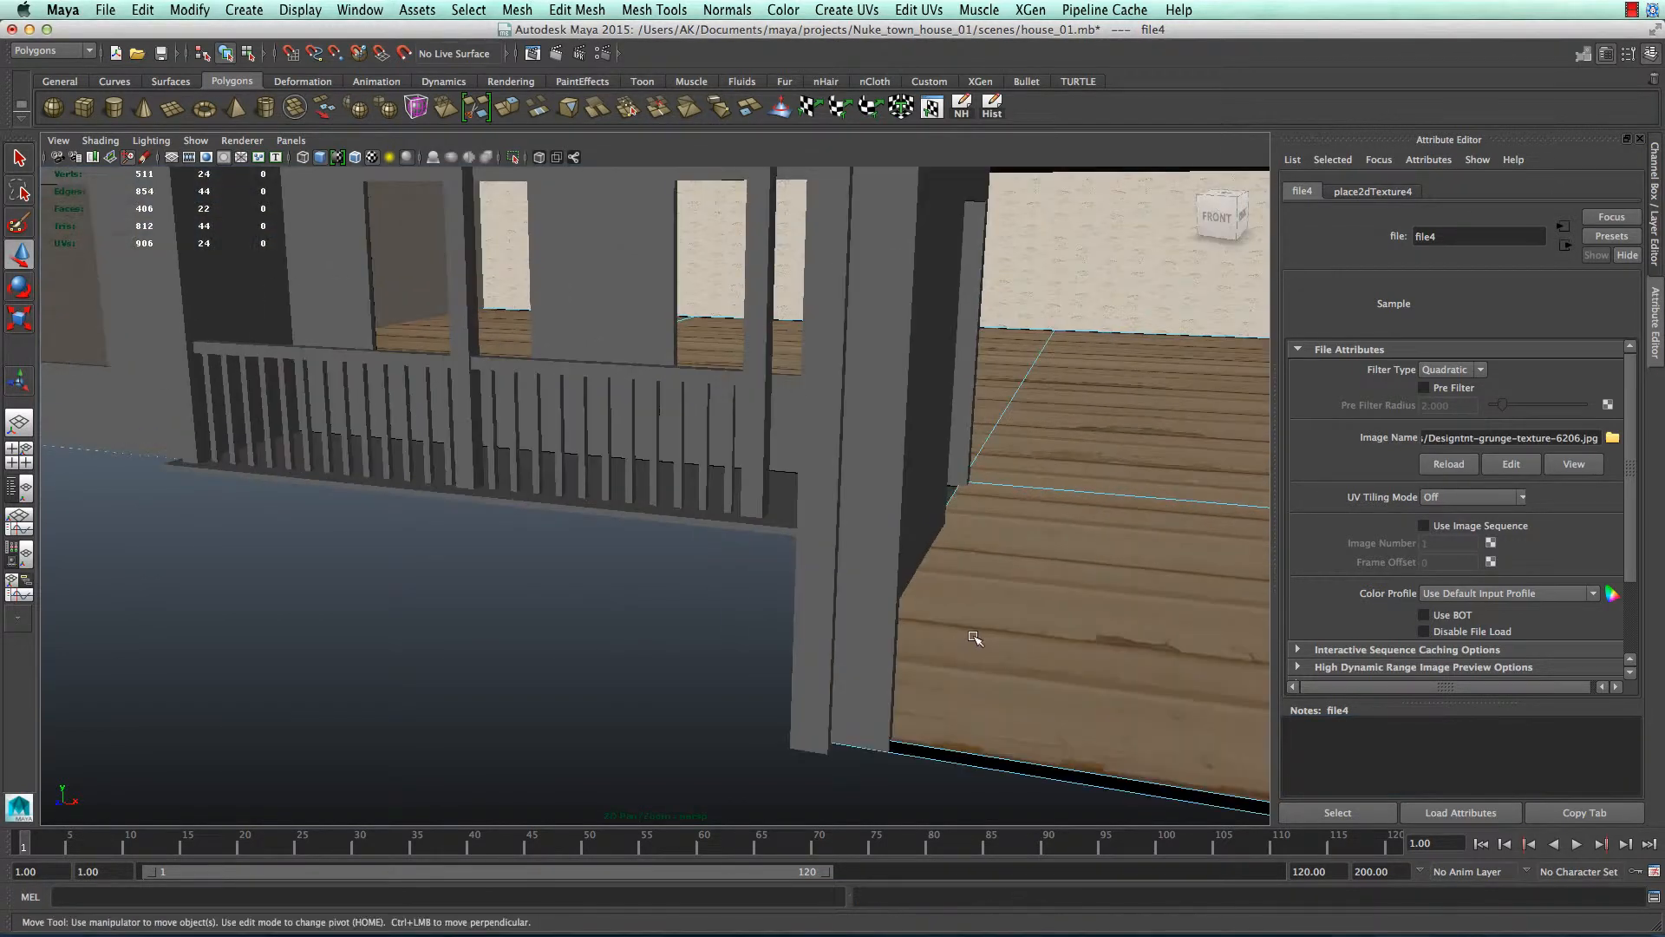
pyautogui.scroll(-5, 1012, 499)
pyautogui.keyDown('alt'); pyautogui.moveTo(1008, 487); pyautogui.dragTo(799, 498, button='middle'); pyautogui.keyUp('alt')
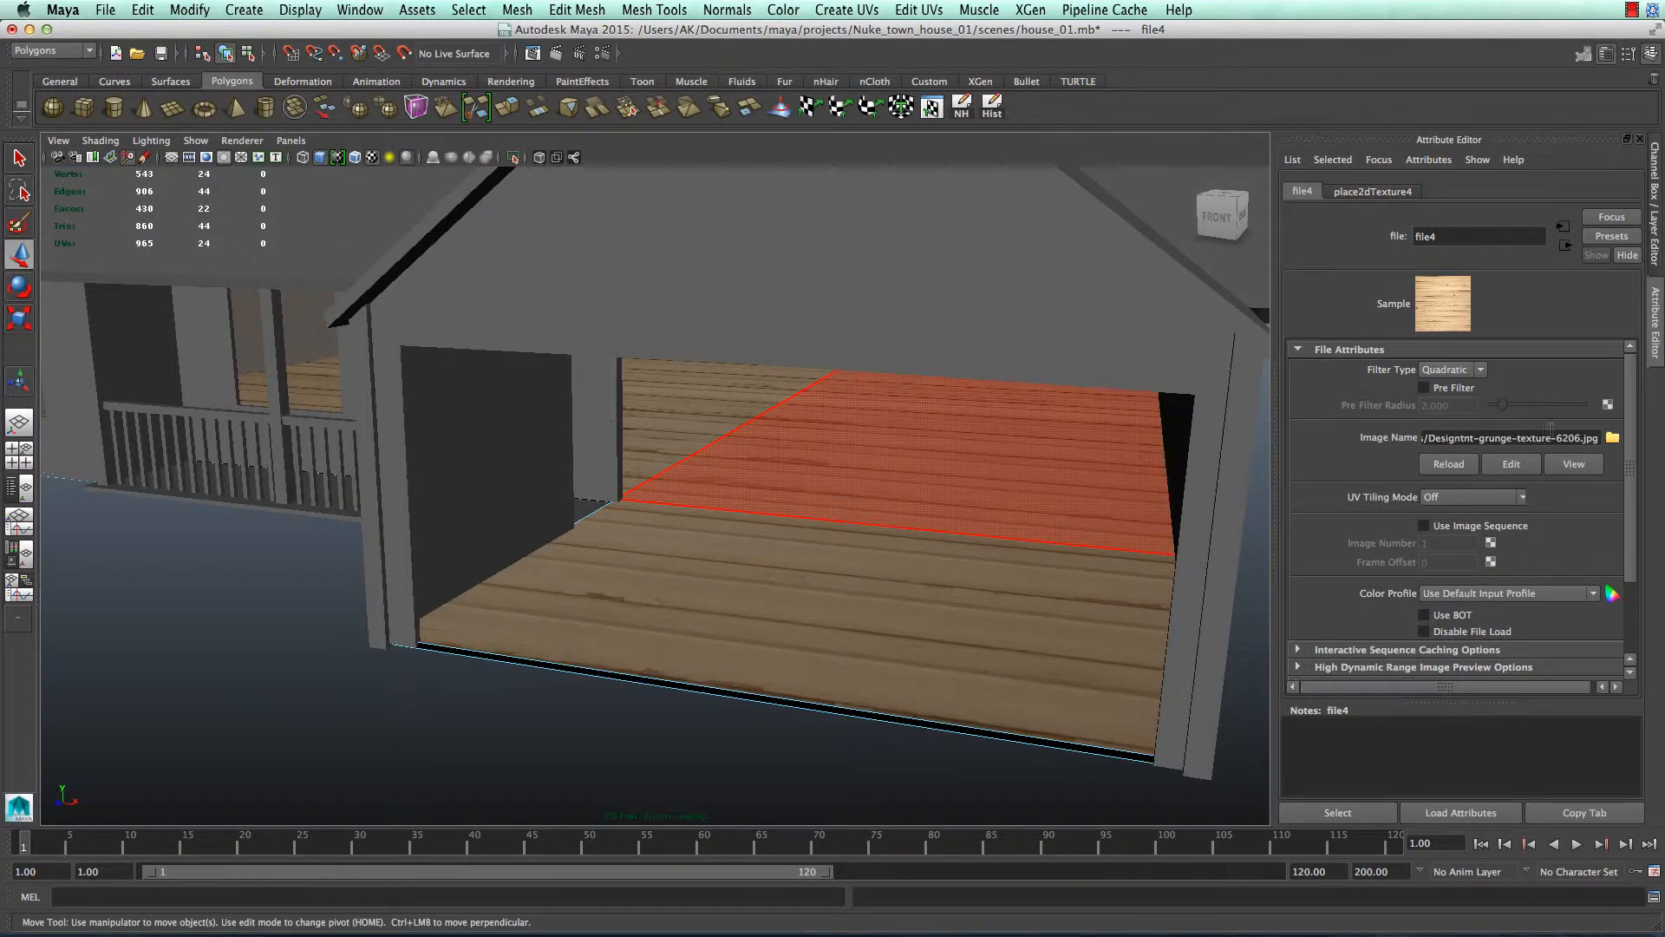
pyautogui.click(1387, 196)
pyautogui.click(1462, 502)
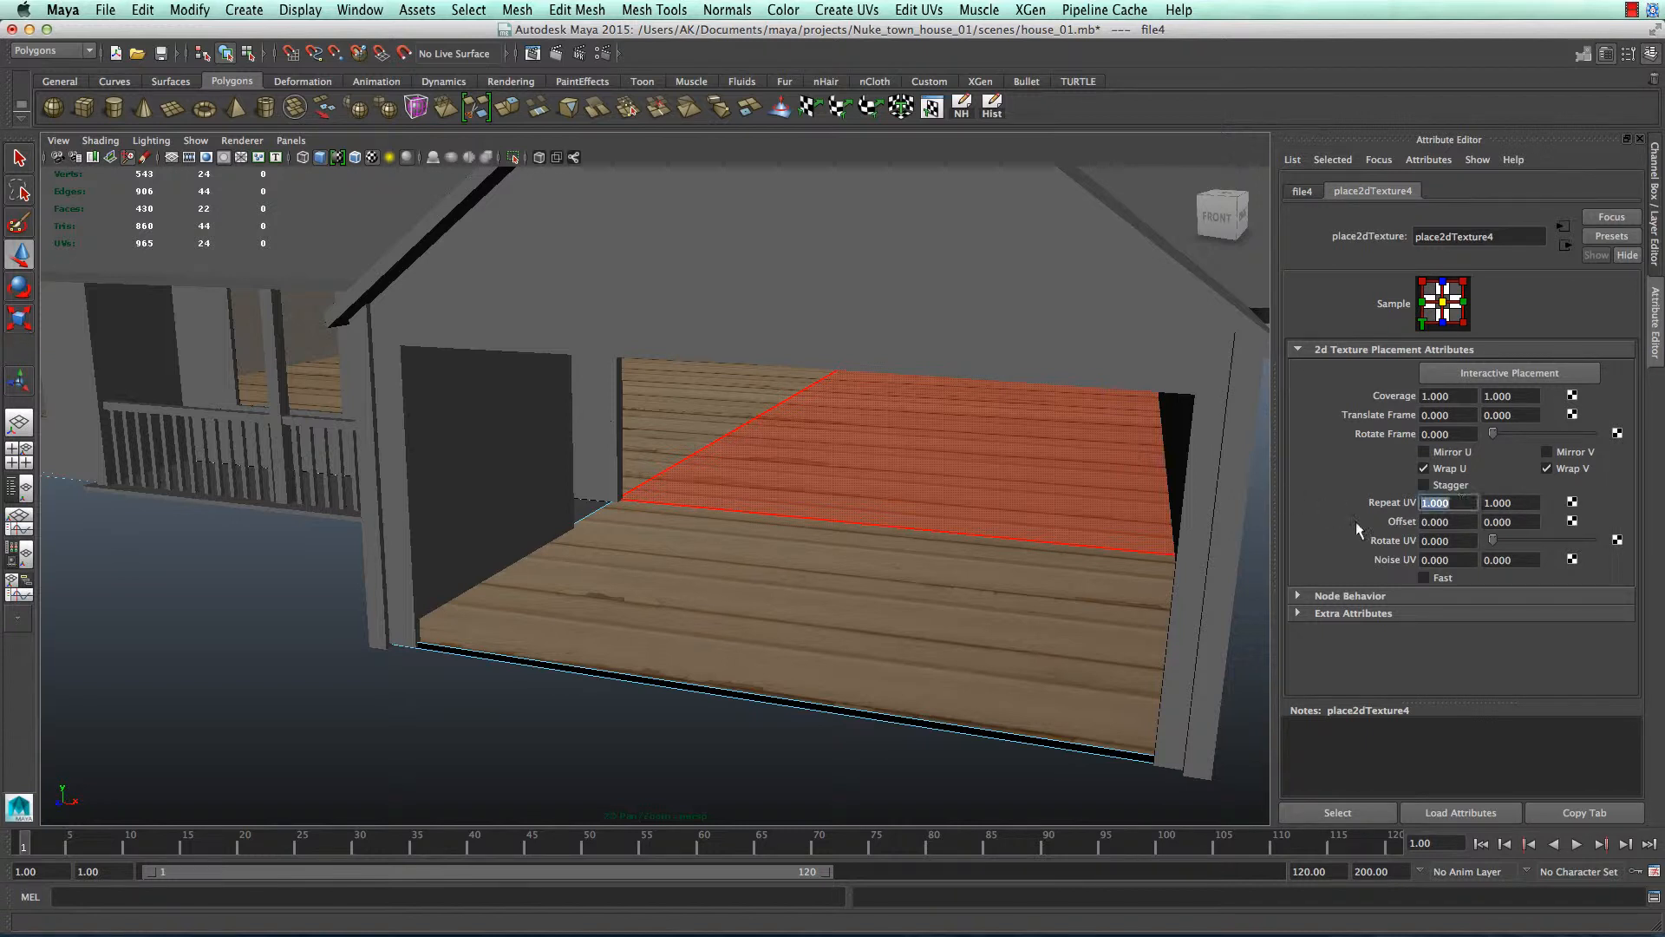
pyautogui.write('5')
pyautogui.press('Tab')
pyautogui.write('5')
pyautogui.press('Tab')
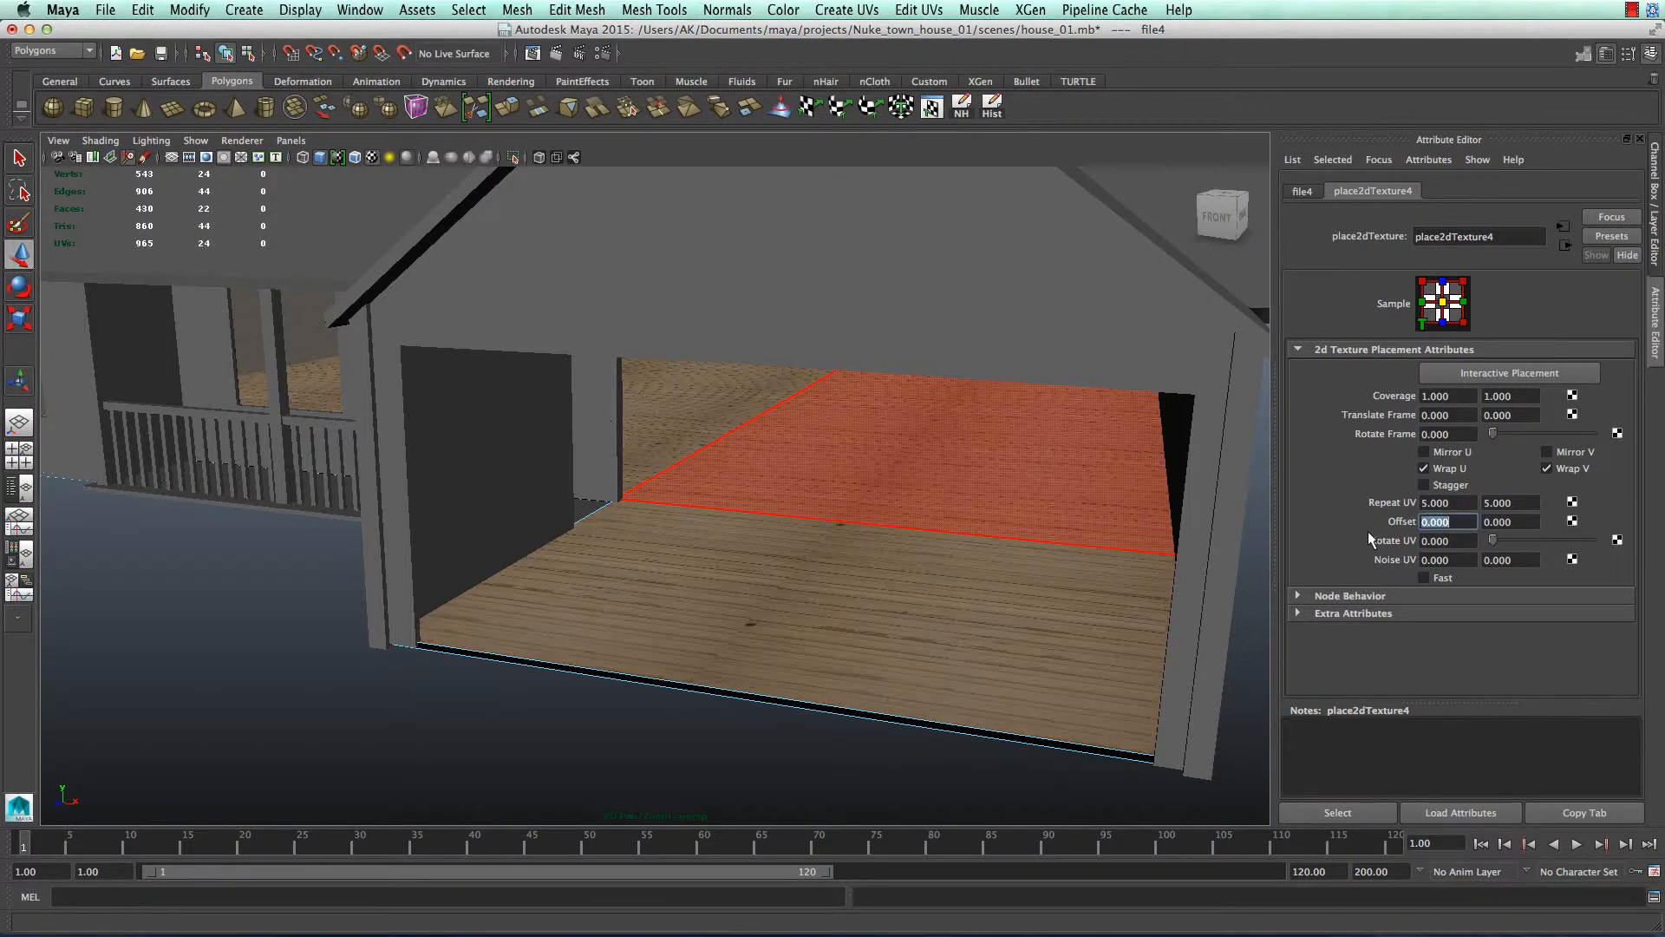
pyautogui.click(1142, 666)
# - Return to object mode and examine the tiling of the plank floor and wallpaper from inside the house
pyautogui.scroll(5, 1049, 516)
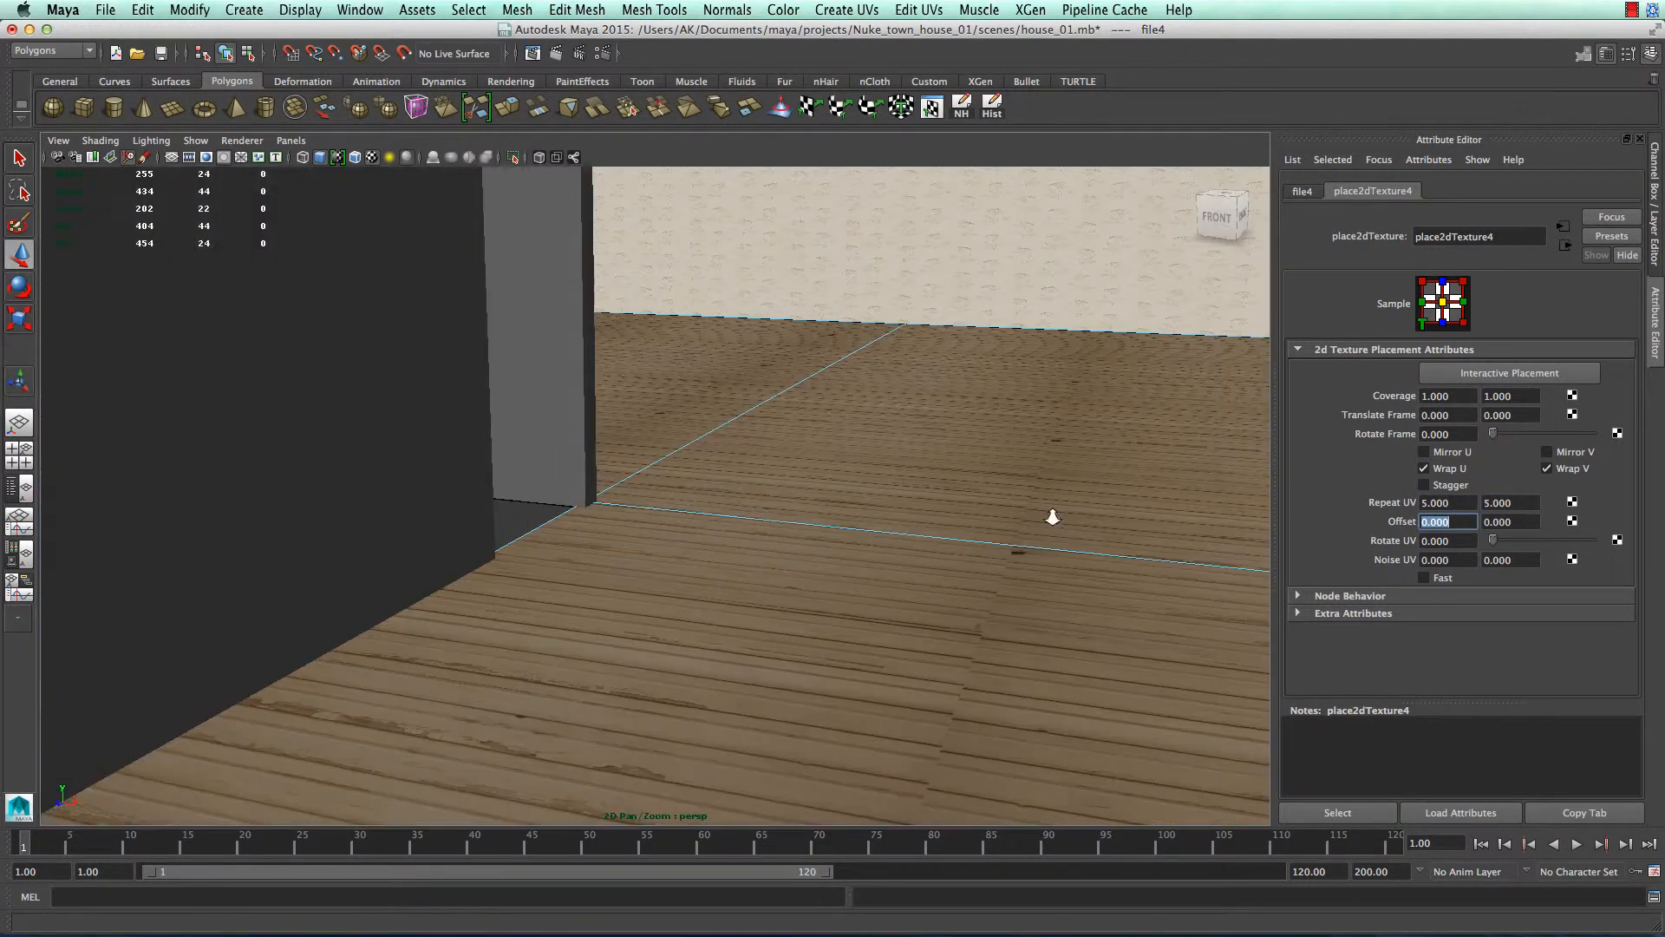
pyautogui.scroll(5, 1048, 469)
pyautogui.keyDown('alt'); pyautogui.moveTo(1052, 434); pyautogui.dragTo(814, 725, button='middle'); pyautogui.keyUp('alt')
pyautogui.scroll(5, 751, 631)
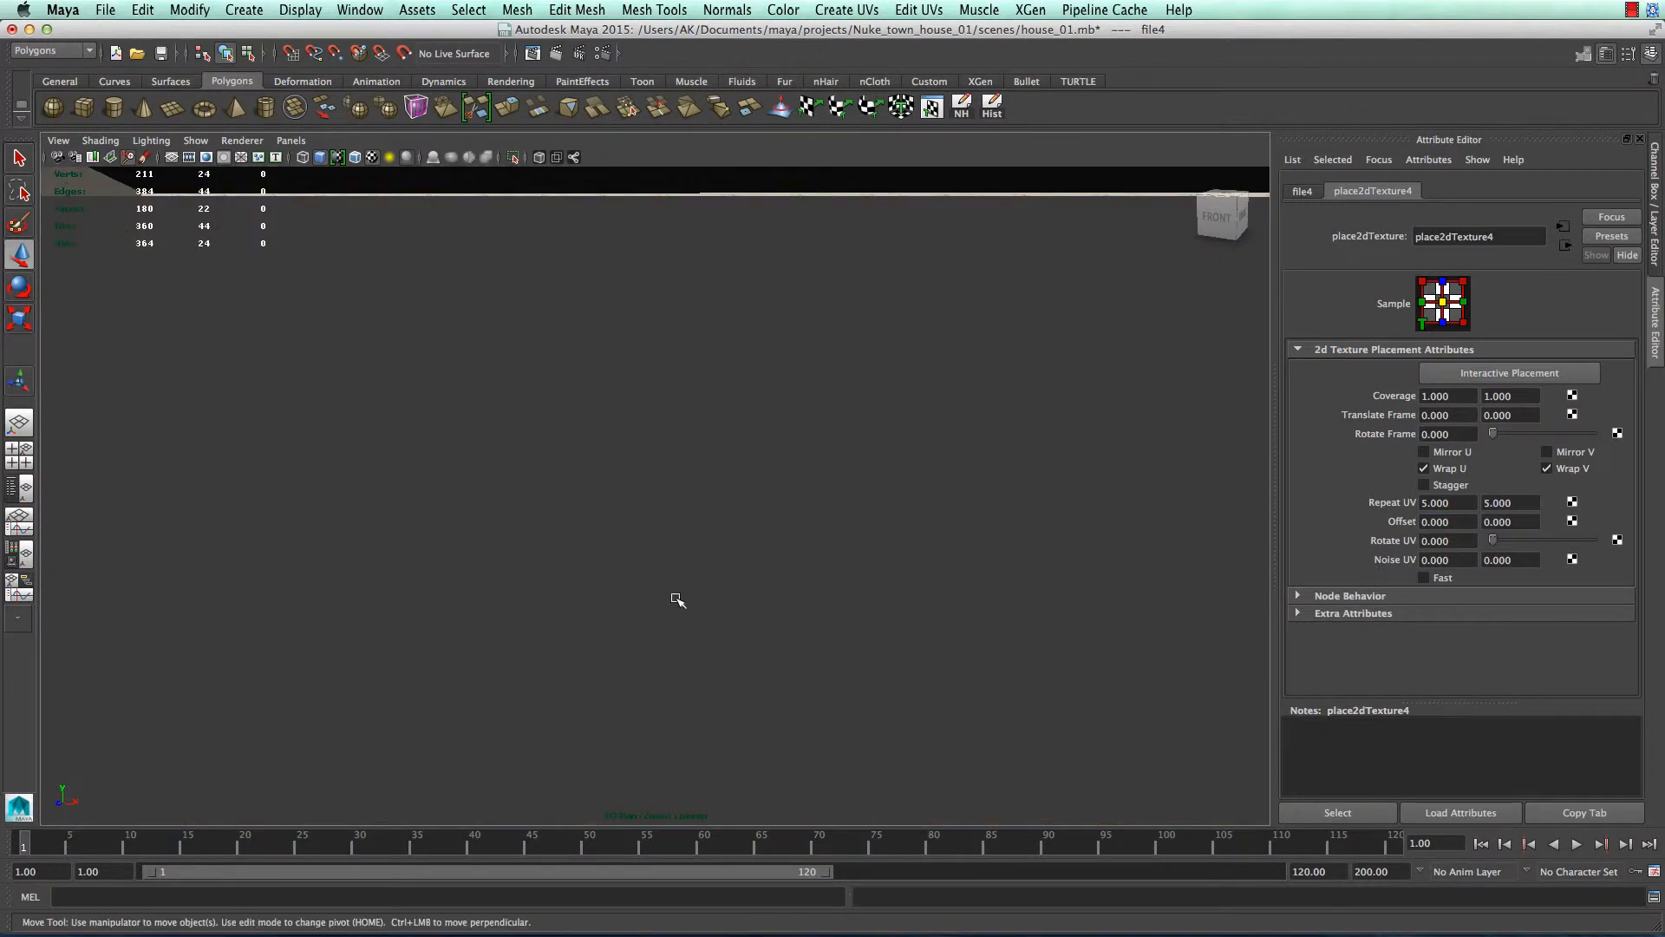
pyautogui.scroll(-4, 719, 628)
pyautogui.scroll(2, 719, 629)
pyautogui.moveTo(749, 520); pyautogui.dragTo(857, 443, button='right')
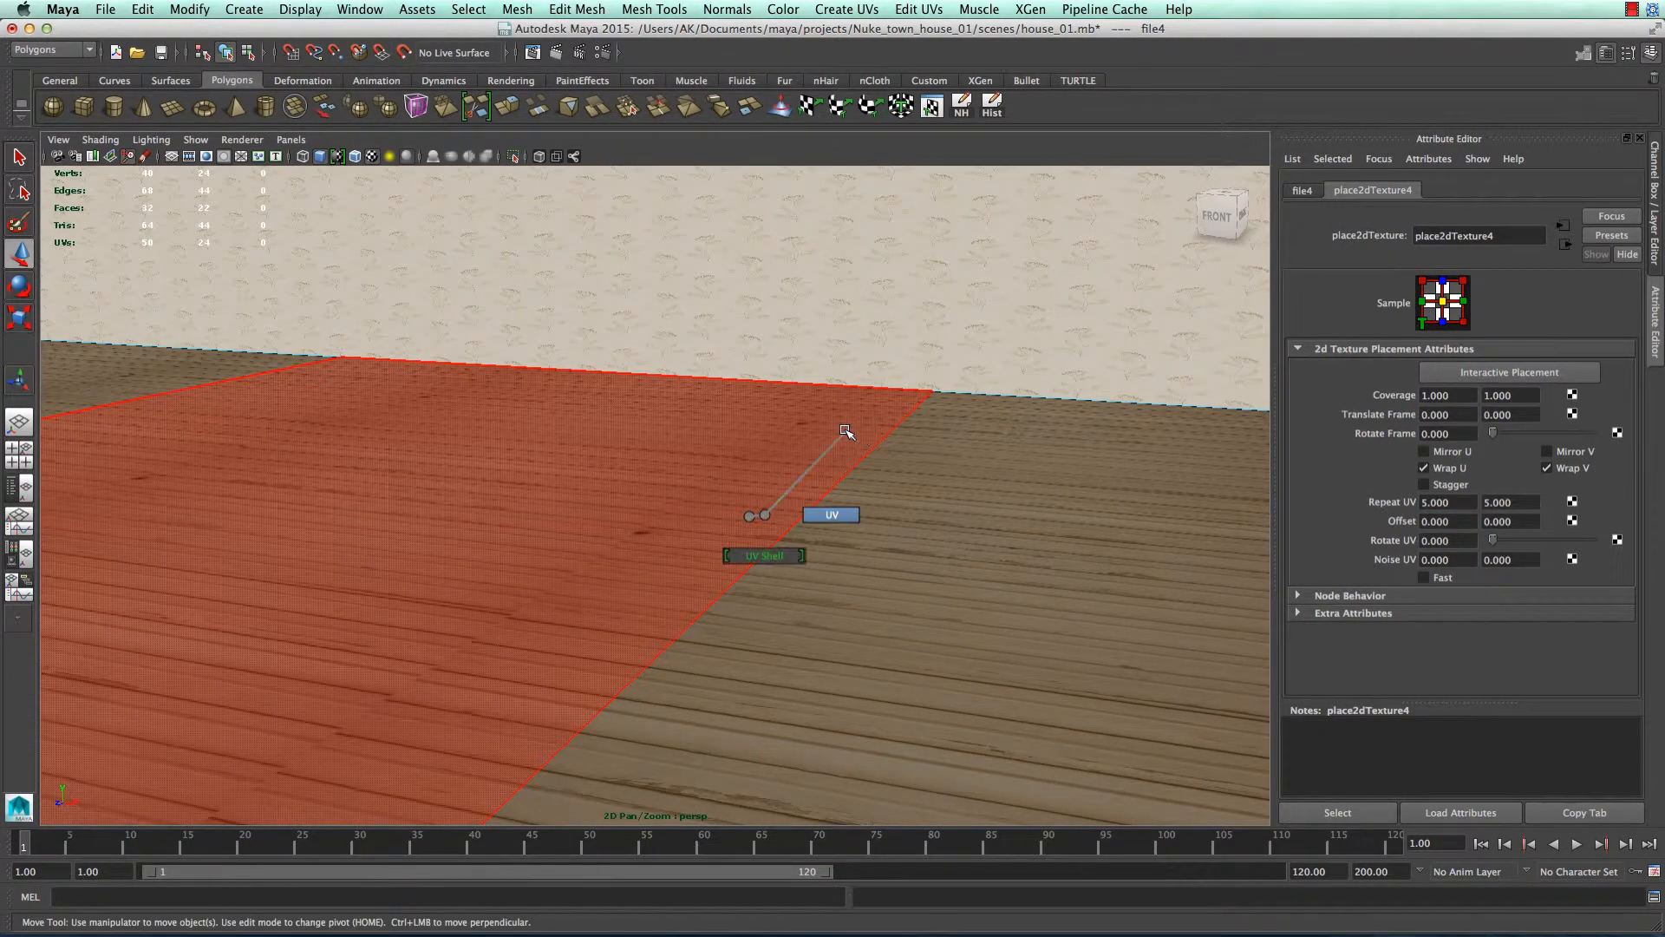
pyautogui.moveTo(699, 524); pyautogui.dragTo(762, 505, button='right')
pyautogui.keyDown('alt'); pyautogui.moveTo(680, 631); pyautogui.dragTo(527, 579); pyautogui.keyUp('alt')
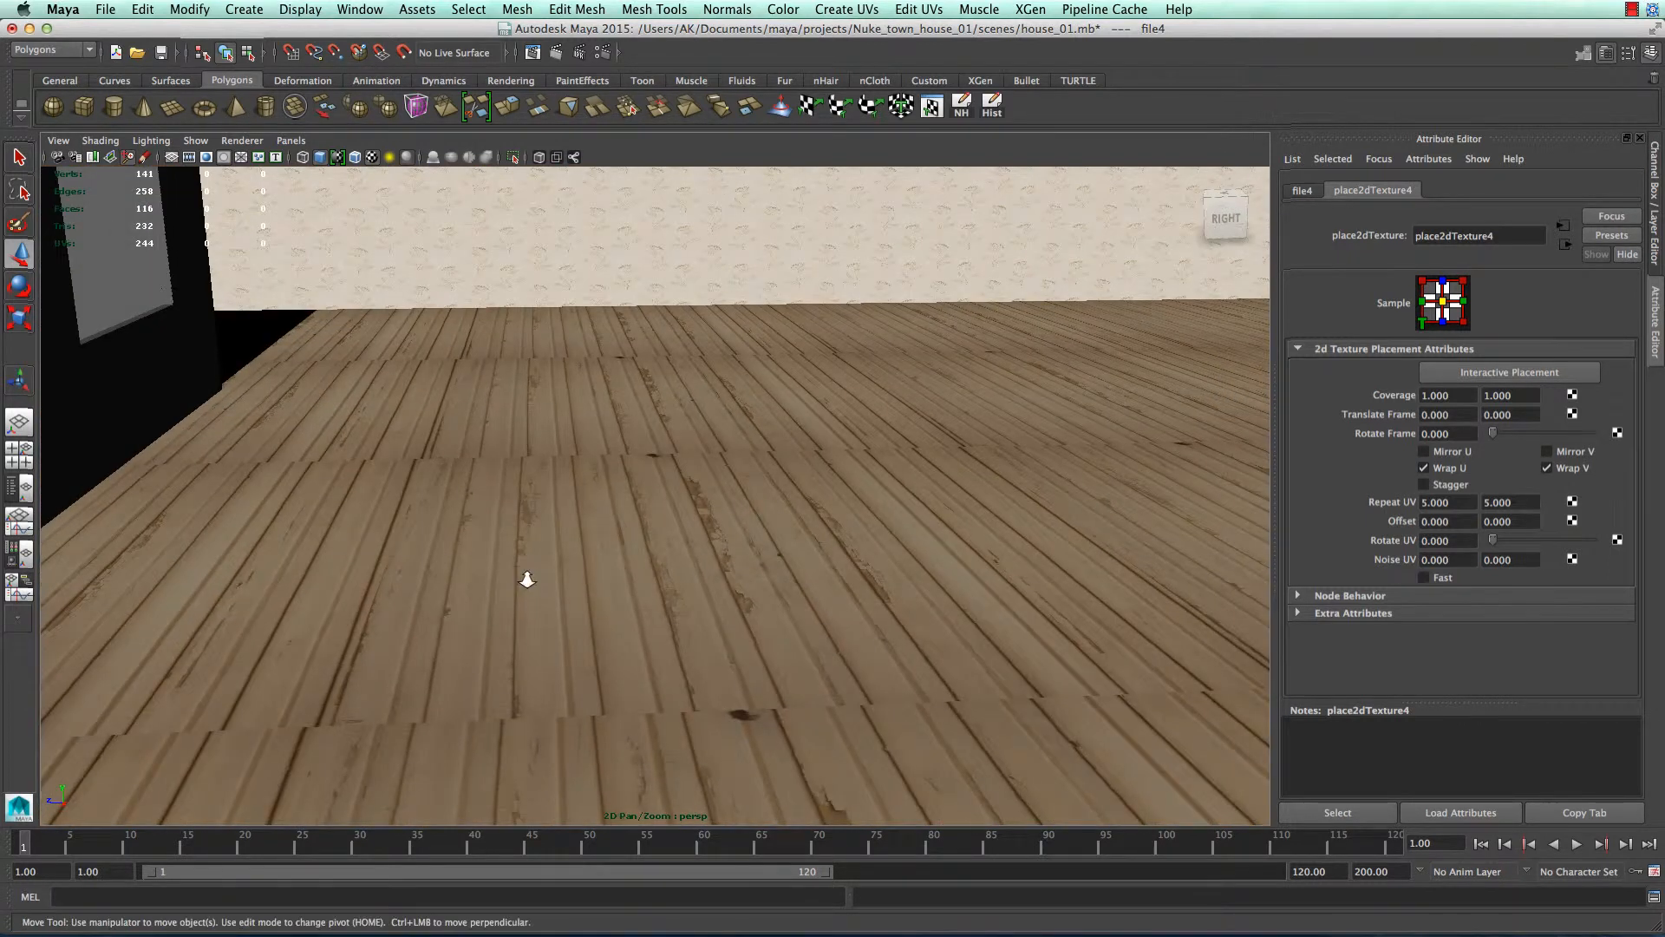
pyautogui.keyDown('alt'); pyautogui.moveTo(799, 568); pyautogui.dragTo(697, 660, button='middle'); pyautogui.keyUp('alt')
pyautogui.scroll(-5, 864, 528)
pyautogui.scroll(-2, 697, 660)
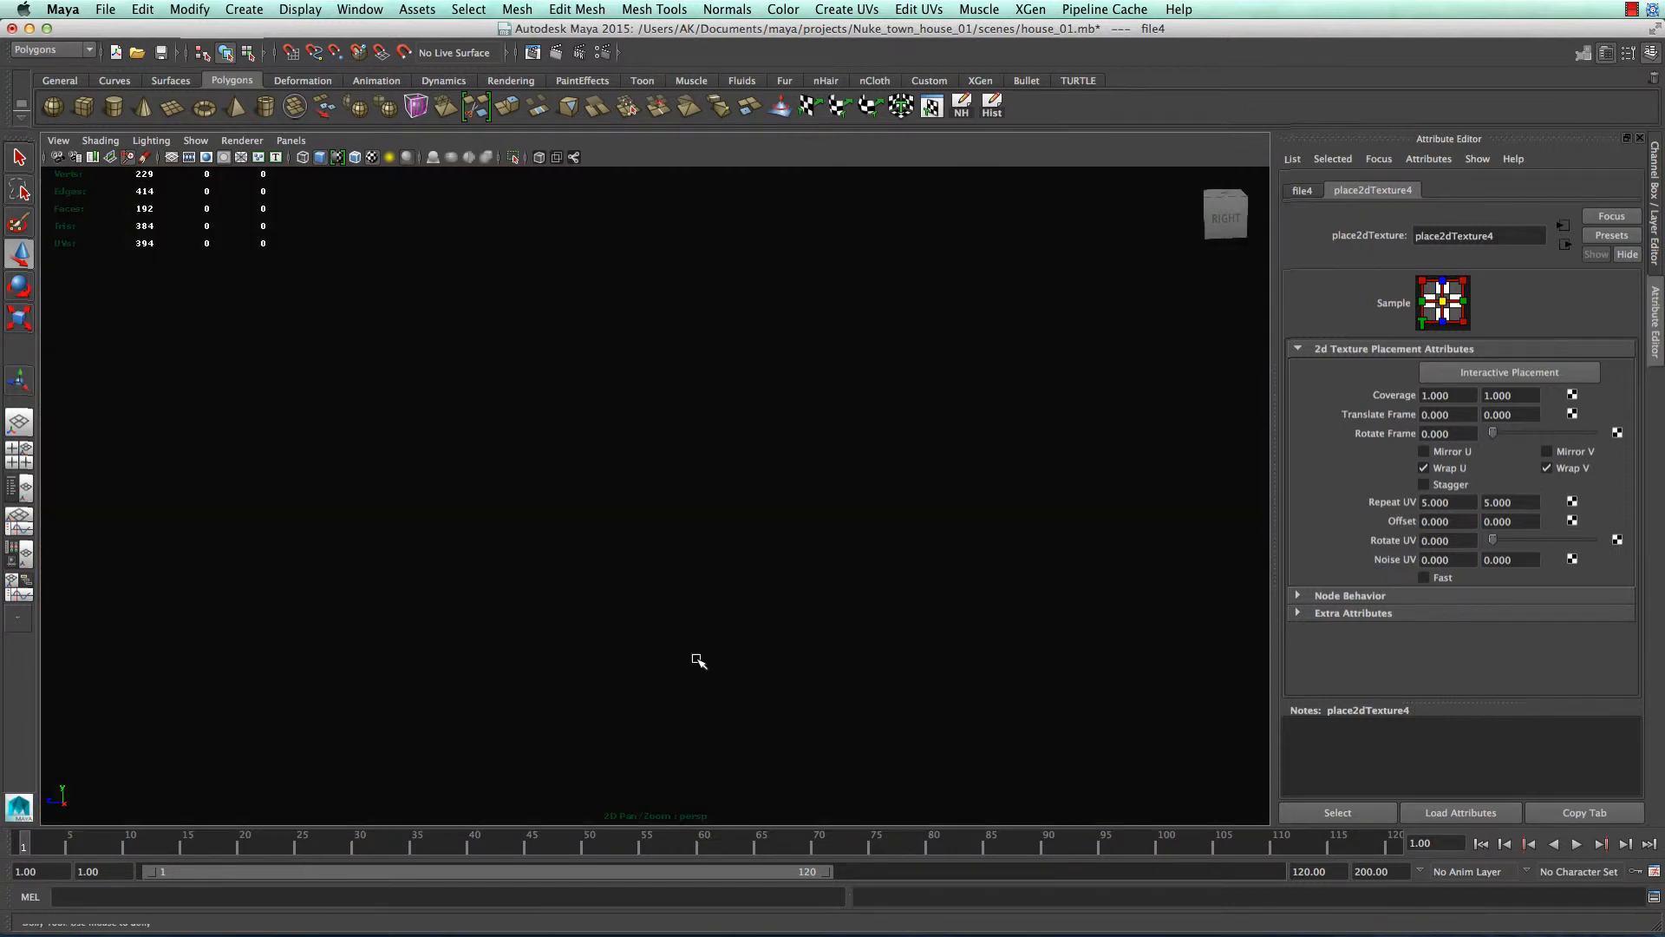
pyautogui.scroll(3, 697, 660)
pyautogui.keyDown('alt'); pyautogui.moveTo(697, 660); pyautogui.dragTo(731, 664); pyautogui.keyUp('alt')
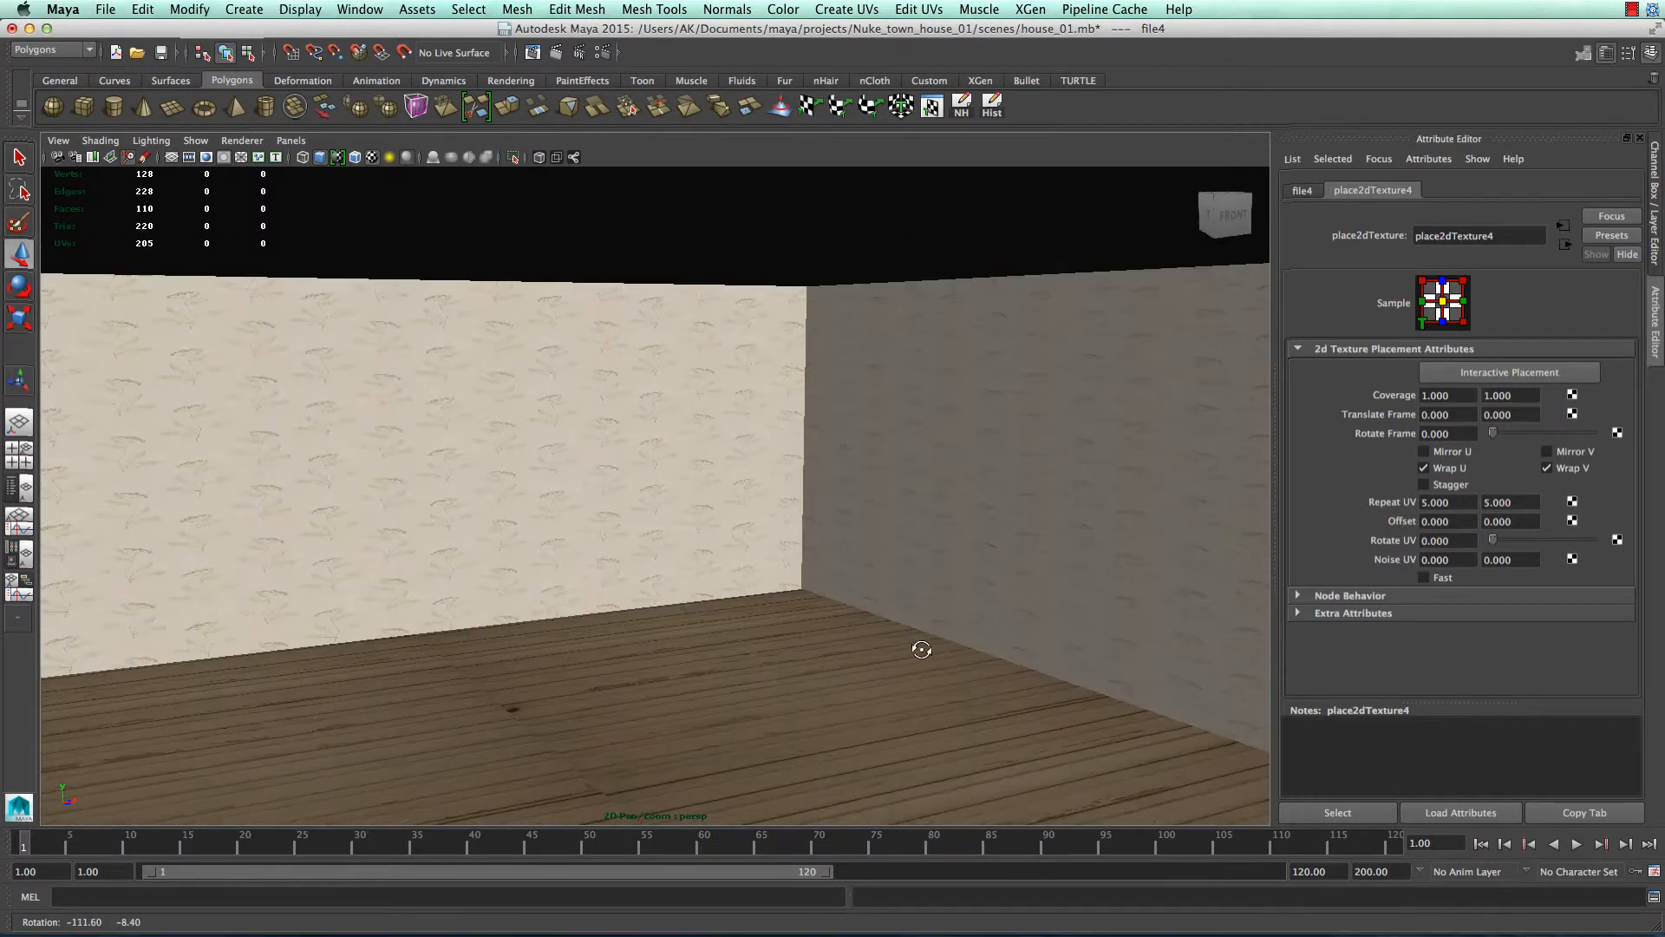
pyautogui.keyDown('alt'); pyautogui.moveTo(922, 650); pyautogui.dragTo(858, 641); pyautogui.keyUp('alt')
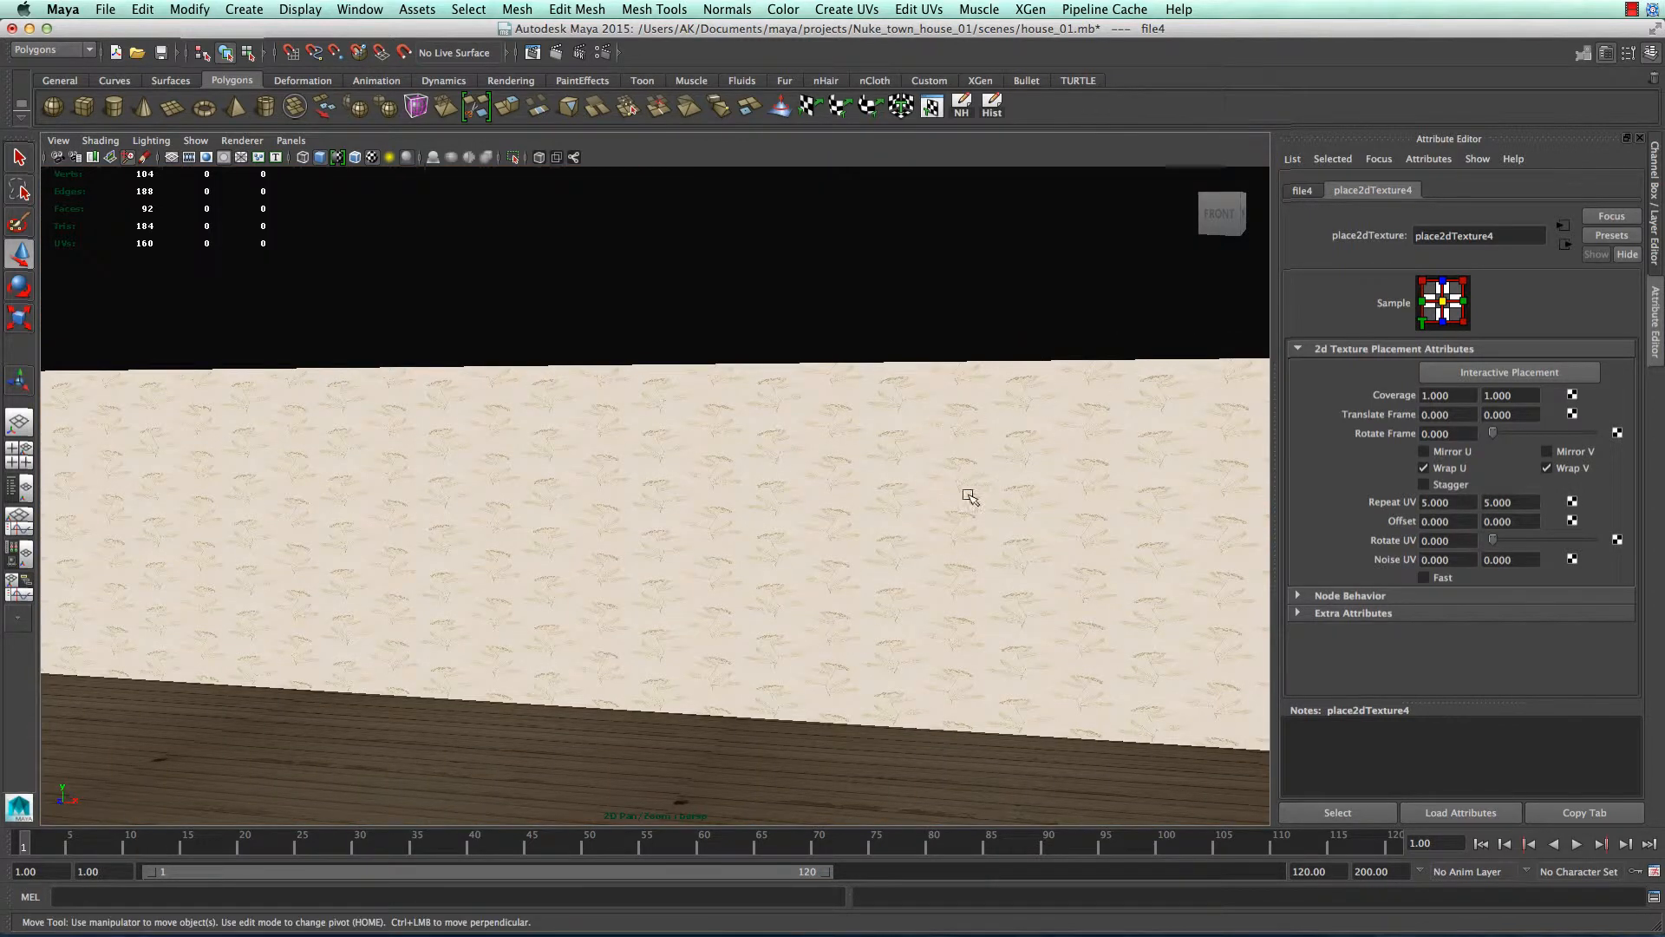
# - Select the front wall object with the window beside the porch
pyautogui.scroll(-2, 639, 652)
pyautogui.scroll(-10, 632, 648)
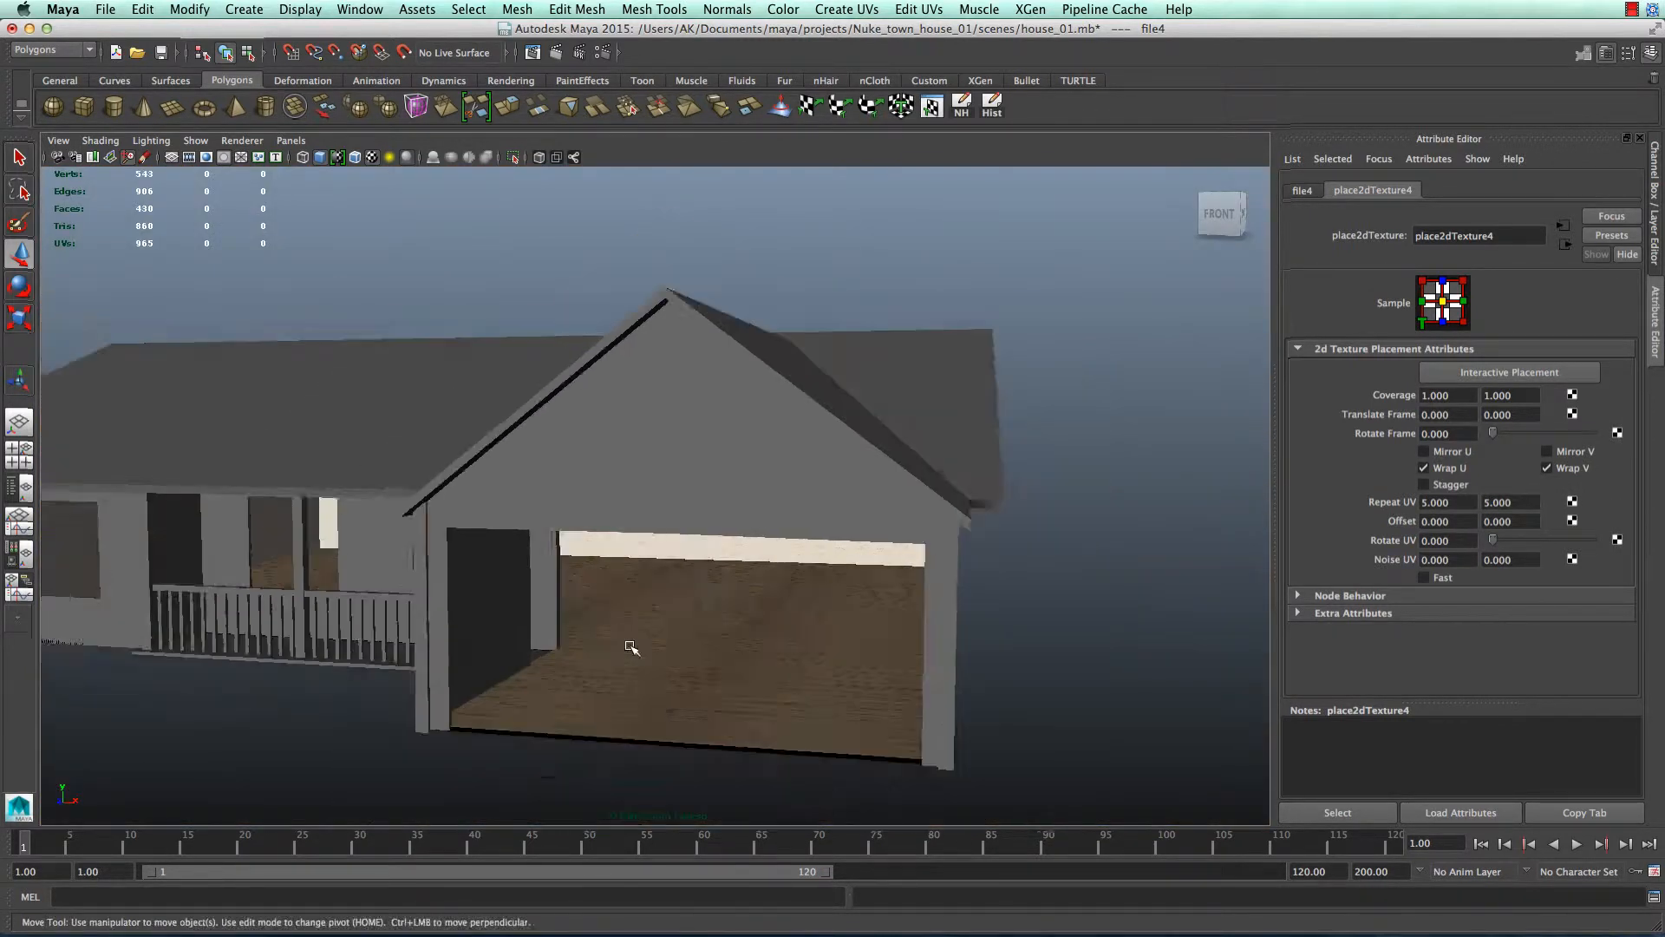
pyautogui.keyDown('alt'); pyautogui.moveTo(631, 647); pyautogui.dragTo(659, 540); pyautogui.keyUp('alt')
pyautogui.click(577, 449)
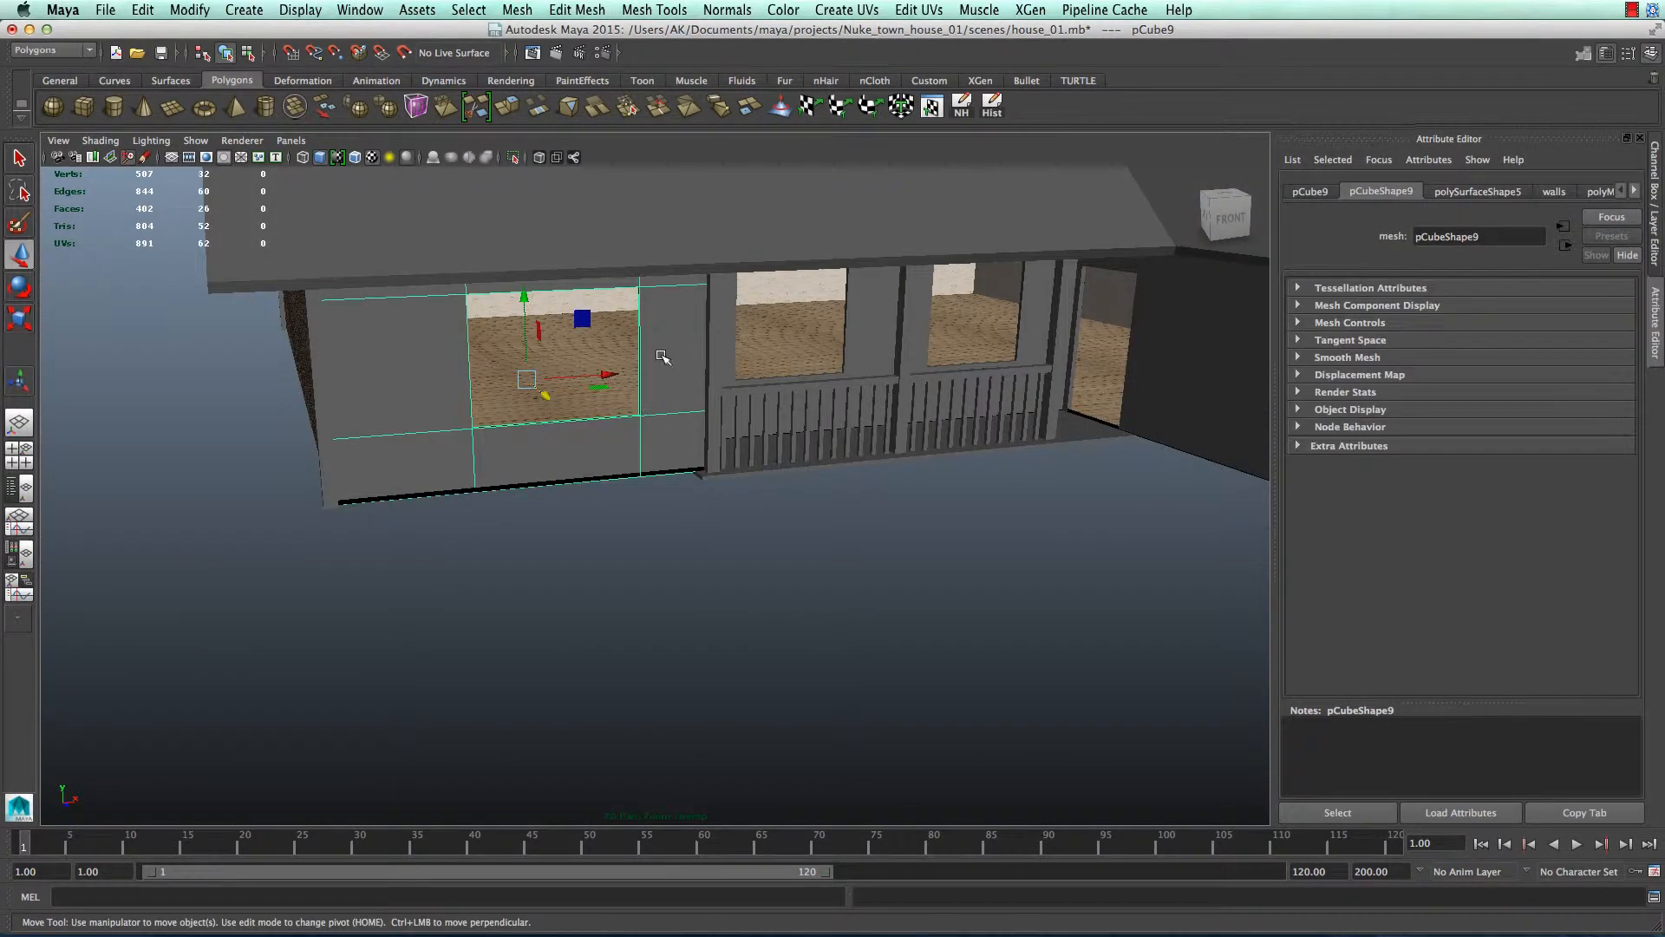
# - Select the eight outer faces around the window on the front wall and assign them a new Lambert material
pyautogui.moveTo(661, 364); pyautogui.dragTo(663, 399, button='right')
pyautogui.click(593, 462)
pyautogui.keyDown('alt'); pyautogui.moveTo(593, 461); pyautogui.dragTo(568, 471); pyautogui.keyUp('alt')
pyautogui.keyDown('shift'); pyautogui.click(635, 364); pyautogui.keyUp('shift')
pyautogui.keyDown('shift'); pyautogui.click(626, 280); pyautogui.keyUp('shift')
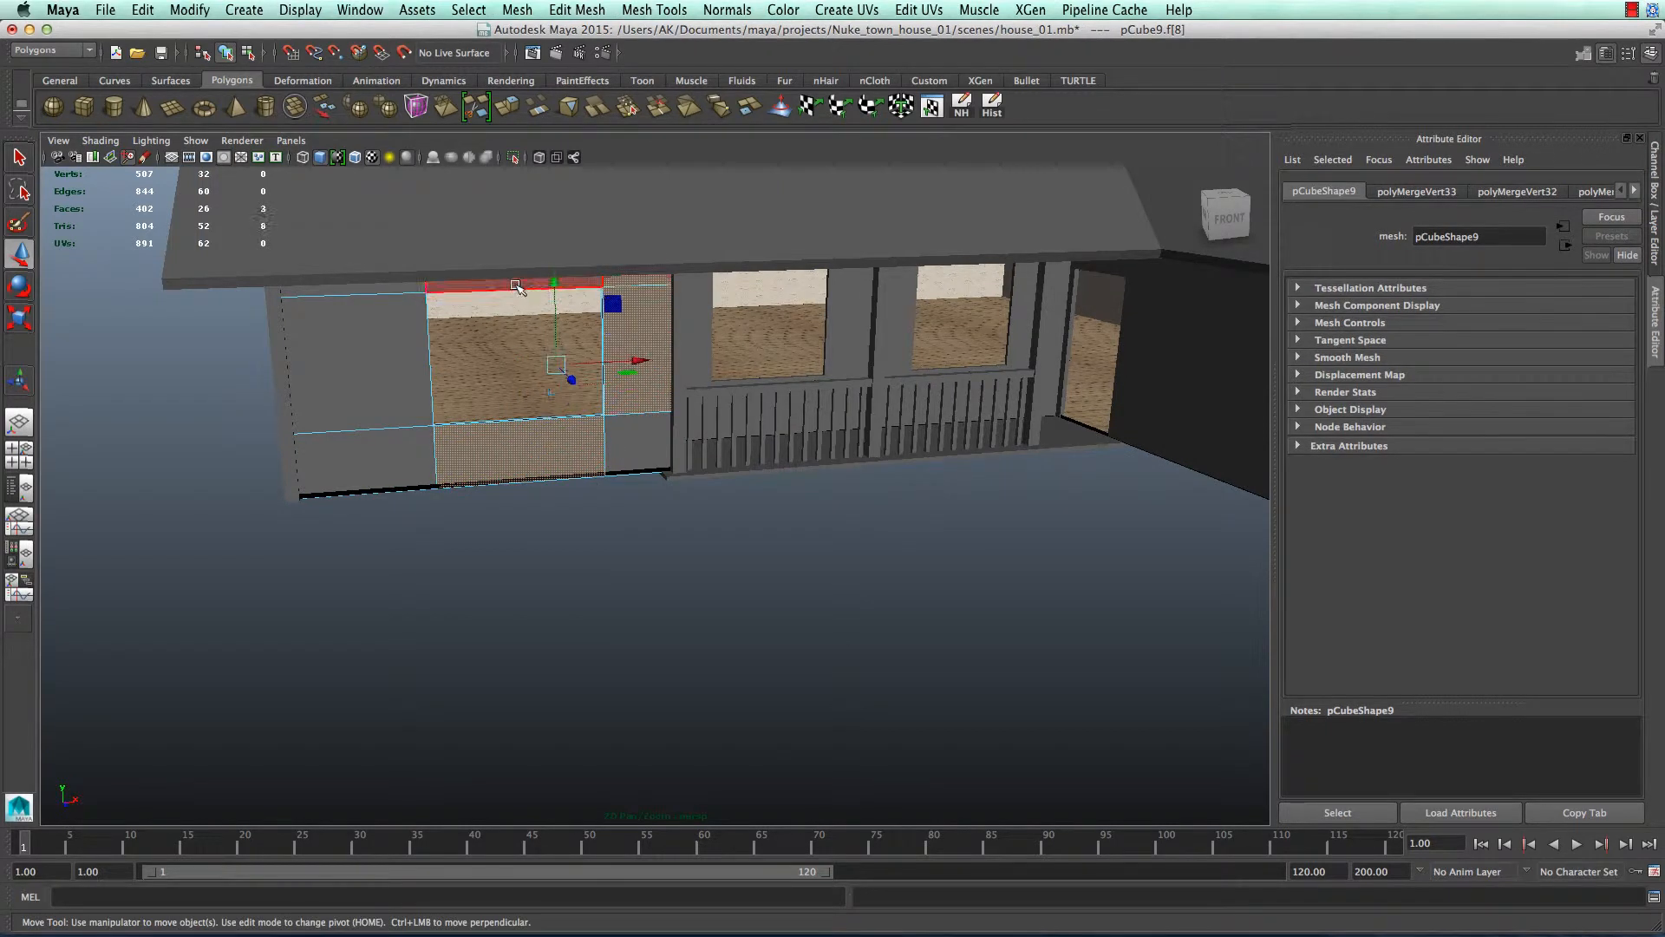
pyautogui.keyDown('shift'); pyautogui.click(518, 285); pyautogui.keyUp('shift')
pyautogui.keyDown('shift'); pyautogui.click(327, 289); pyautogui.keyUp('shift')
pyautogui.keyDown('shift'); pyautogui.click(330, 321); pyautogui.keyUp('shift')
pyautogui.keyDown('shift'); pyautogui.click(368, 466); pyautogui.keyUp('shift')
pyautogui.keyDown('shift'); pyautogui.click(649, 436); pyautogui.keyUp('shift')
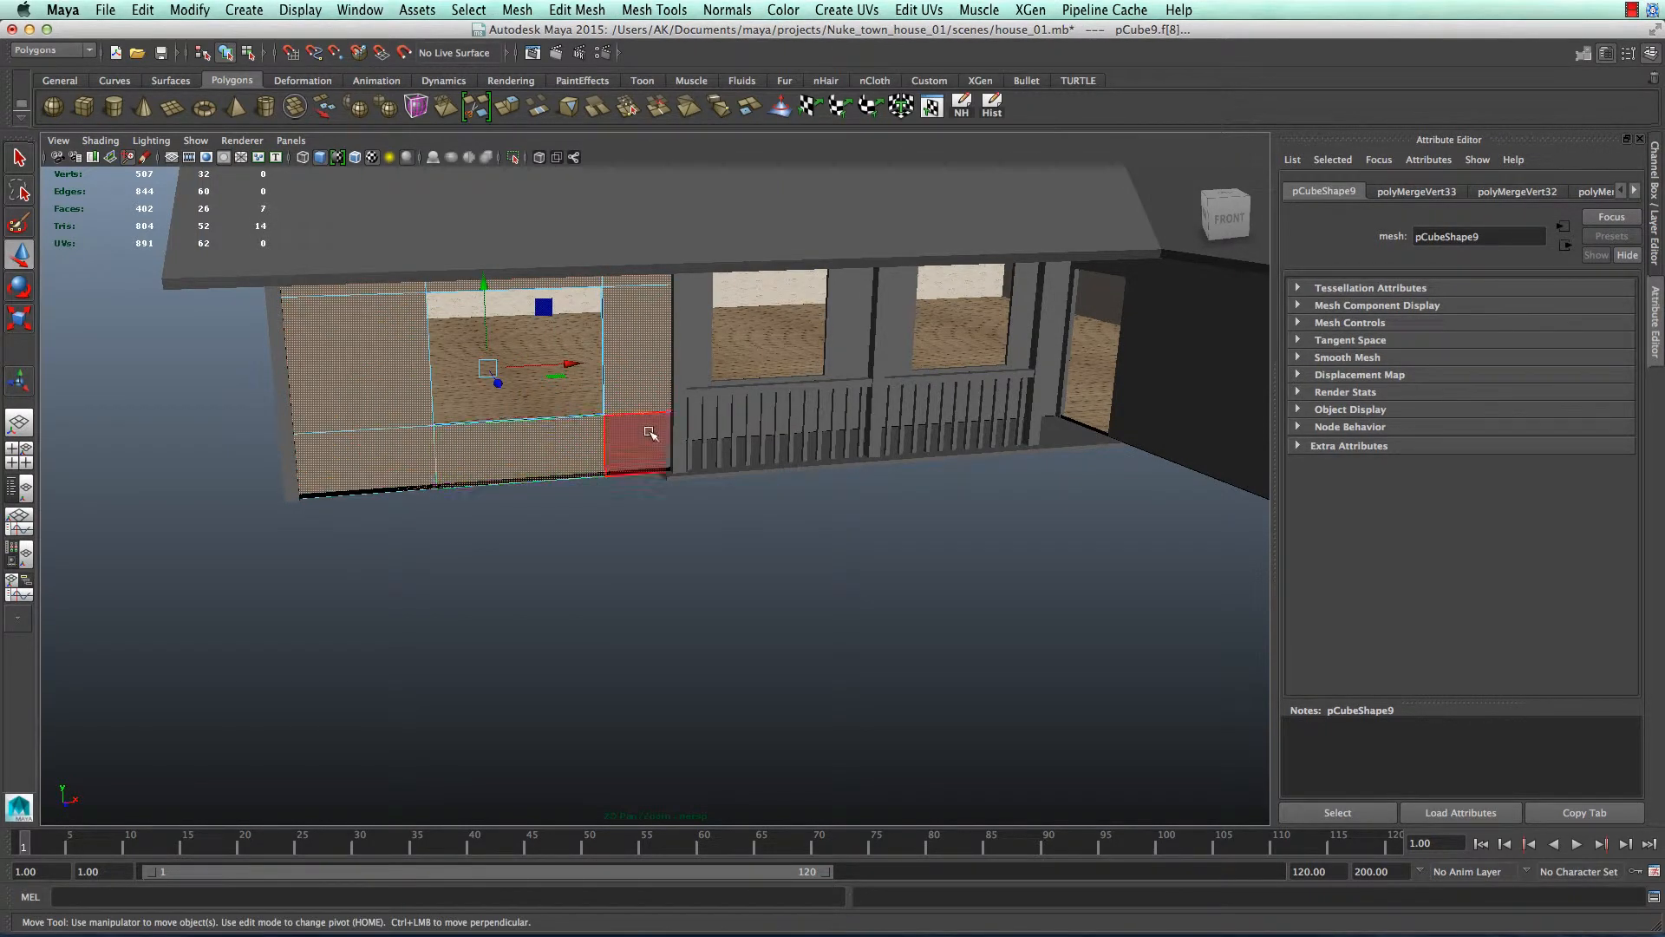
pyautogui.moveTo(623, 317); pyautogui.dragTo(618, 649, button='right')
pyautogui.click(704, 424)
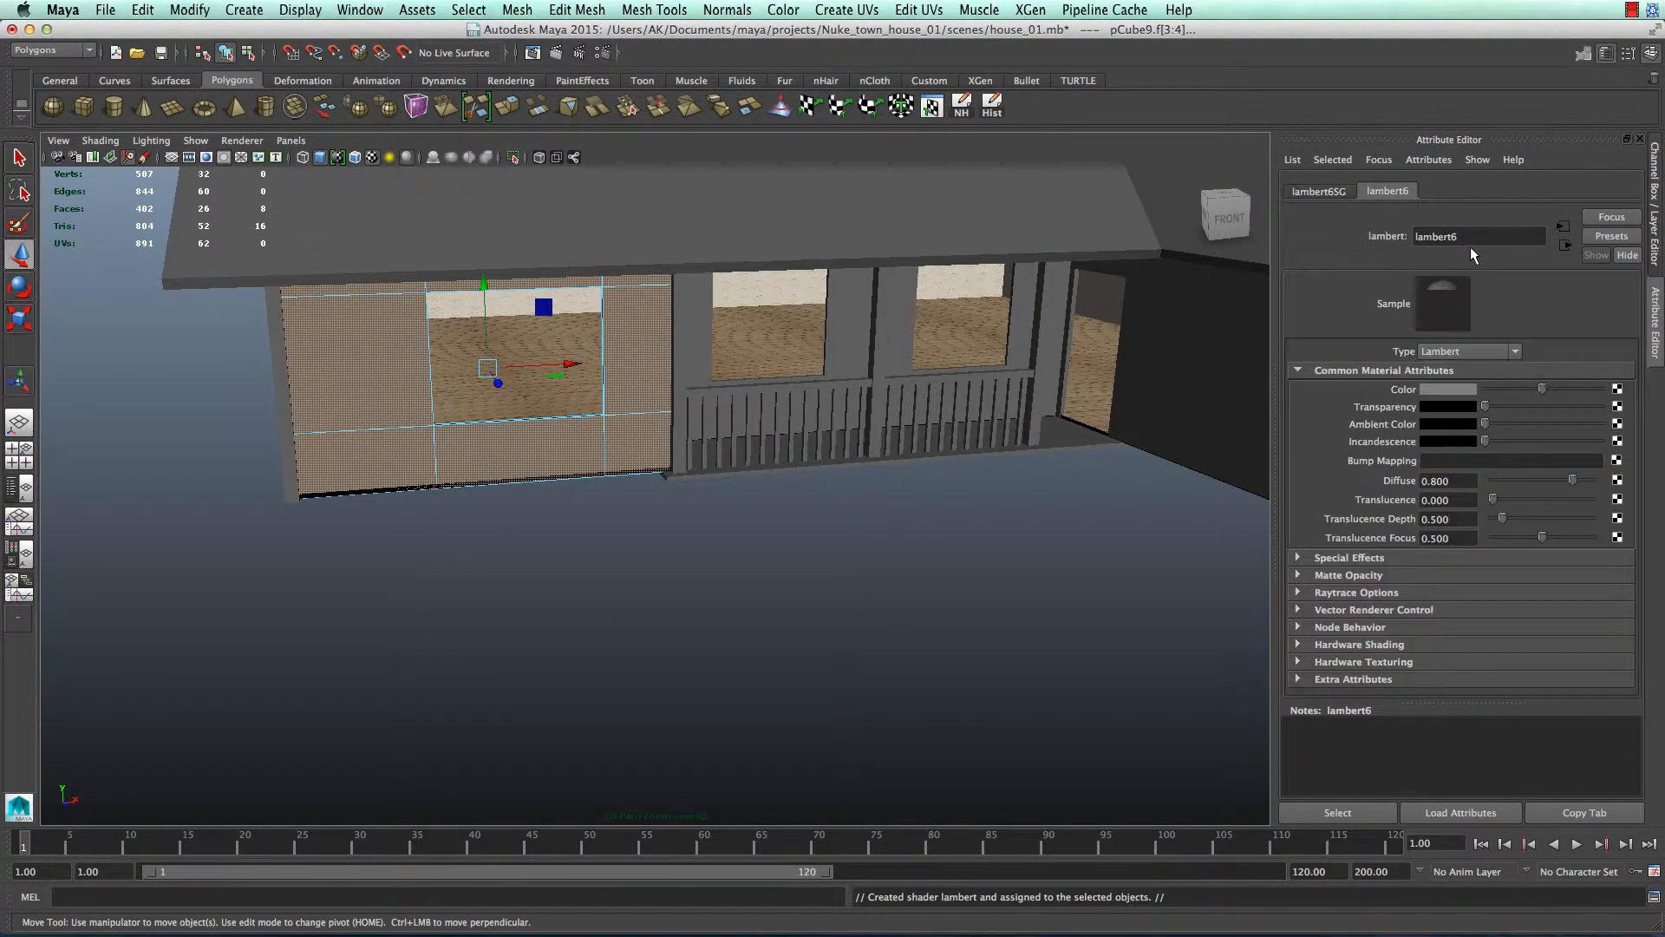
# - Name the outer wall's new material wall_text_out_01
pyautogui.doubleClick(1470, 241)
pyautogui.write('wall_text_out_01')
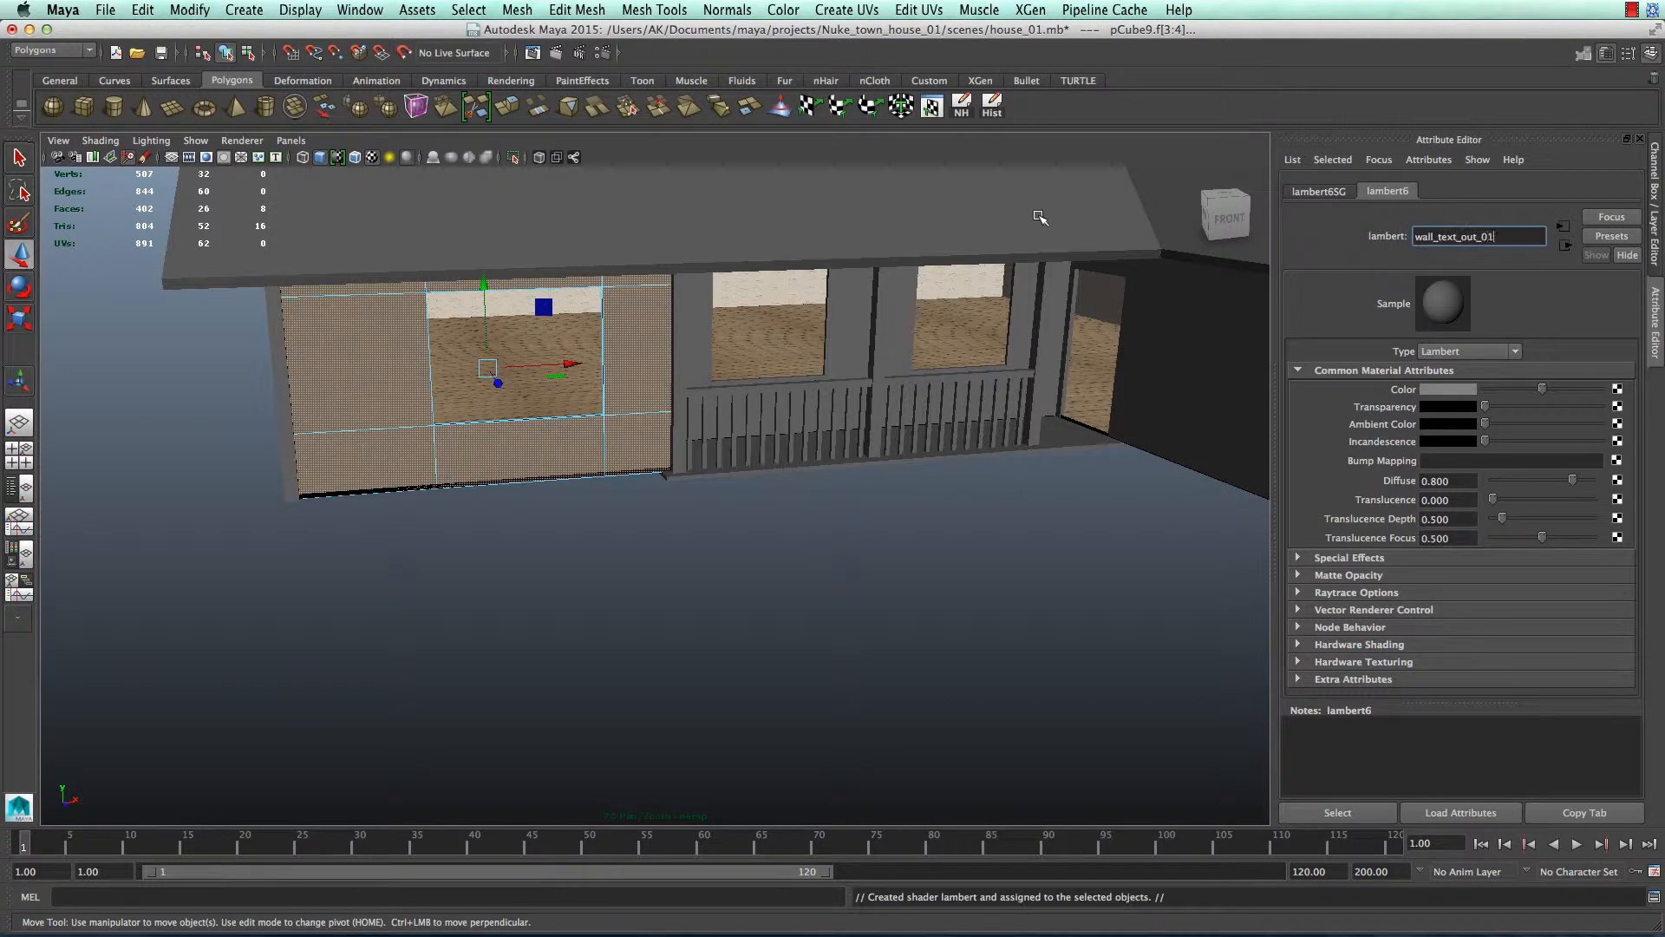
pyautogui.press('Return')
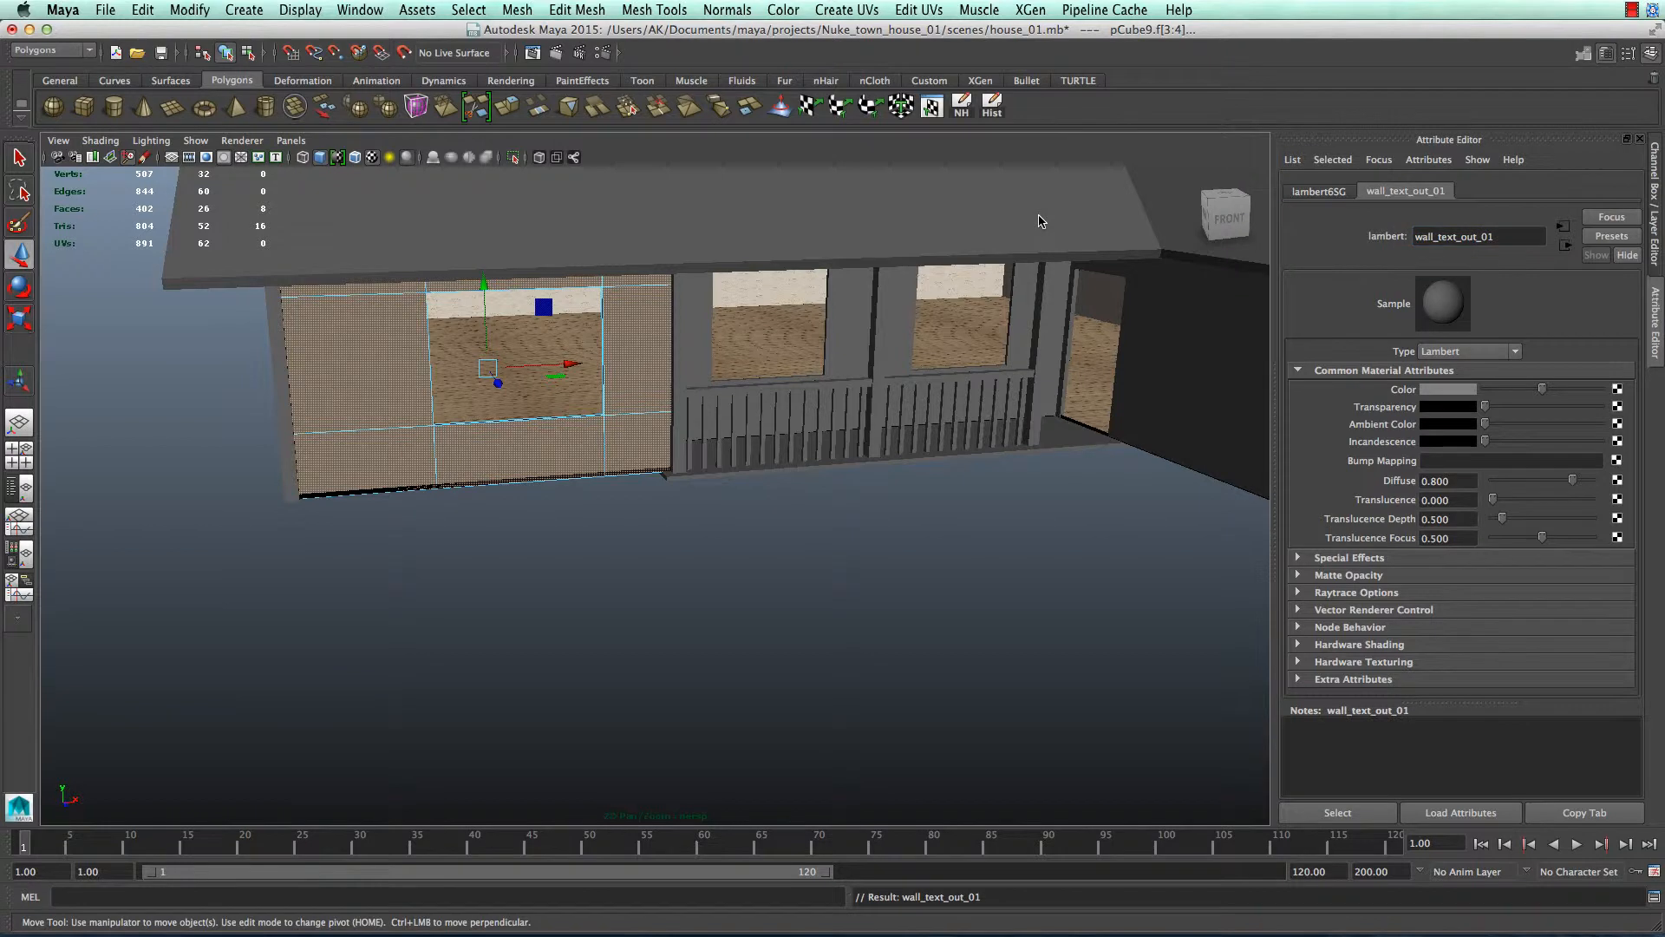
# - Connect a File texture to the wall_text_out_01 color and load Designtnt-grunge-texture-6781.jpg
pyautogui.click(1618, 392)
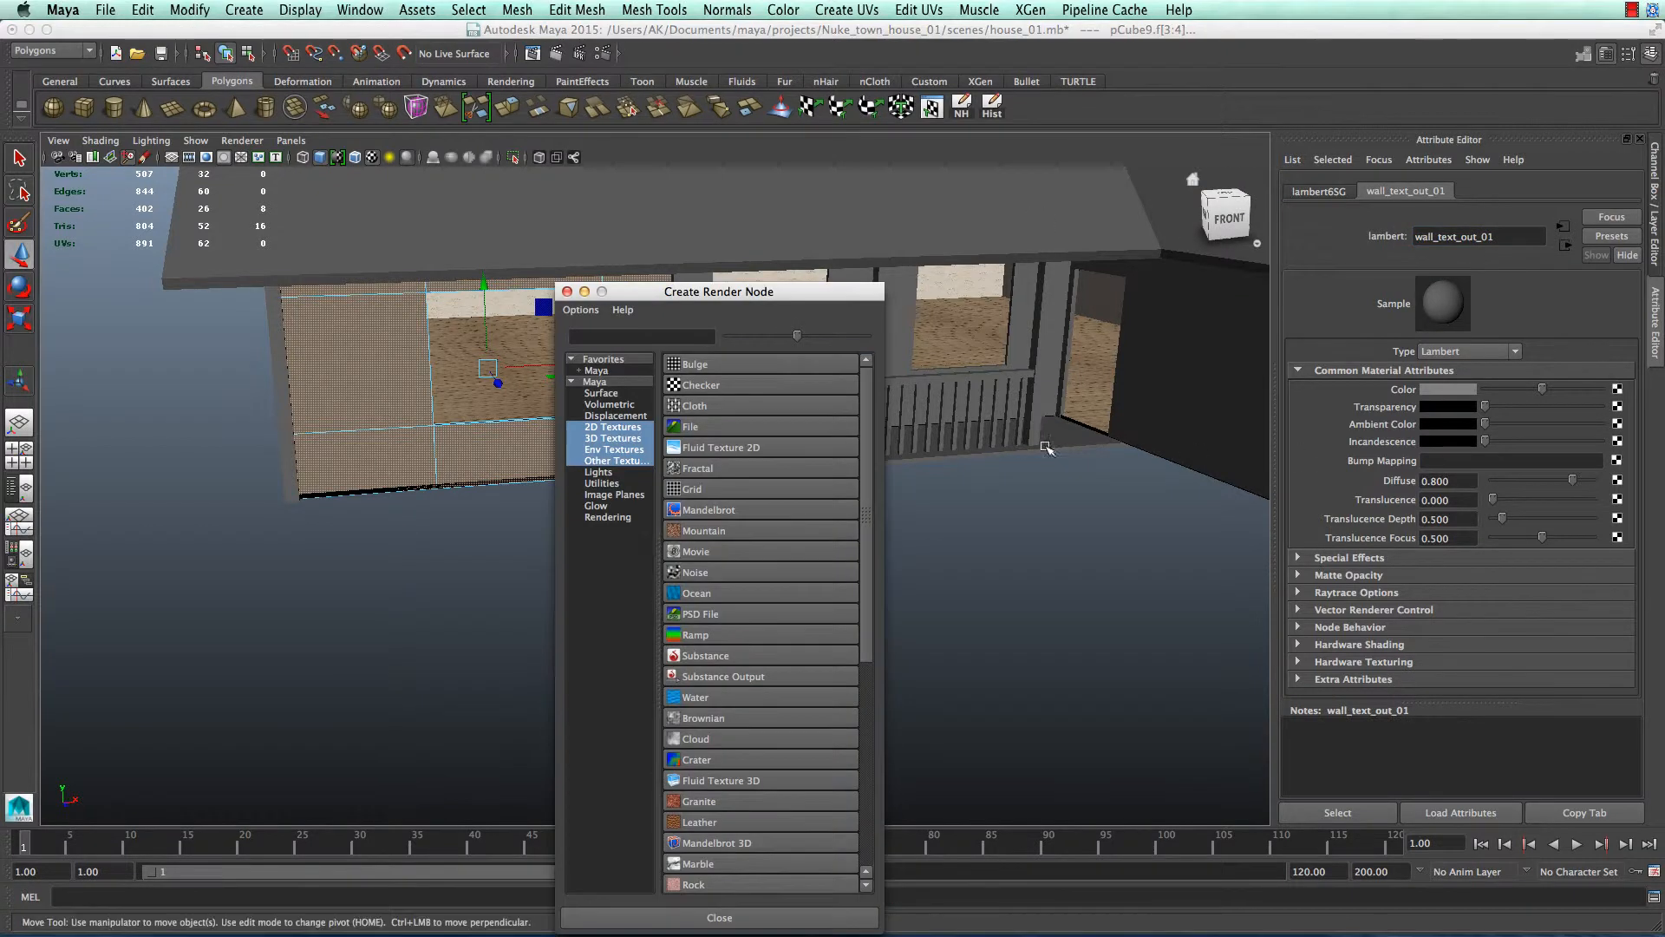
pyautogui.click(739, 427)
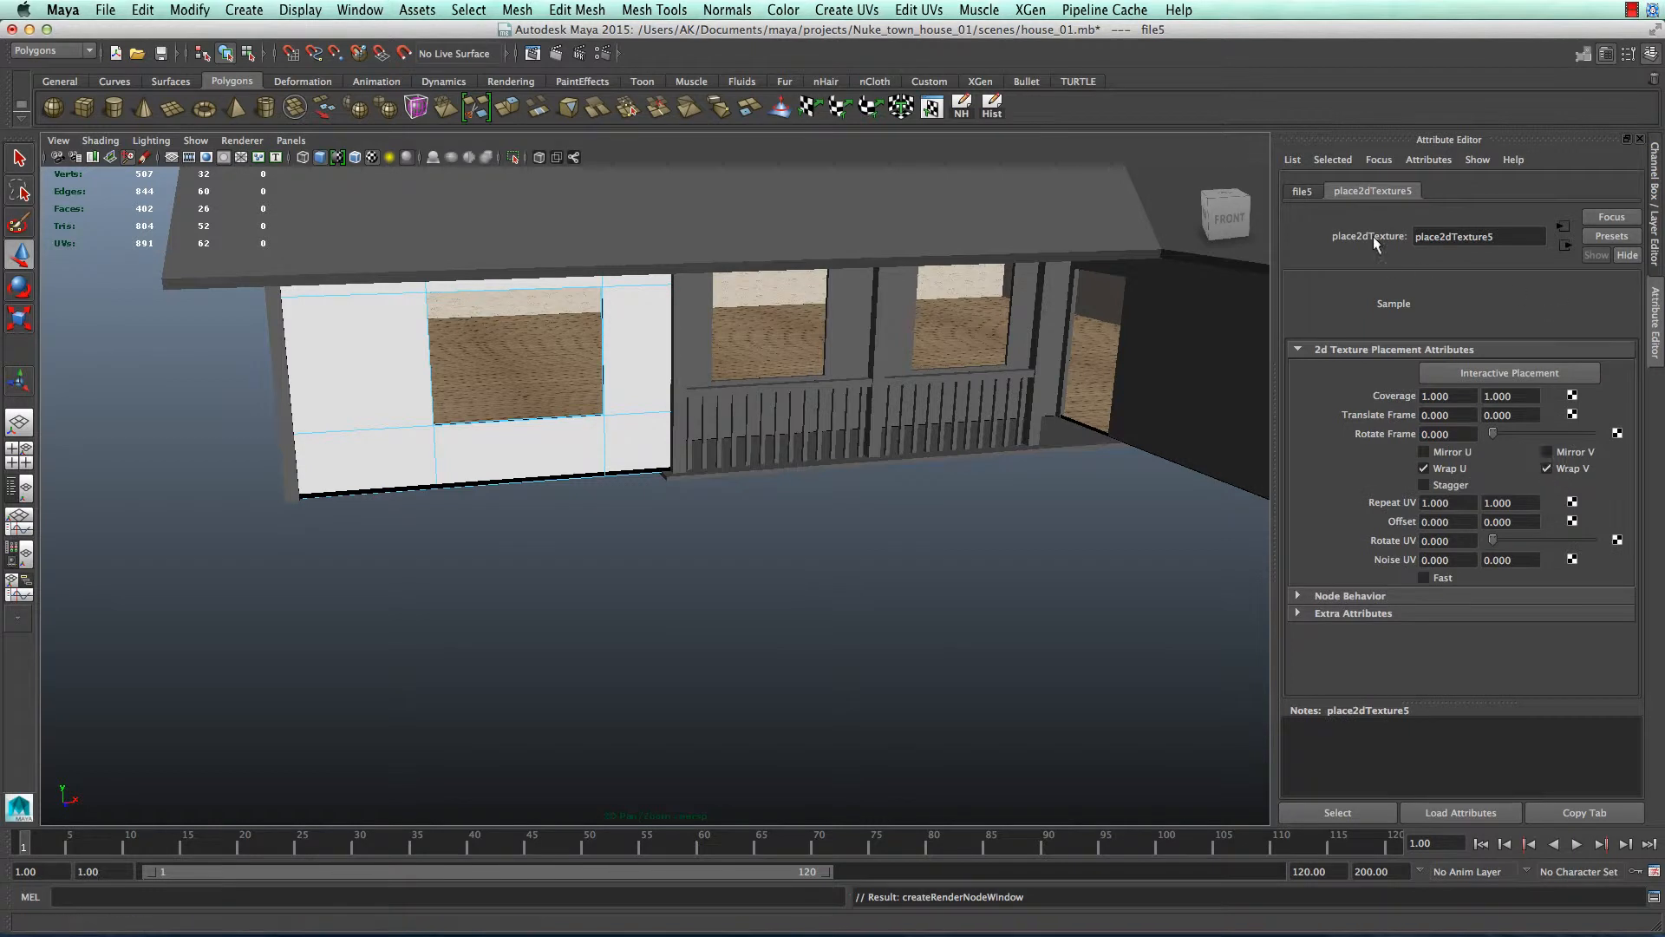
pyautogui.click(1303, 192)
pyautogui.click(1612, 437)
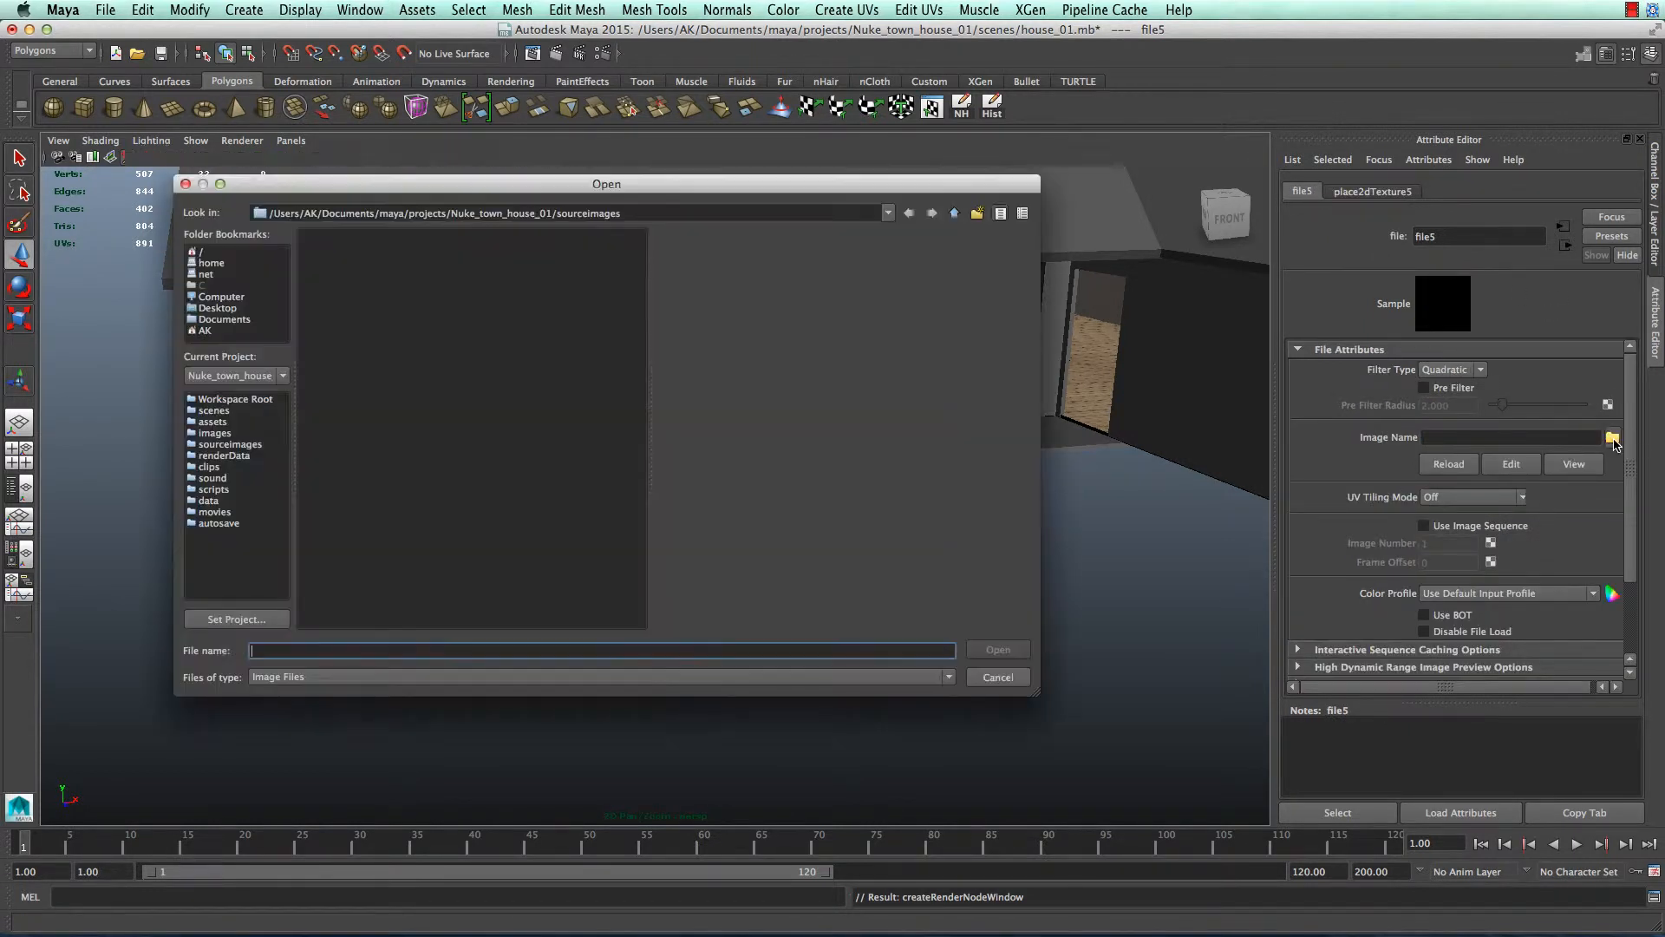
pyautogui.click(402, 375)
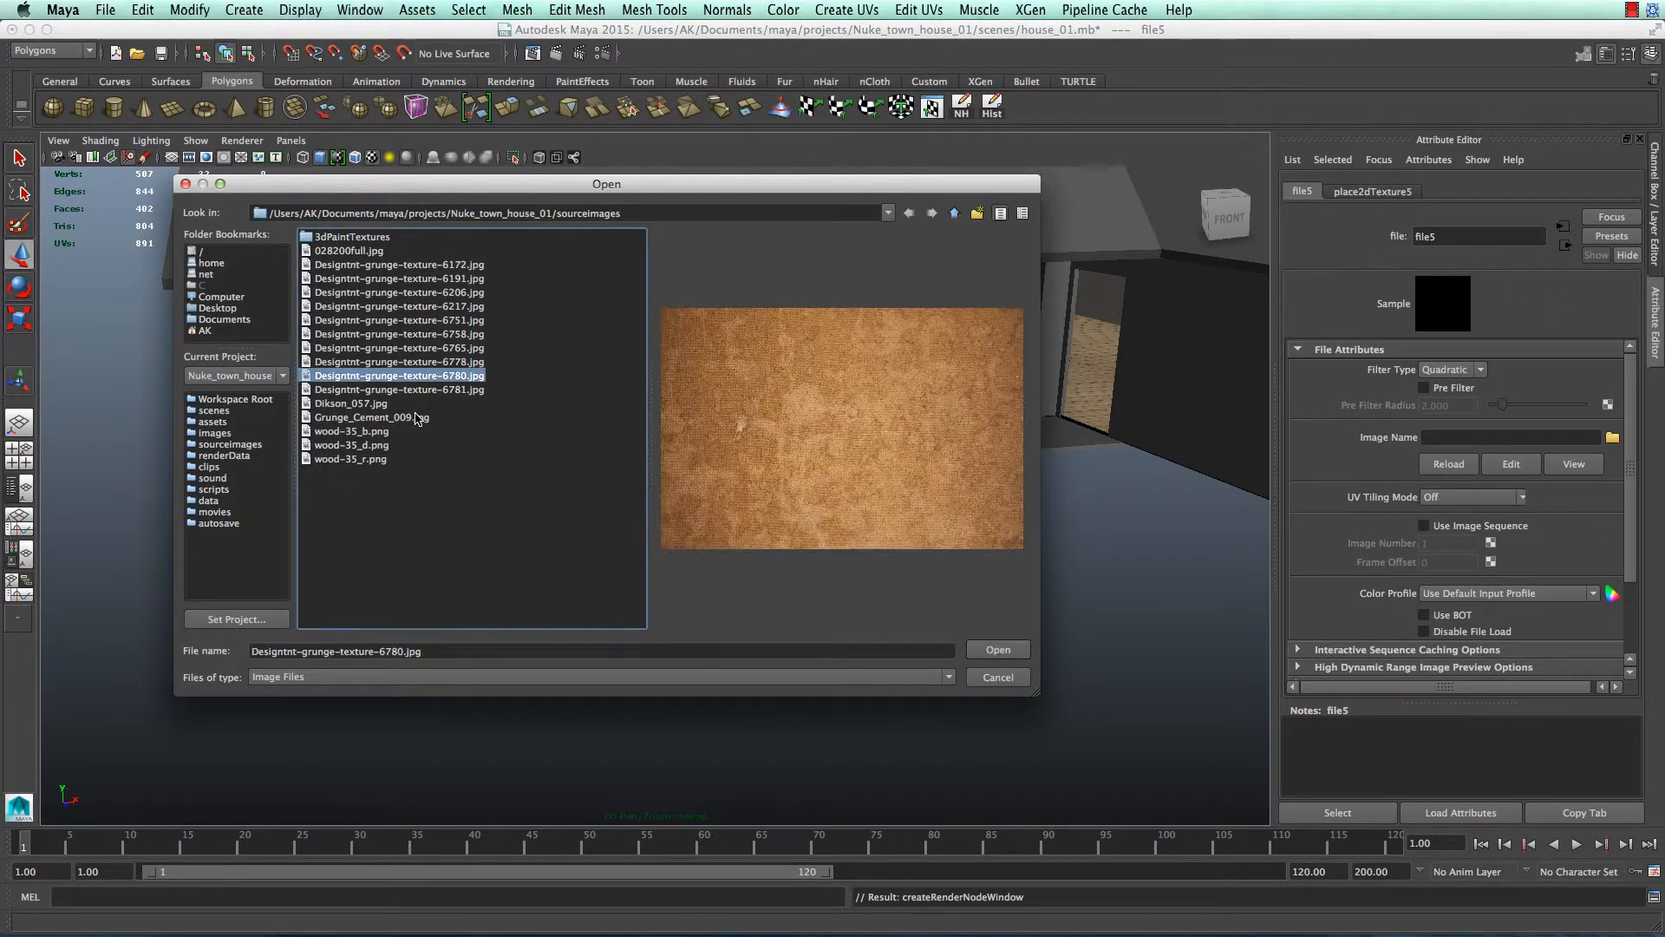
pyautogui.press('Down')
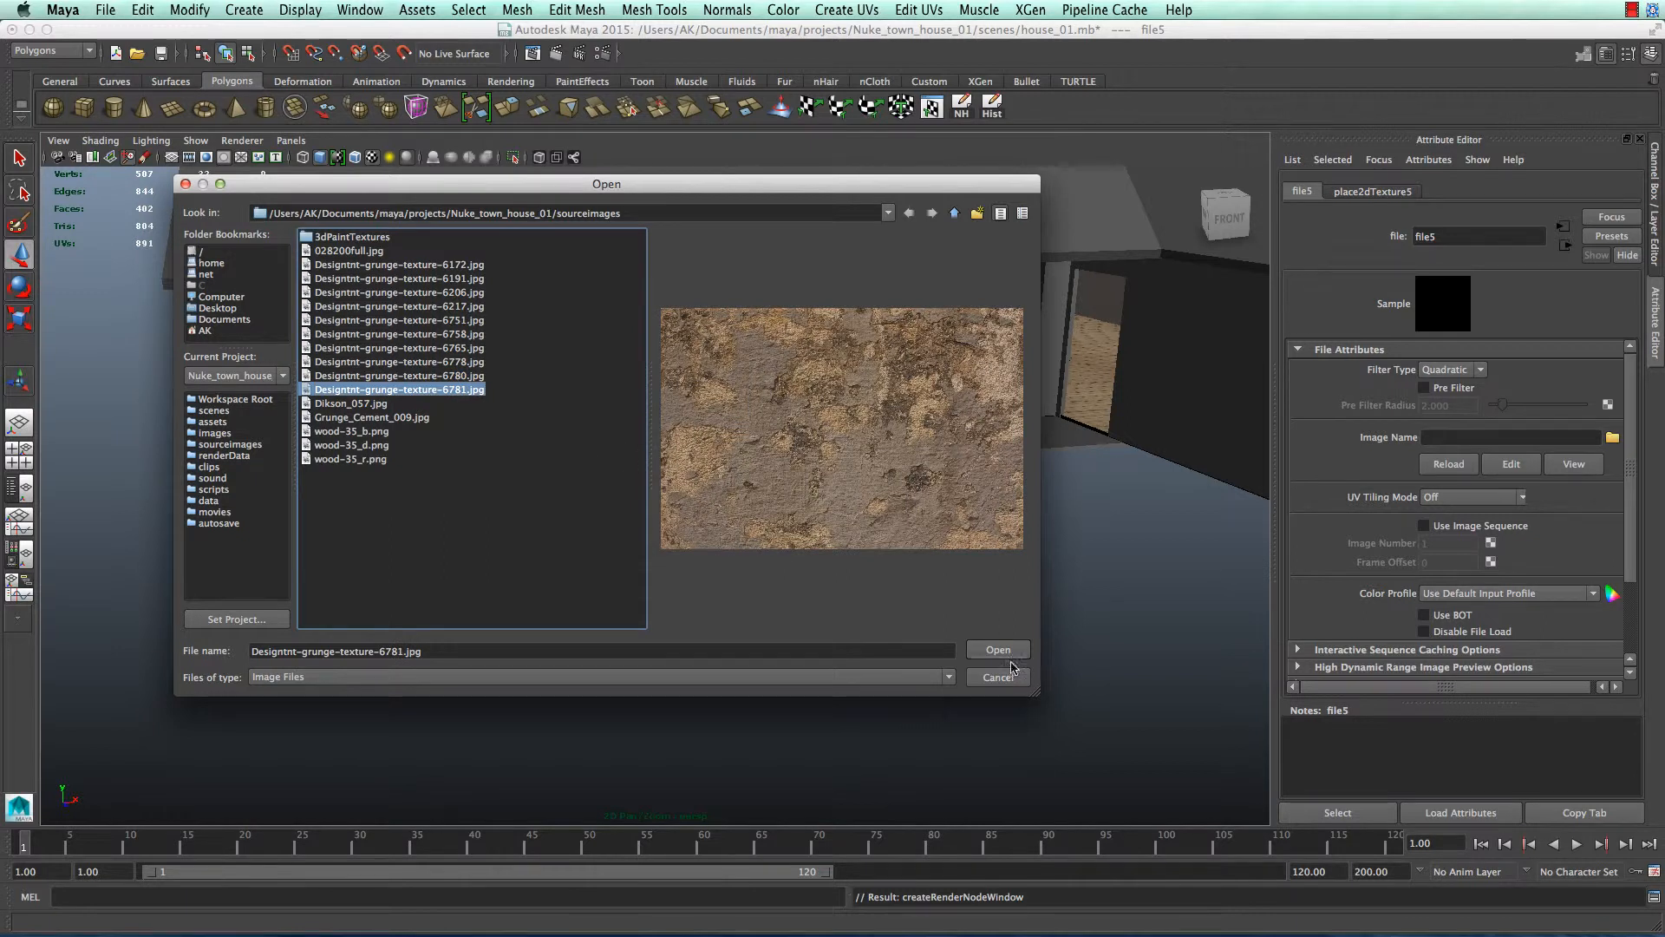
pyautogui.click(1002, 651)
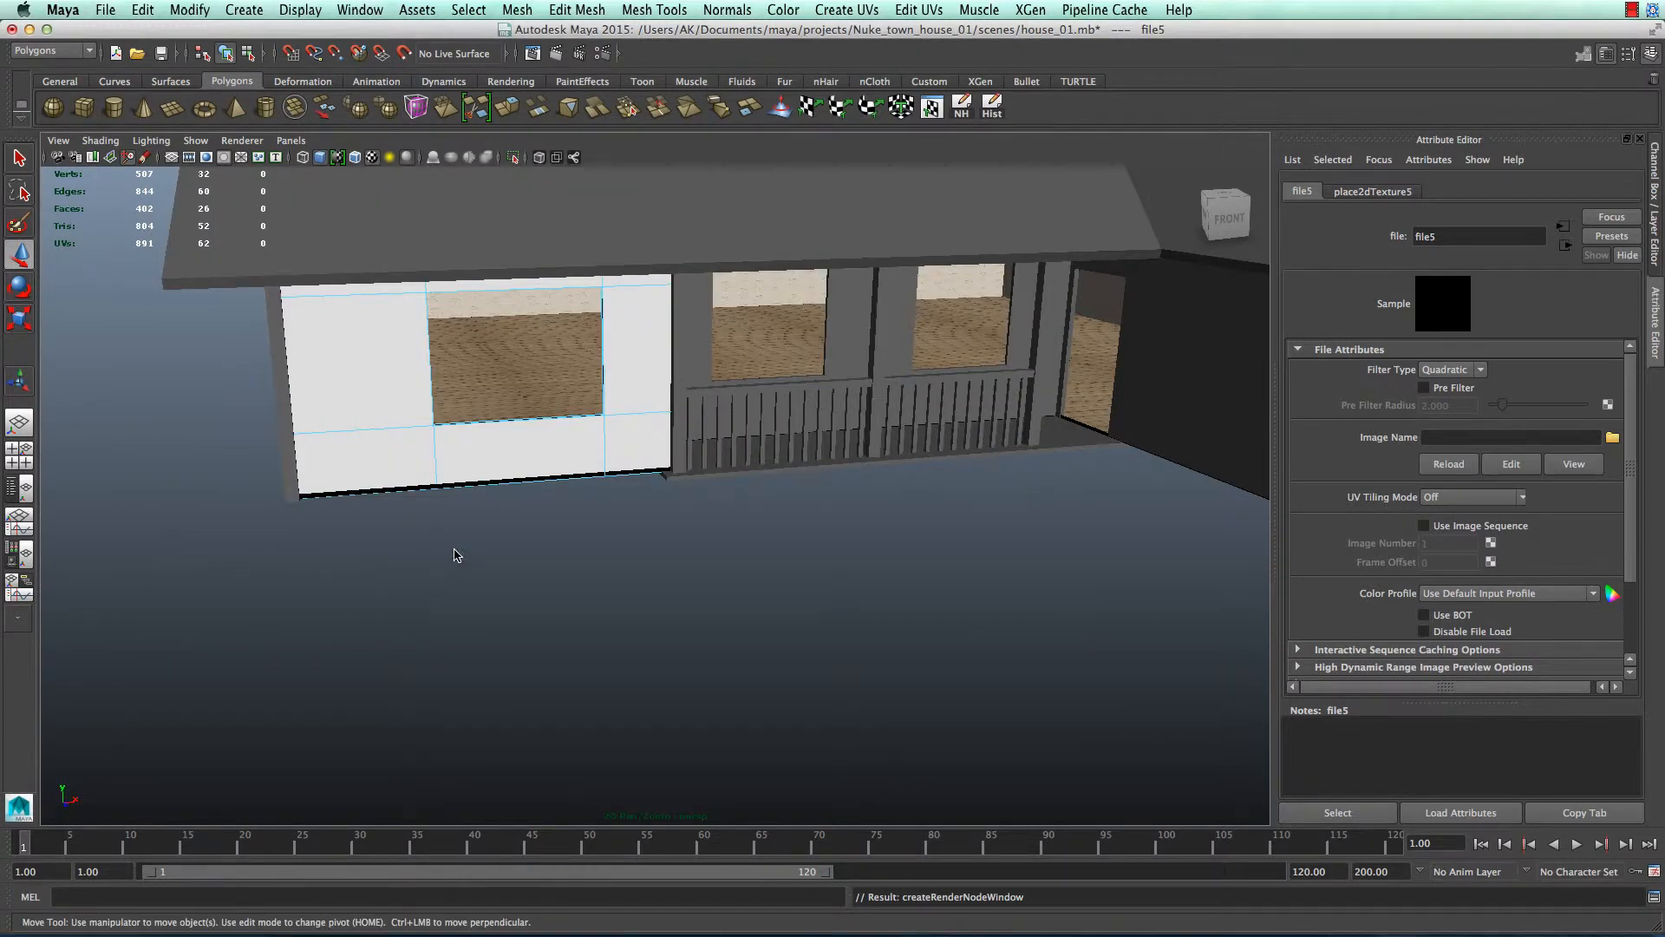
pyautogui.keyDown('alt'); pyautogui.moveTo(604, 522); pyautogui.dragTo(657, 540); pyautogui.keyUp('alt')
pyautogui.keyDown('alt'); pyautogui.moveTo(477, 469); pyautogui.dragTo(890, 665, button='middle'); pyautogui.keyUp('alt')
pyautogui.keyDown('alt'); pyautogui.moveTo(1320, 774); pyautogui.dragTo(1040, 505, button='middle'); pyautogui.keyUp('alt')
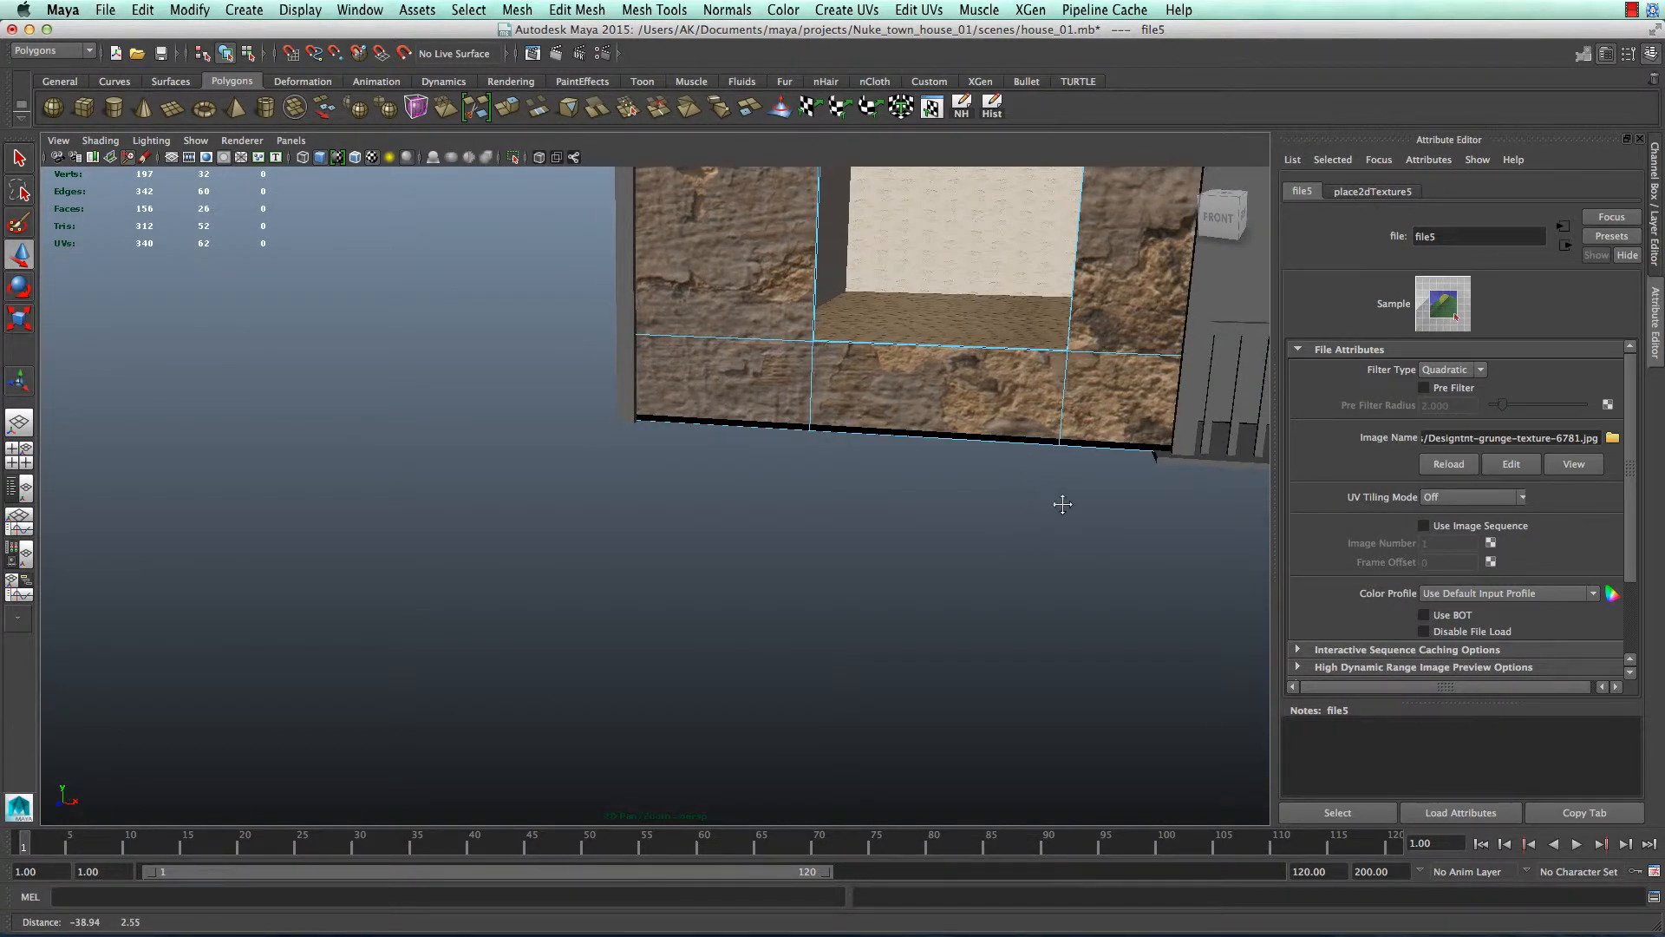
pyautogui.press('[')
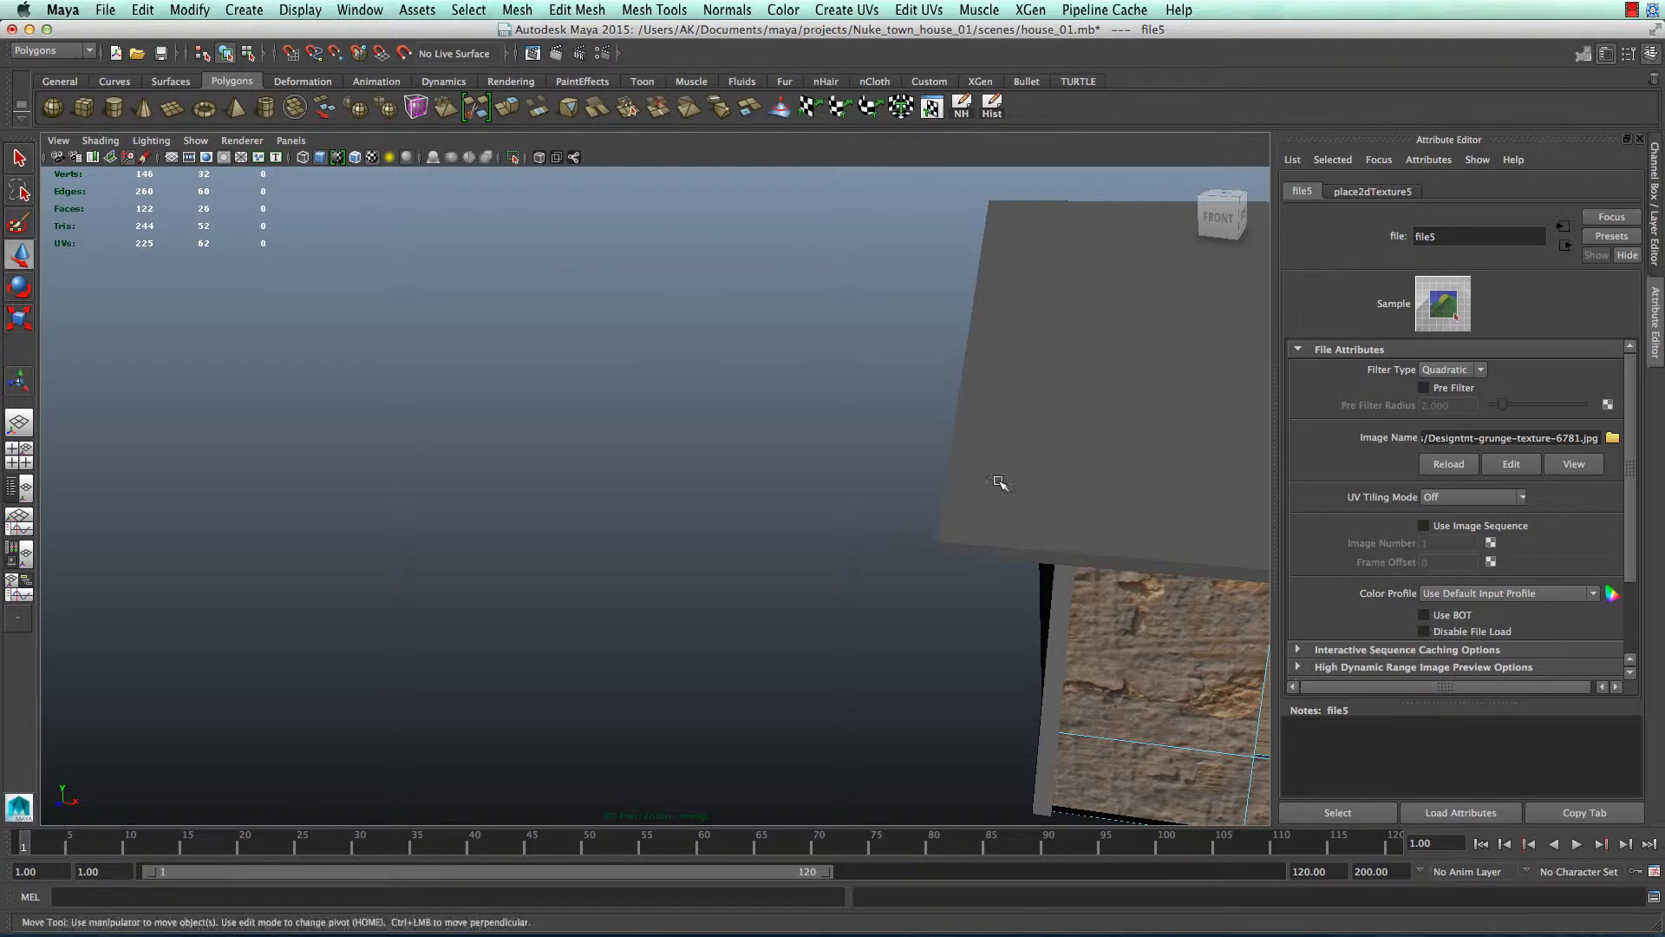
pyautogui.click(996, 479)
pyautogui.keyDown('alt'); pyautogui.moveTo(1097, 538); pyautogui.dragTo(1502, 394, button='middle'); pyautogui.keyUp('alt')
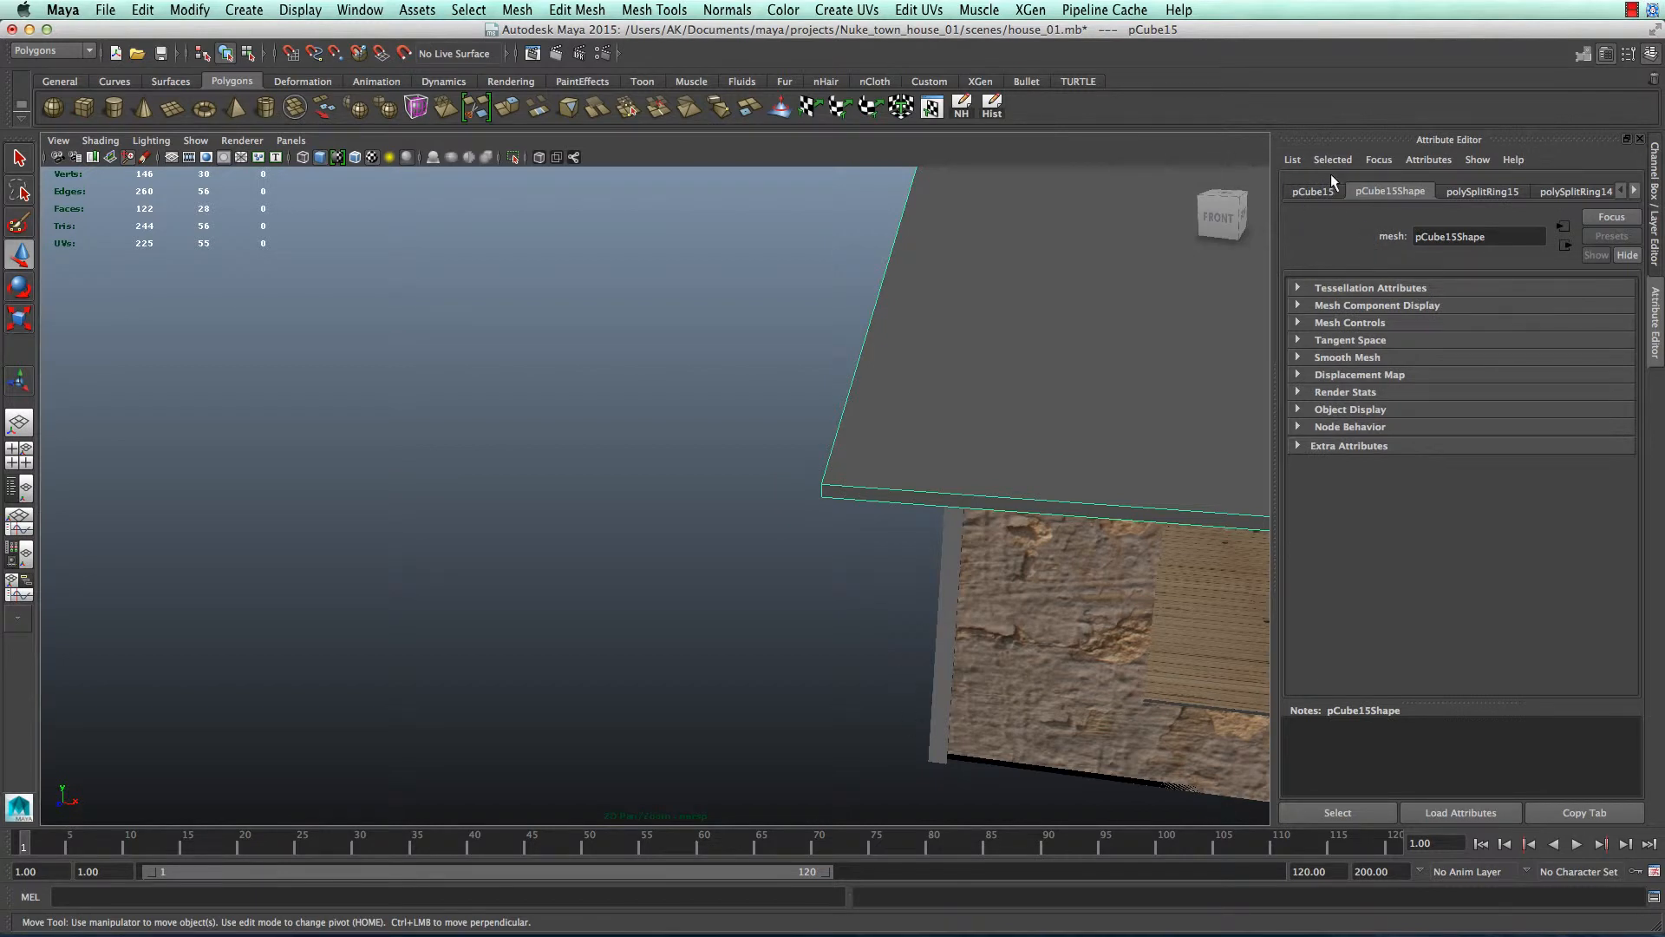
pyautogui.click(1052, 636)
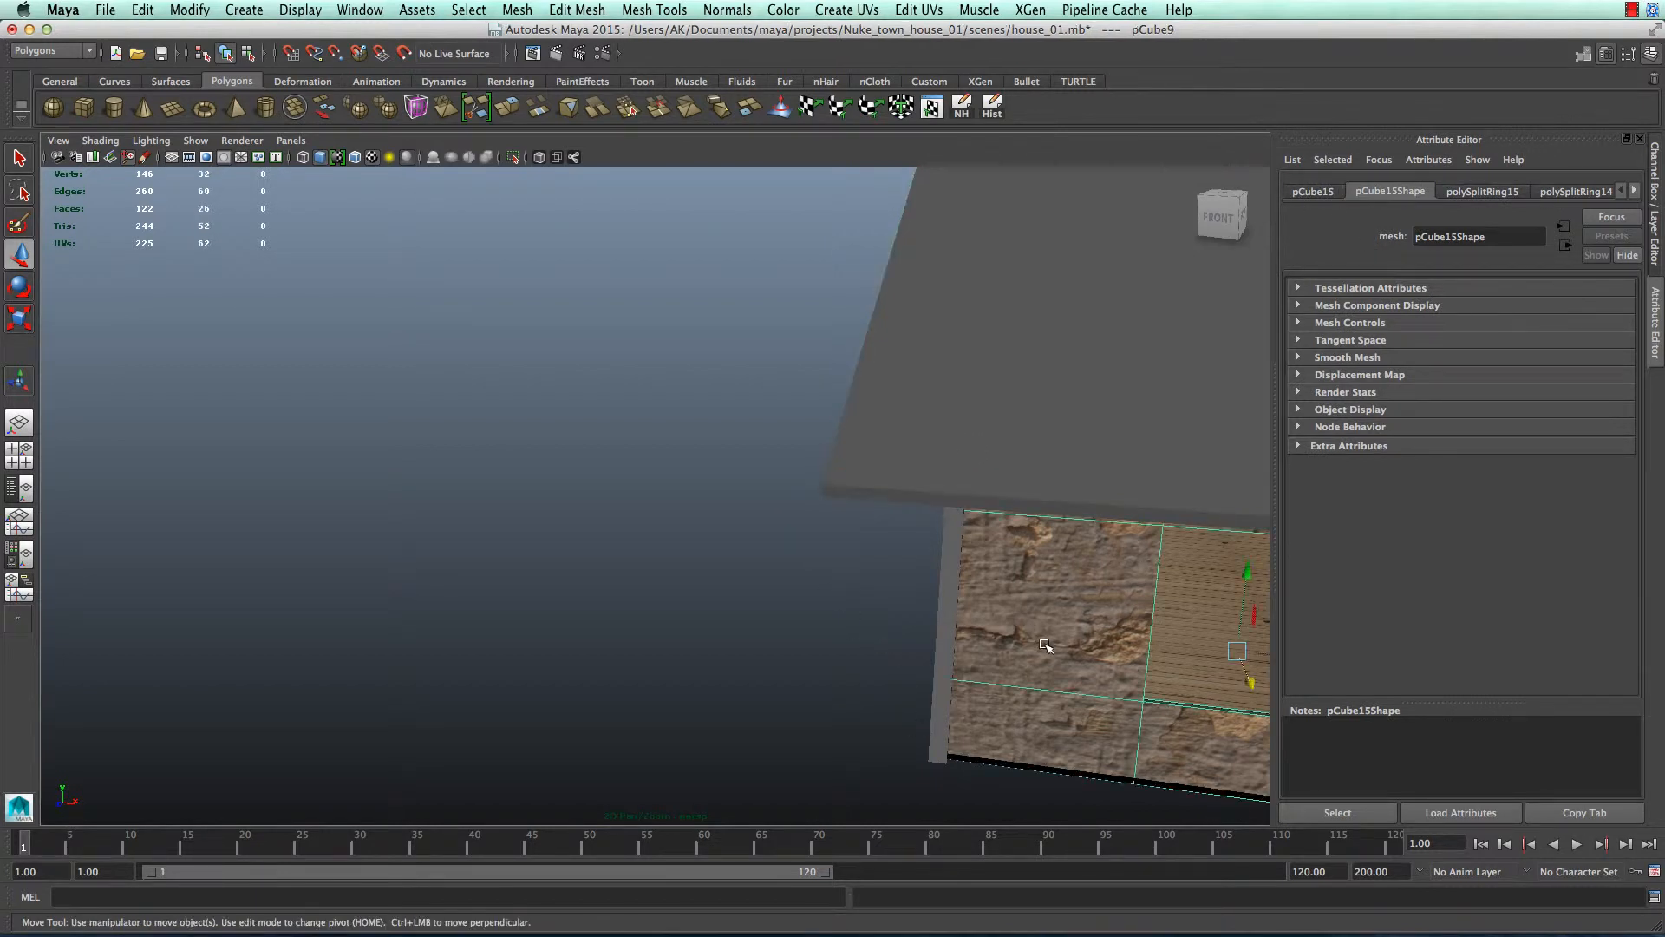
pyautogui.click(1490, 193)
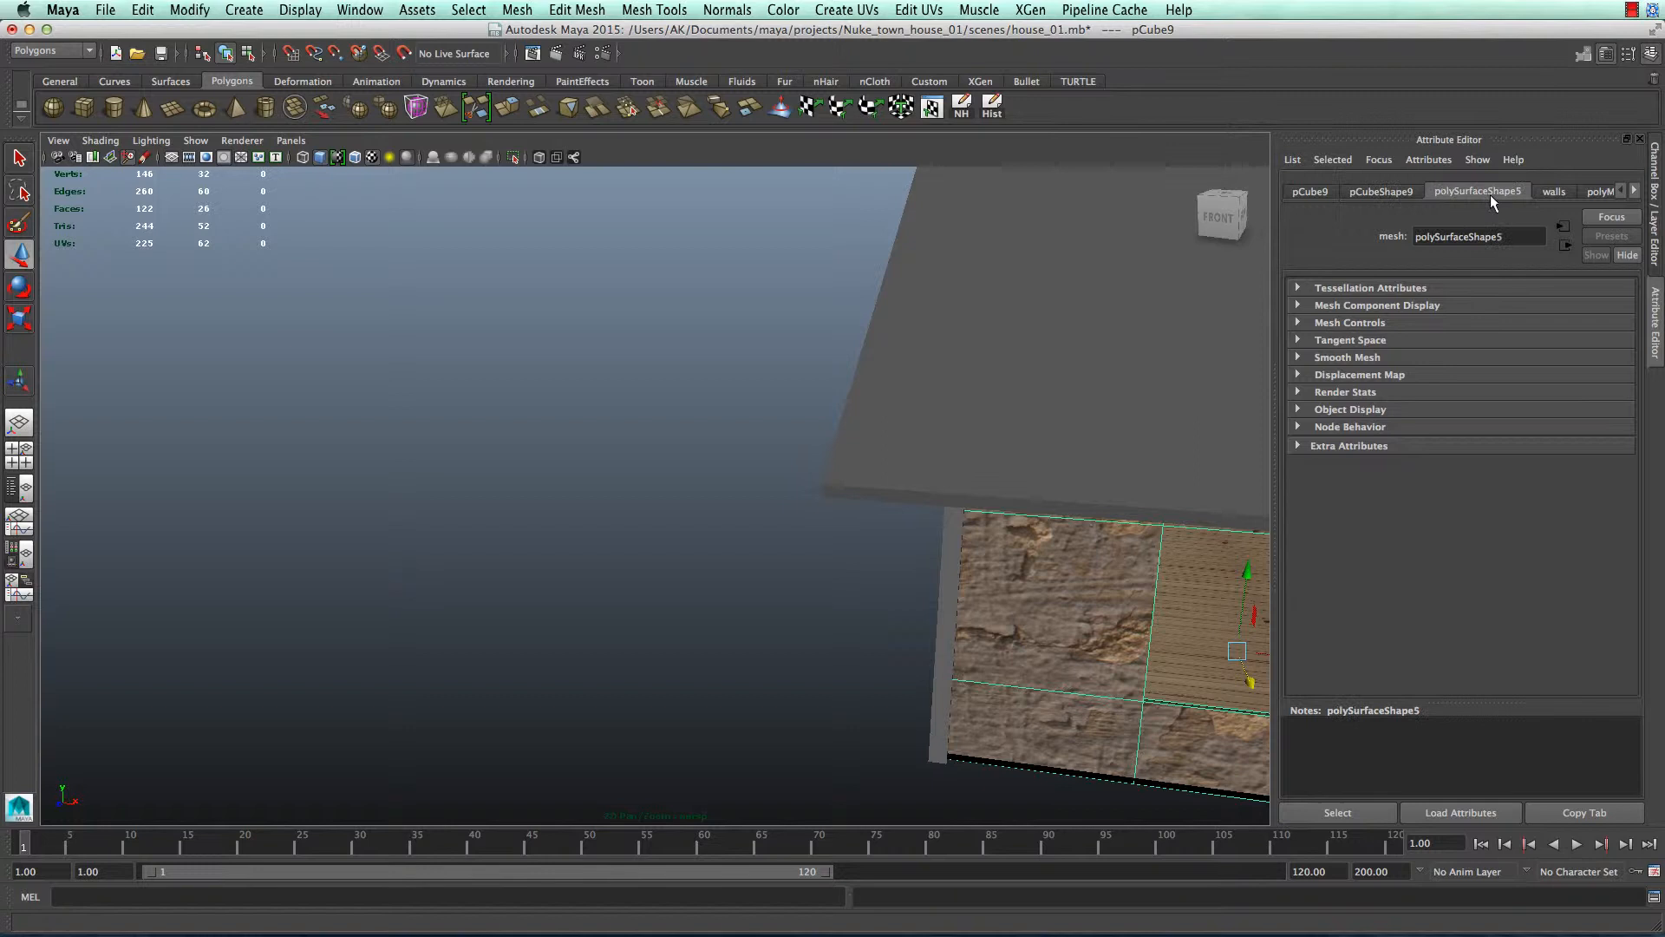
pyautogui.click(1561, 191)
pyautogui.click(1603, 191)
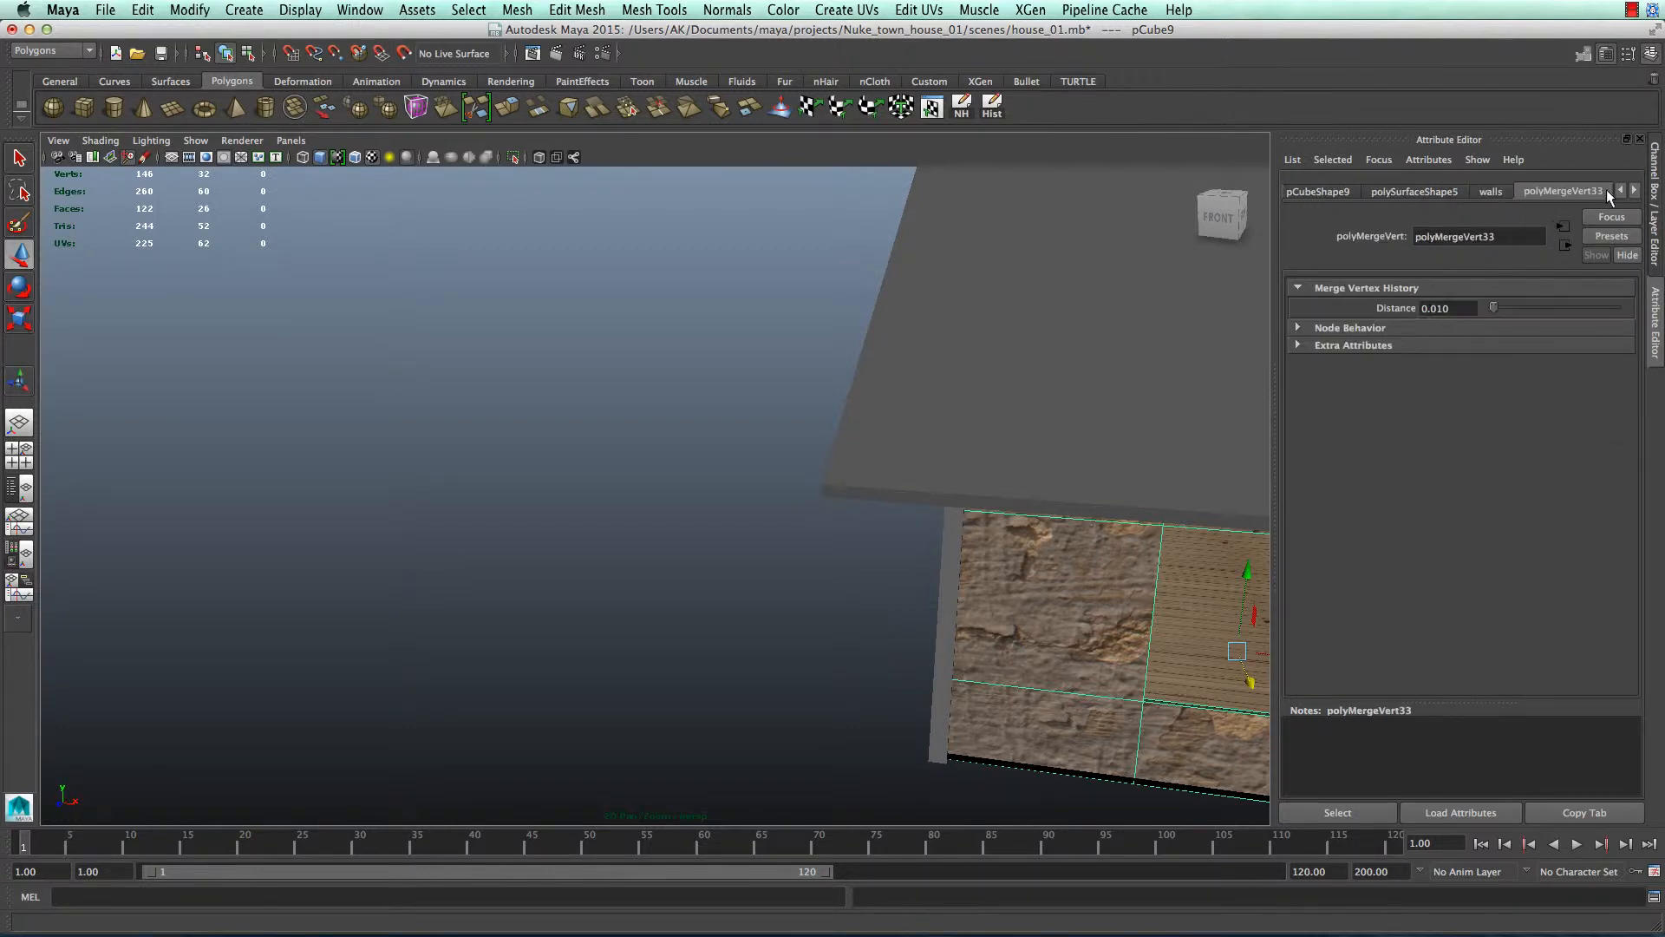
pyautogui.moveTo(1089, 539); pyautogui.dragTo(1099, 859, button='right')
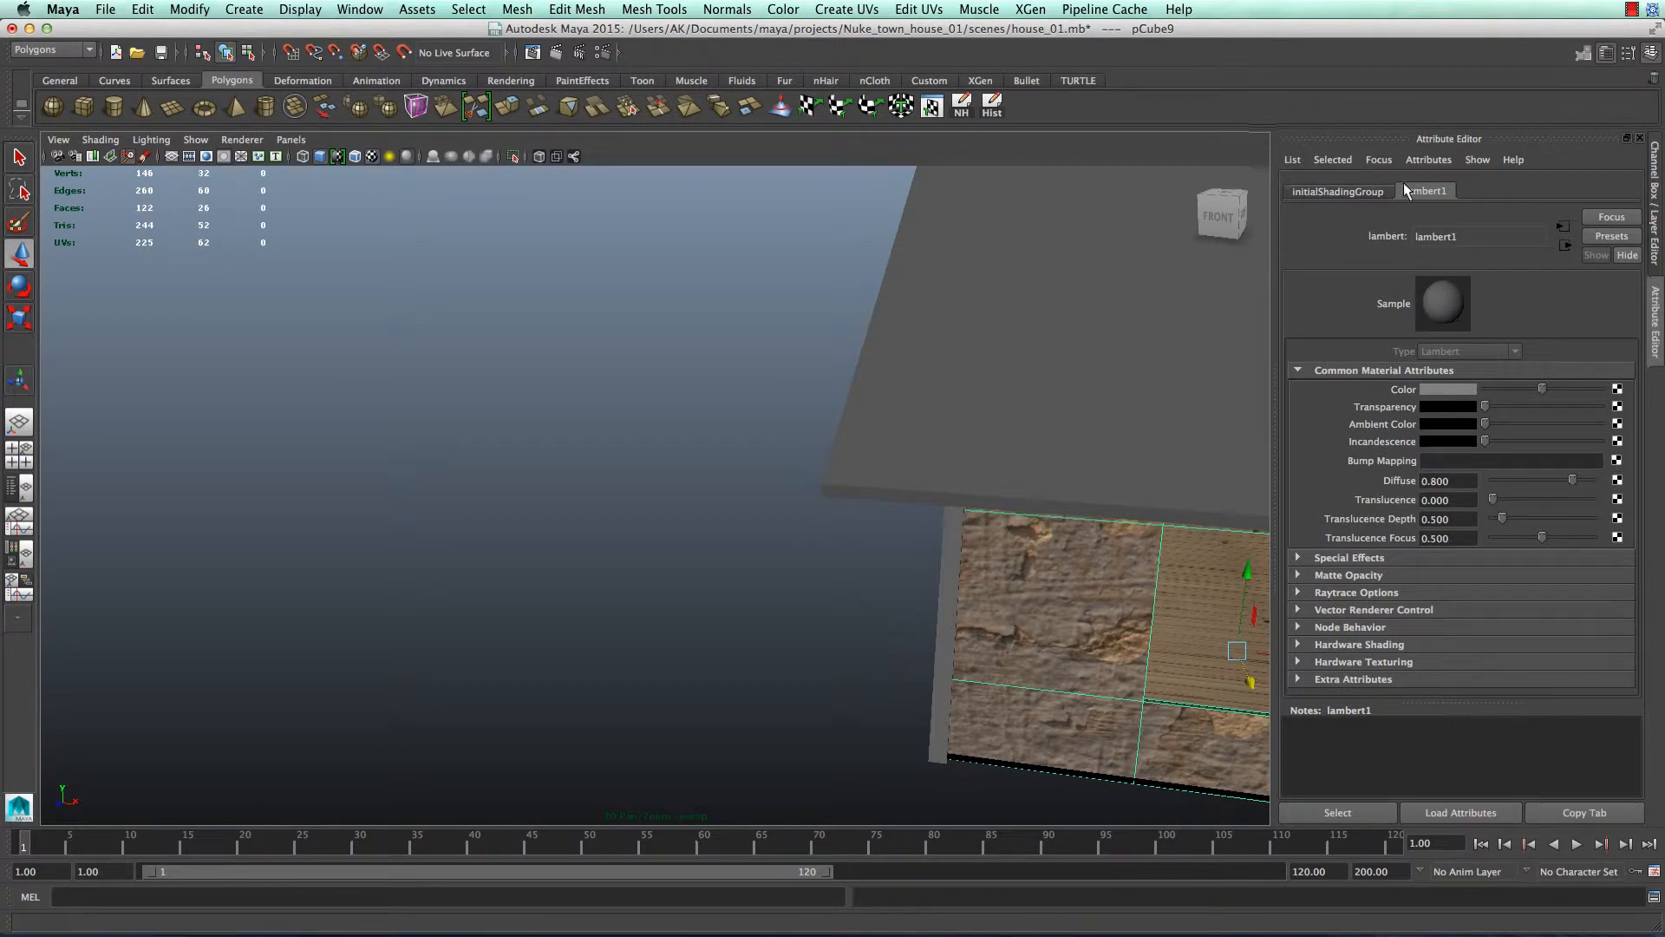
pyautogui.click(695, 654)
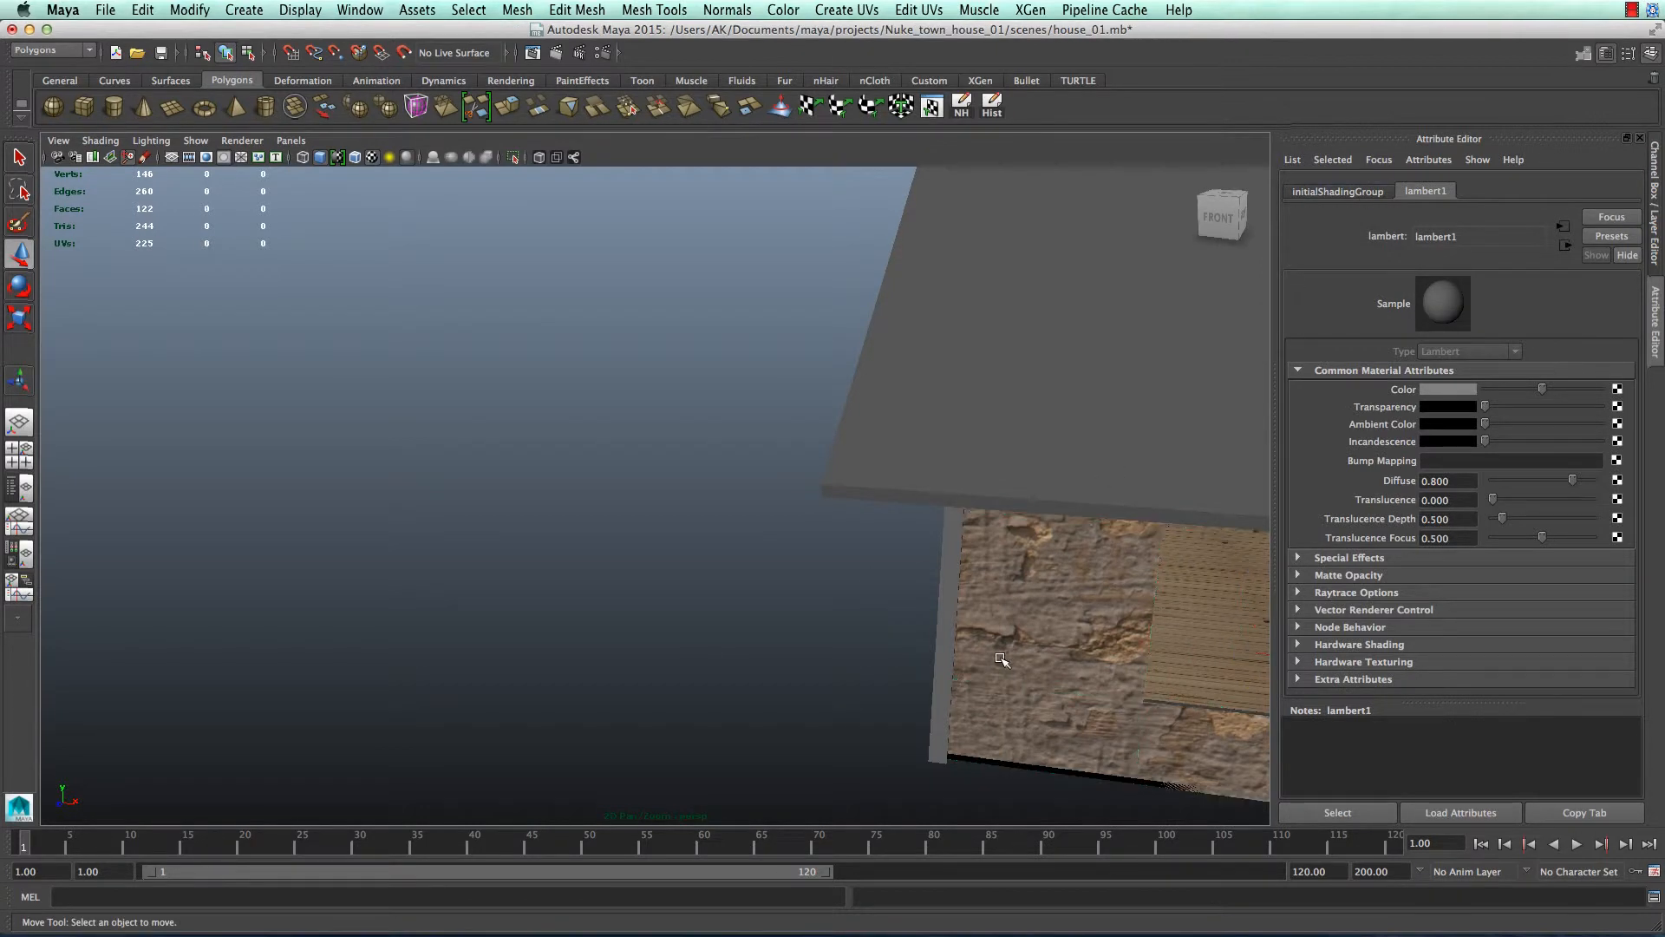
# - Select the outer wall face beside the window and open the file texture connected to wall_text_out_01's color
pyautogui.moveTo(1067, 539); pyautogui.dragTo(1120, 857, button='right')
pyautogui.click(1067, 587)
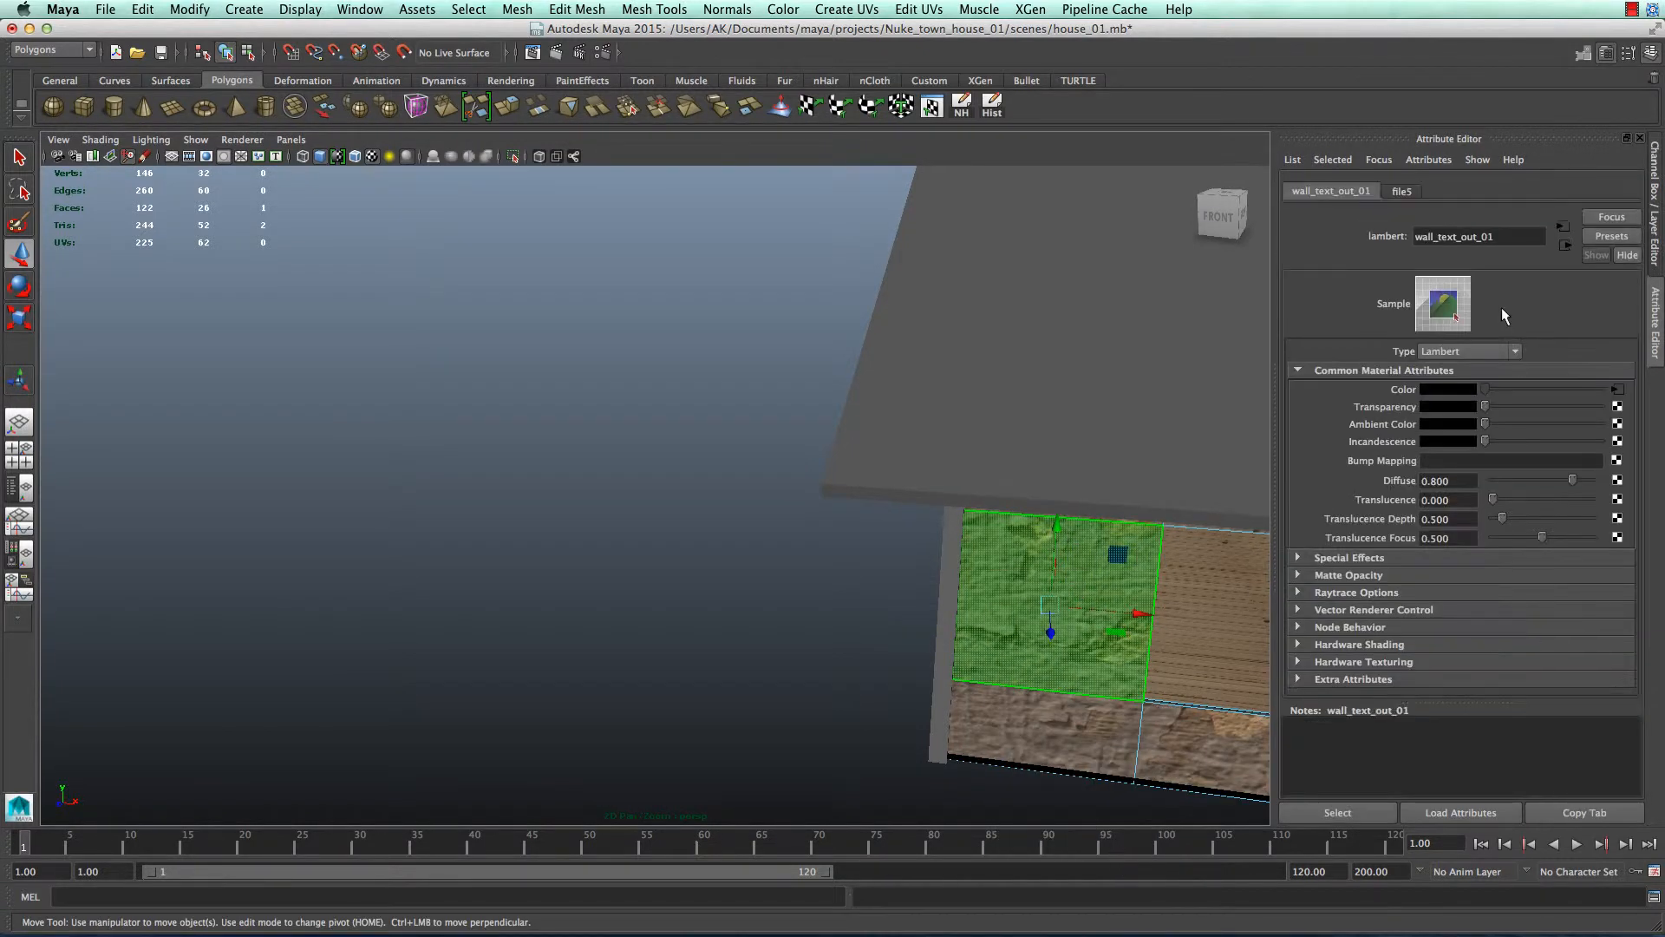
pyautogui.click(1401, 193)
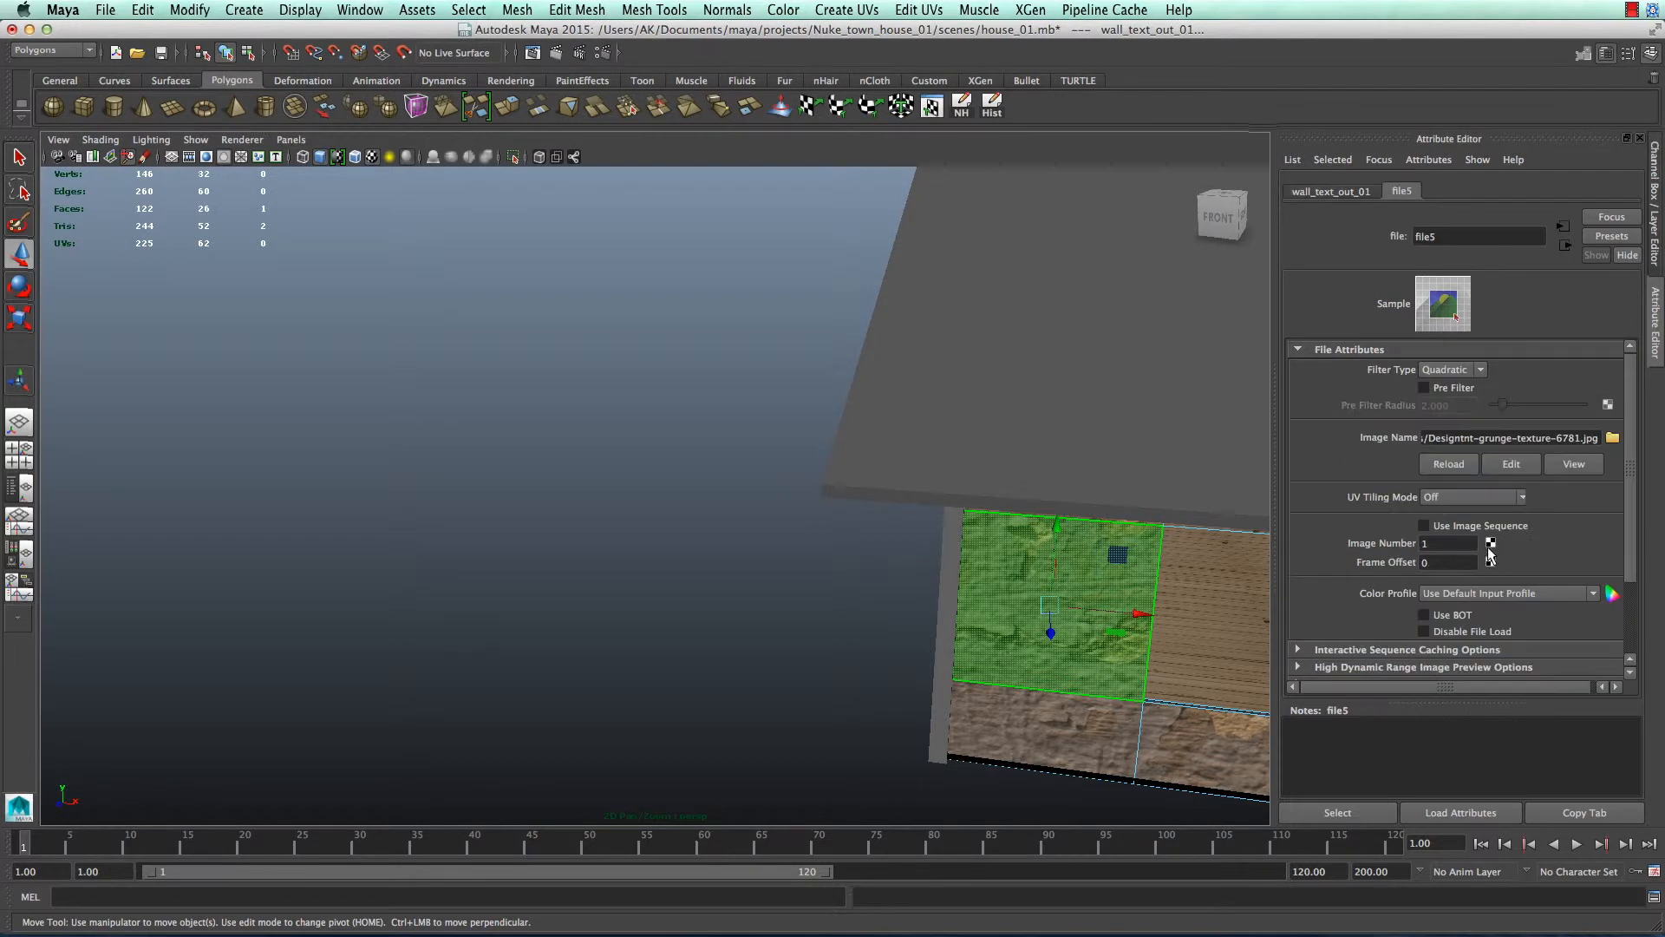
pyautogui.scroll(-3, 1443, 497)
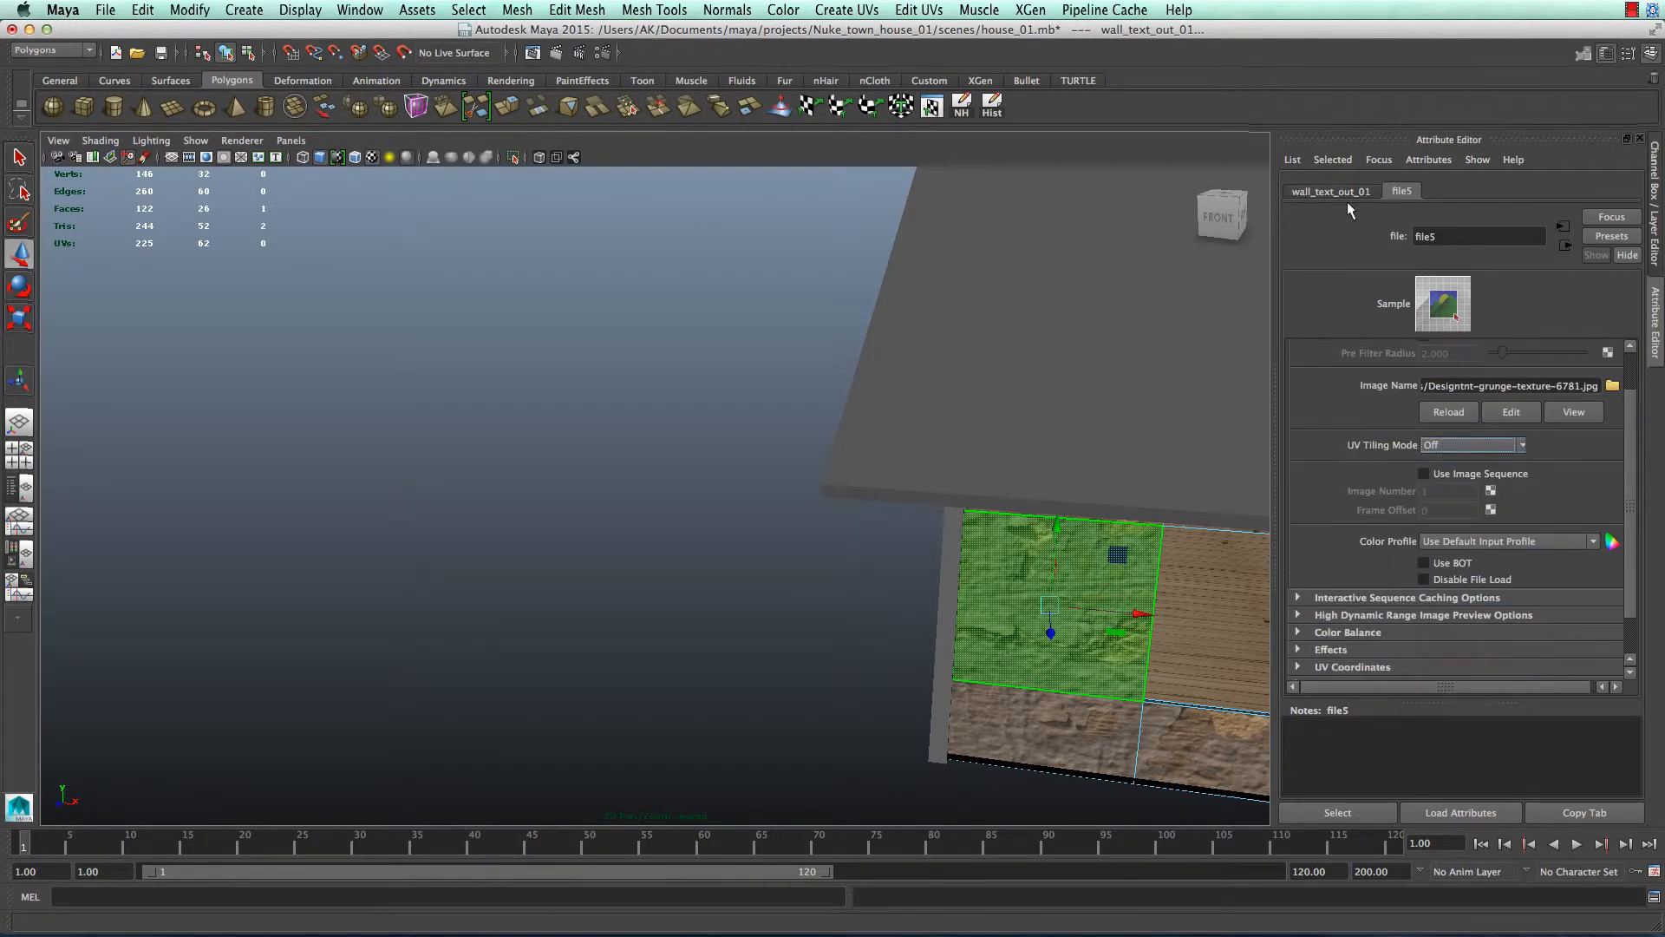
pyautogui.scroll(3, 1457, 486)
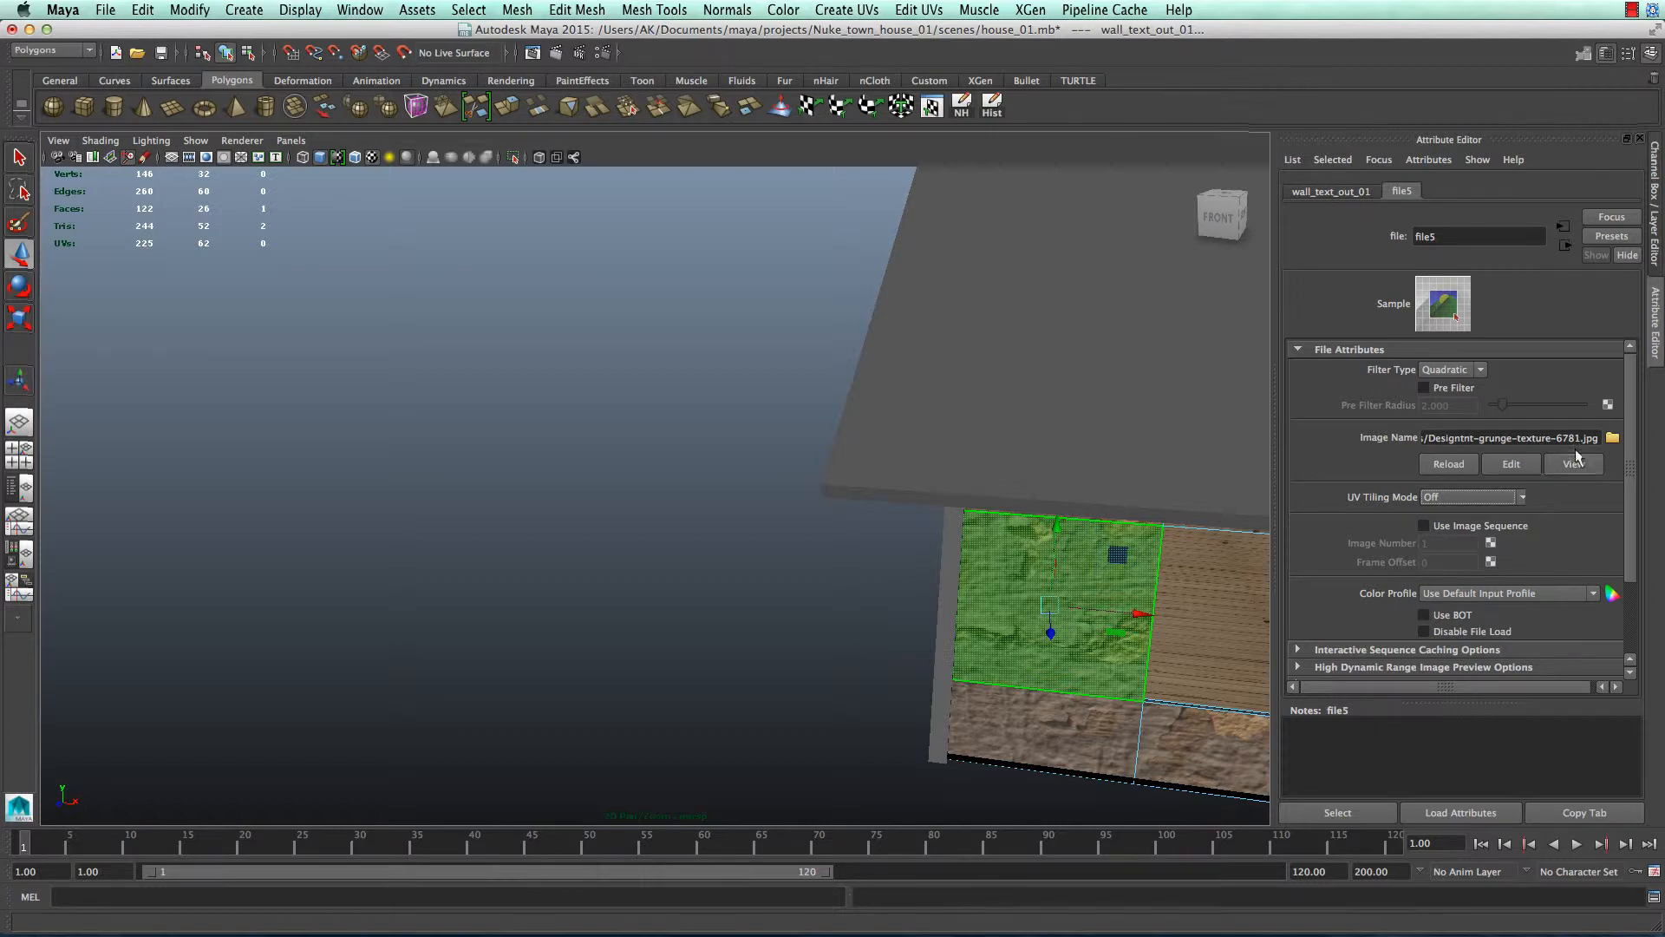
pyautogui.click(1362, 196)
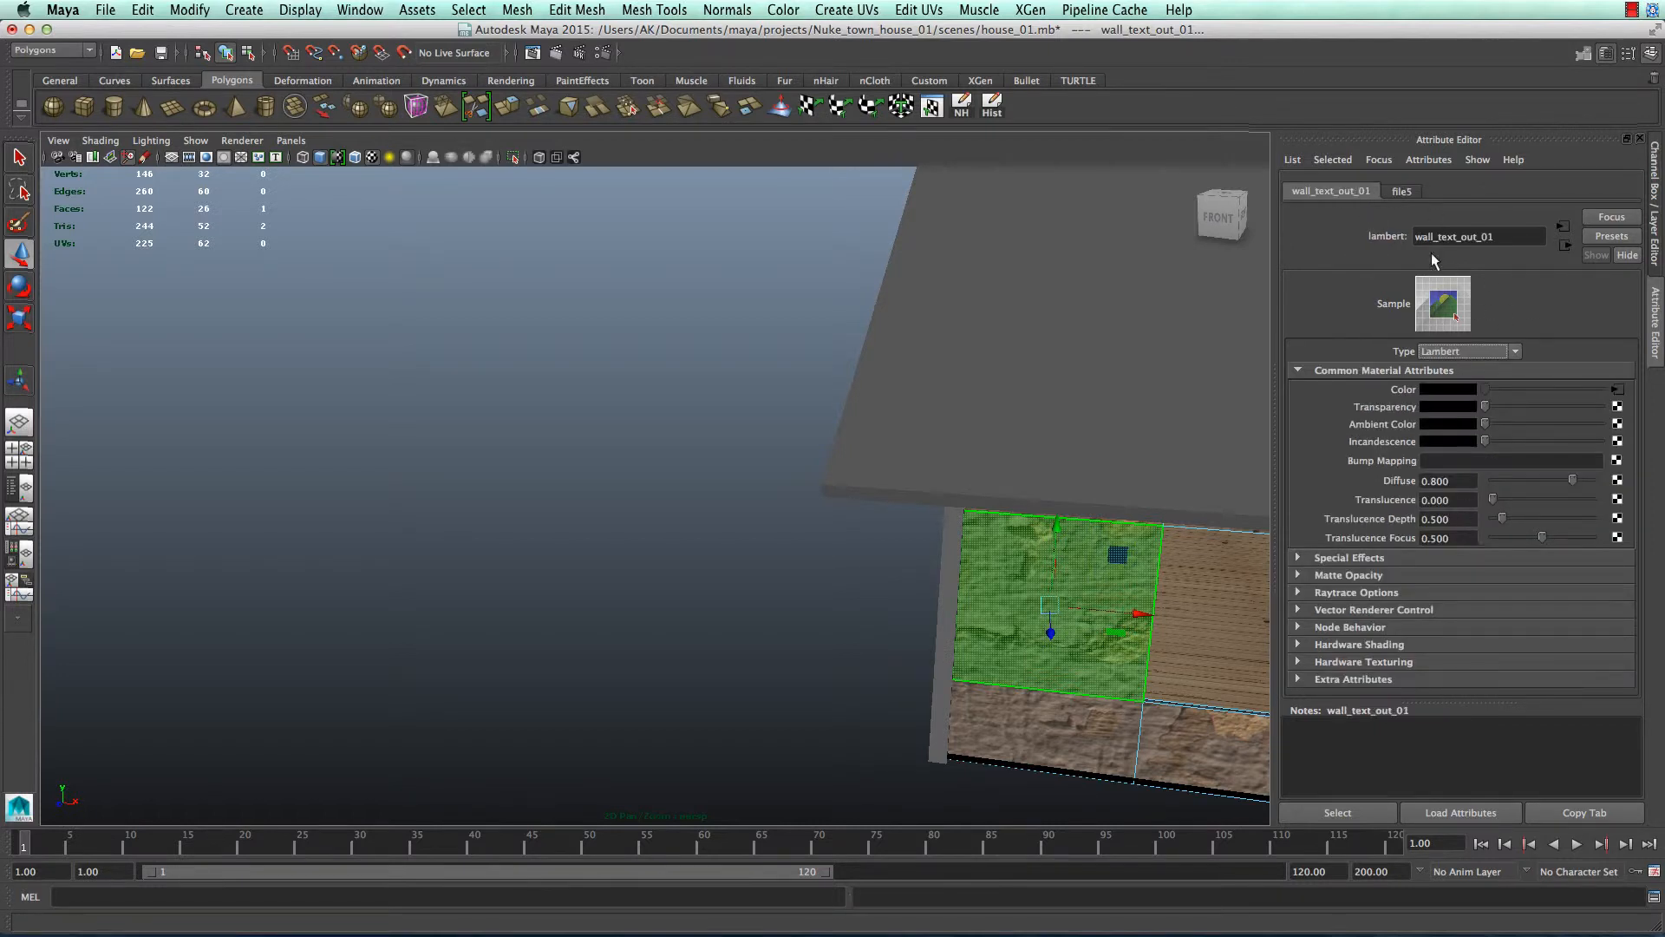
pyautogui.click(1617, 389)
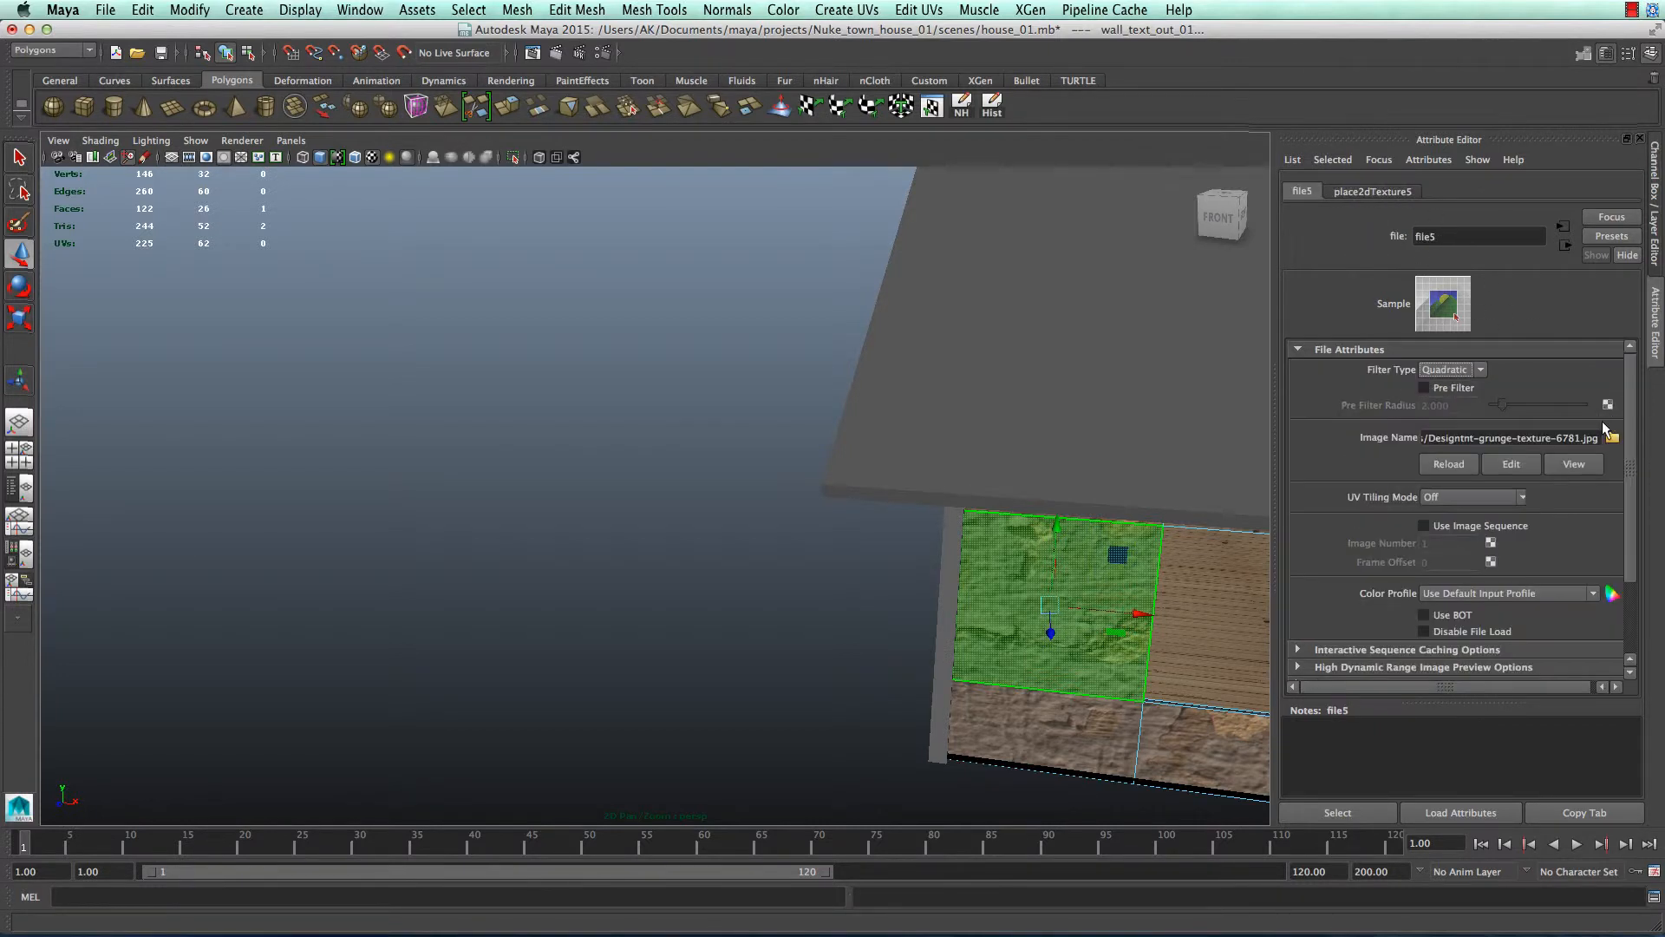
# - Set the outer wall texture's Repeat UV to 2 by 2 and return the front wall to object mode, deselected
pyautogui.click(1413, 193)
pyautogui.click(1447, 502)
pyautogui.write('2')
pyautogui.press('Tab')
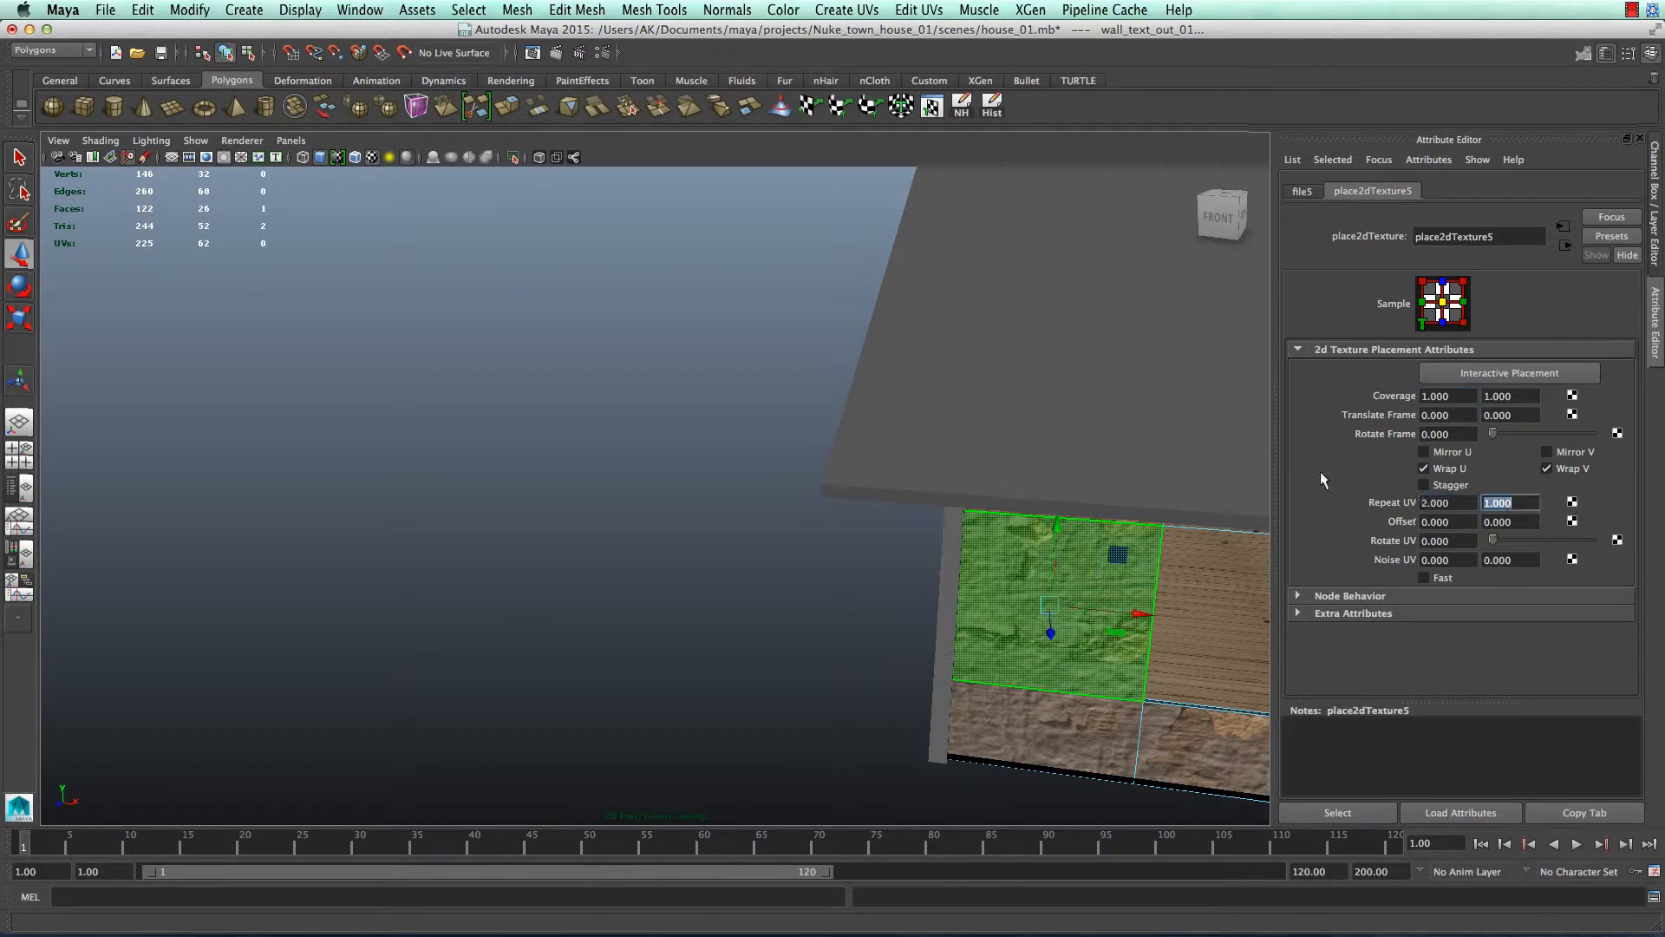
pyautogui.write('2')
pyautogui.press('Return')
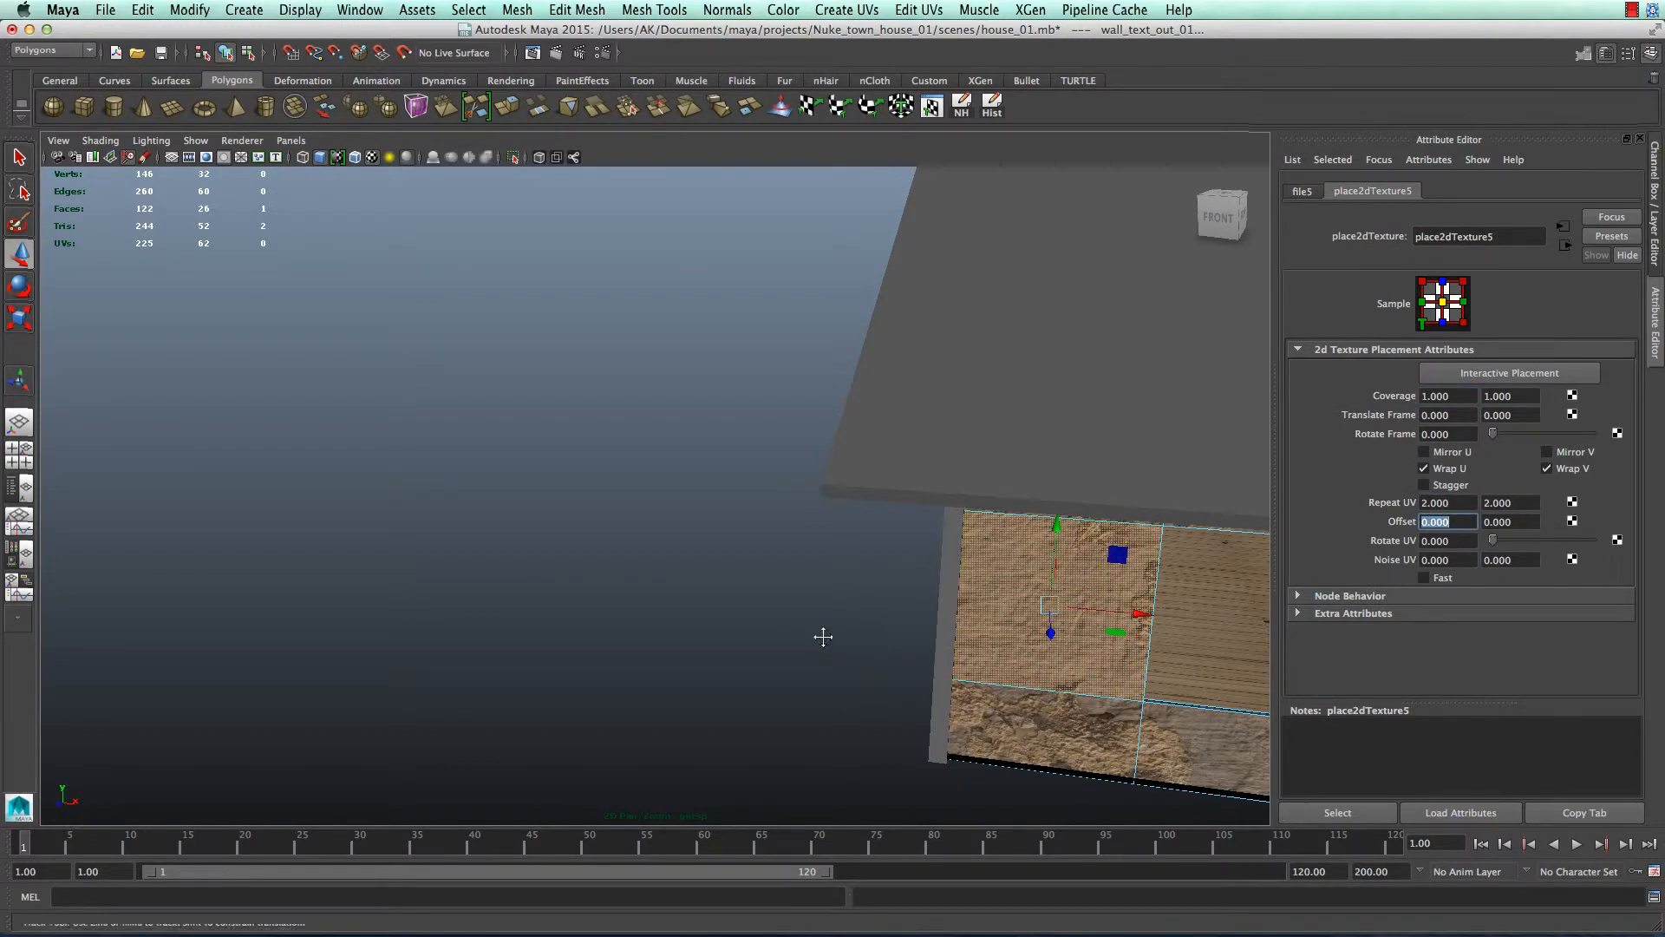
pyautogui.keyDown('alt'); pyautogui.moveTo(796, 621); pyautogui.dragTo(264, 416, button='middle'); pyautogui.keyUp('alt')
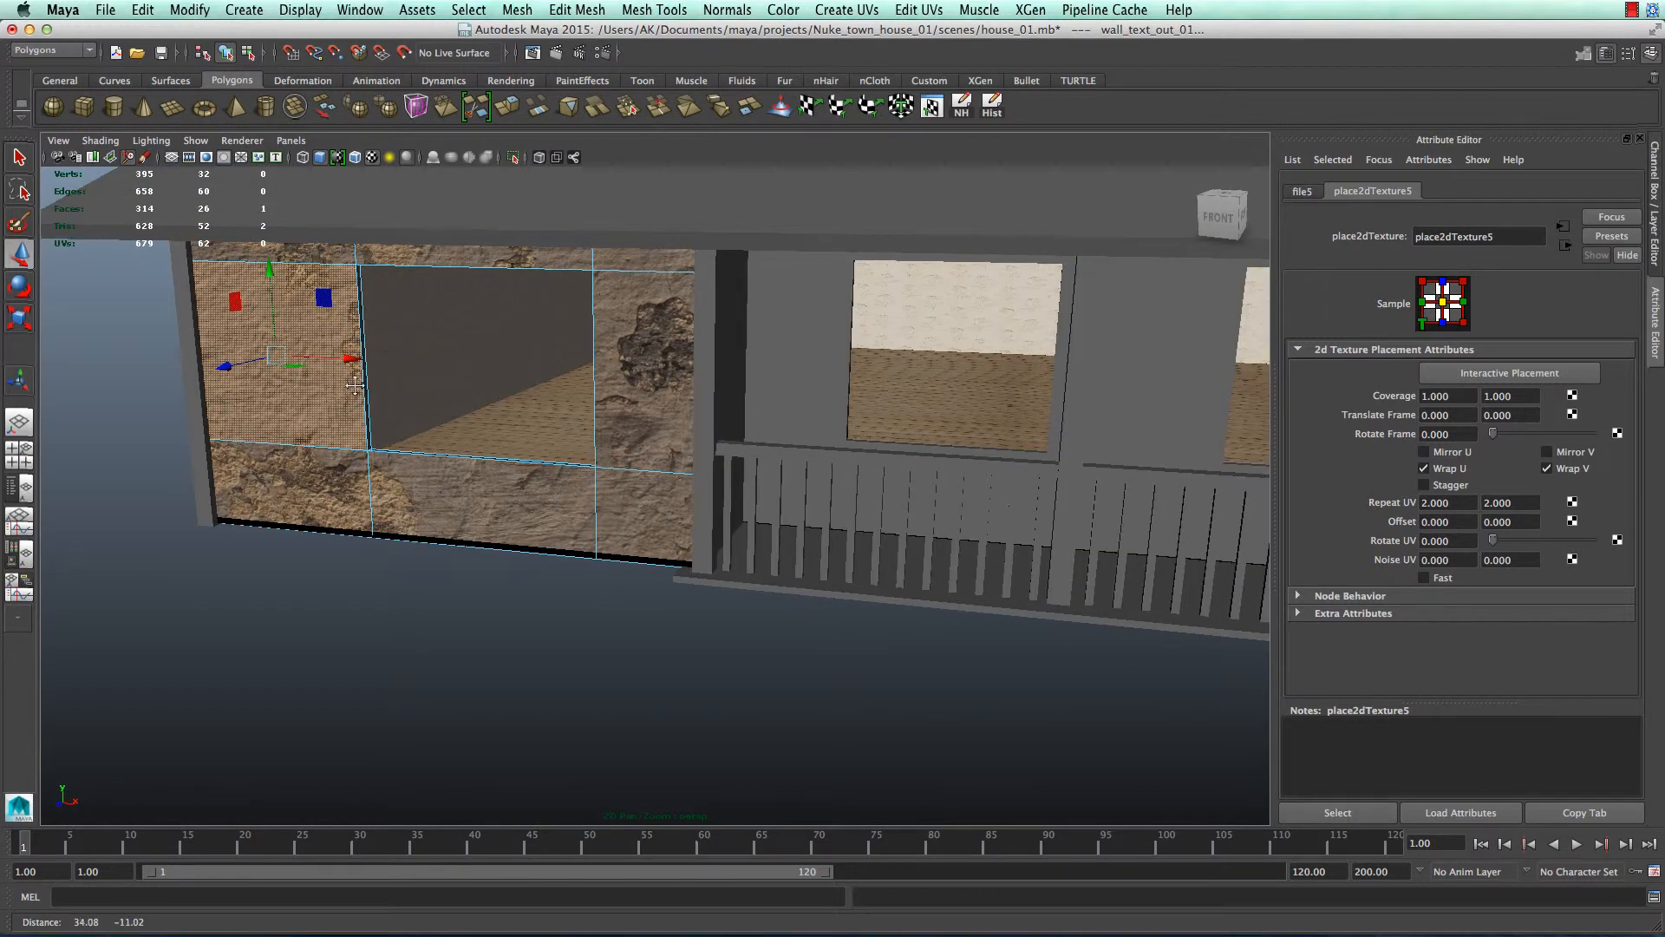
pyautogui.scroll(-3, 286, 527)
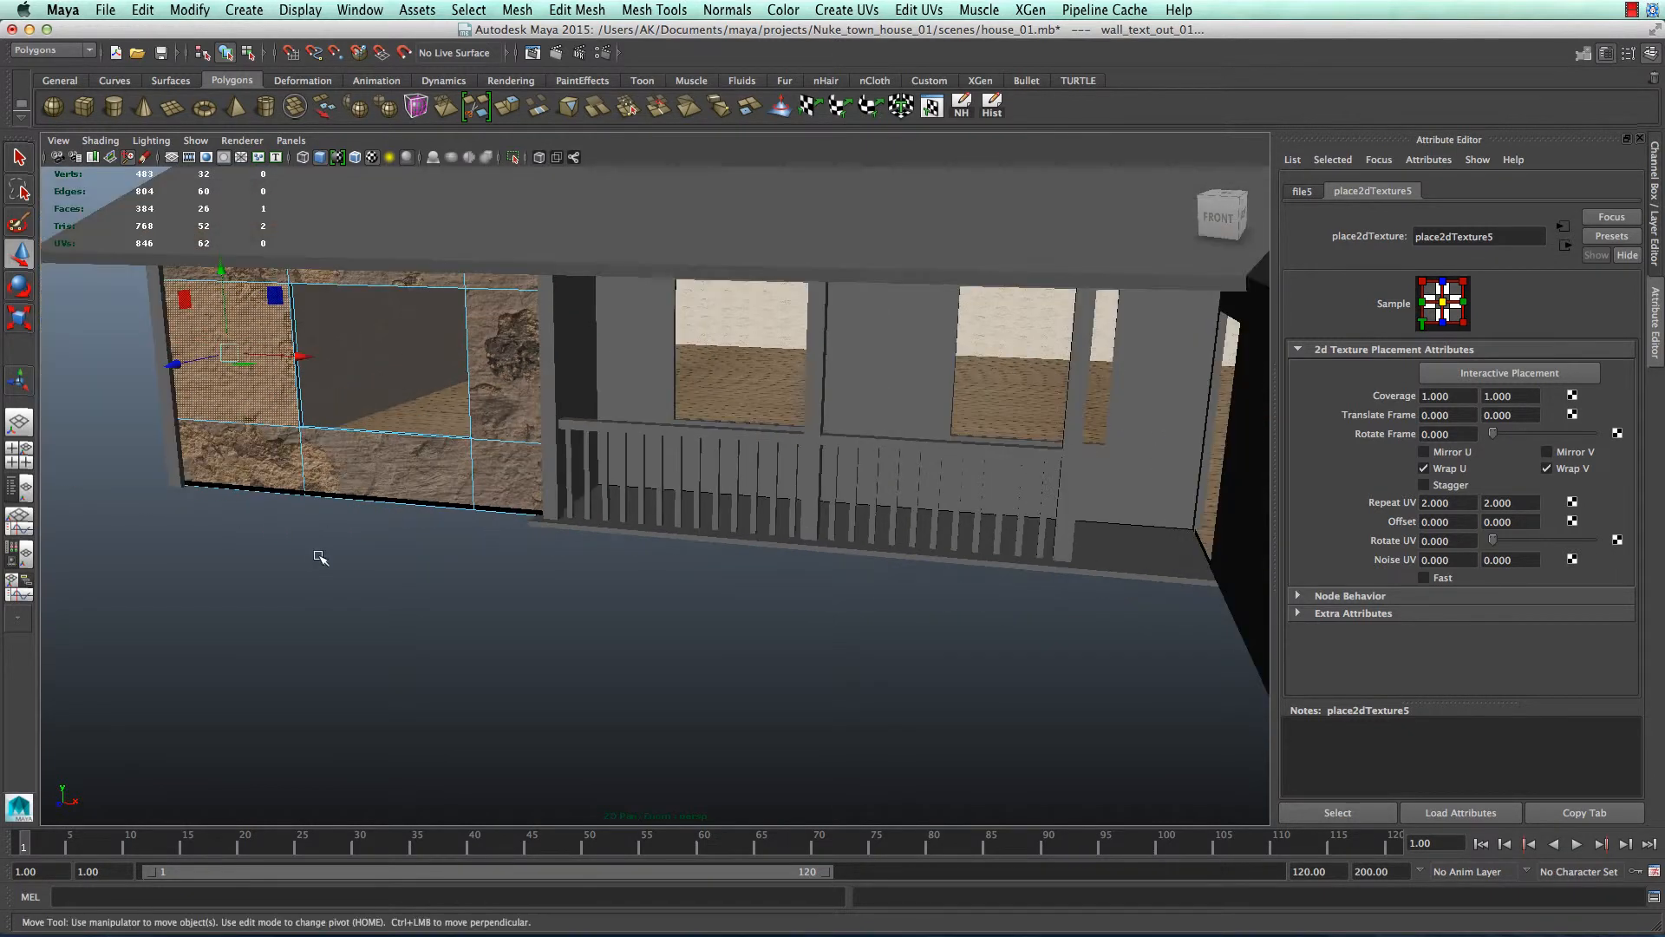
pyautogui.moveTo(252, 418); pyautogui.dragTo(361, 367, button='right')
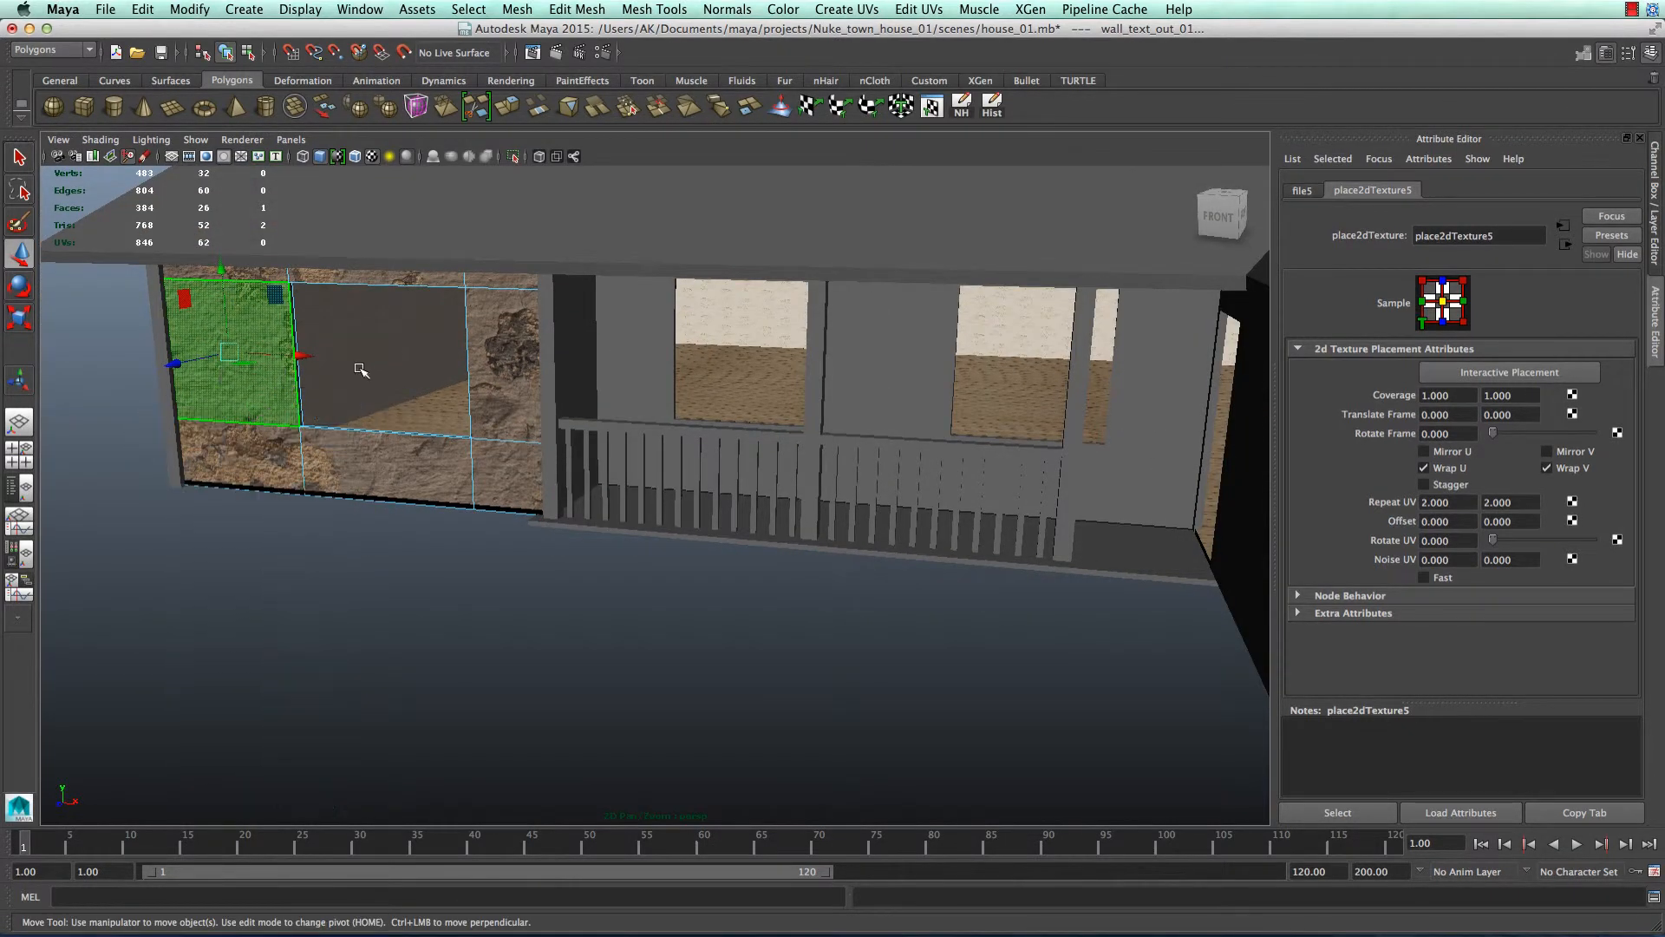
pyautogui.click(453, 607)
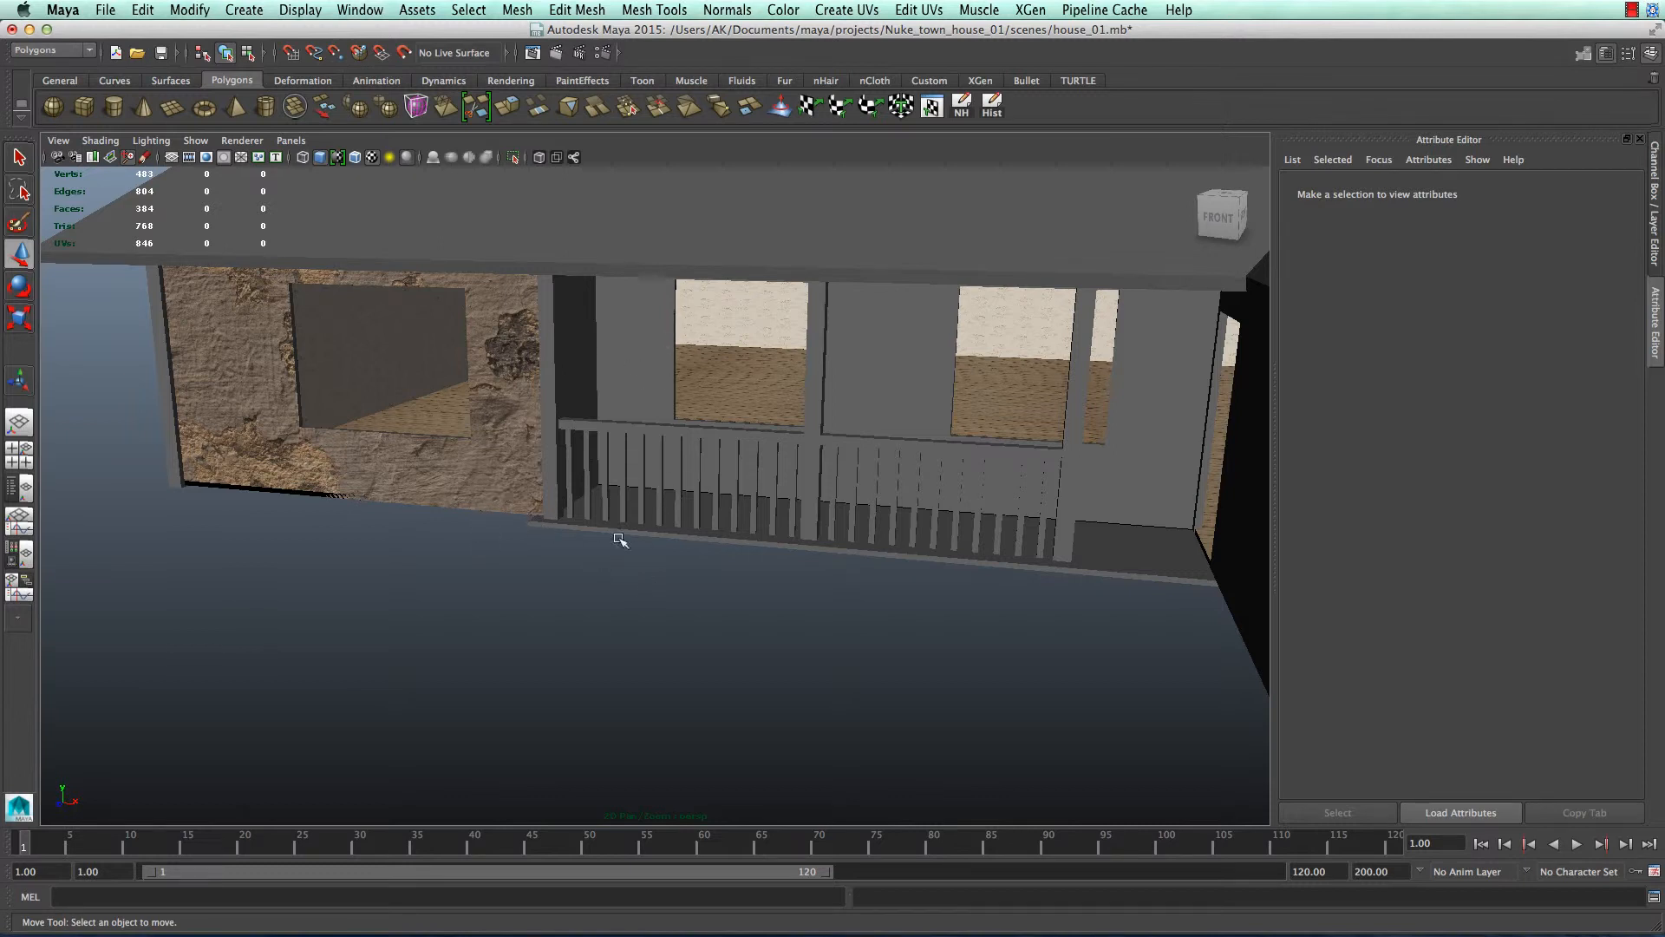
# - Select the front wall object with the window openings behind the porch railing
pyautogui.click(641, 341)
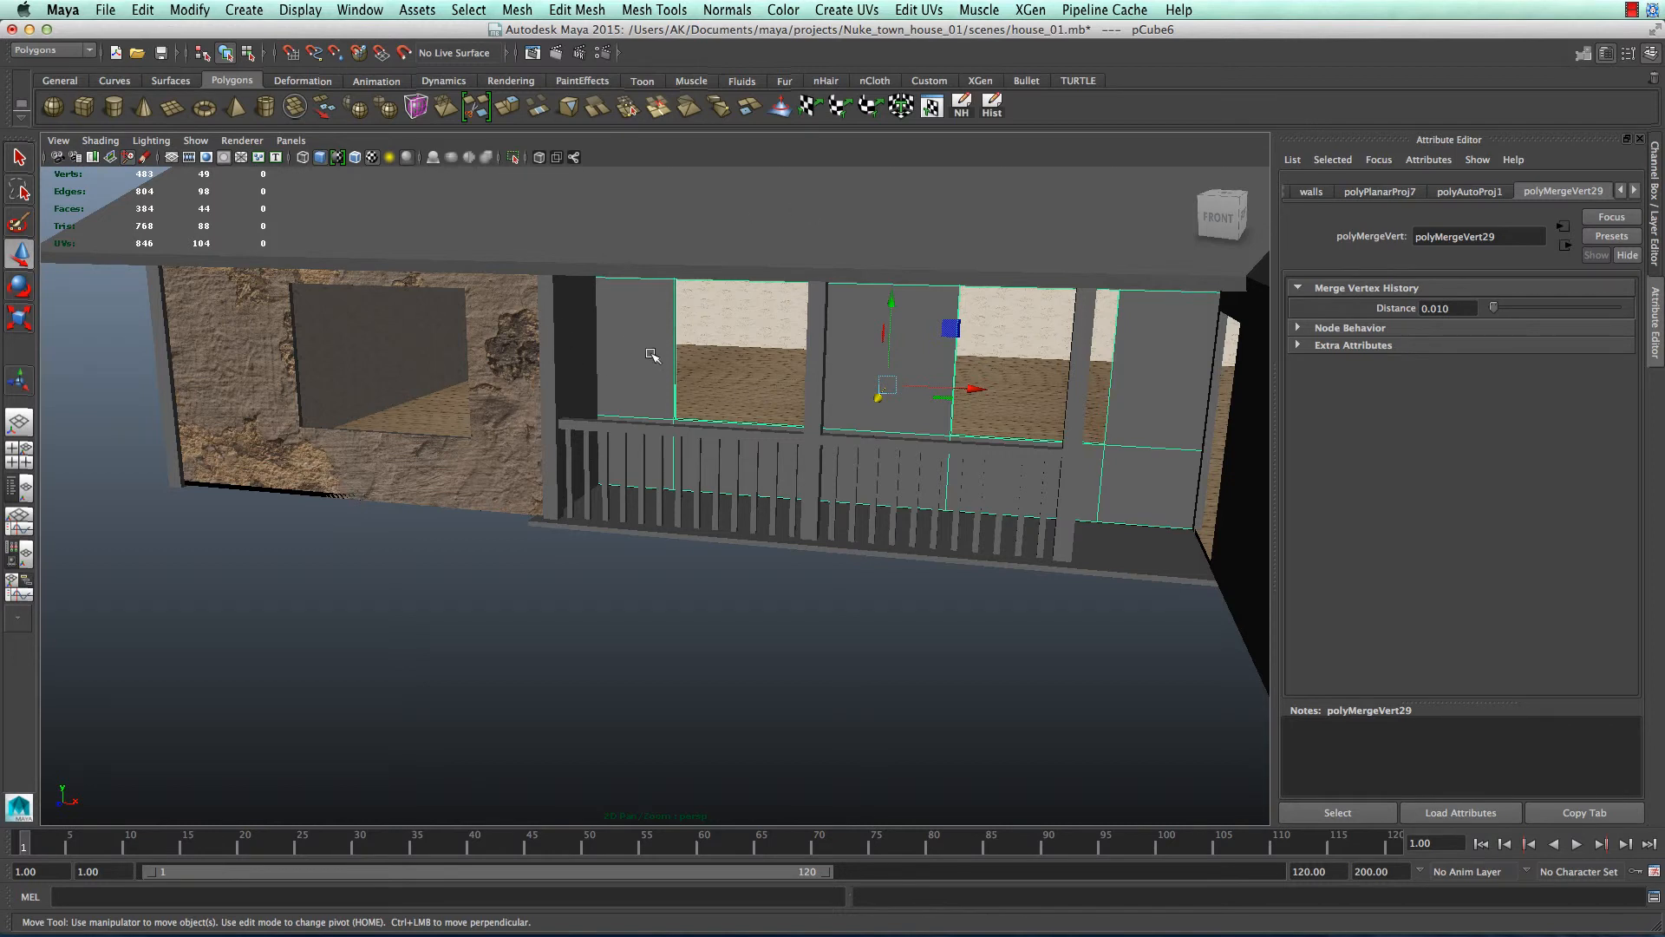
pyautogui.keyDown('alt'); pyautogui.moveTo(509, 575); pyautogui.dragTo(531, 576); pyautogui.keyUp('alt')
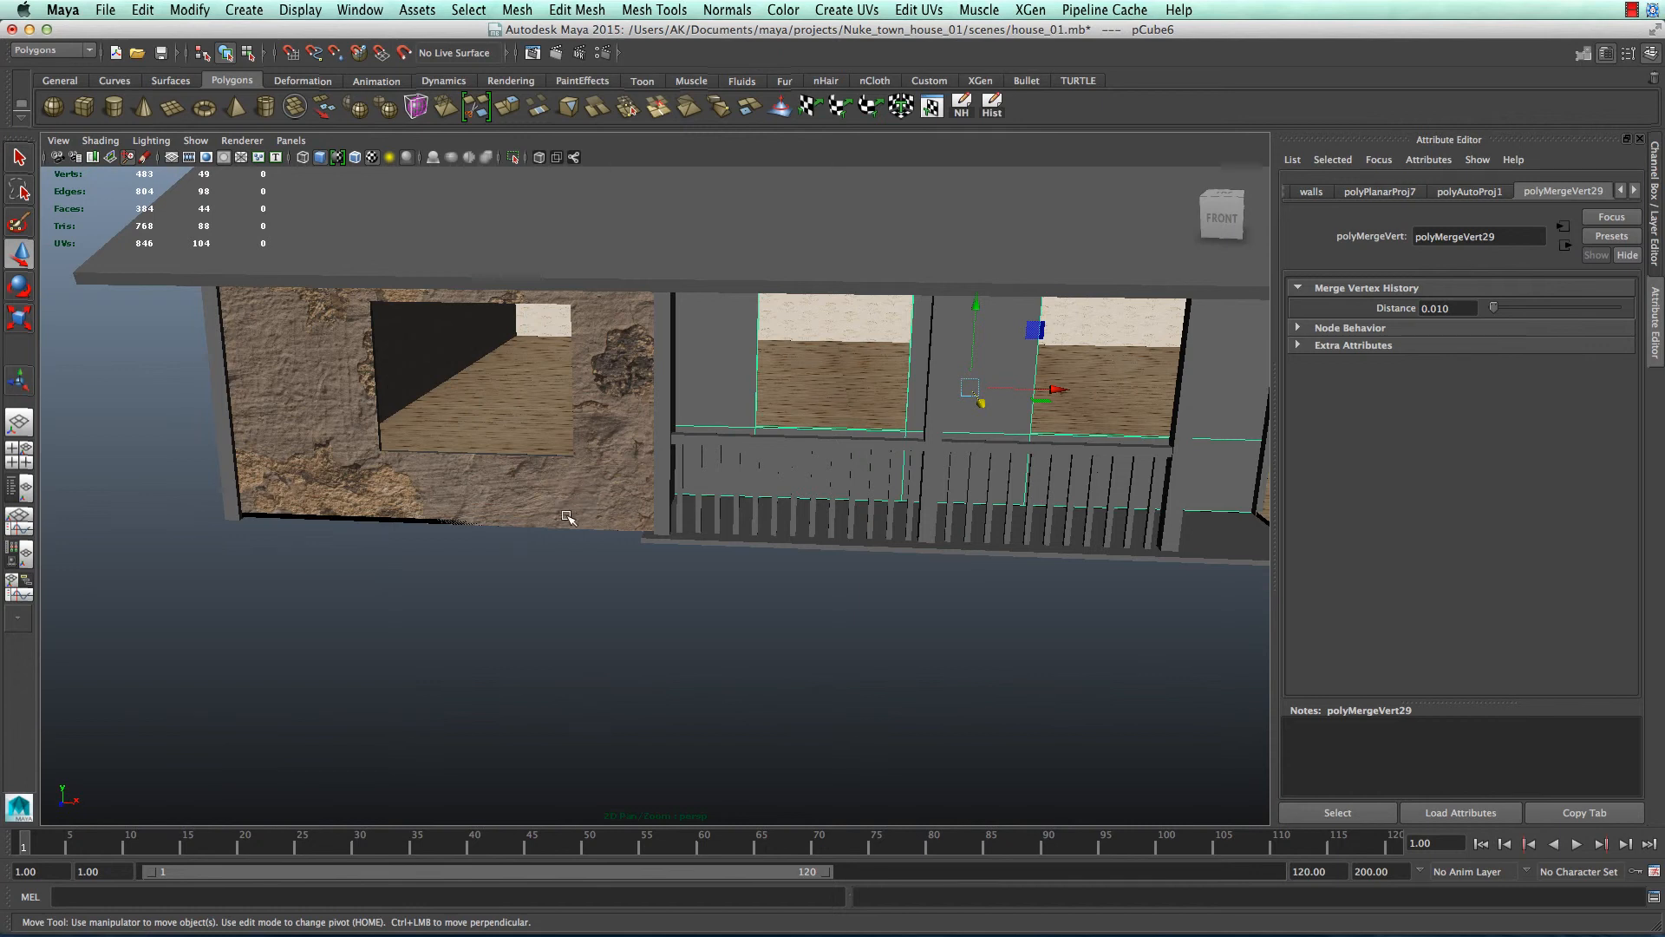
pyautogui.keyDown('alt'); pyautogui.moveTo(569, 628); pyautogui.dragTo(632, 627); pyautogui.keyUp('alt')
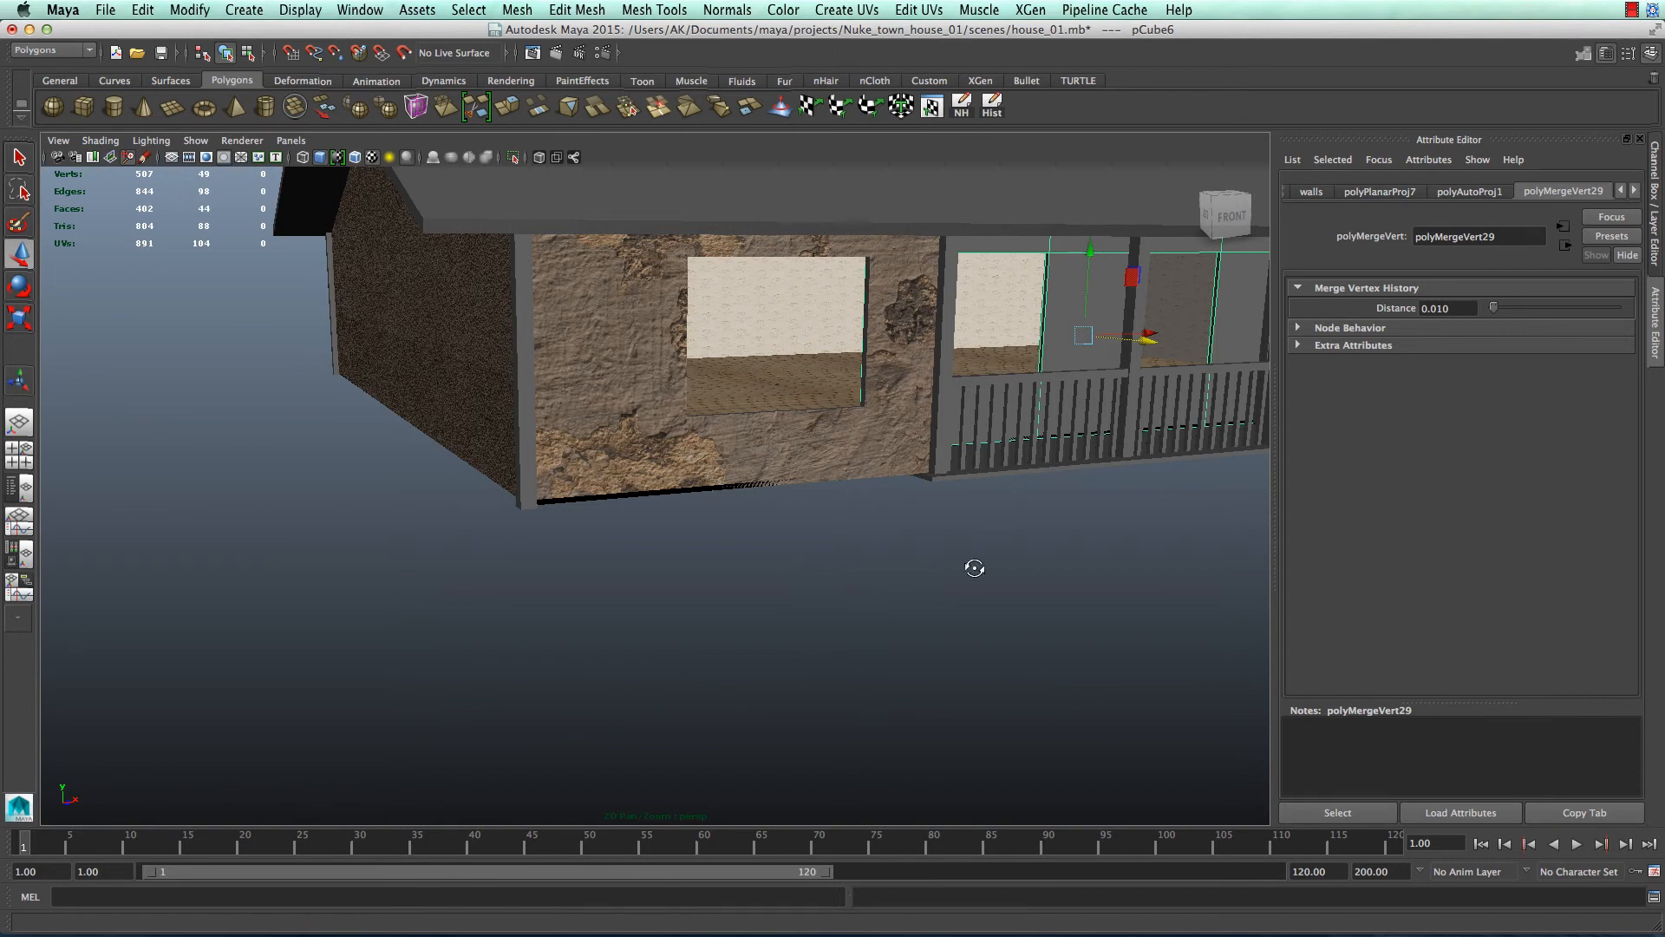
pyautogui.moveTo(971, 569)
pyautogui.keyDown('alt'); pyautogui.mouseDown()
pyautogui.moveTo(940, 576)
pyautogui.moveTo(960, 575)
pyautogui.mouseUp(); pyautogui.keyUp('alt')
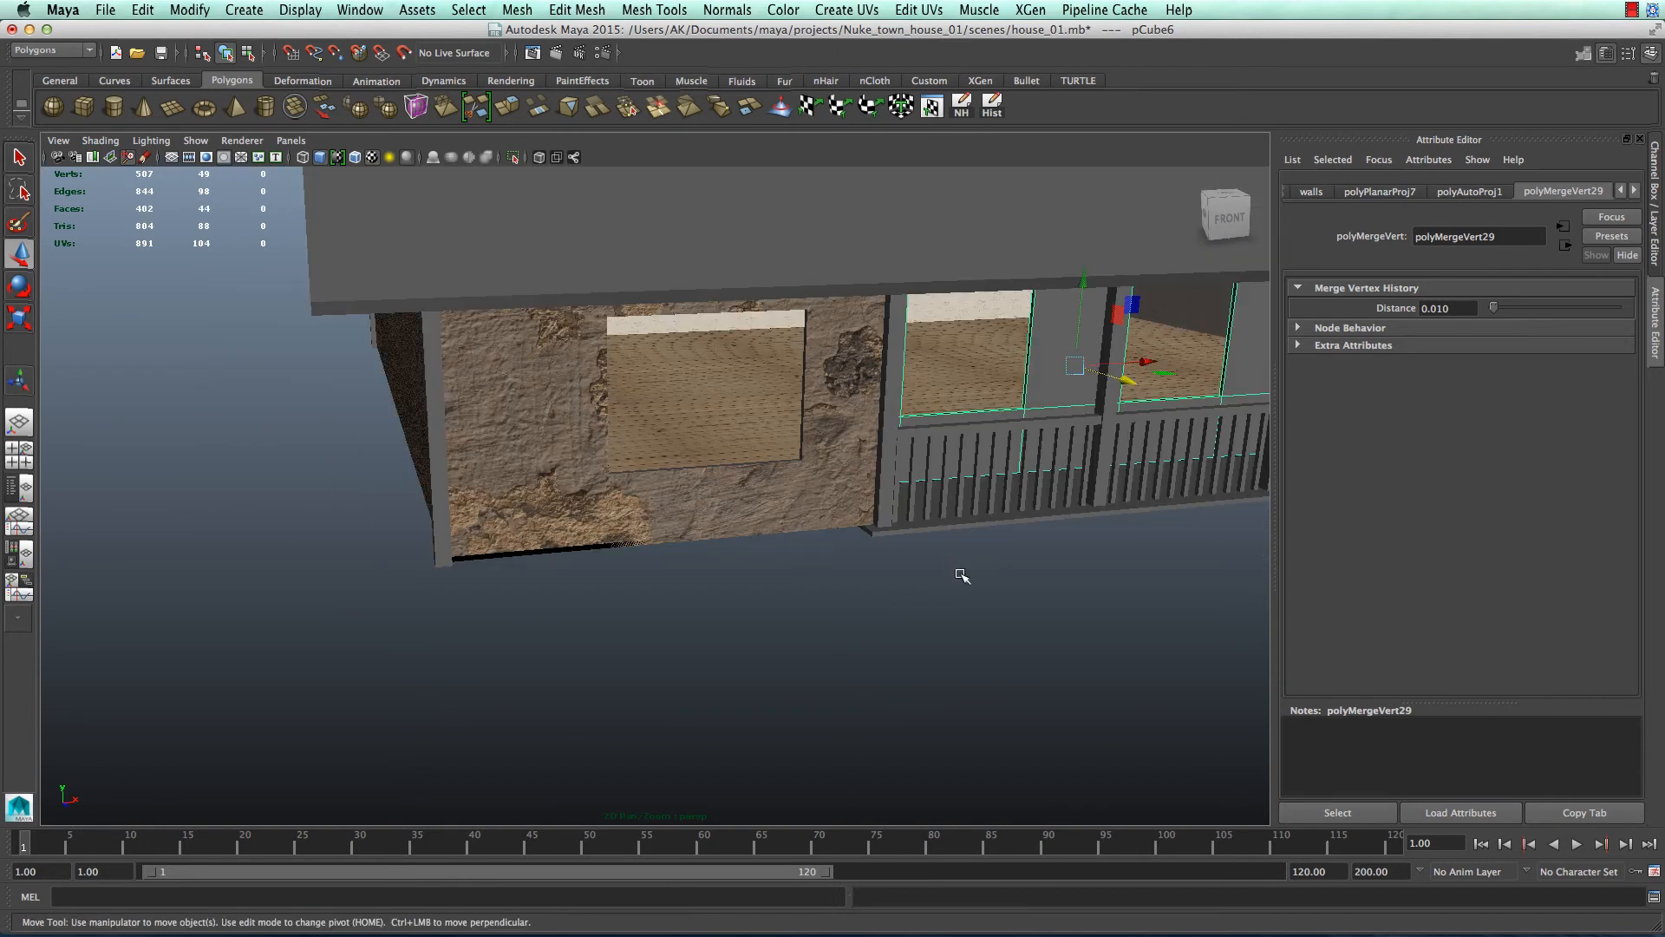